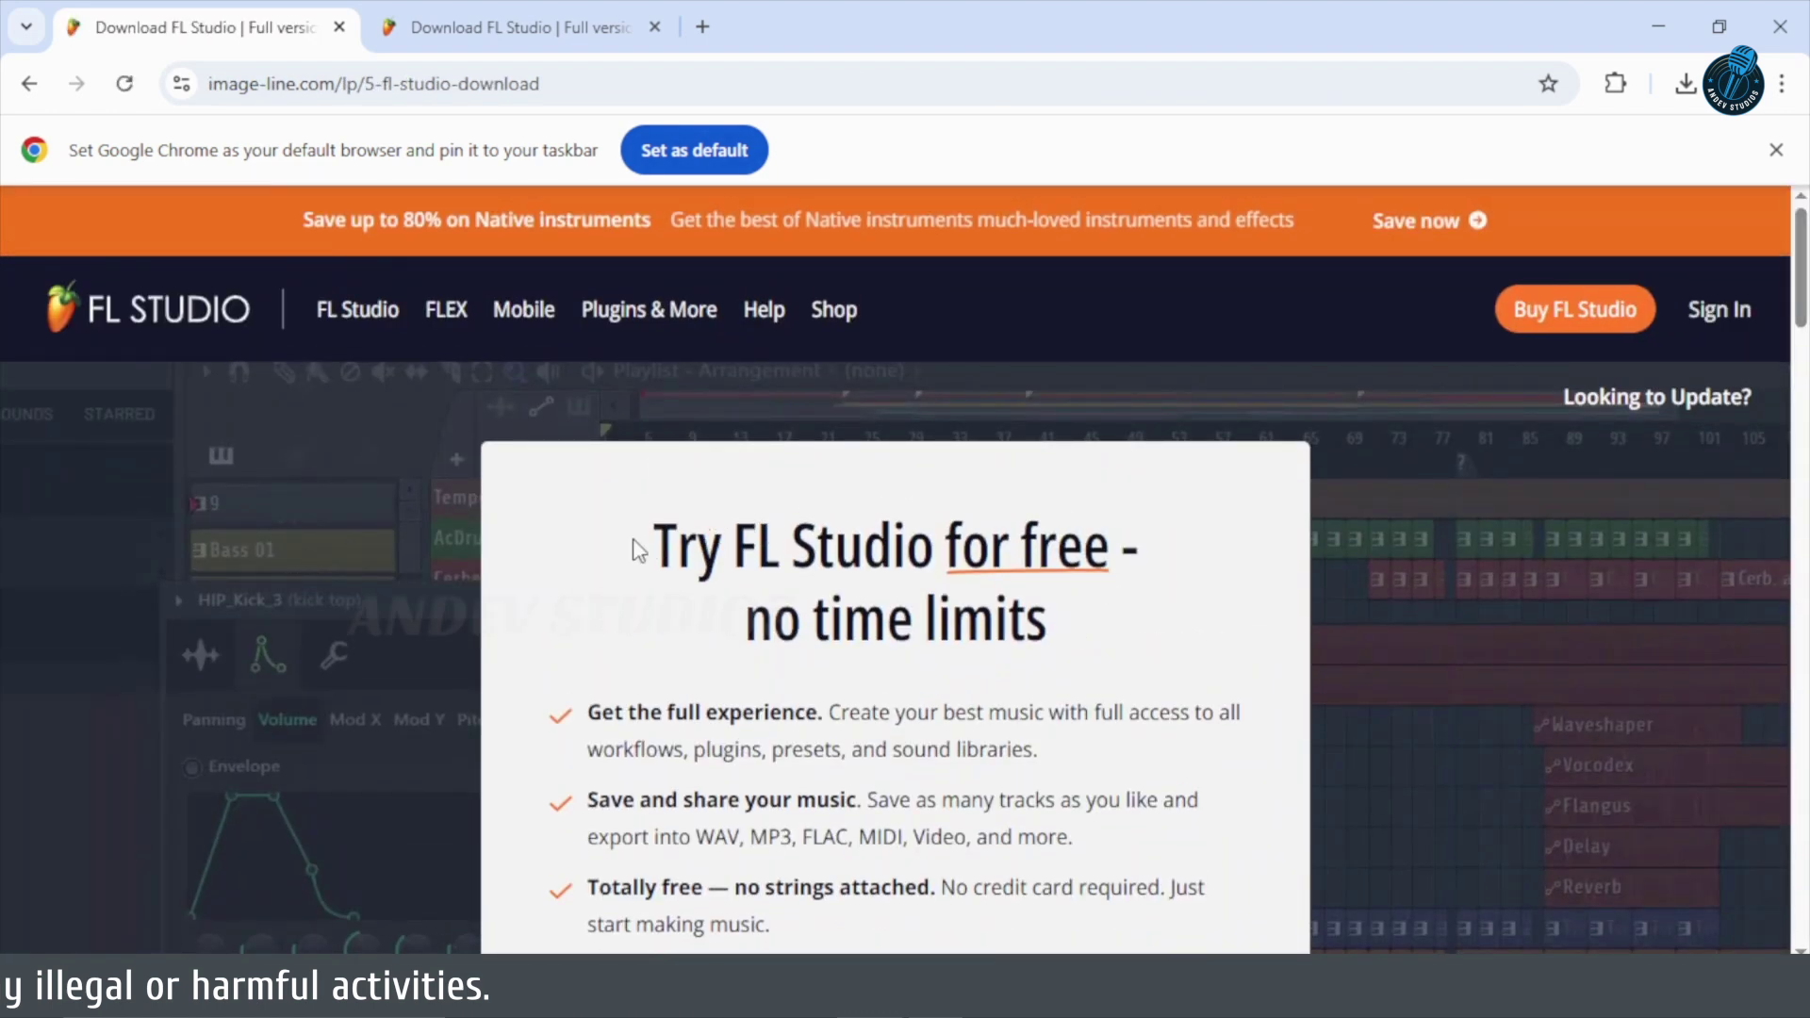
Scroll to the Windows download section and check the installer's version and file size.
{"action": "left_click_drag", "start_coordinate": [668, 544], "coordinate": [1126, 636]}
{"action": "left_click", "coordinate": [1115, 633]}
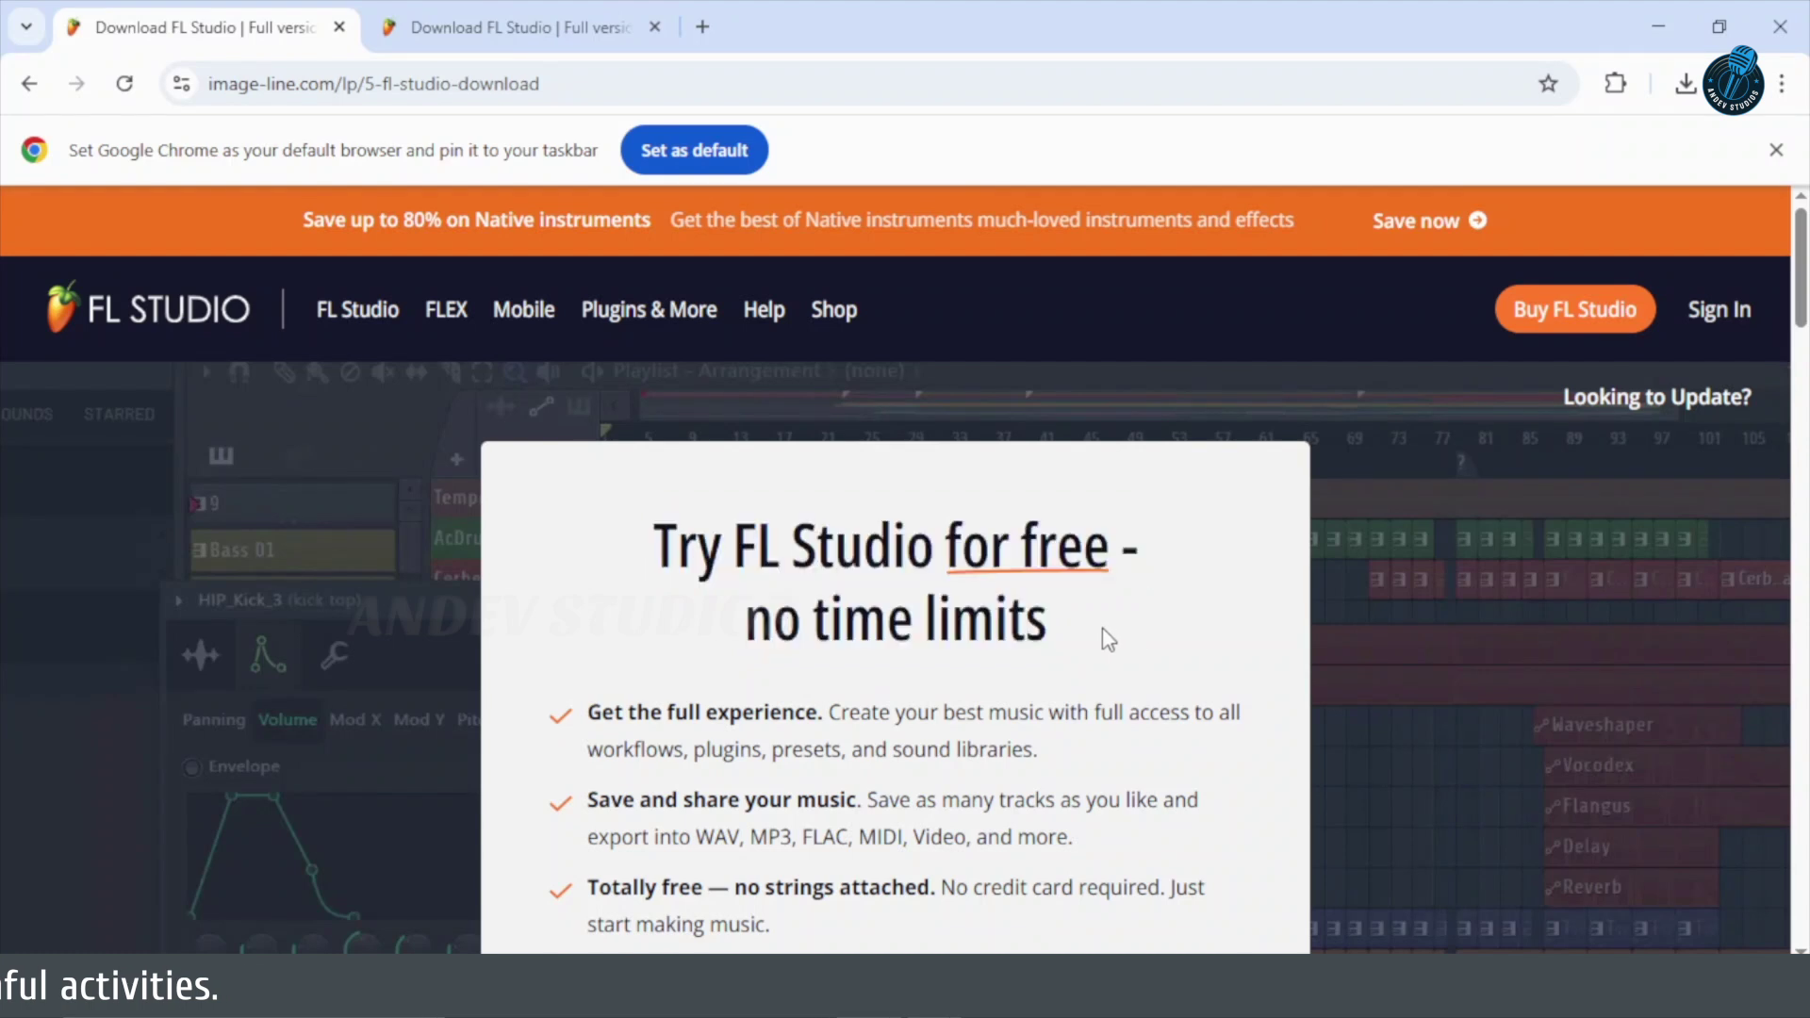
{"action": "scroll", "coordinate": [1112, 641], "scroll_direction": "down", "scroll_amount": 3}
{"action": "scroll", "coordinate": [1111, 641], "scroll_direction": "down", "scroll_amount": 4}
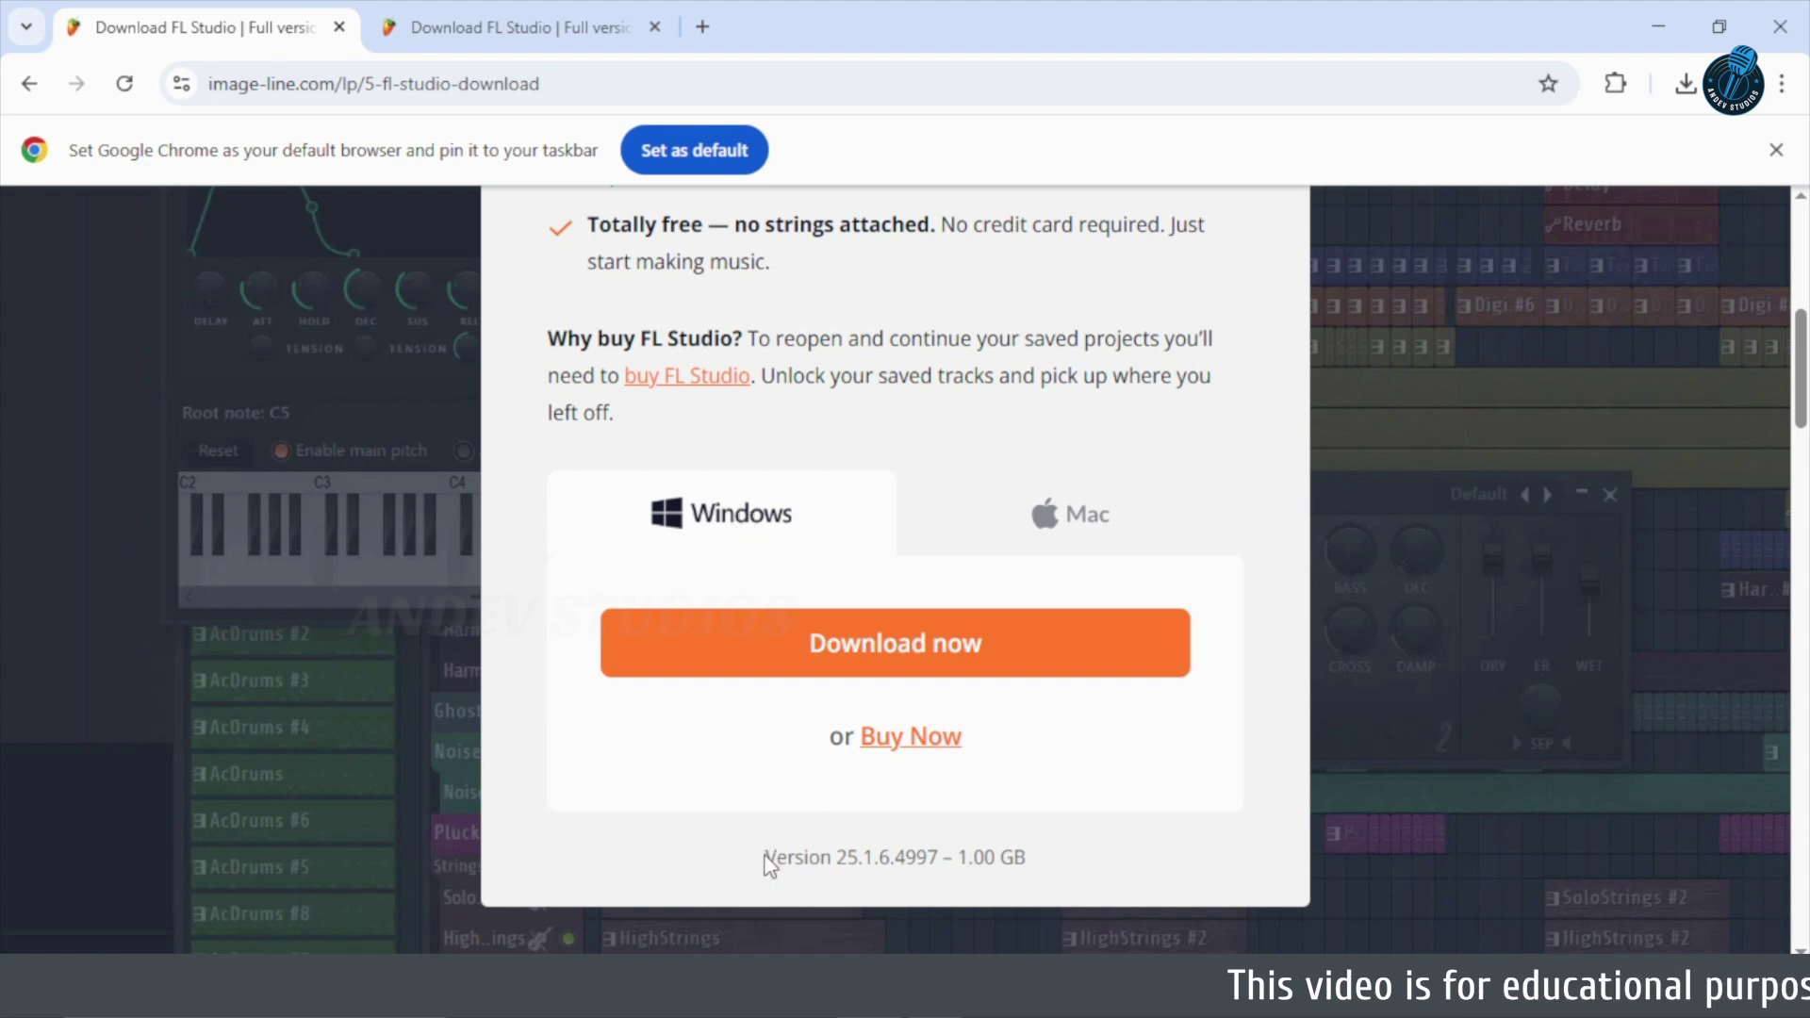
{"action": "left_click_drag", "start_coordinate": [765, 856], "coordinate": [961, 861]}
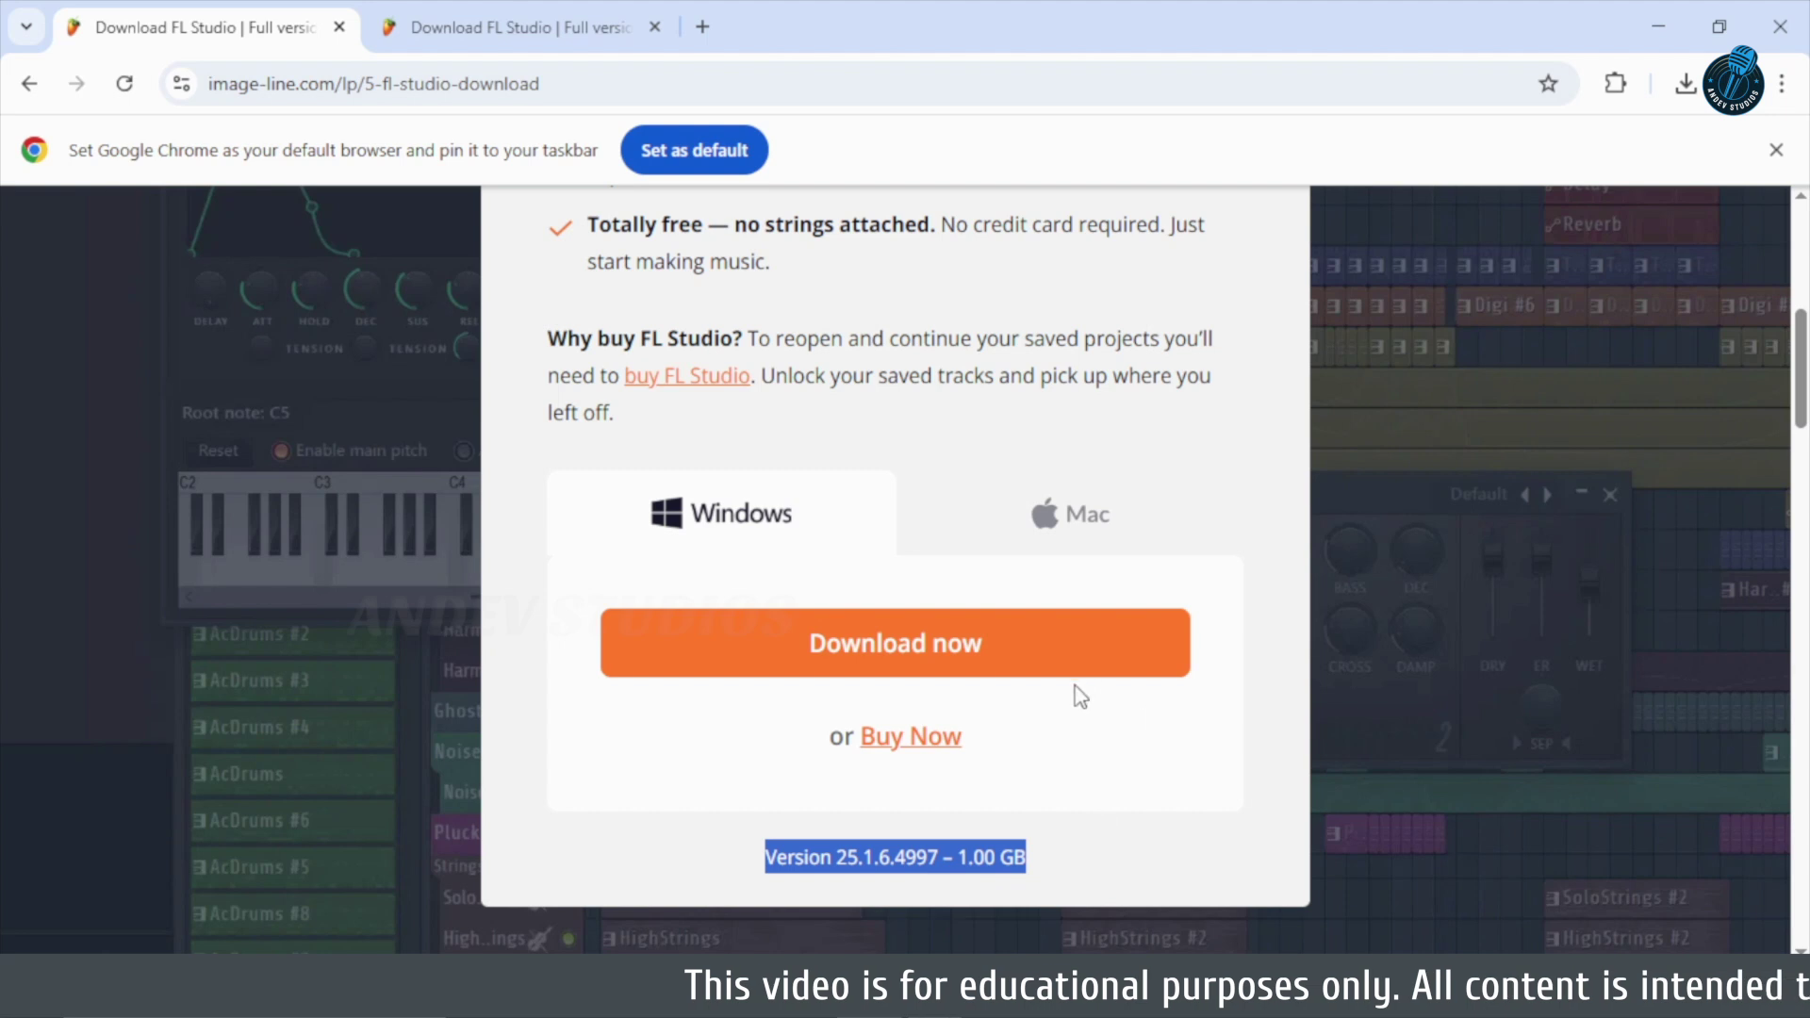
Download the flstudio_win64_25.1.6.4997.exe installer and run it.
{"action": "left_click", "coordinate": [875, 641]}
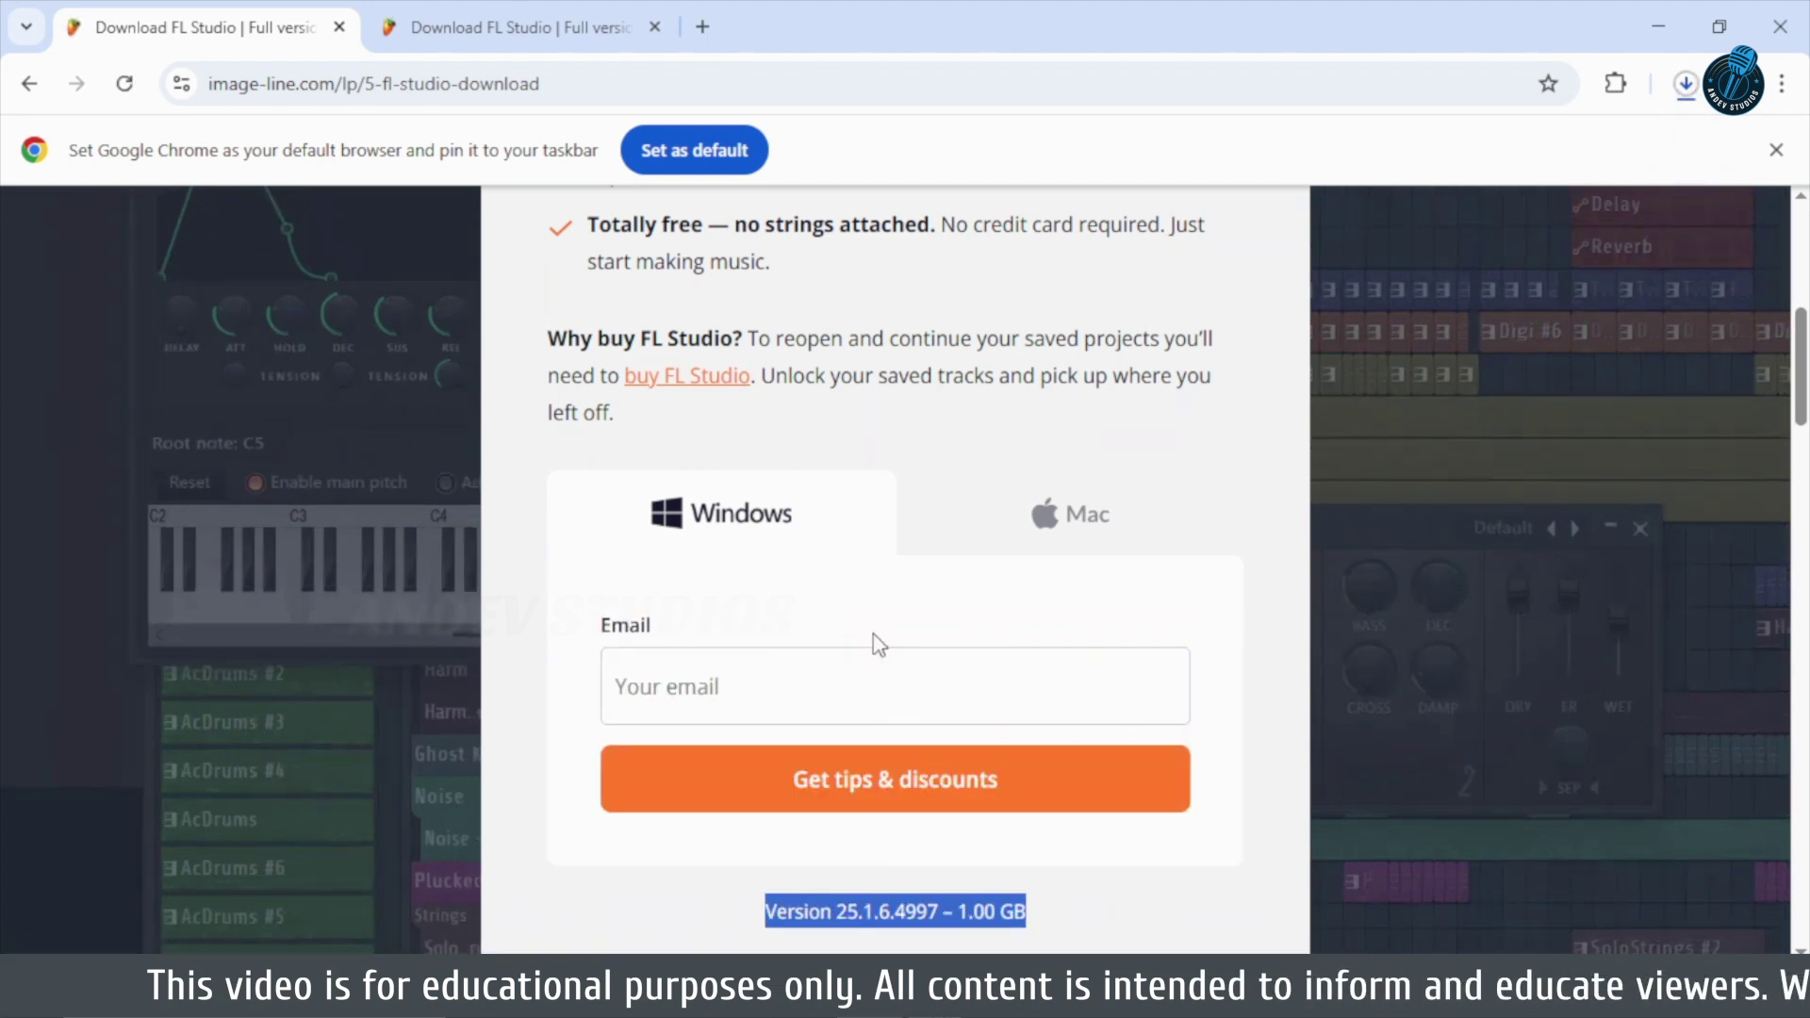
{"action": "left_click", "coordinate": [1685, 85]}
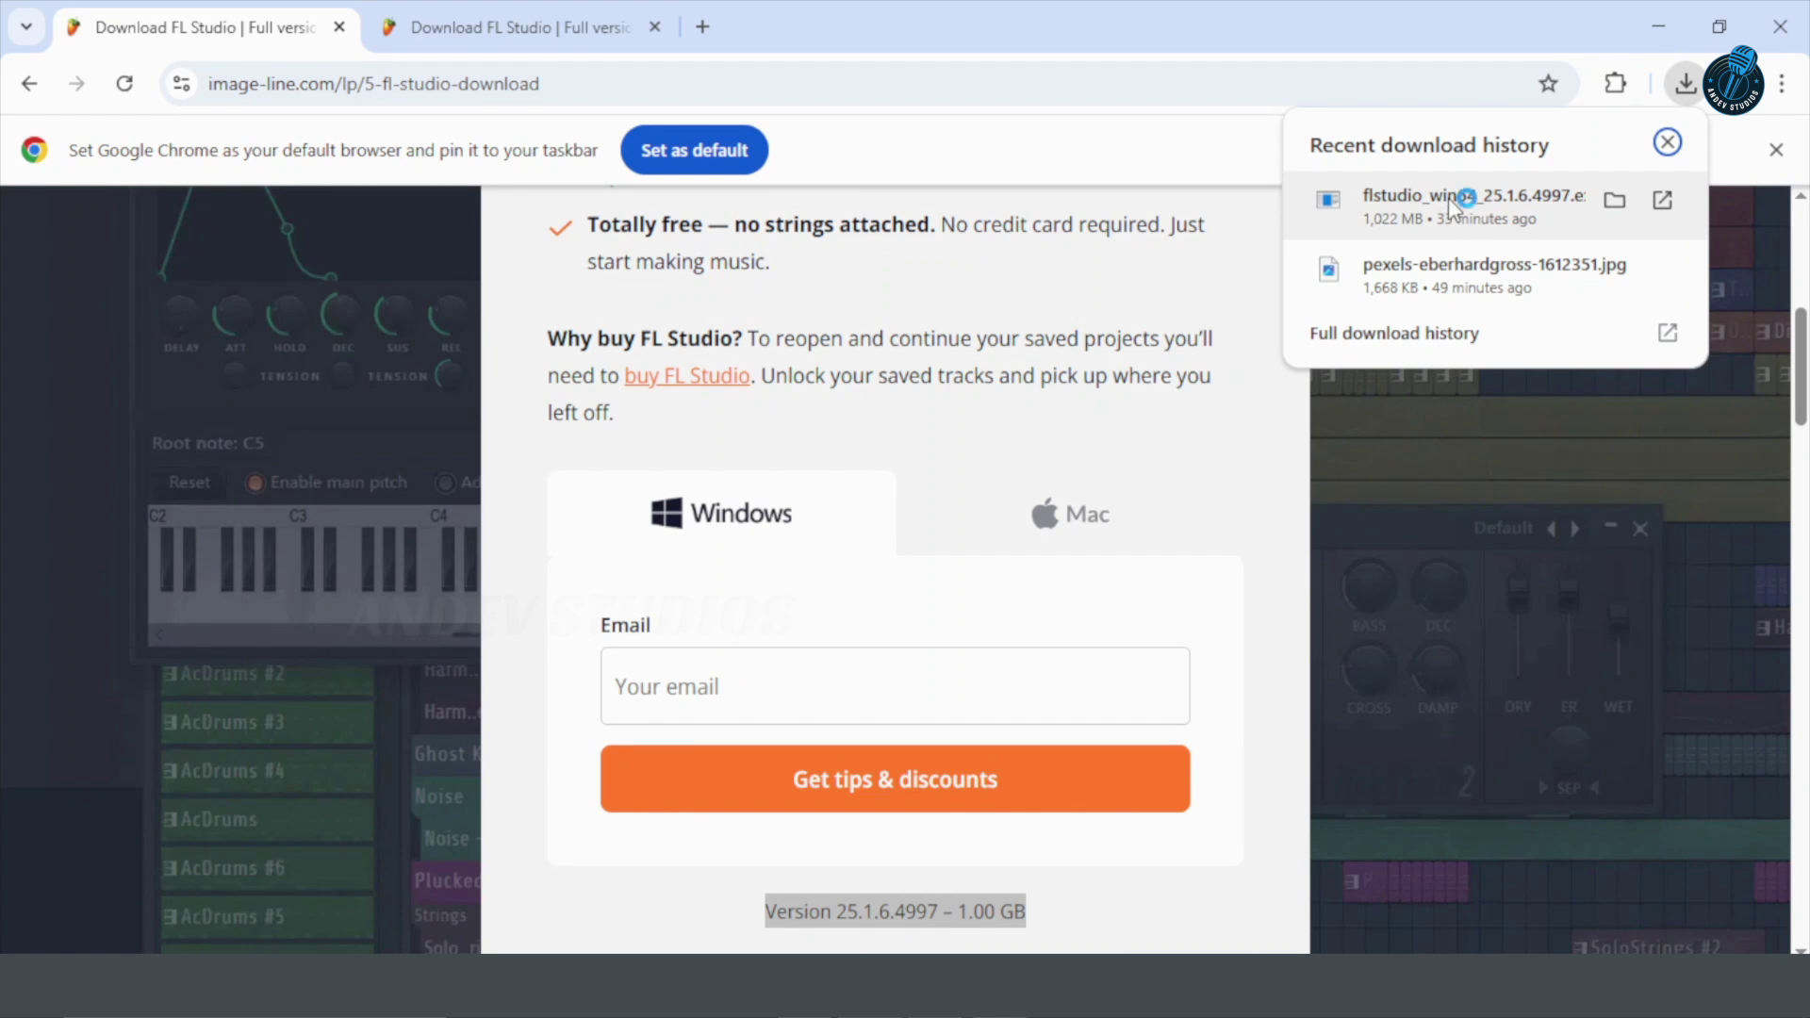
{"action": "left_click", "coordinate": [1453, 202]}
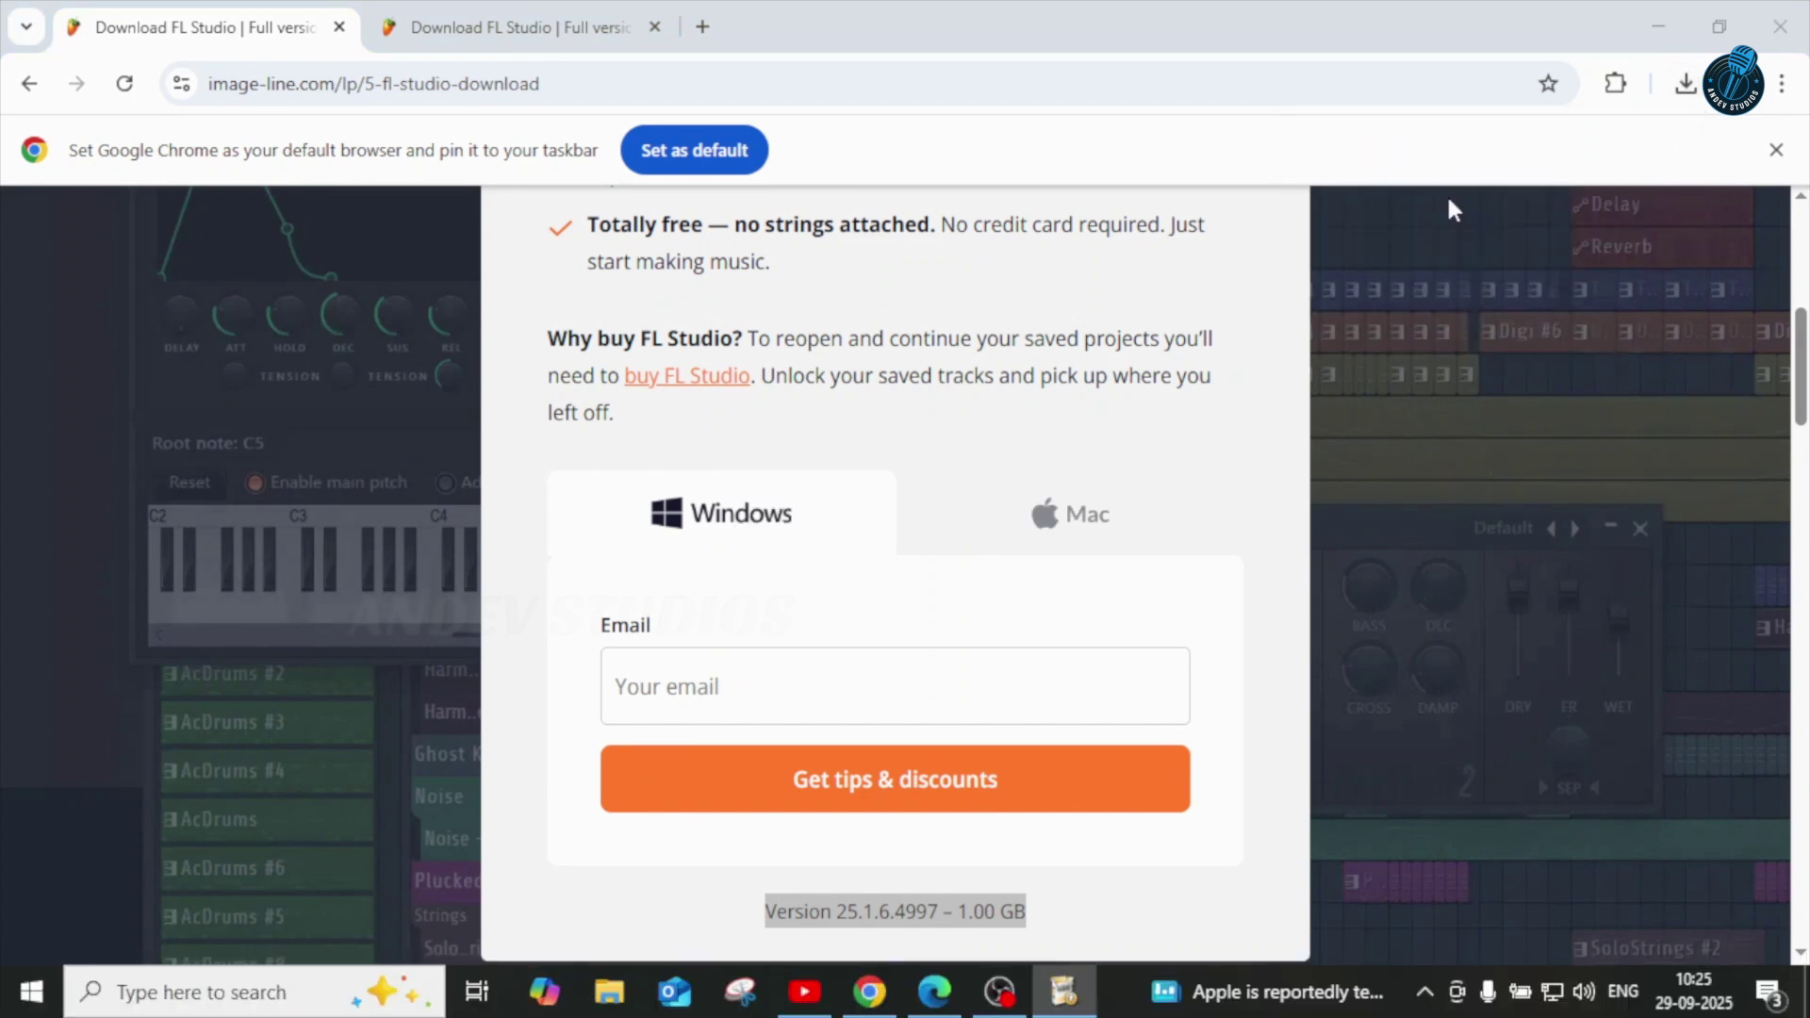
Install FL Studio 2025 for all users, accepting the license, default components, location and VST2 folder.
{"action": "left_click", "coordinate": [1657, 26]}
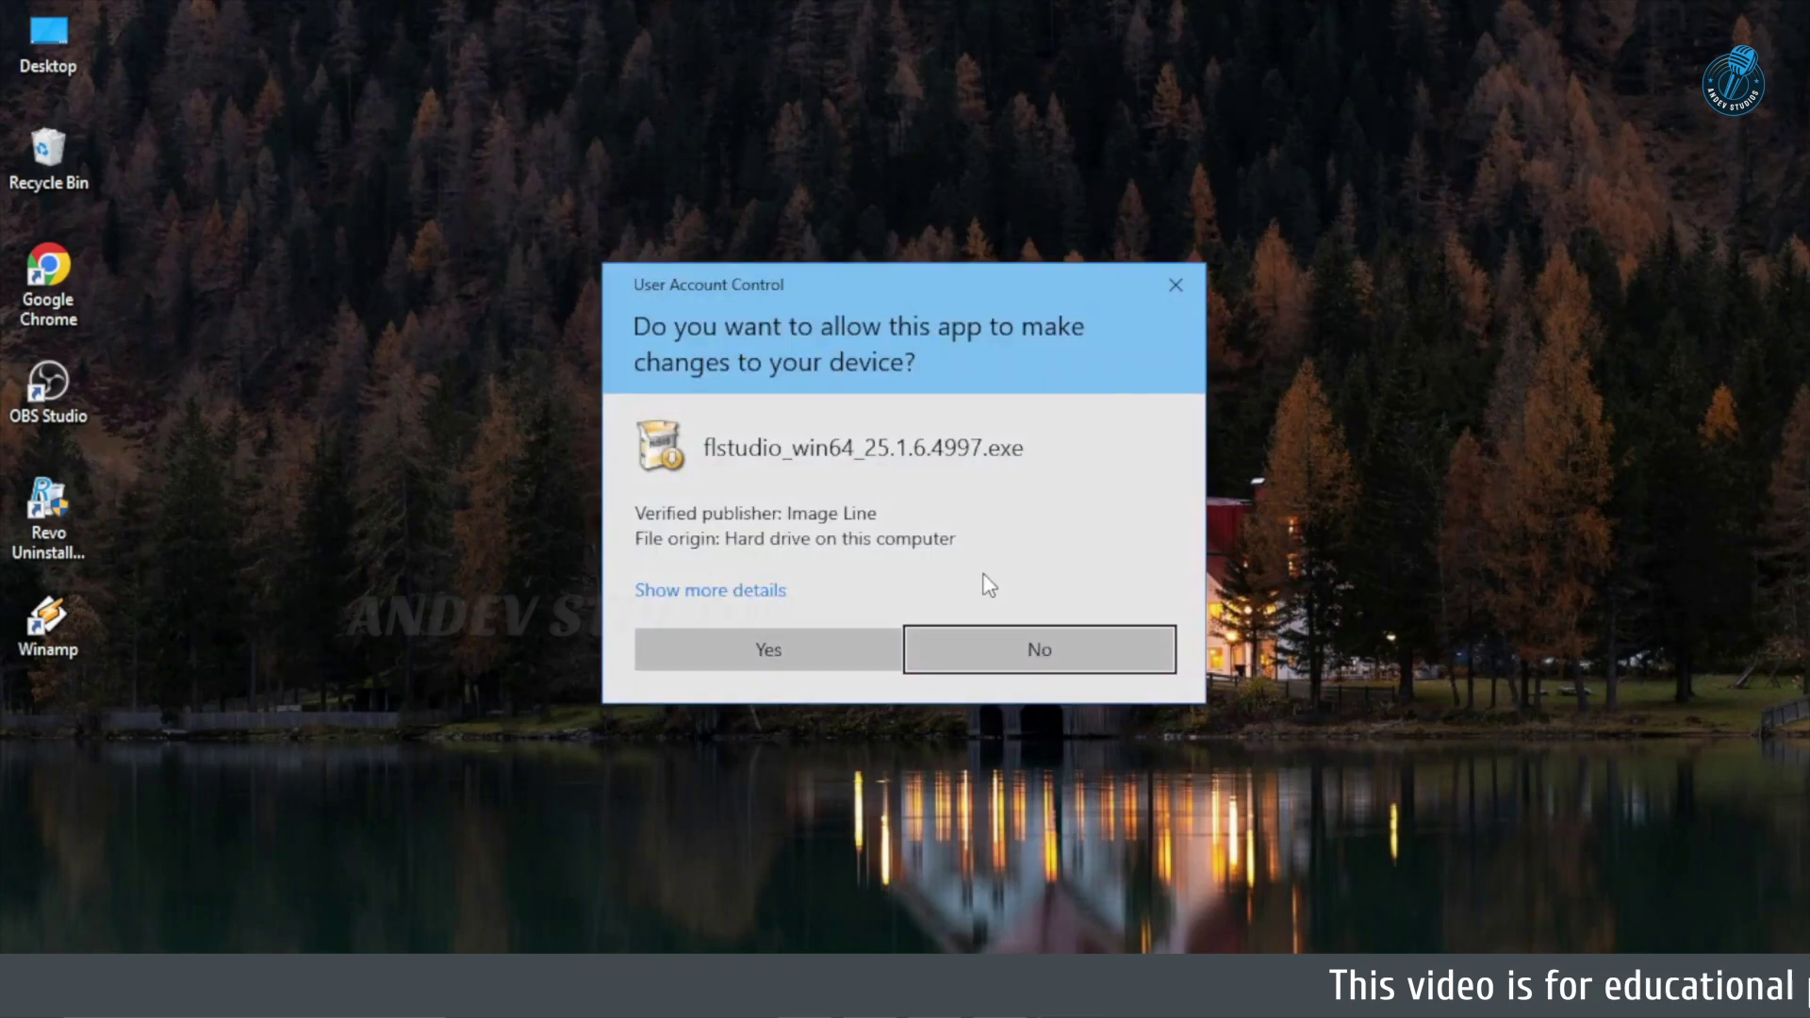
{"action": "left_click", "coordinate": [779, 649]}
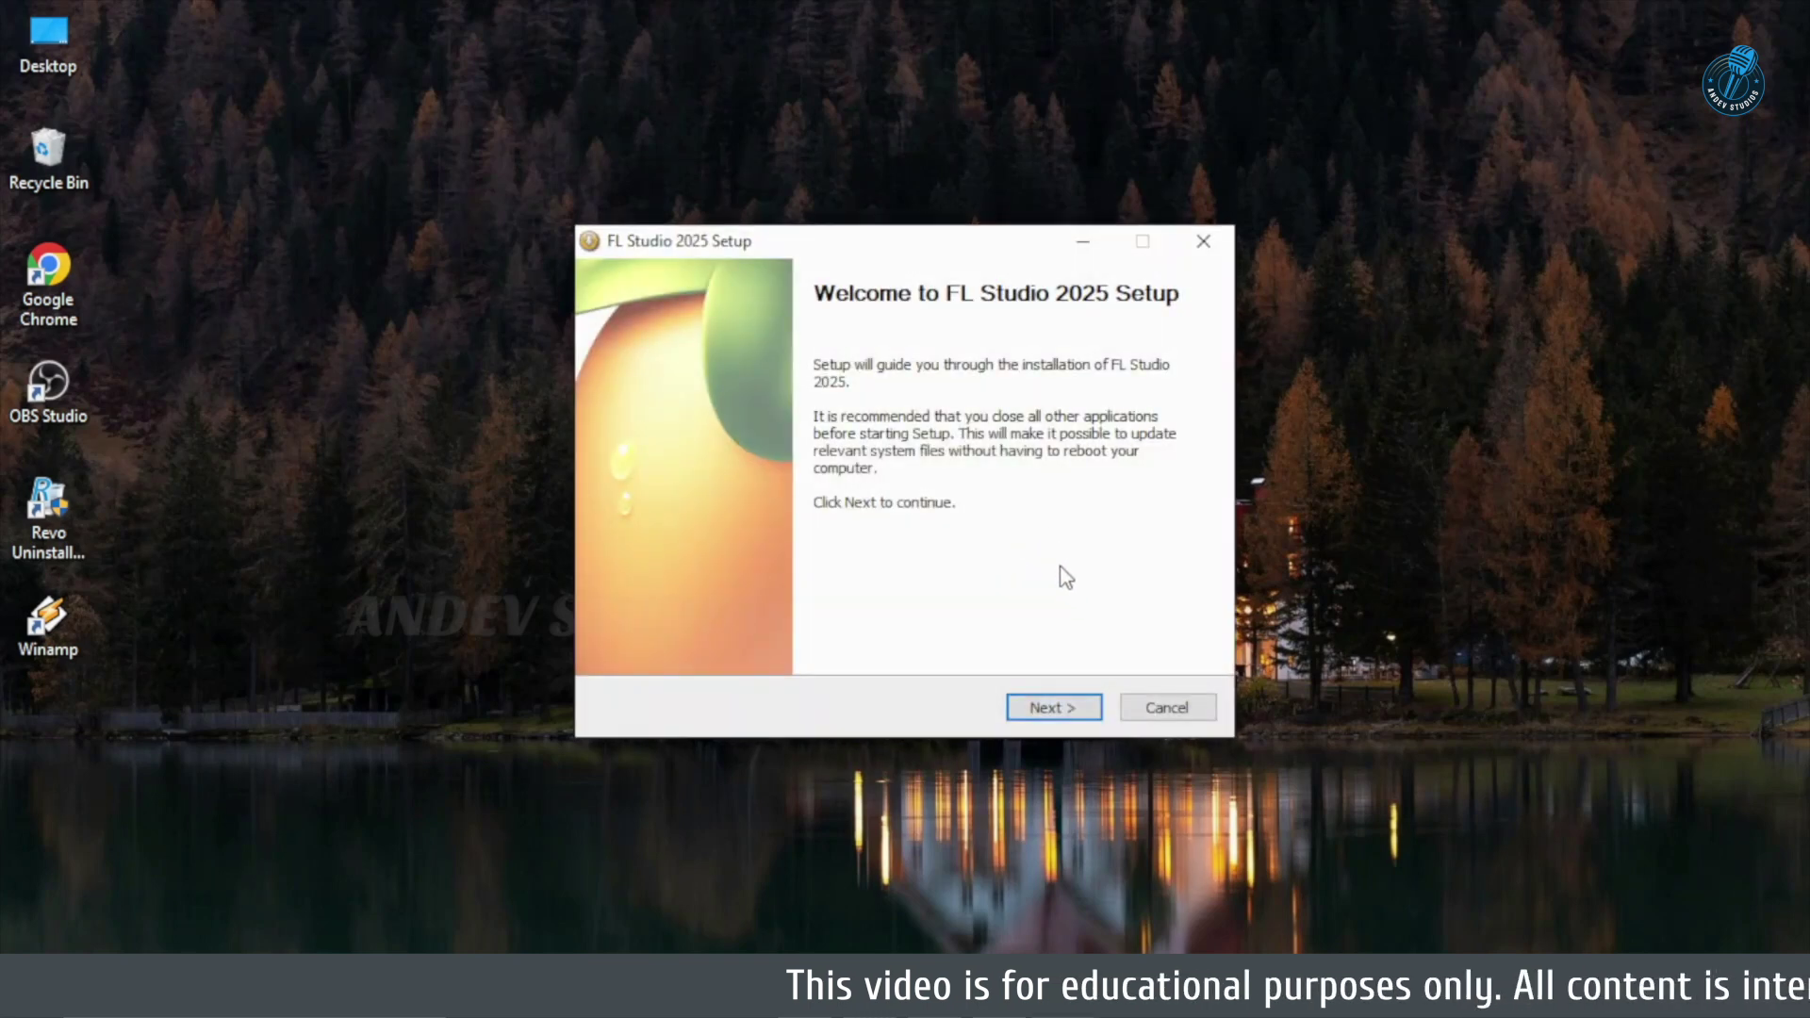
{"action": "left_click", "coordinate": [1072, 712]}
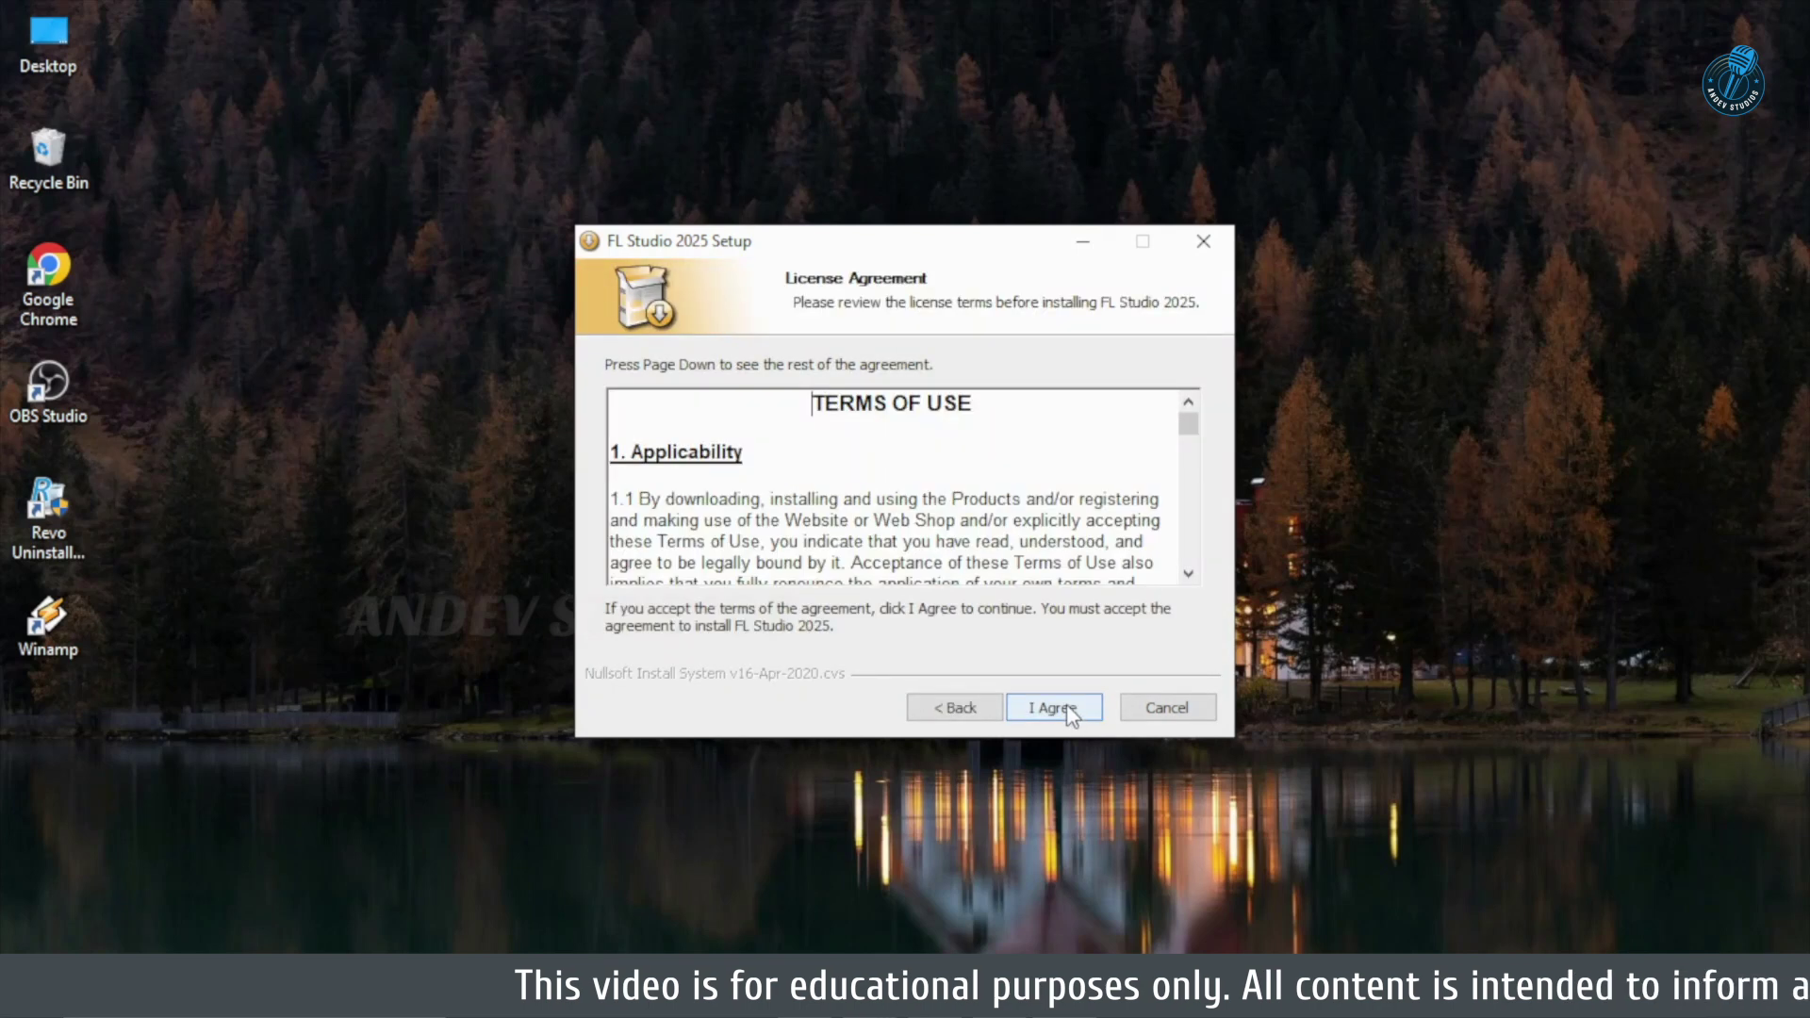
{"action": "left_click", "coordinate": [1066, 706]}
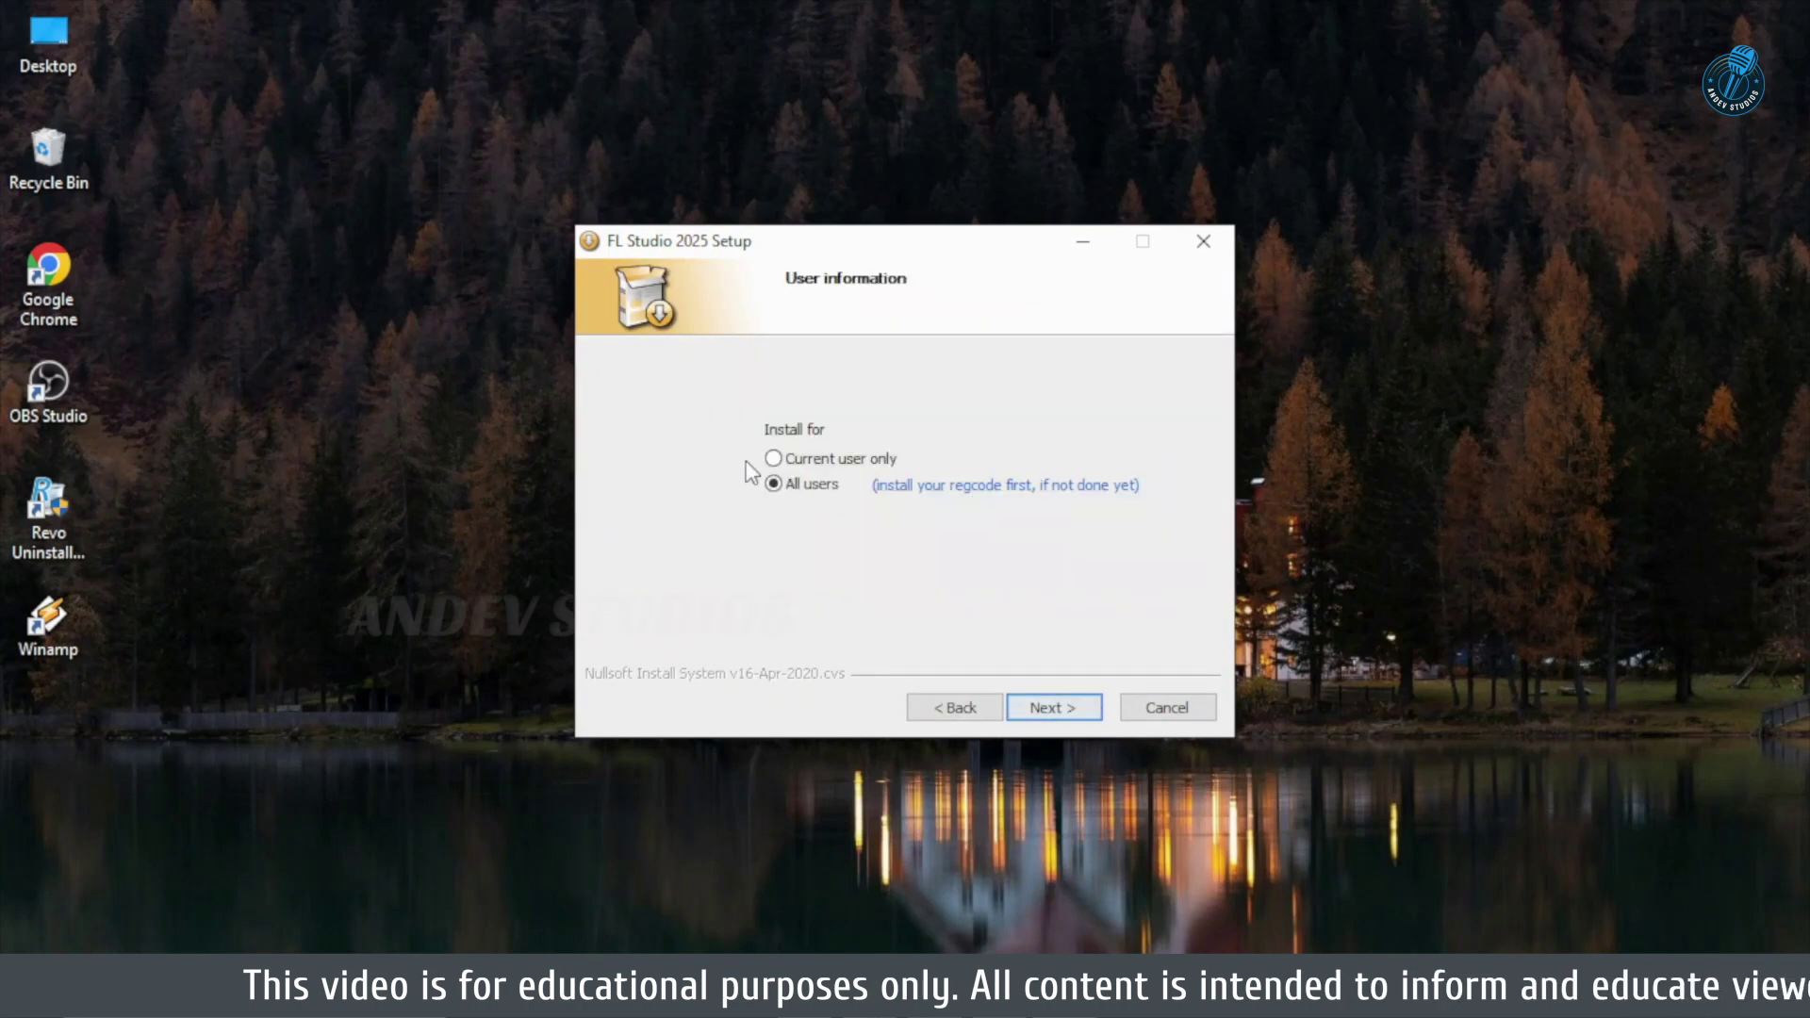
{"action": "left_click", "coordinate": [1060, 720]}
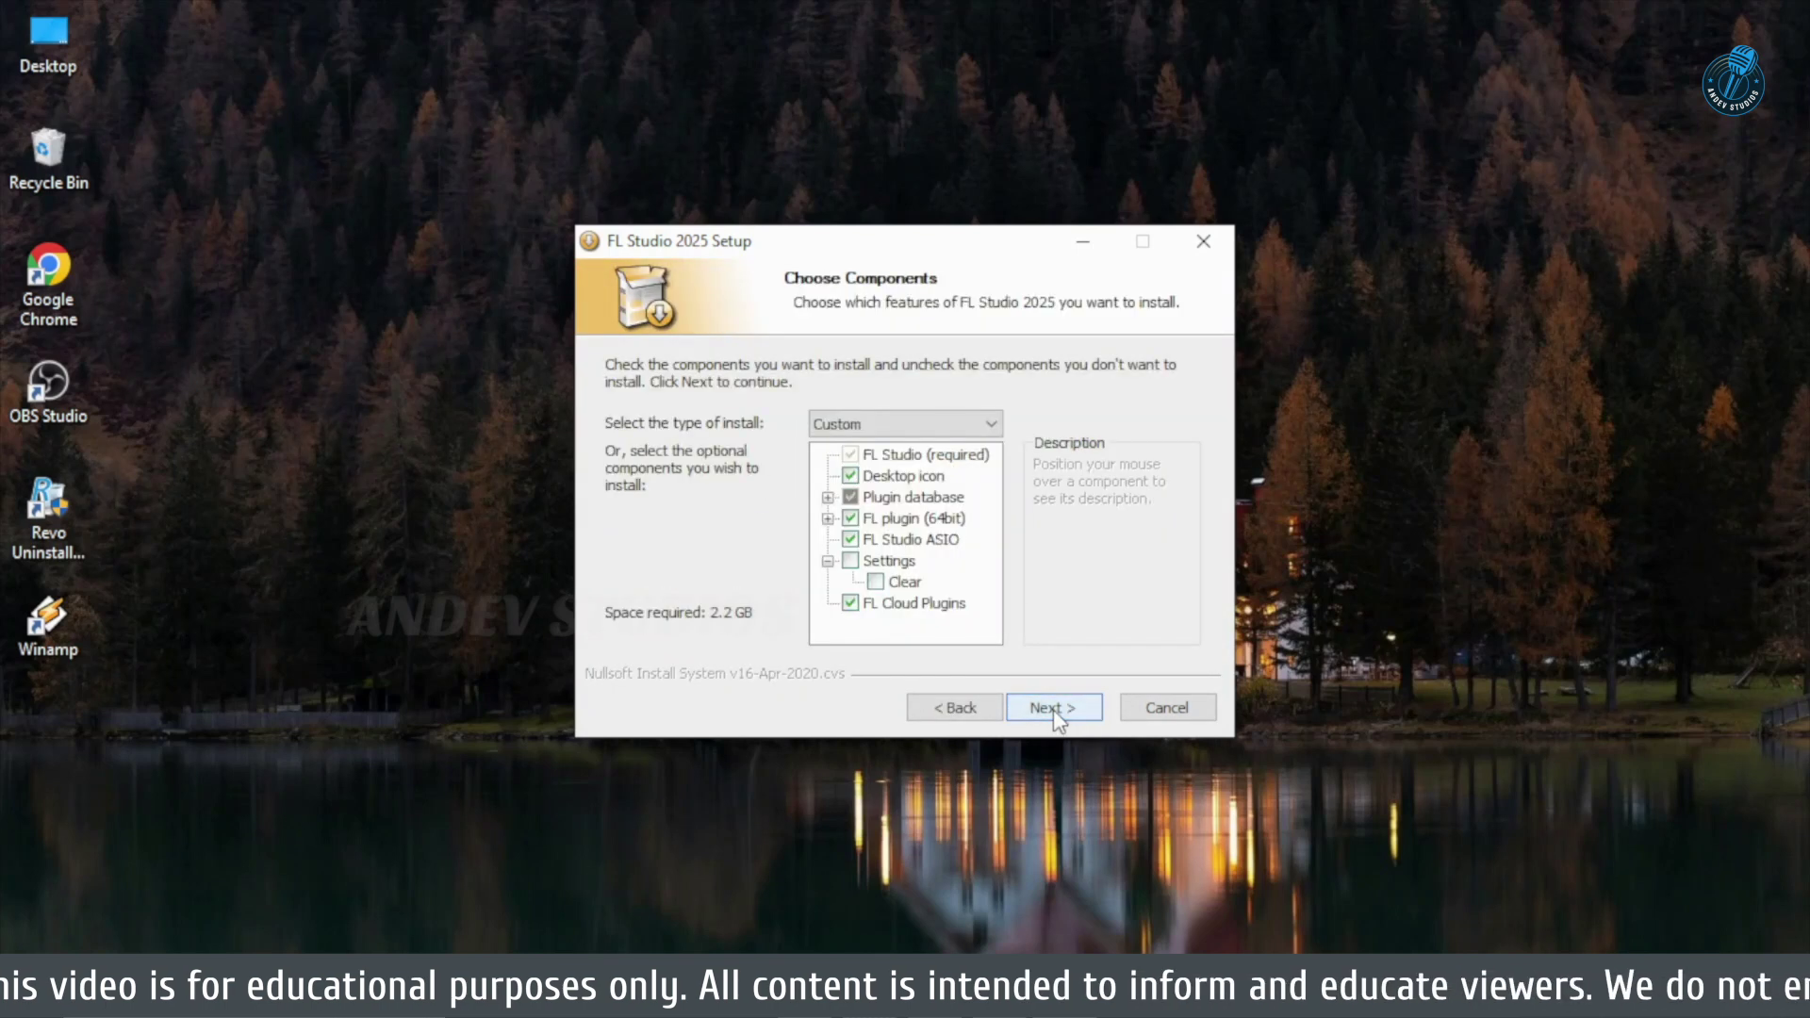
{"action": "left_click", "coordinate": [1054, 709]}
{"action": "left_click", "coordinate": [1054, 709]}
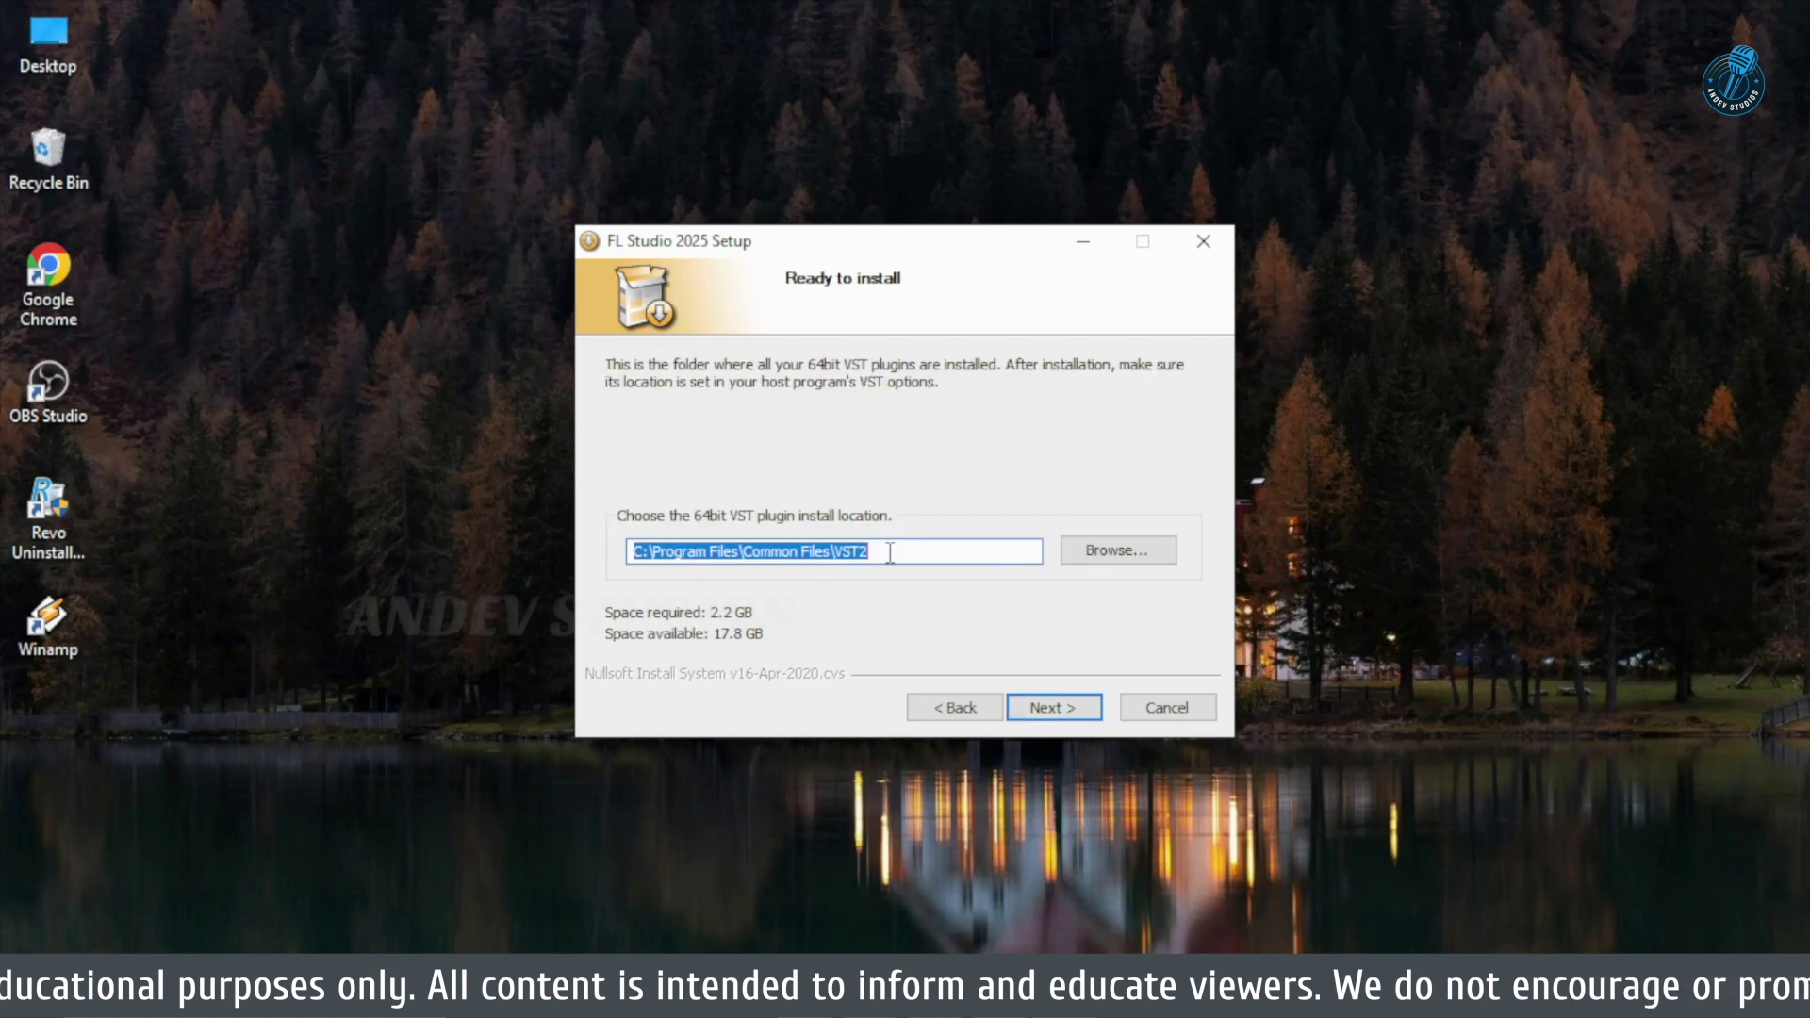
{"action": "left_click", "coordinate": [1053, 707]}
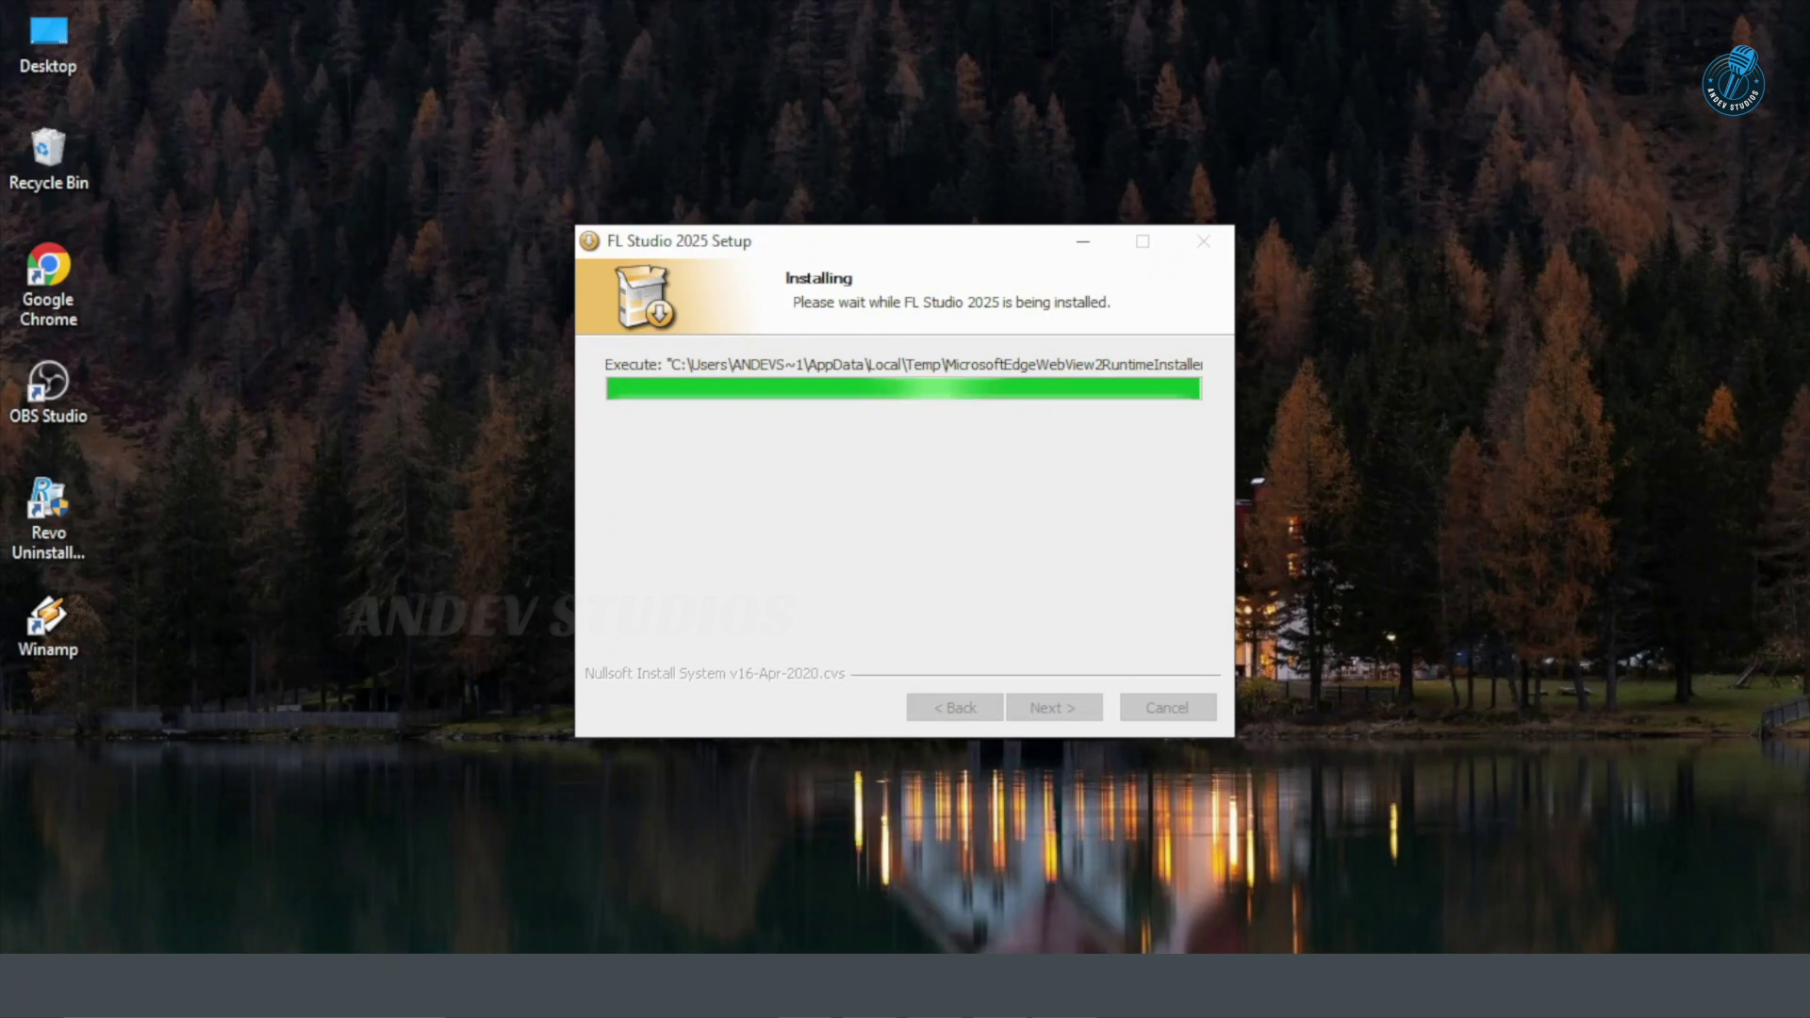
Refresh the desktop to reveal the new FL Studio 2025 shortcut and launch it.
{"action": "right_click", "coordinate": [596, 282]}
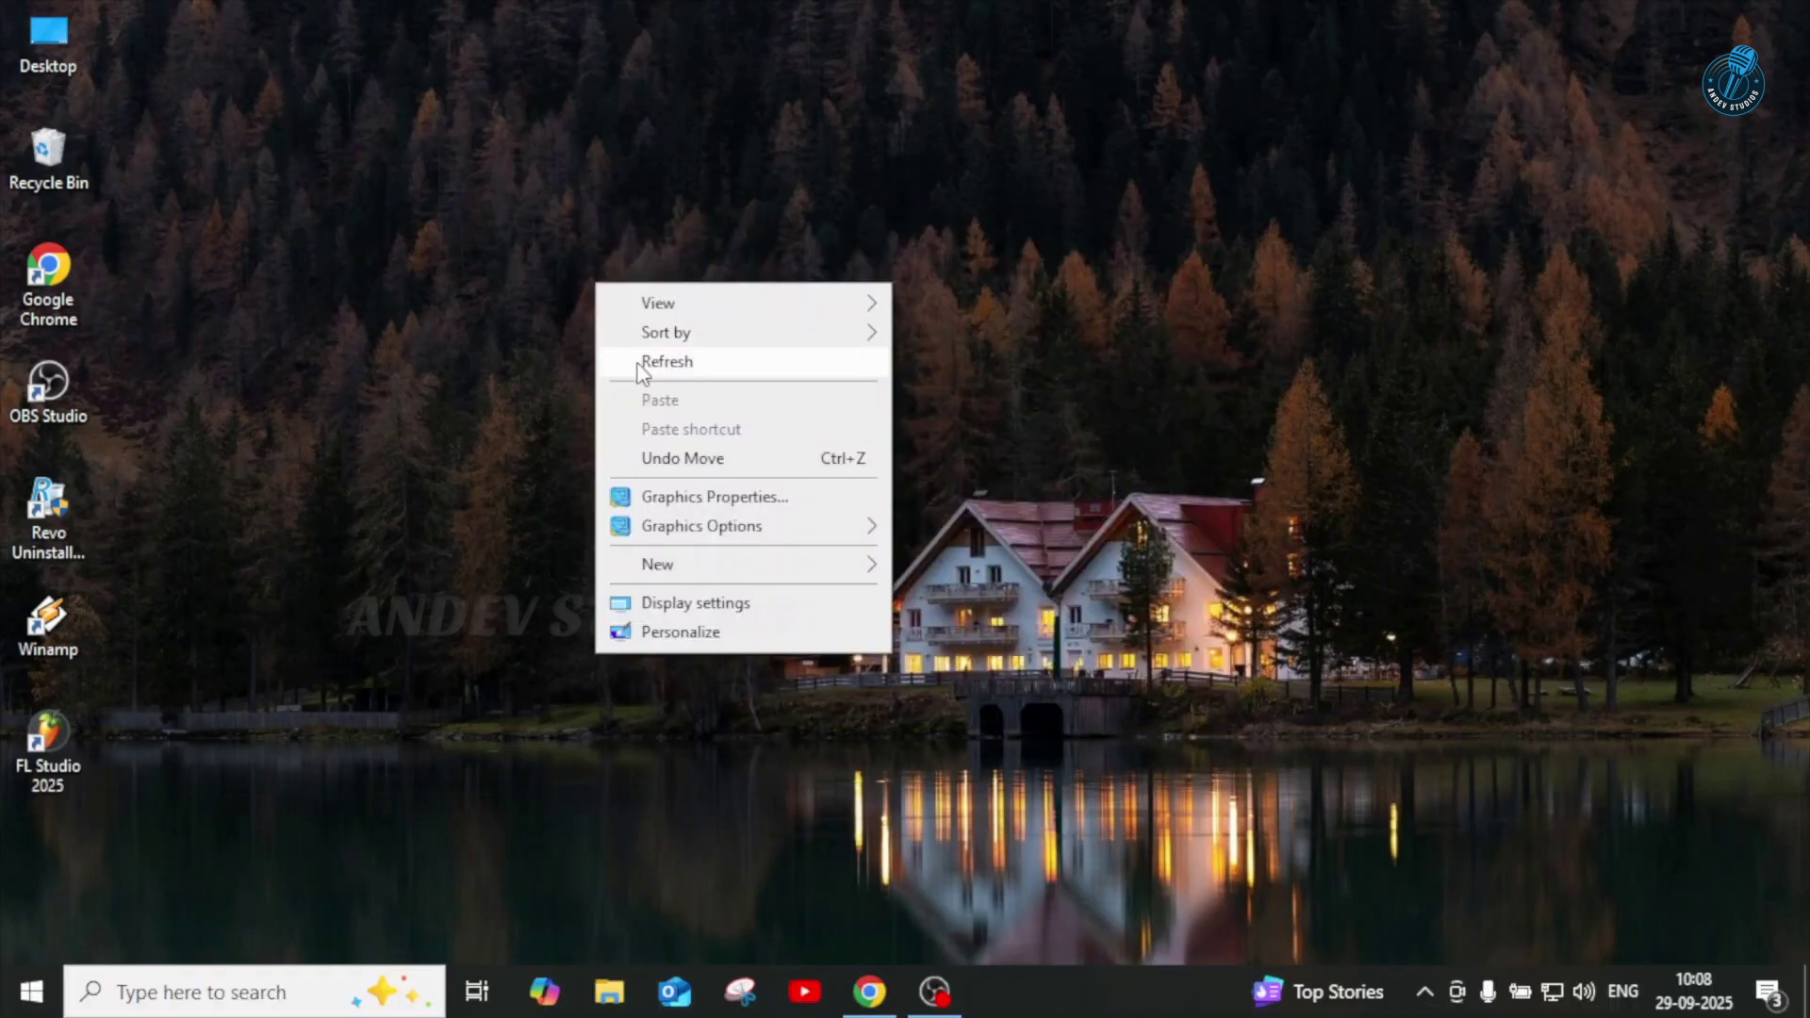
{"action": "left_click", "coordinate": [653, 363]}
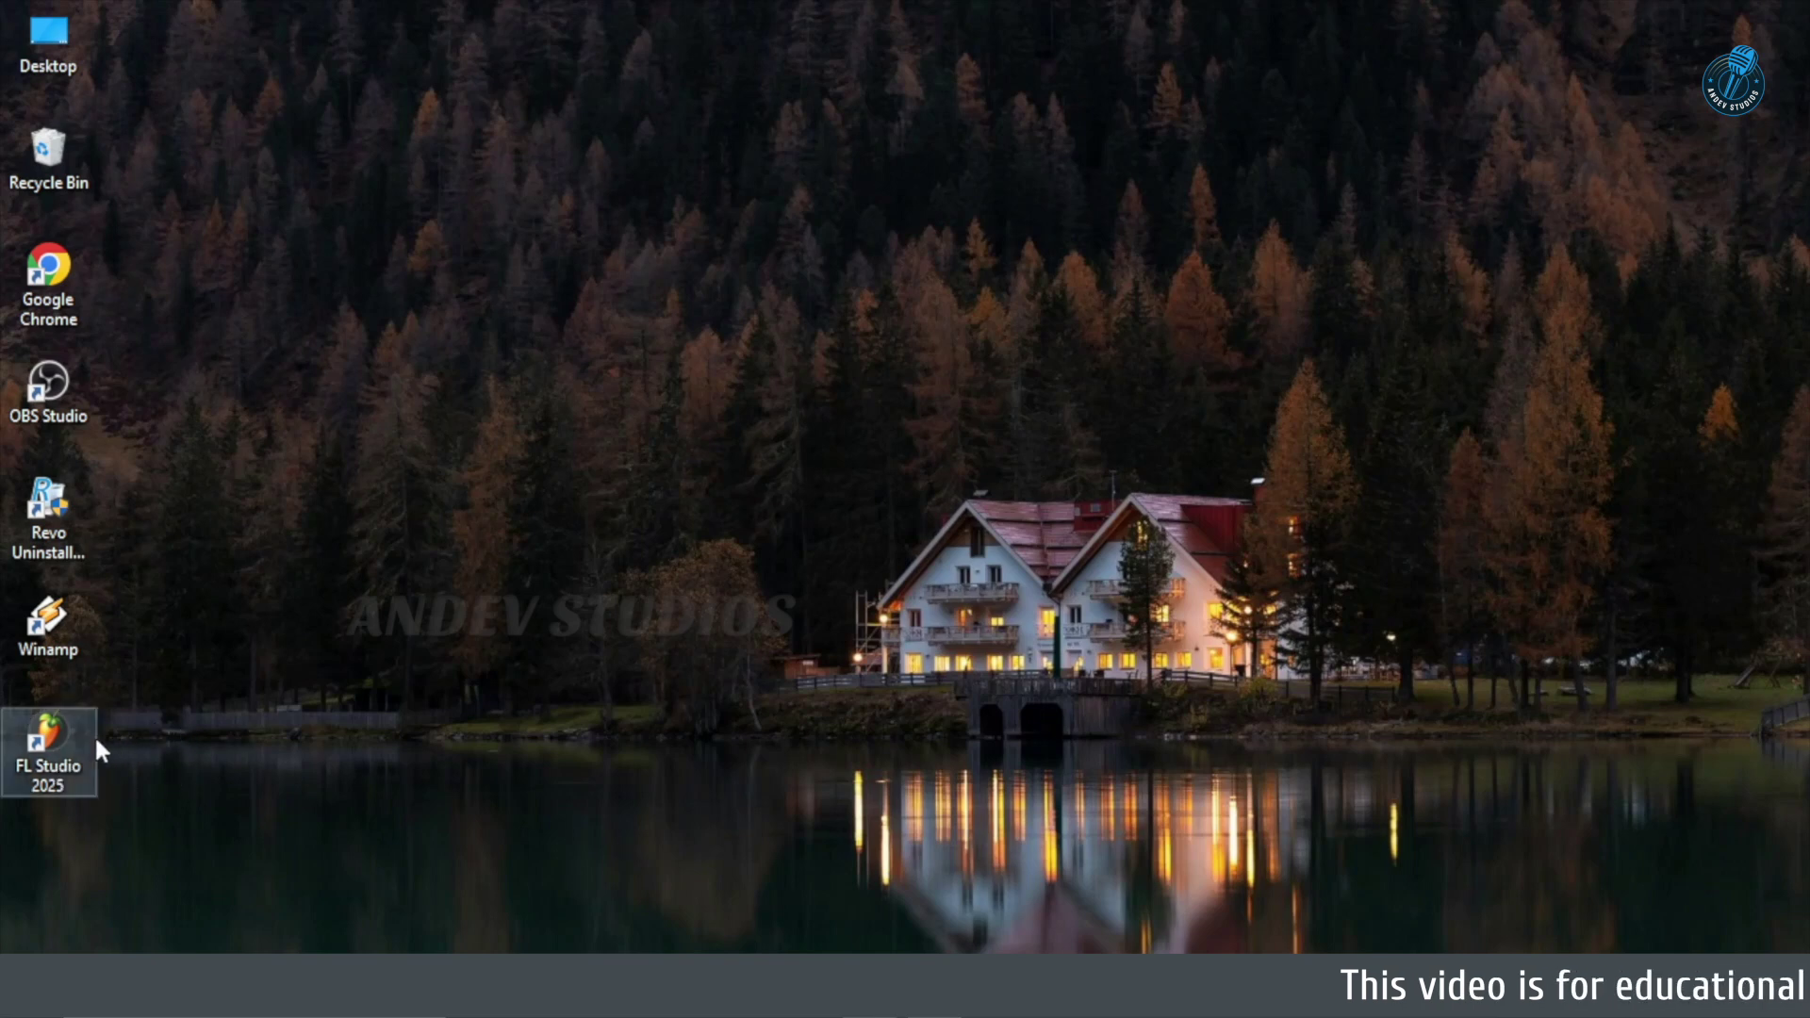
{"action": "double_click", "coordinate": [63, 747]}
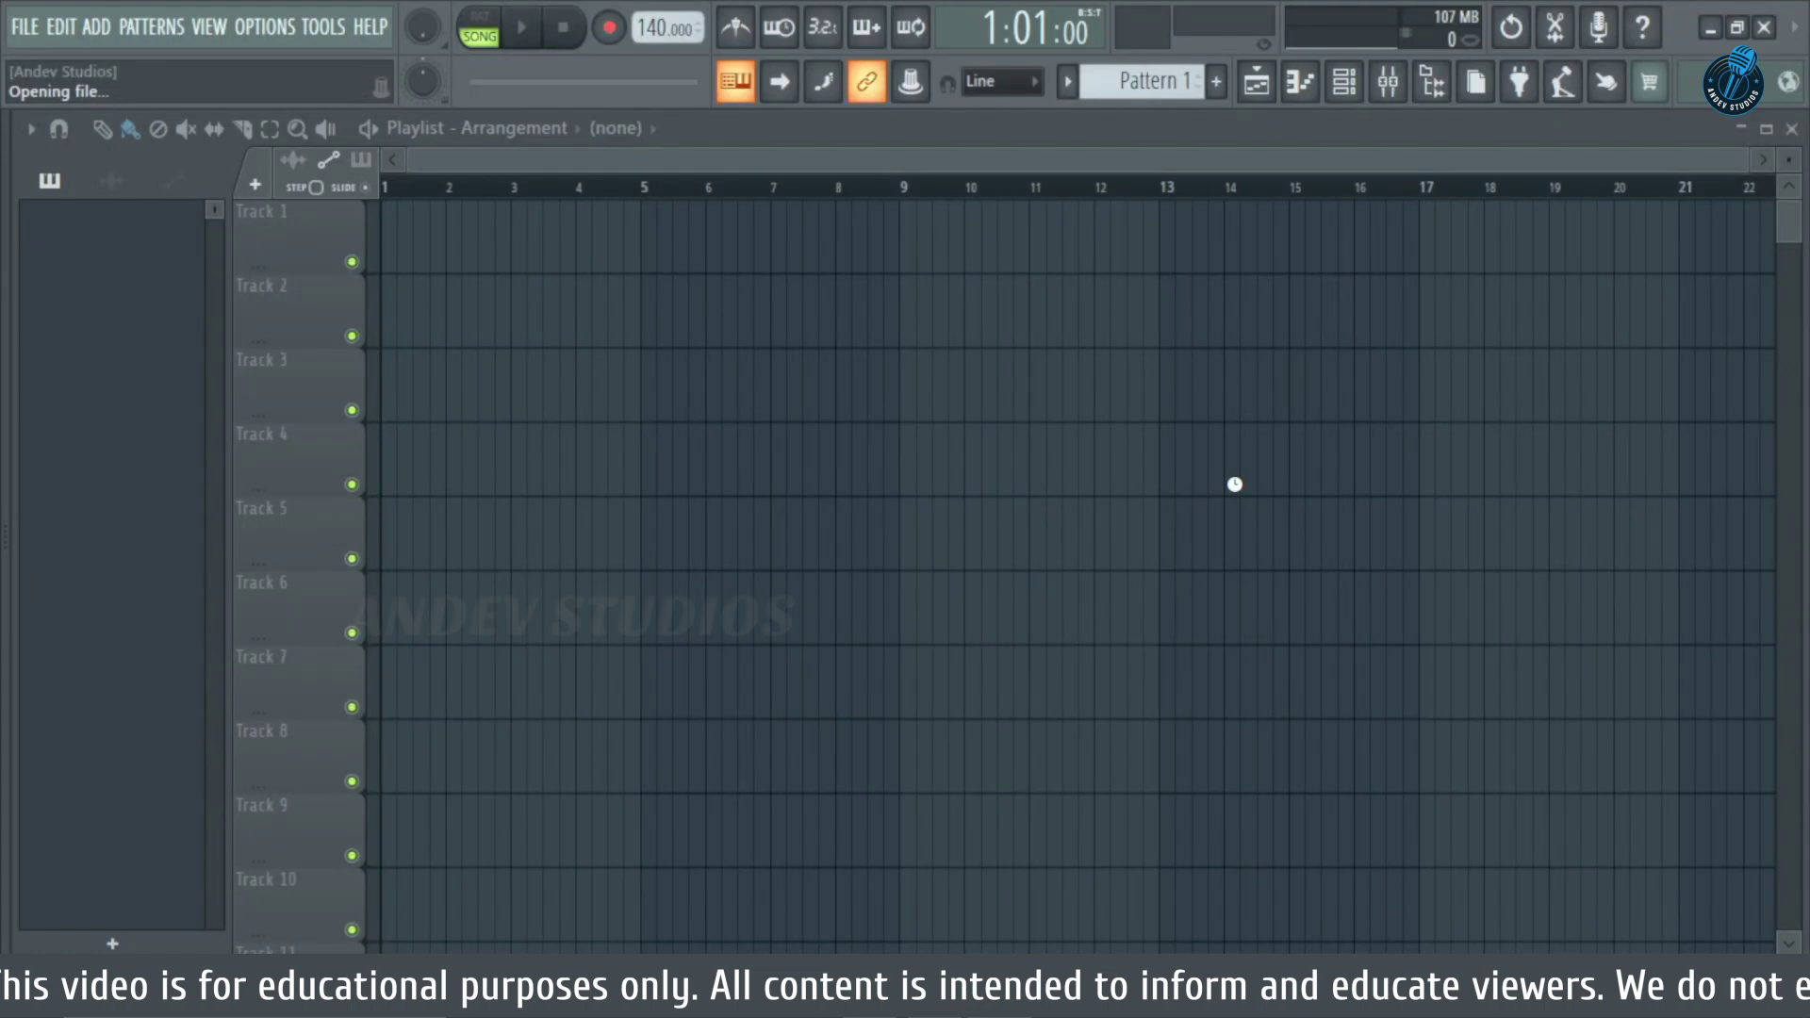
Dismiss the welcome dialog and view the About window from the Help menu.
{"action": "key", "text": "Escape"}
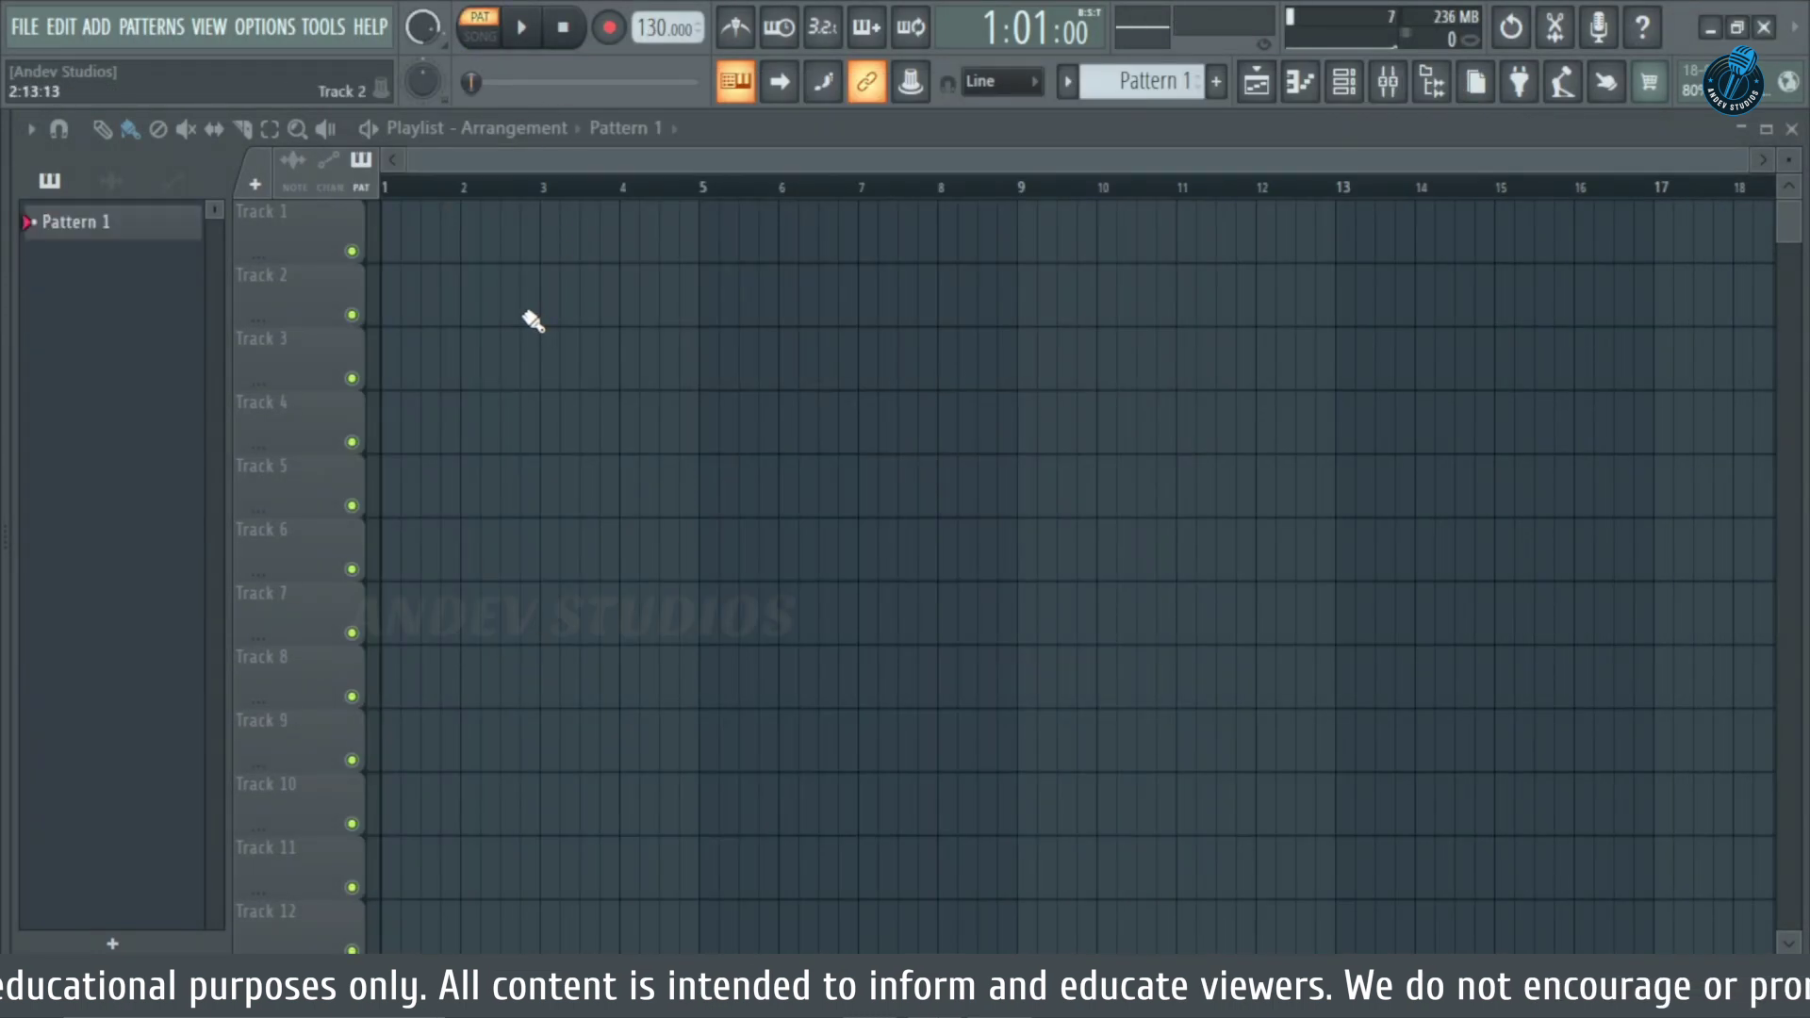
{"action": "left_click", "coordinate": [377, 27]}
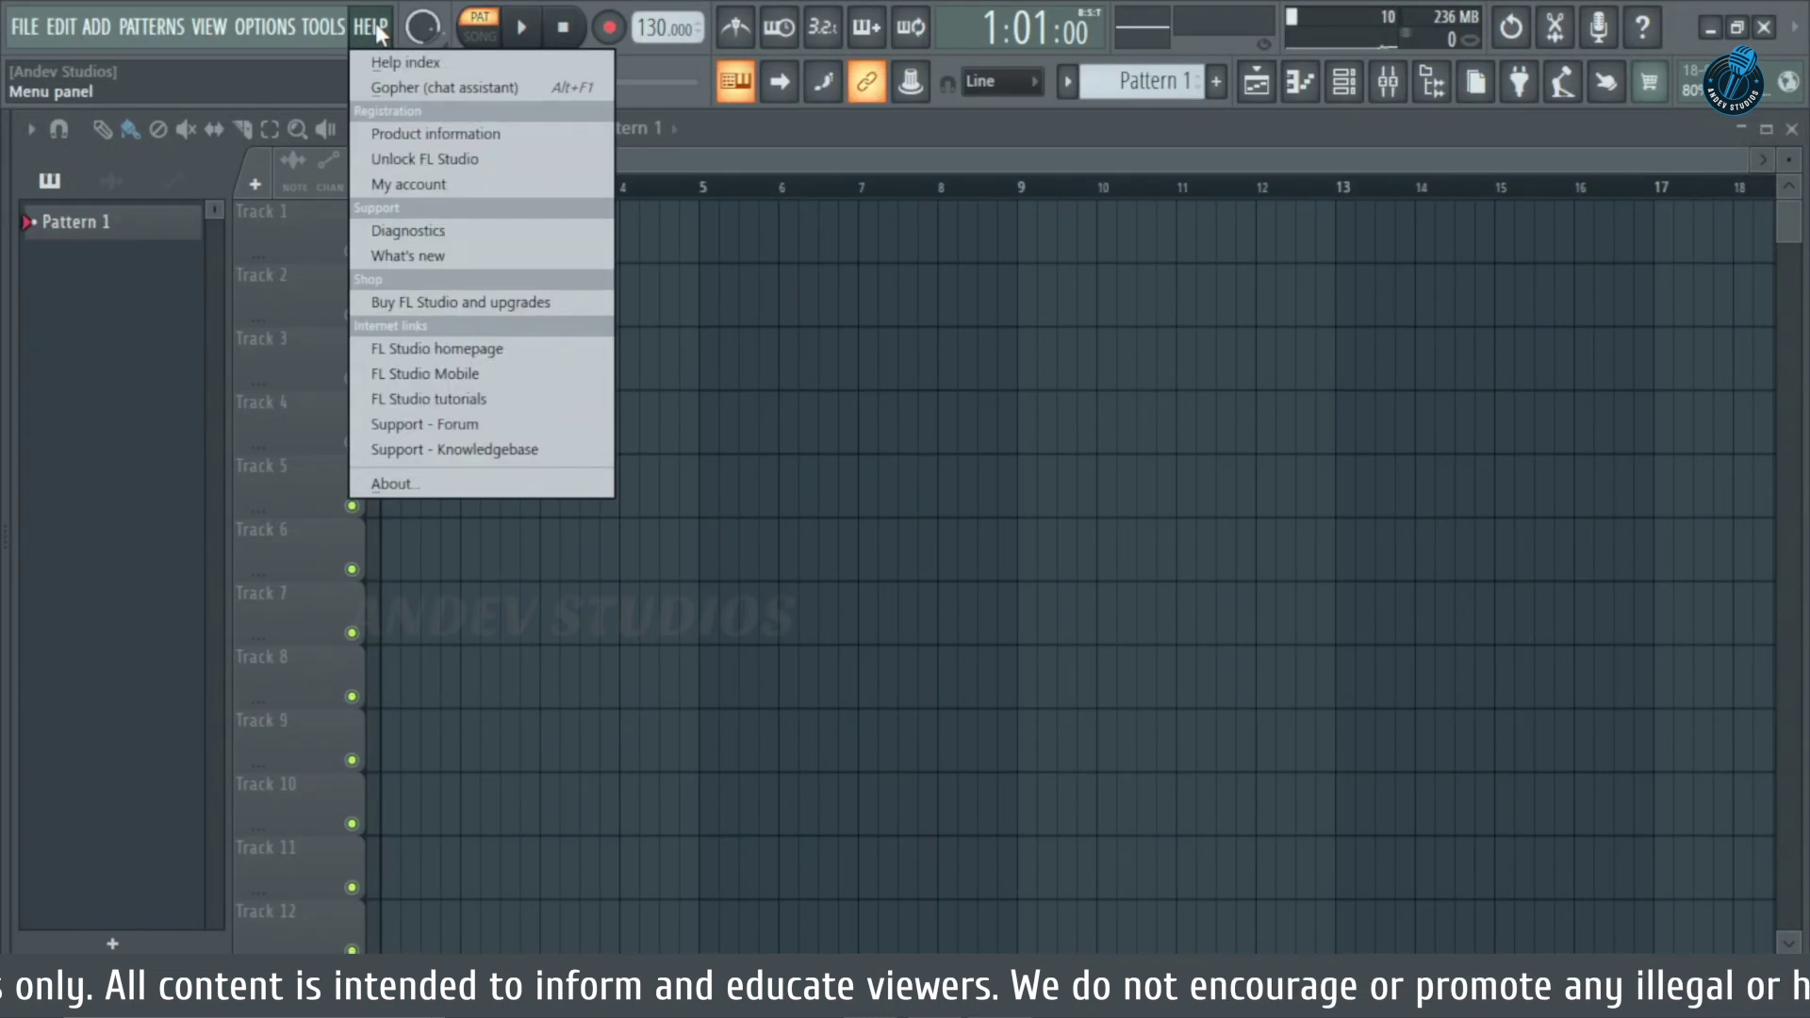
{"action": "left_click", "coordinate": [394, 484]}
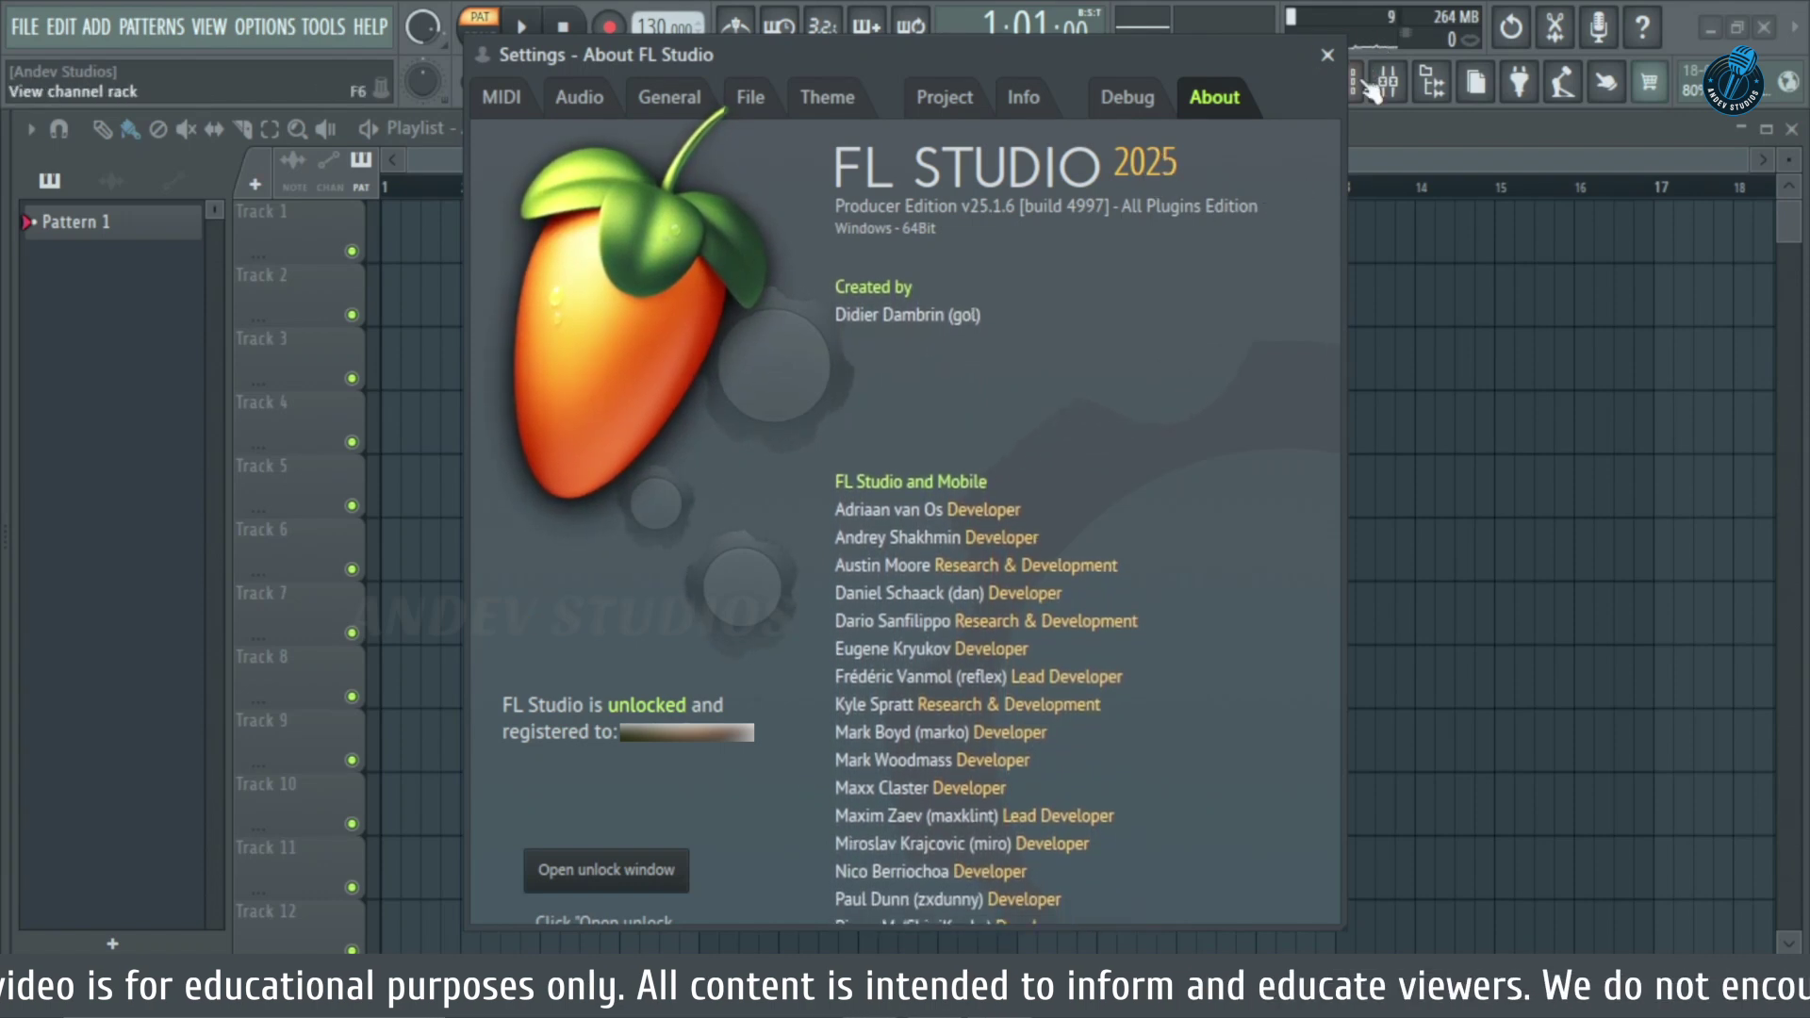
Center the Channel rack over the playlist, place Pattern 1 at Track 1 bar 1, set system volume 67.
{"action": "left_click", "coordinate": [1329, 55]}
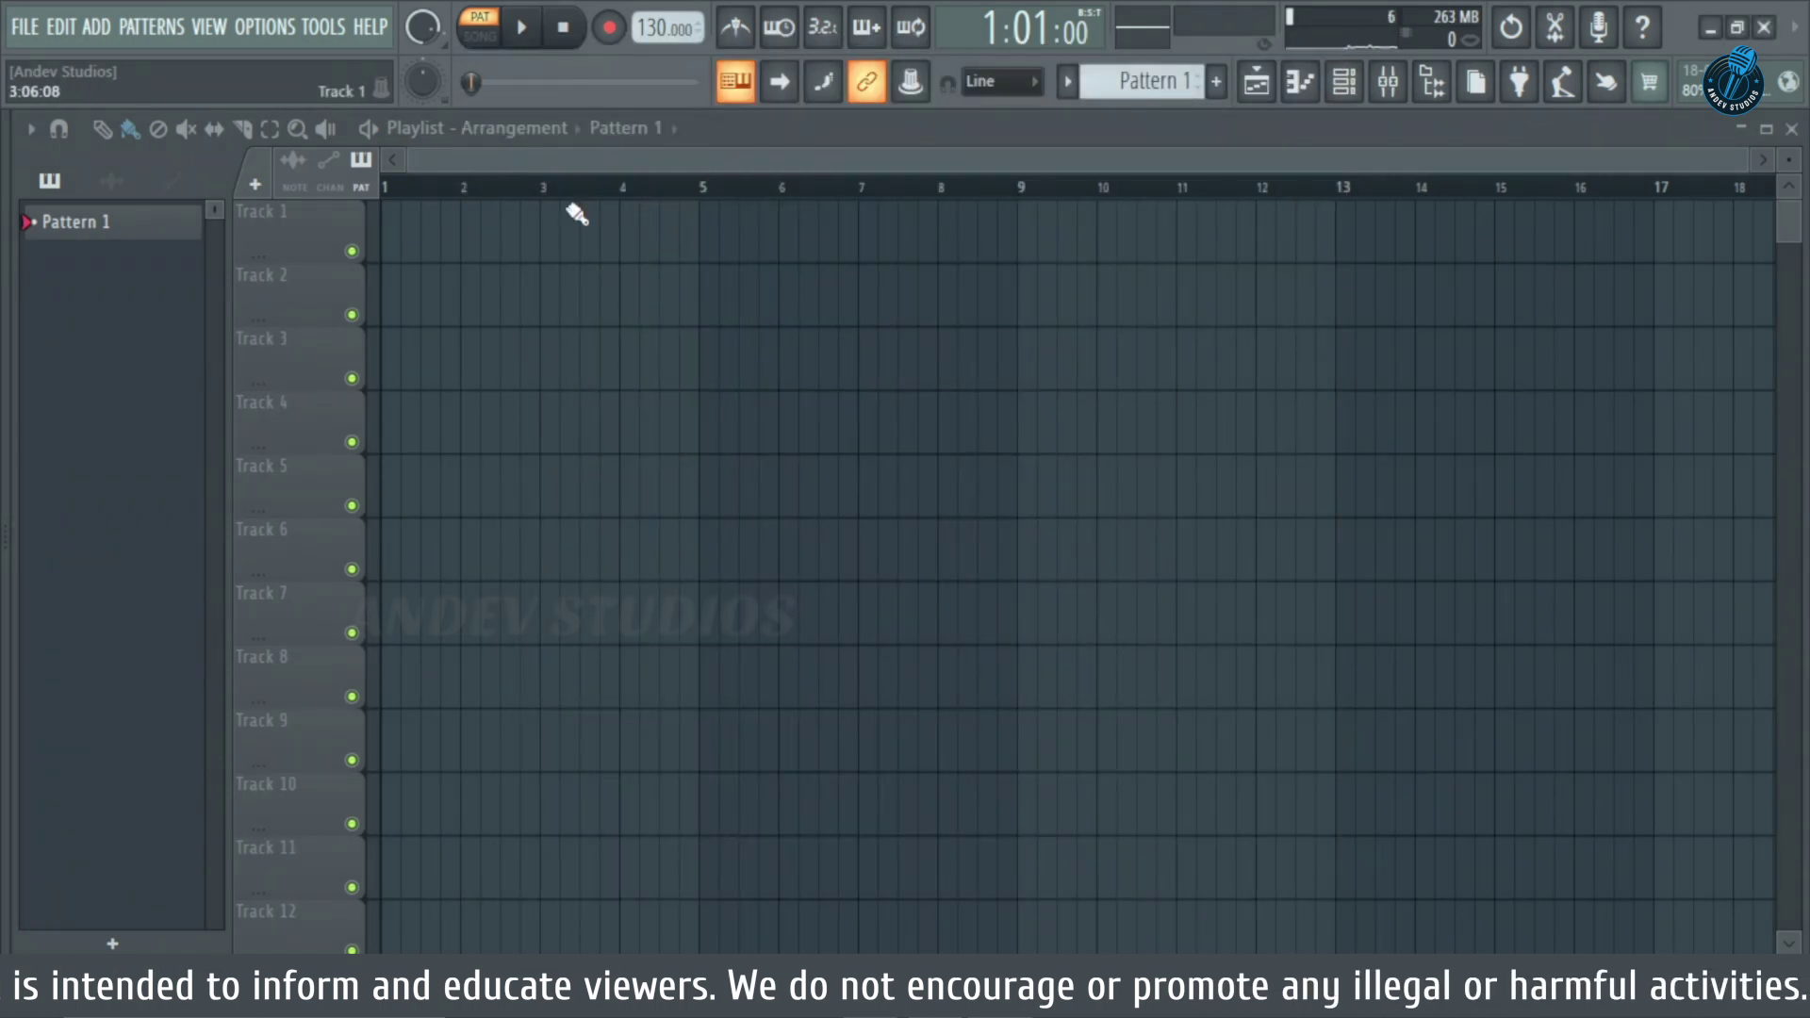
{"action": "left_click", "coordinate": [1344, 81]}
{"action": "left_click_drag", "start_coordinate": [279, 117], "coordinate": [802, 279]}
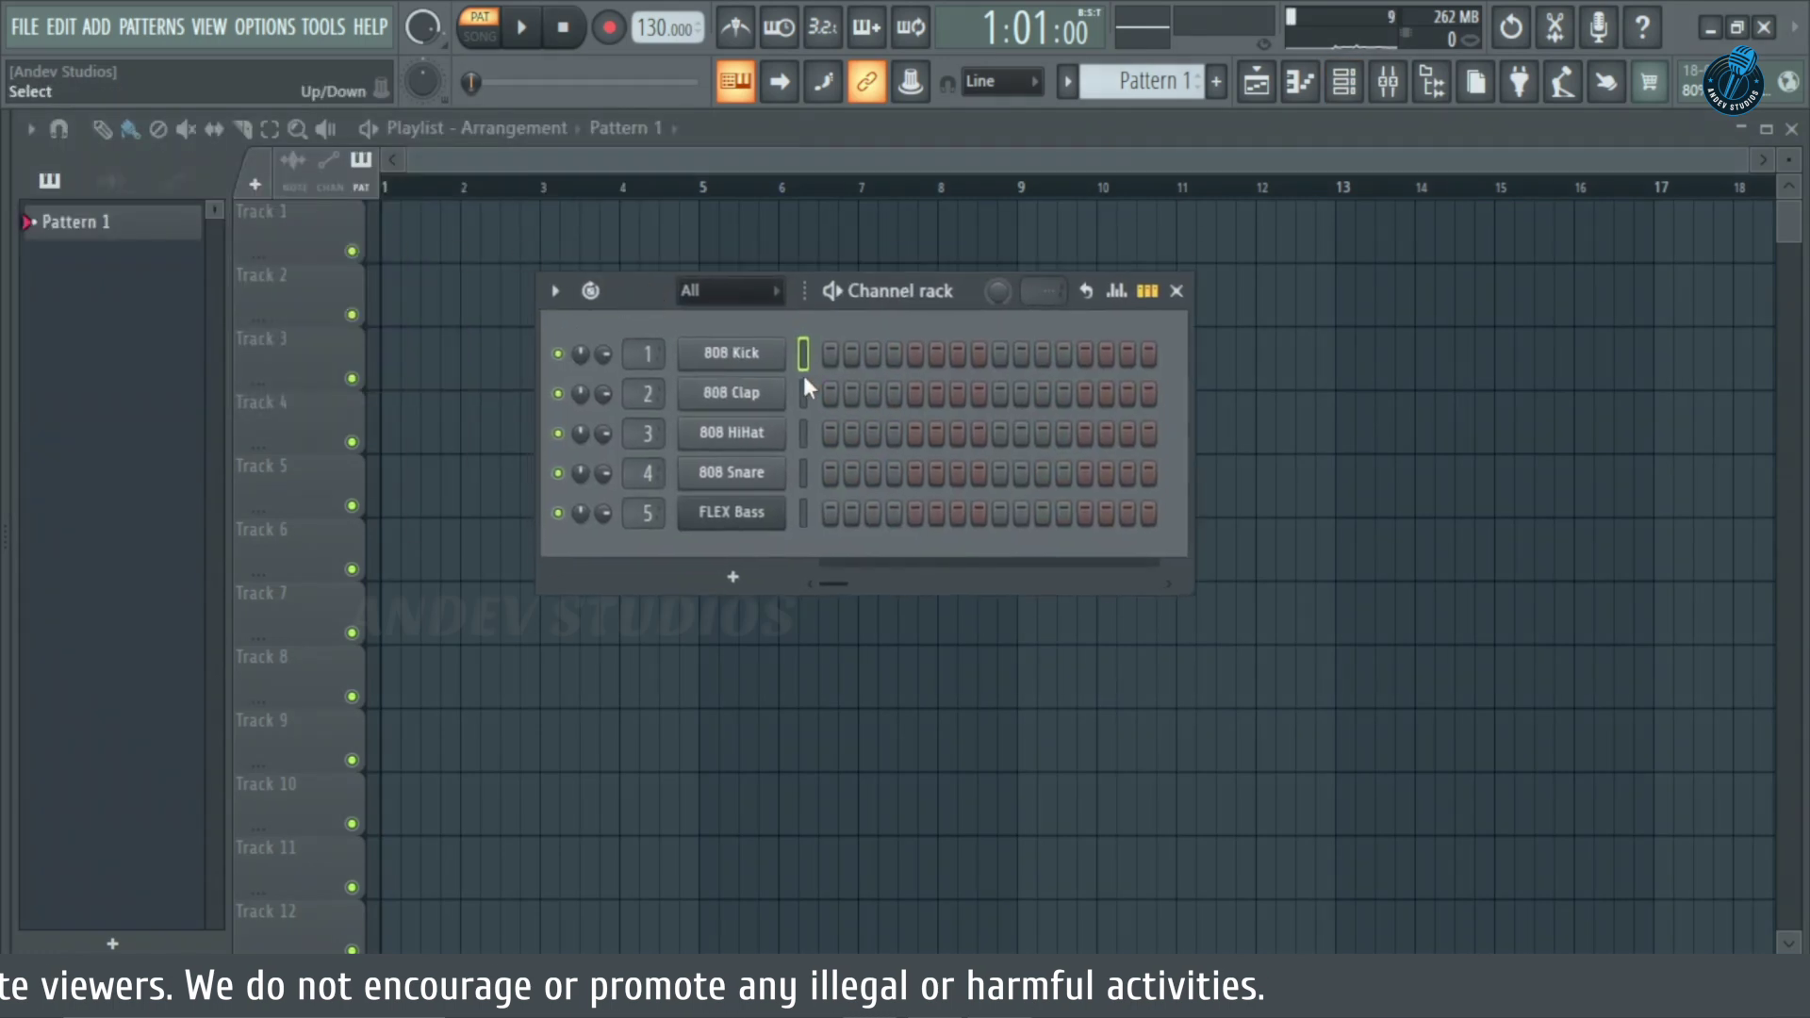
{"action": "left_click", "coordinate": [398, 232]}
{"action": "left_click", "coordinate": [1344, 81]}
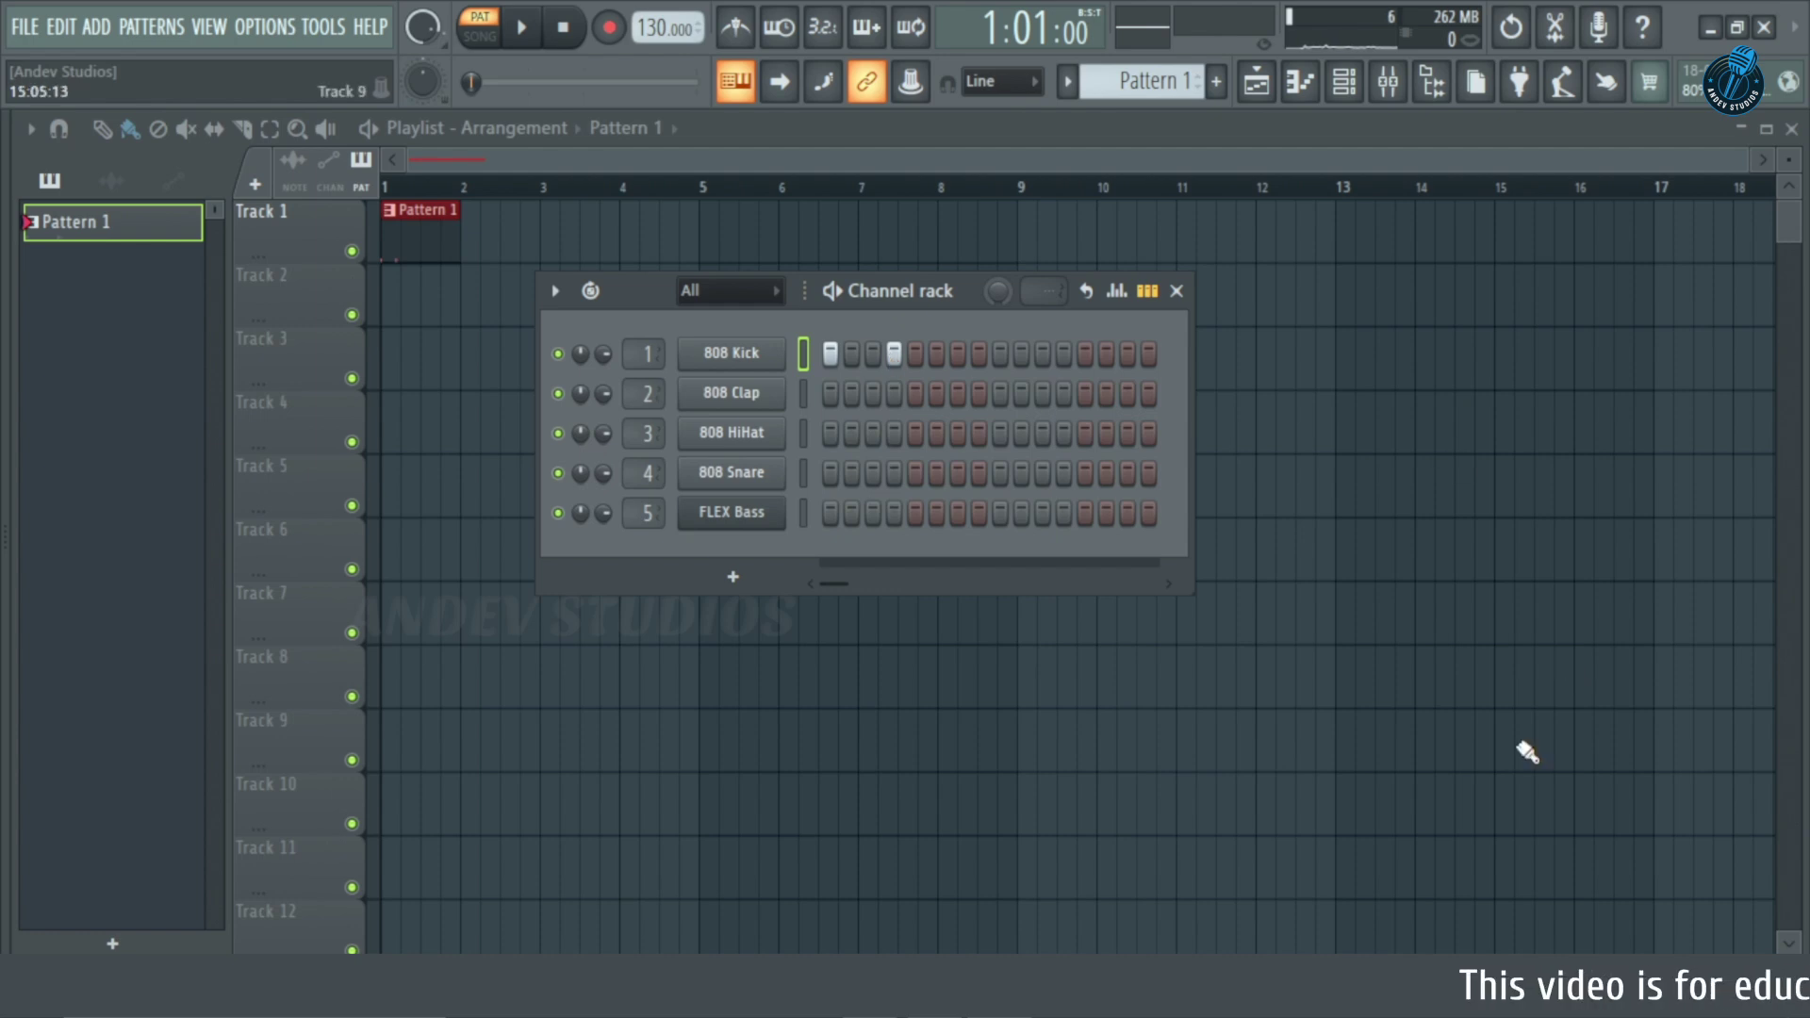
{"action": "left_click", "coordinate": [1688, 999]}
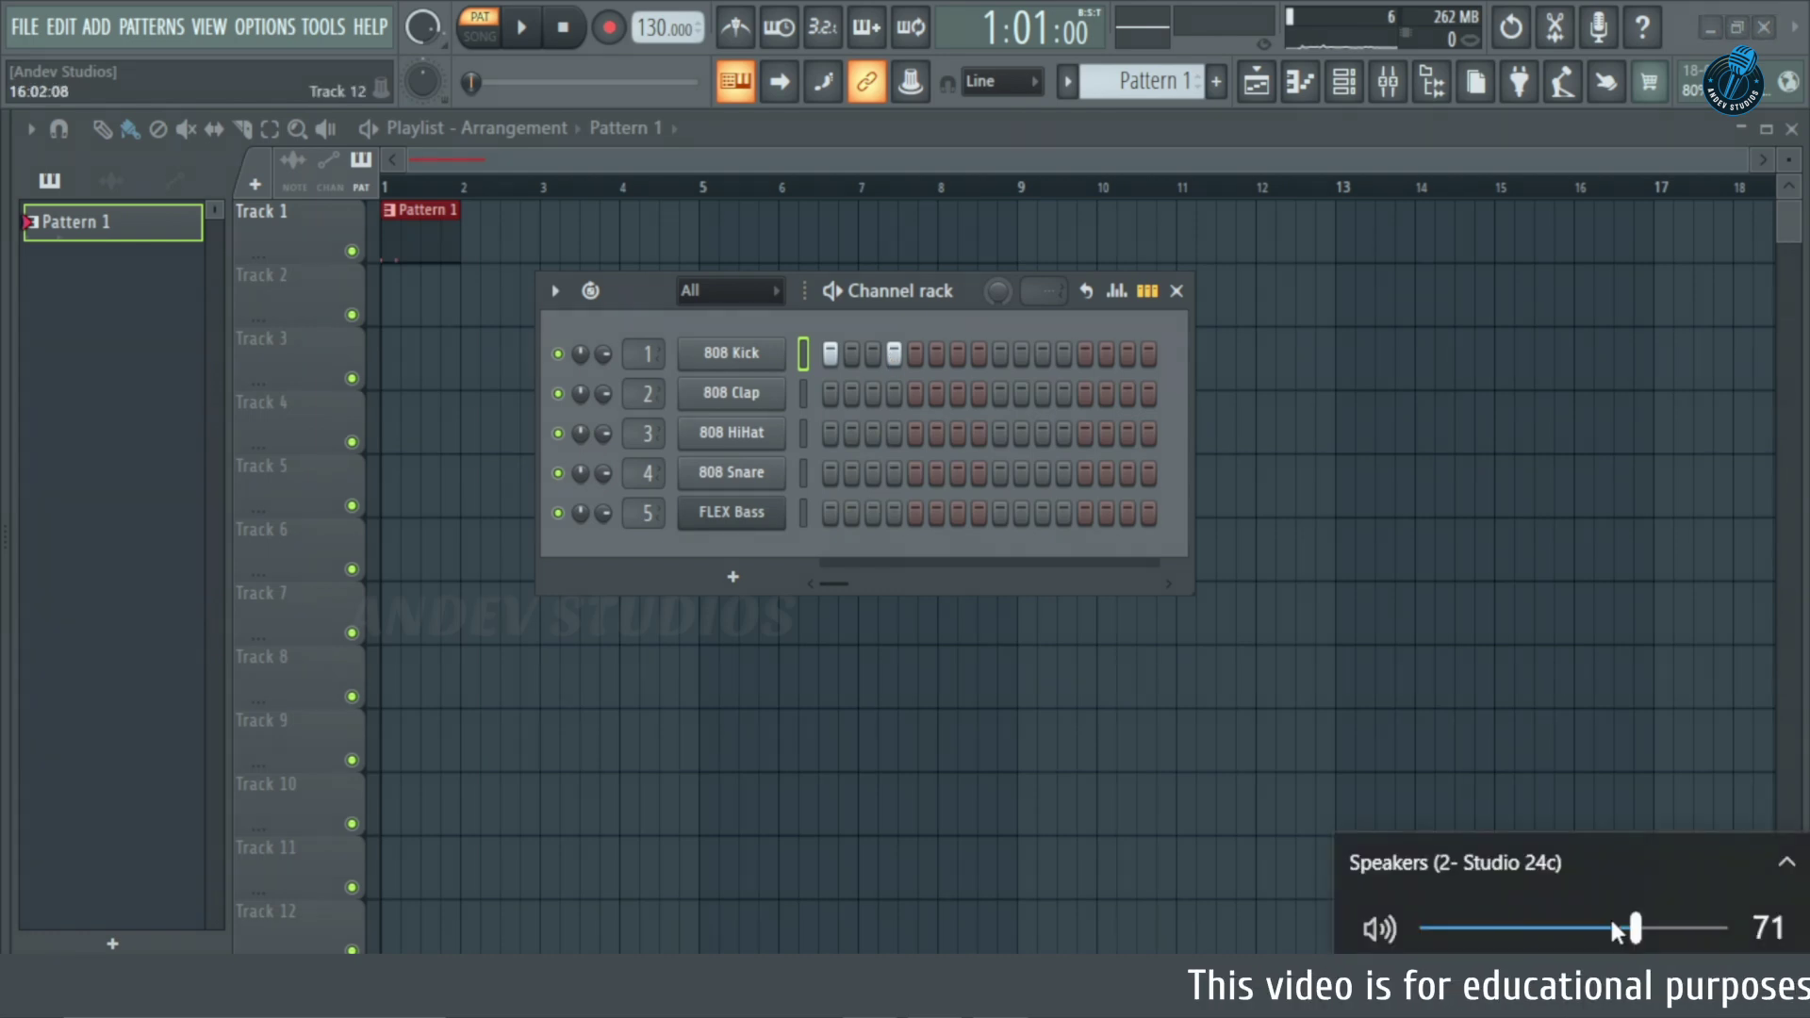
{"action": "mouse_move", "coordinate": [1657, 933]}
{"action": "left_mouse_down"}
{"action": "mouse_move", "coordinate": [1607, 929]}
{"action": "mouse_move", "coordinate": [1625, 929]}
{"action": "left_mouse_up"}
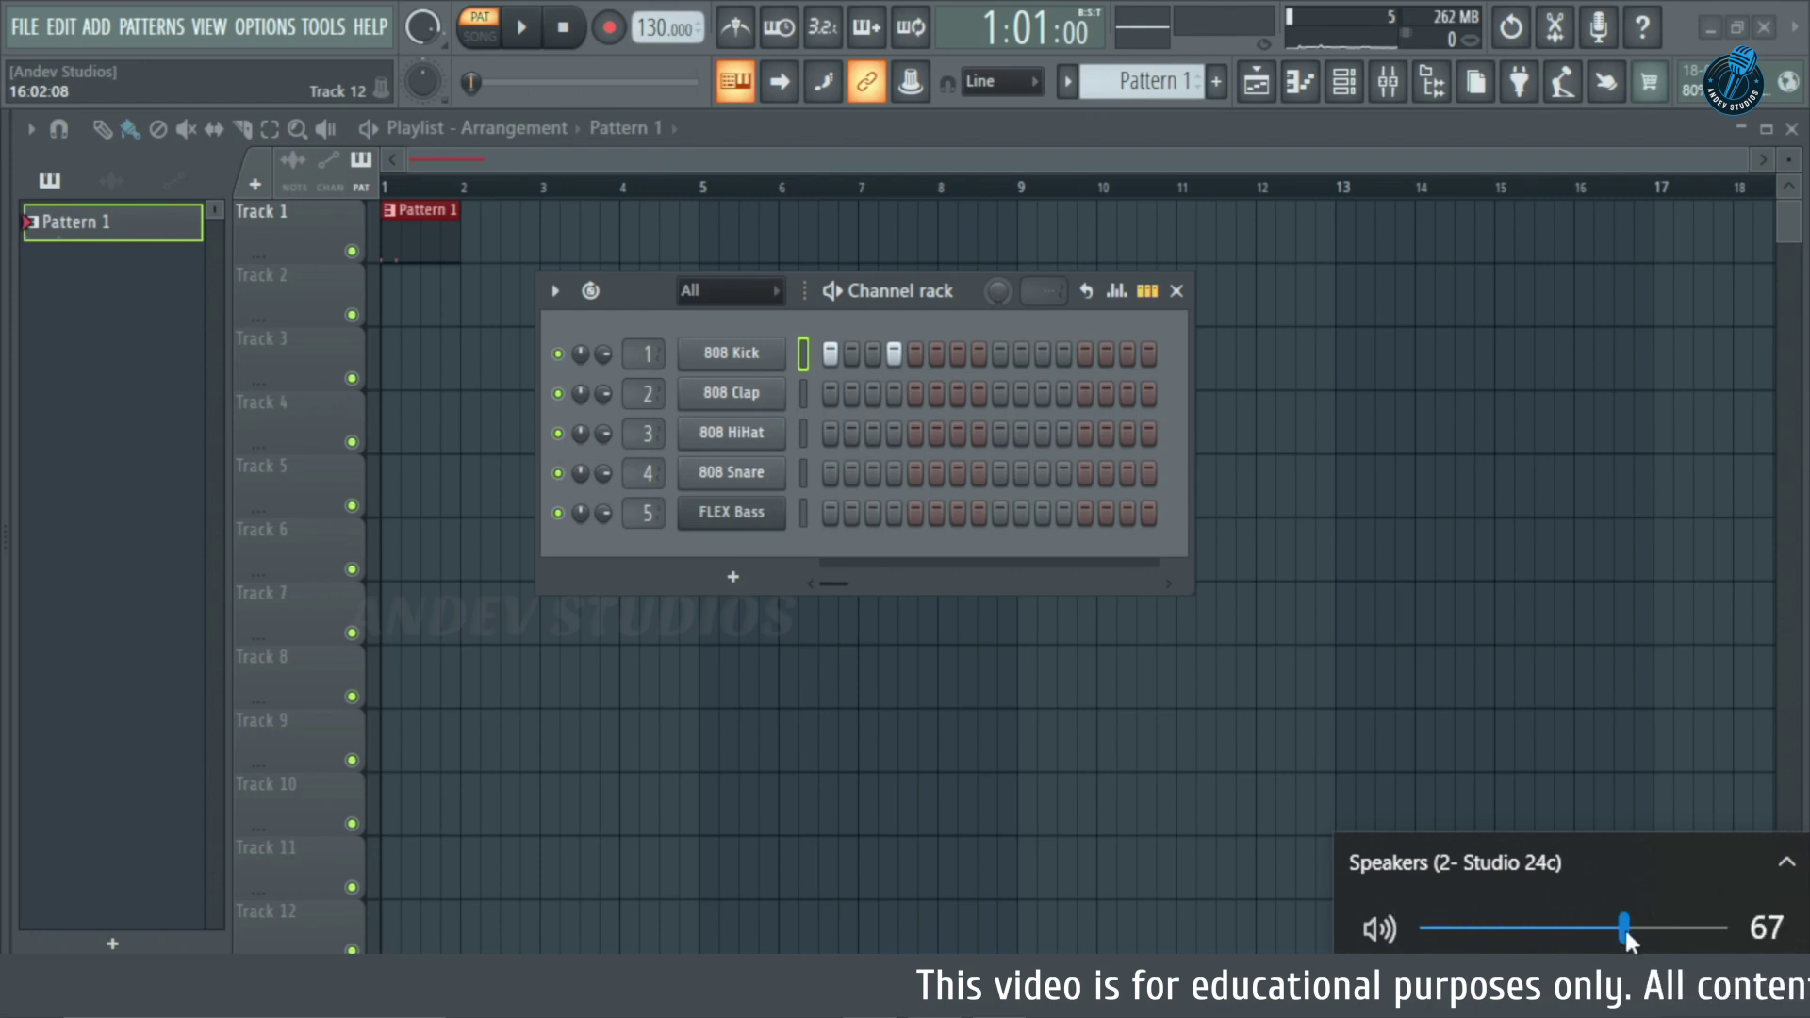
Play the pattern and add Kick steps 7 and 10, Clap step 3, Hi-hat steps 4, 7, 10.
{"action": "left_click", "coordinate": [924, 287]}
{"action": "key", "text": "space"}
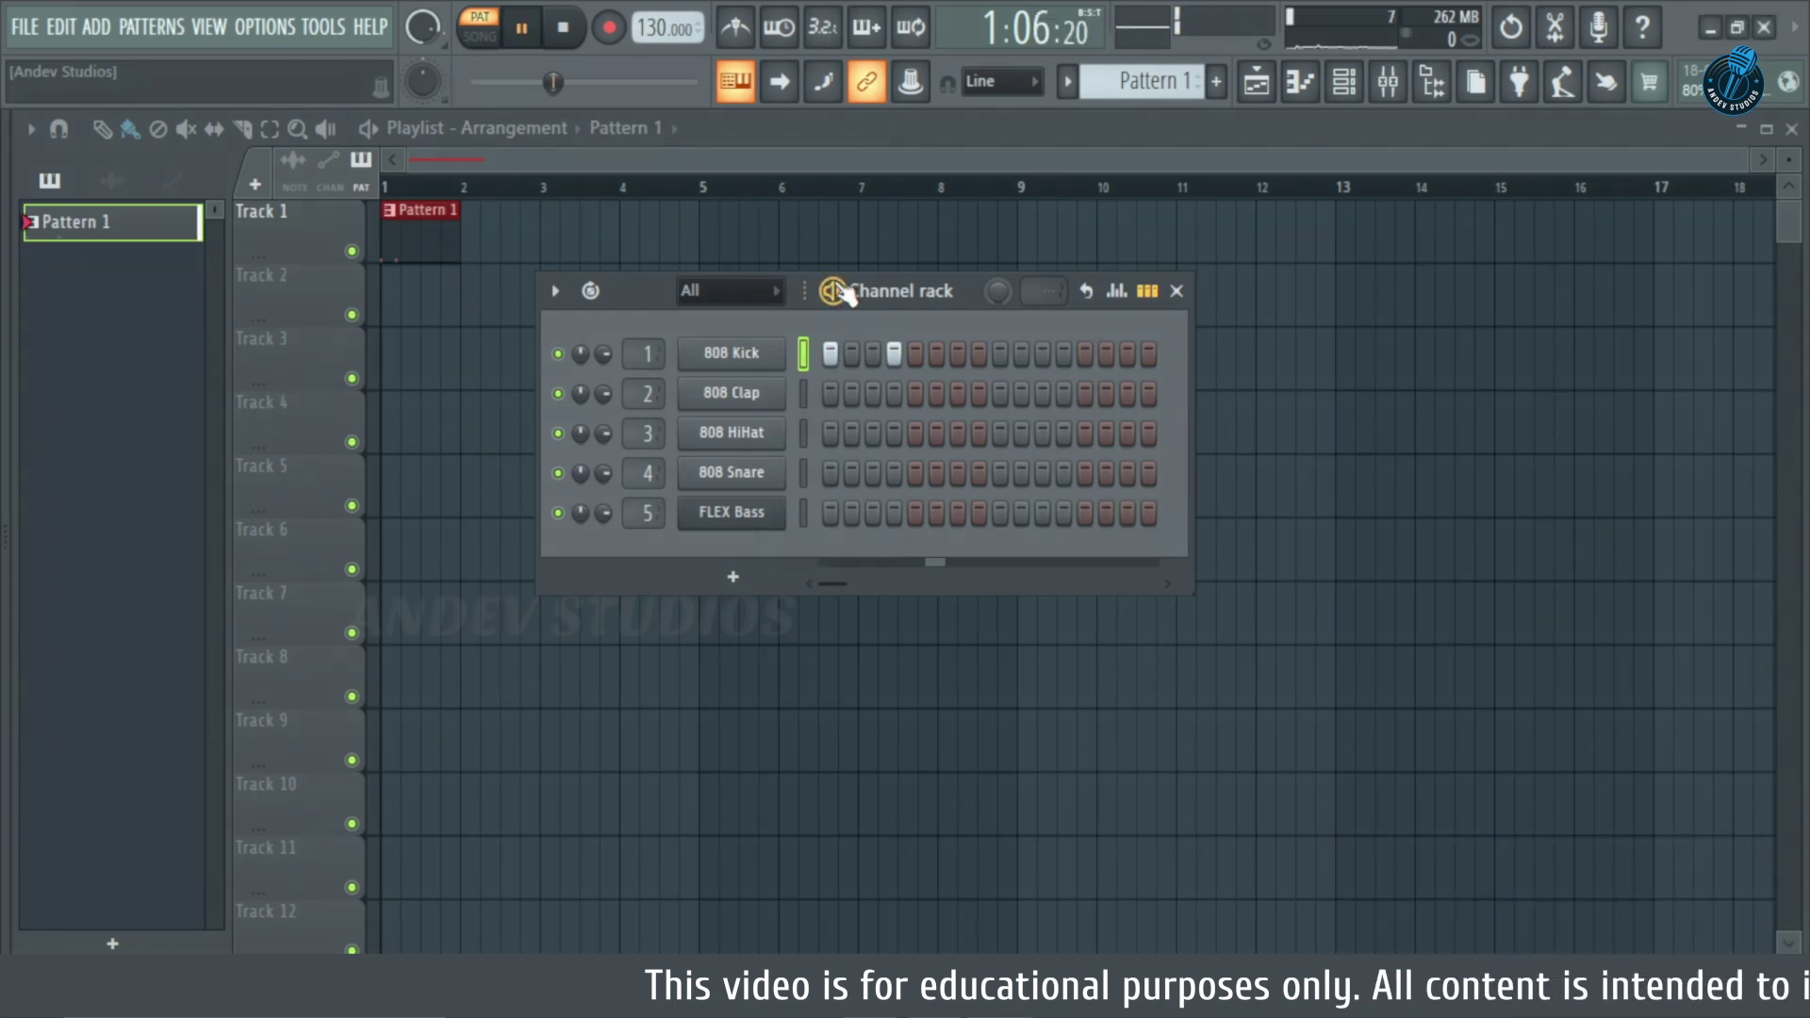
{"action": "left_click", "coordinate": [958, 355]}
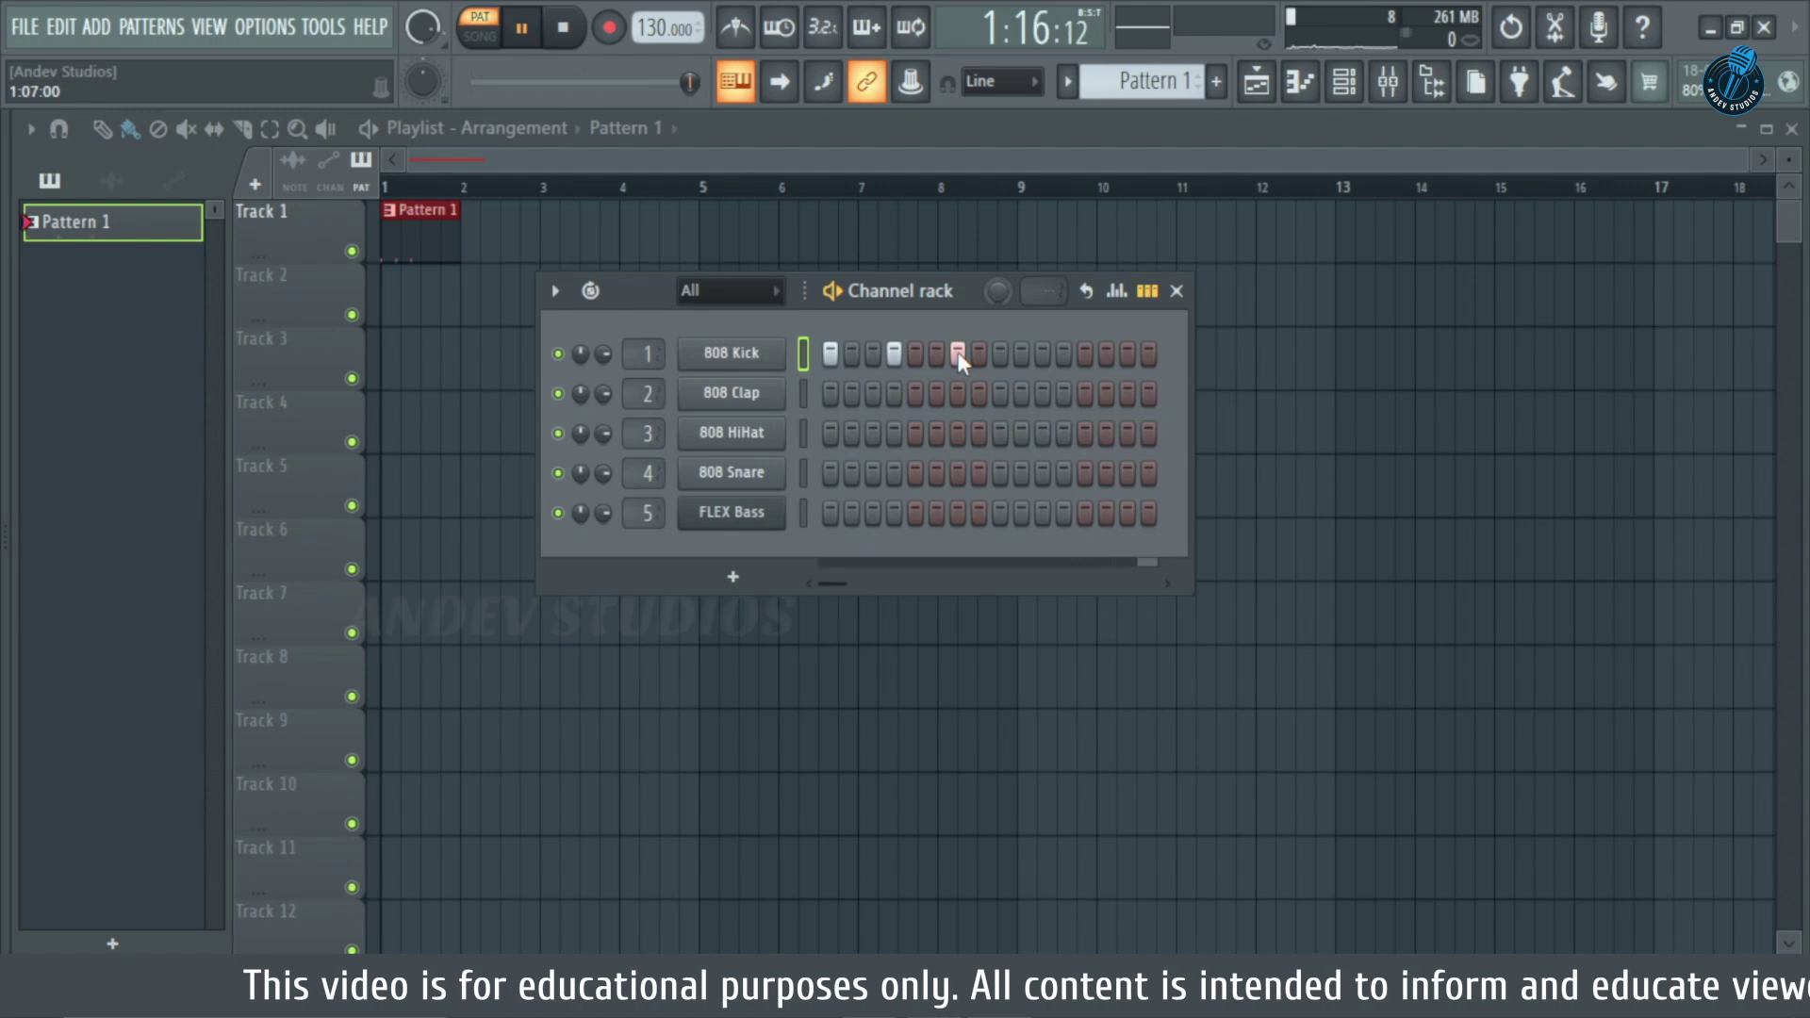
{"action": "left_click", "coordinate": [1024, 354]}
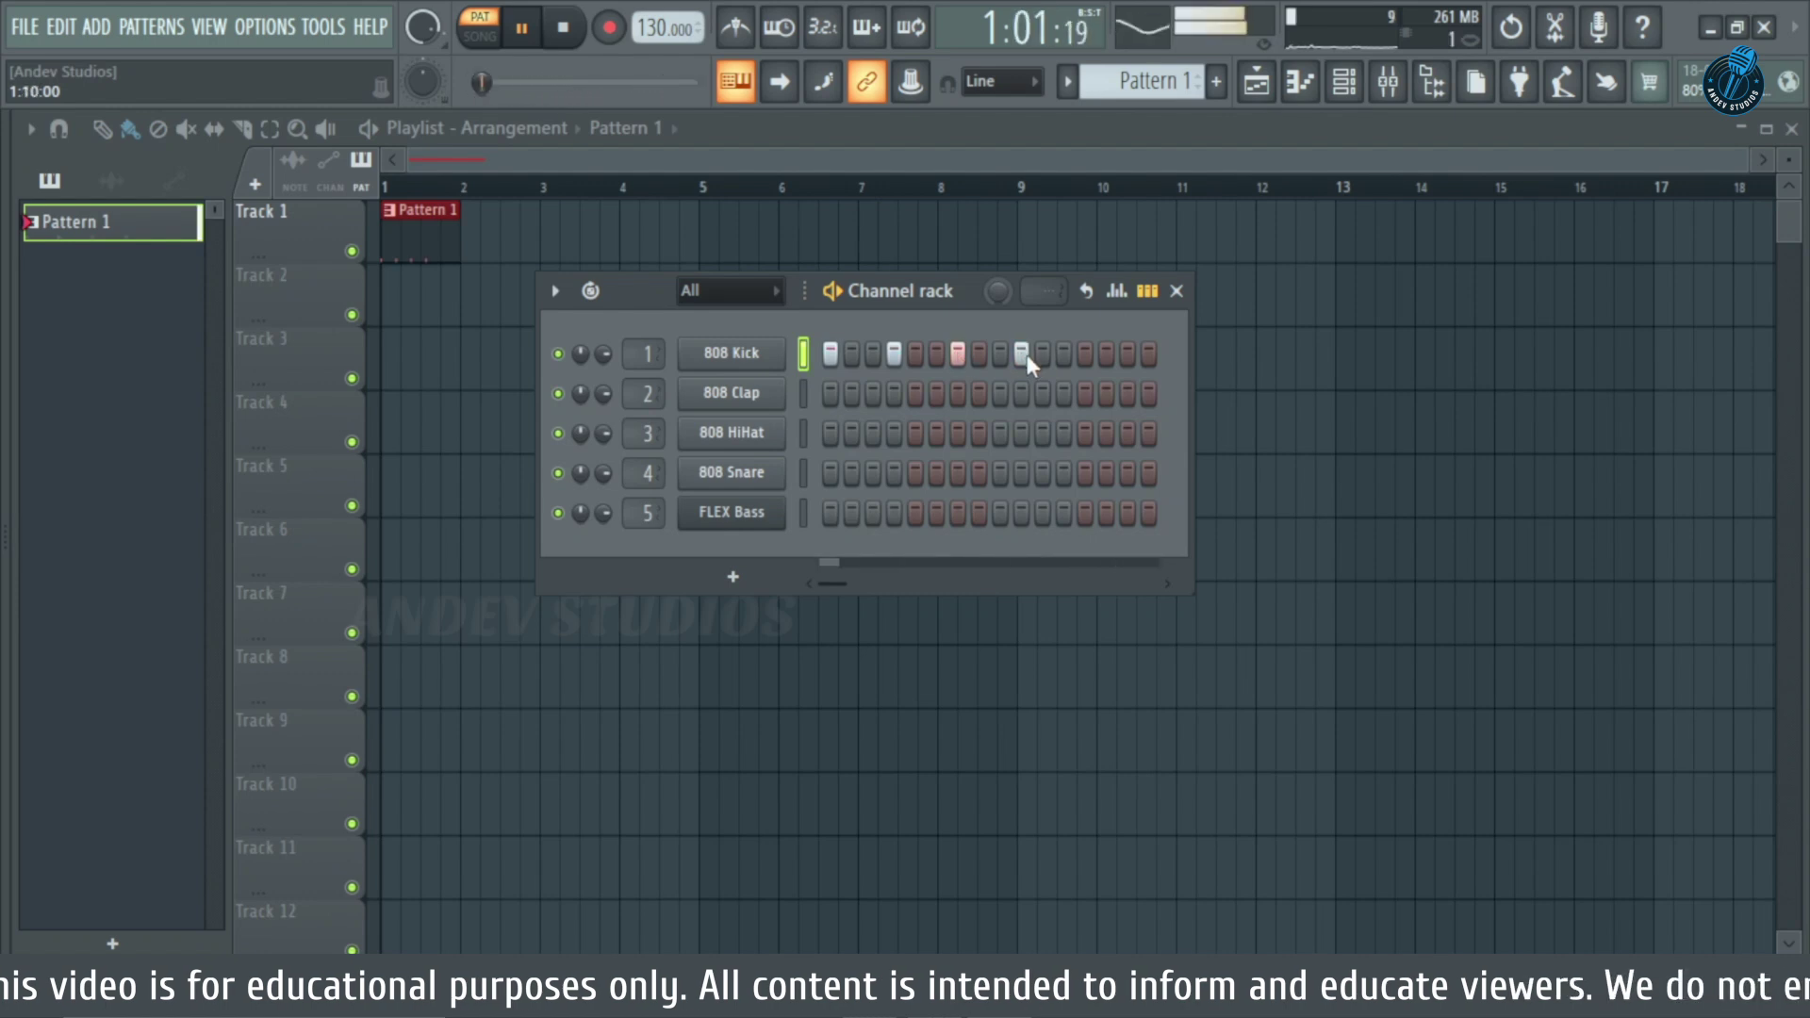
{"action": "left_click", "coordinate": [873, 392]}
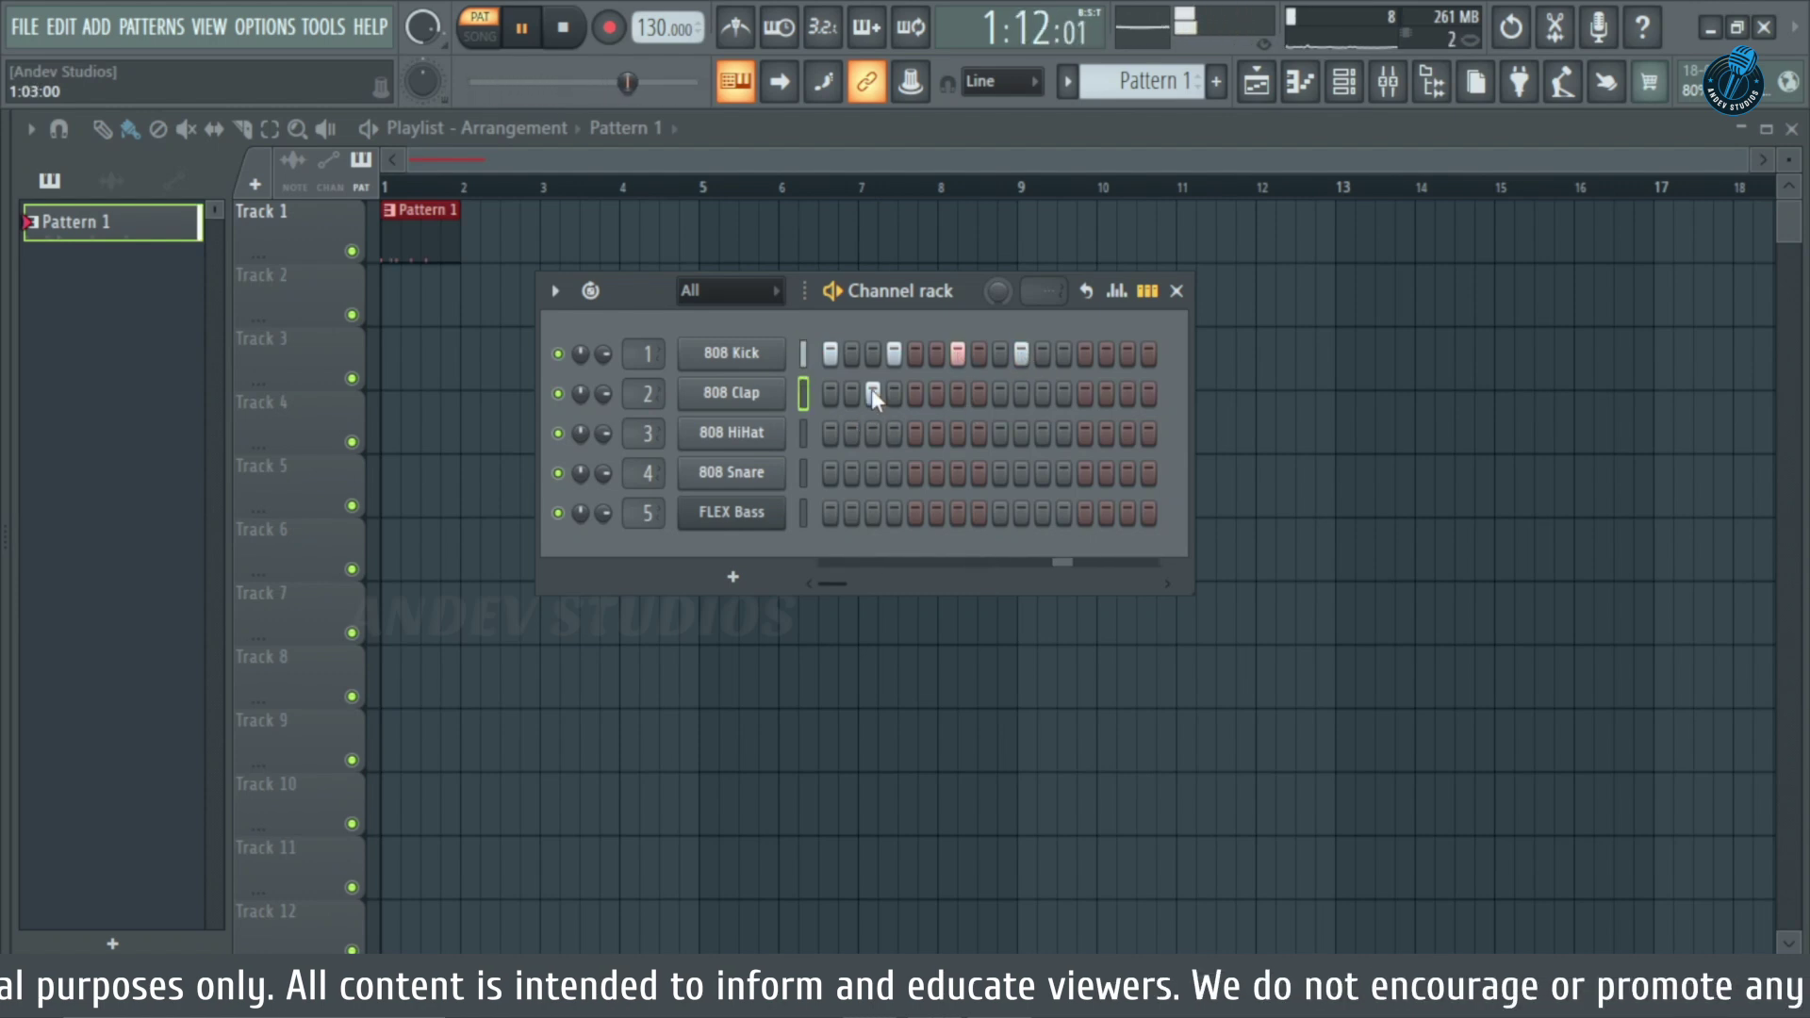
{"action": "left_click", "coordinate": [896, 433]}
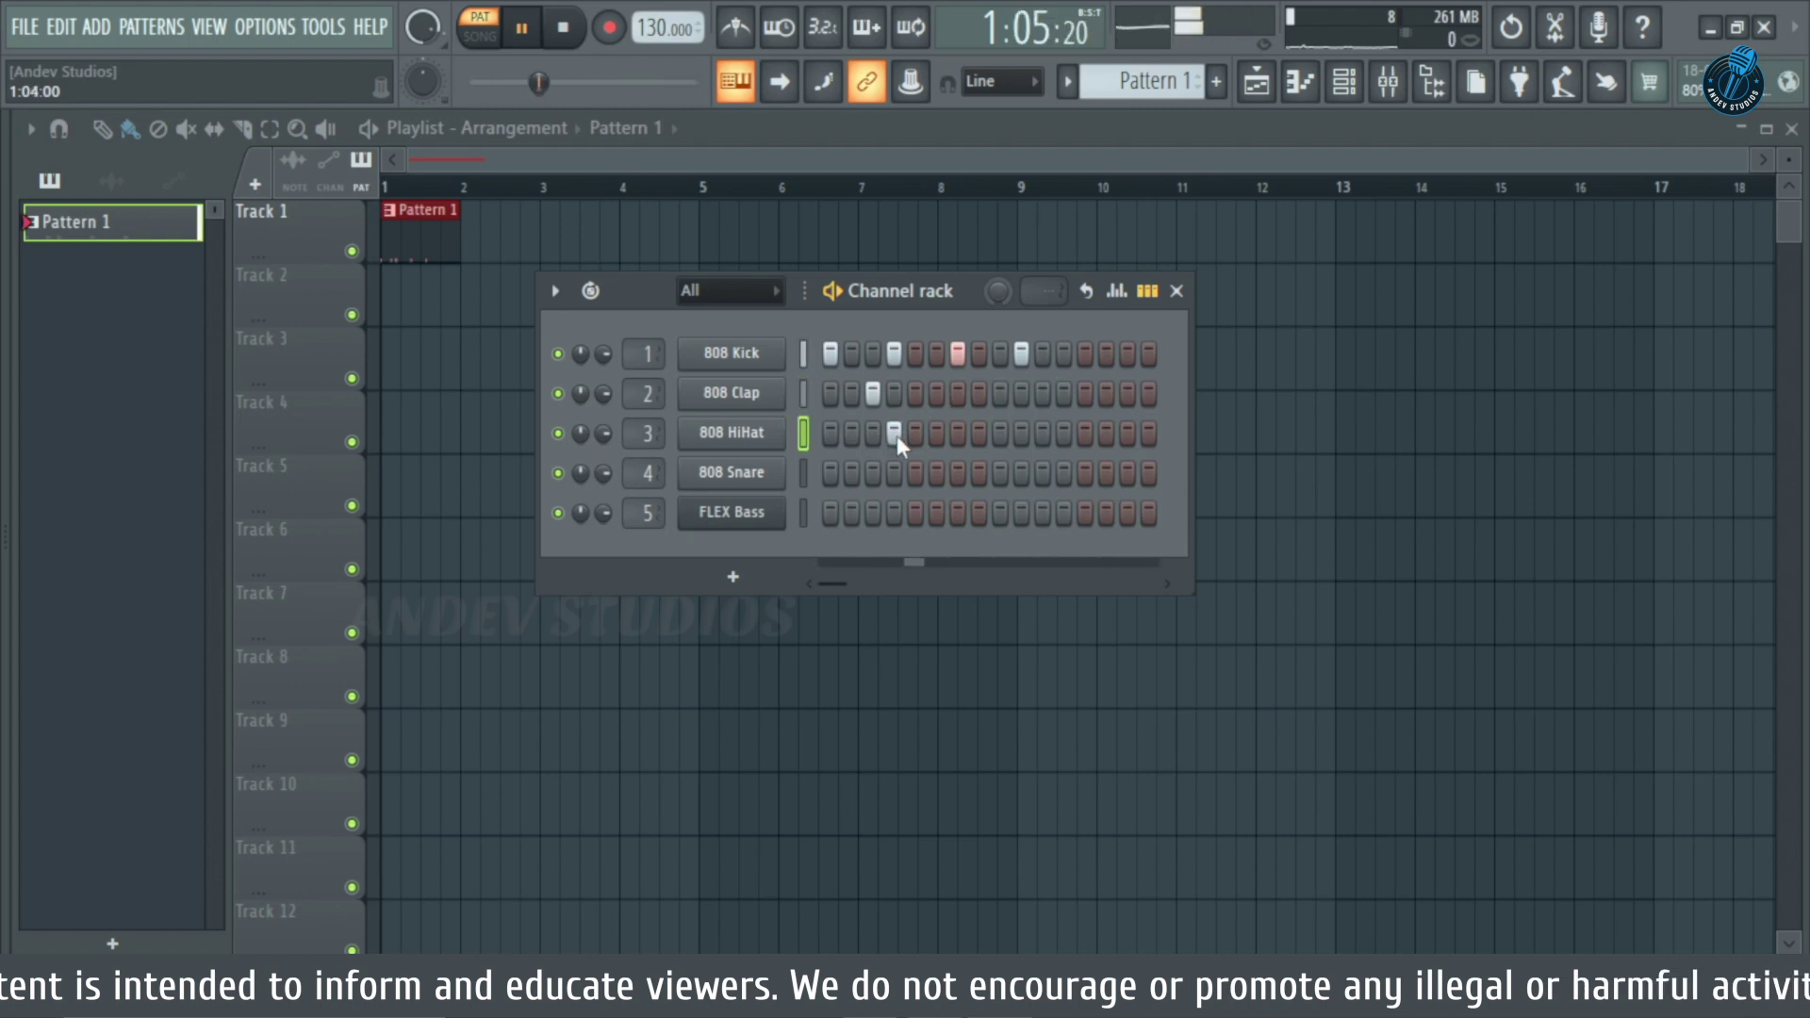
{"action": "left_click", "coordinate": [956, 434]}
{"action": "left_click", "coordinate": [1020, 433]}
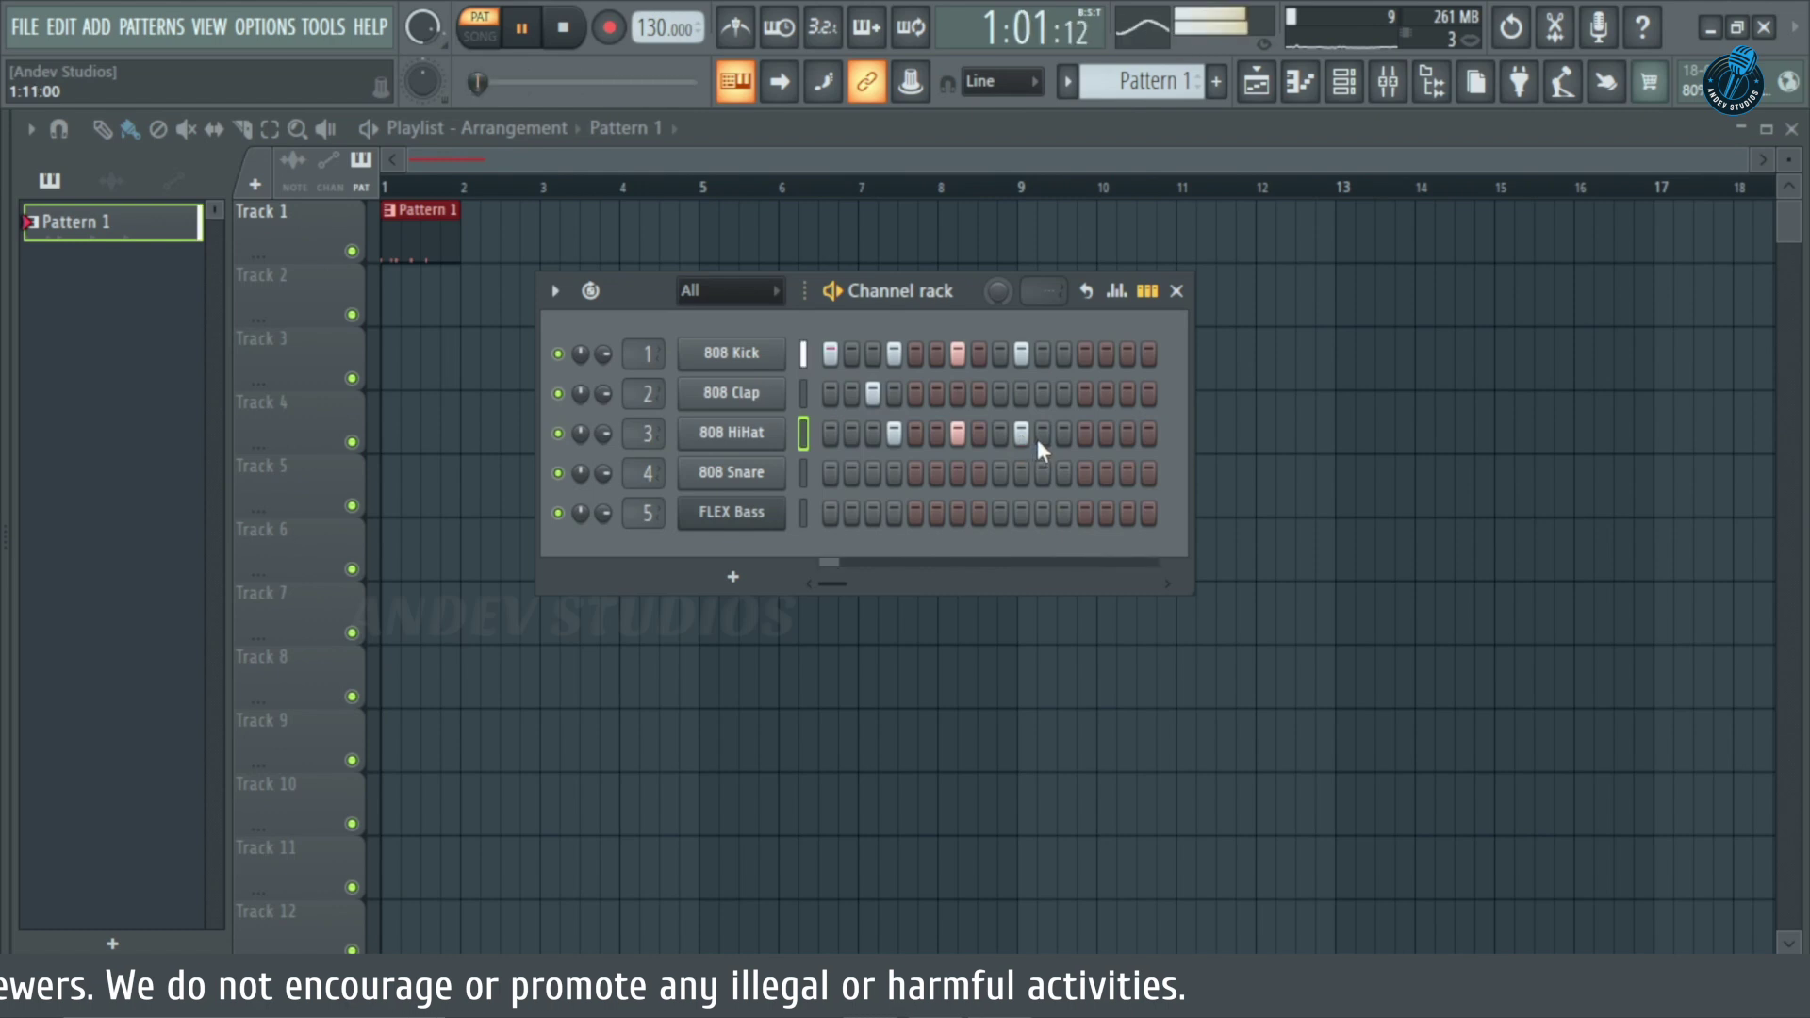
Add FLEX Bass notes on steps 5, 7, 11 and 12, and 808 Kick hits on steps 14 and 15.
{"action": "left_click", "coordinate": [1043, 473]}
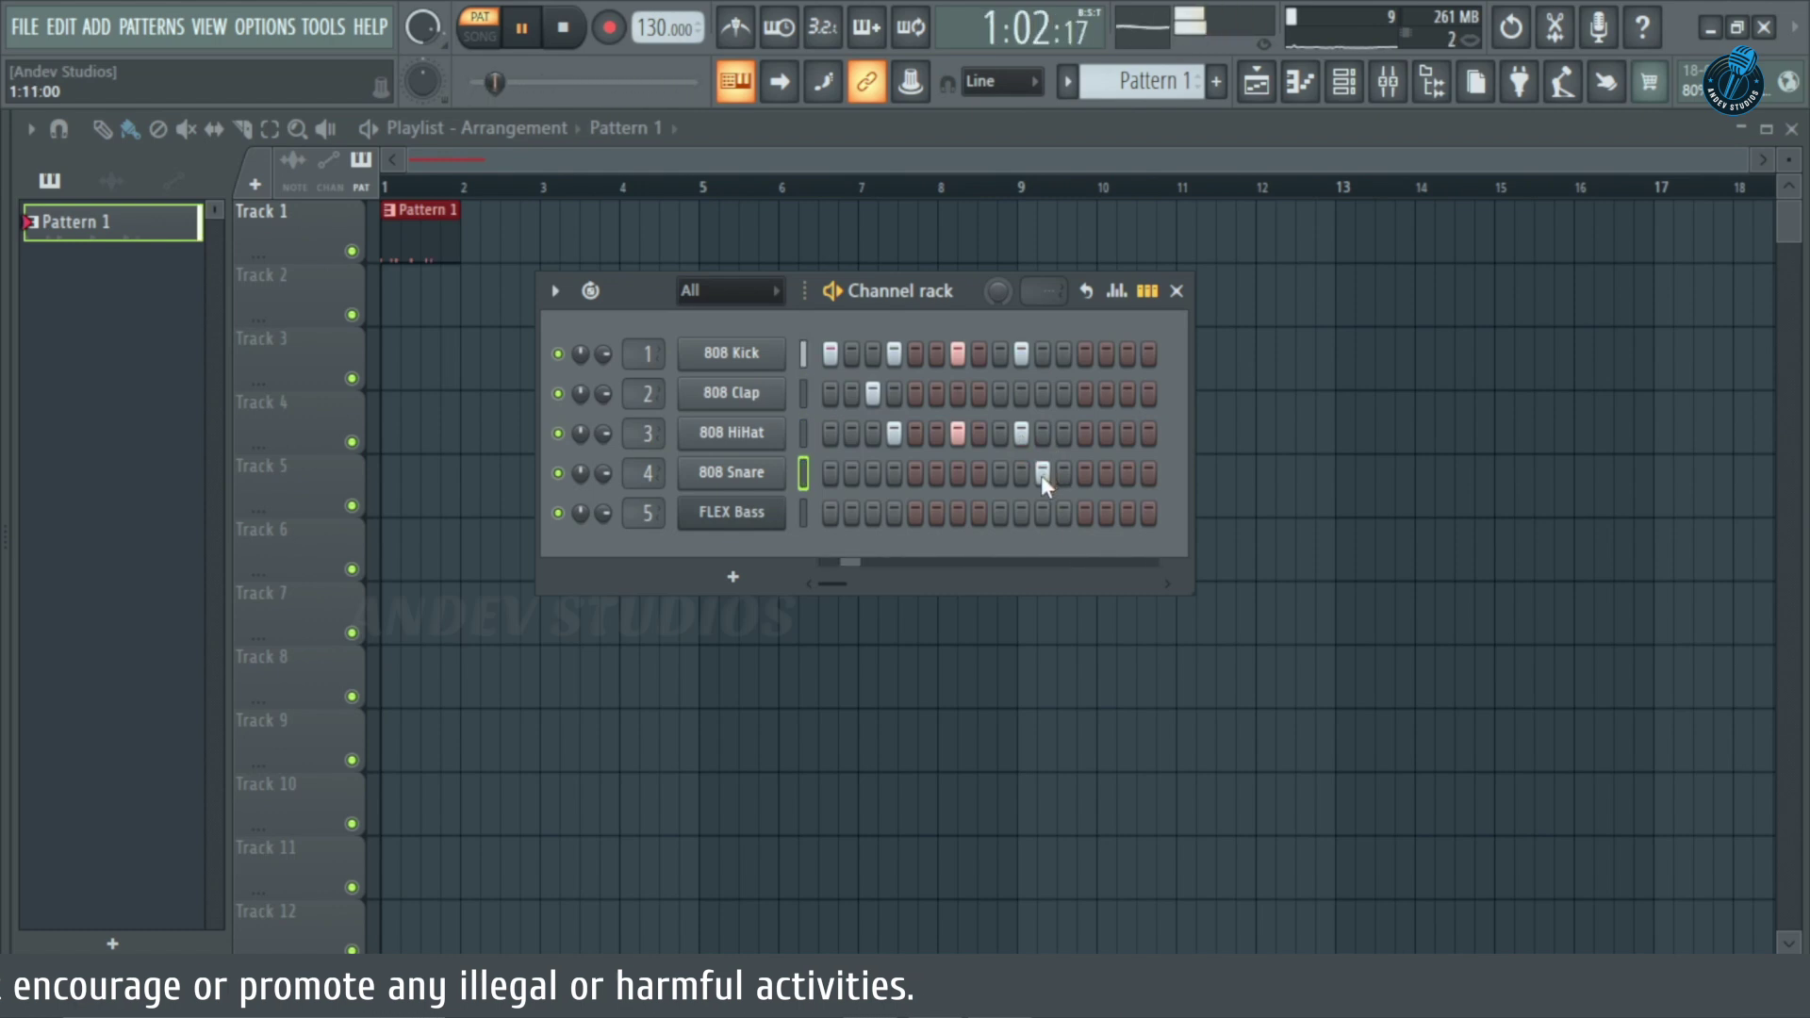
{"action": "left_click", "coordinate": [1043, 472]}
{"action": "left_click", "coordinate": [1043, 512]}
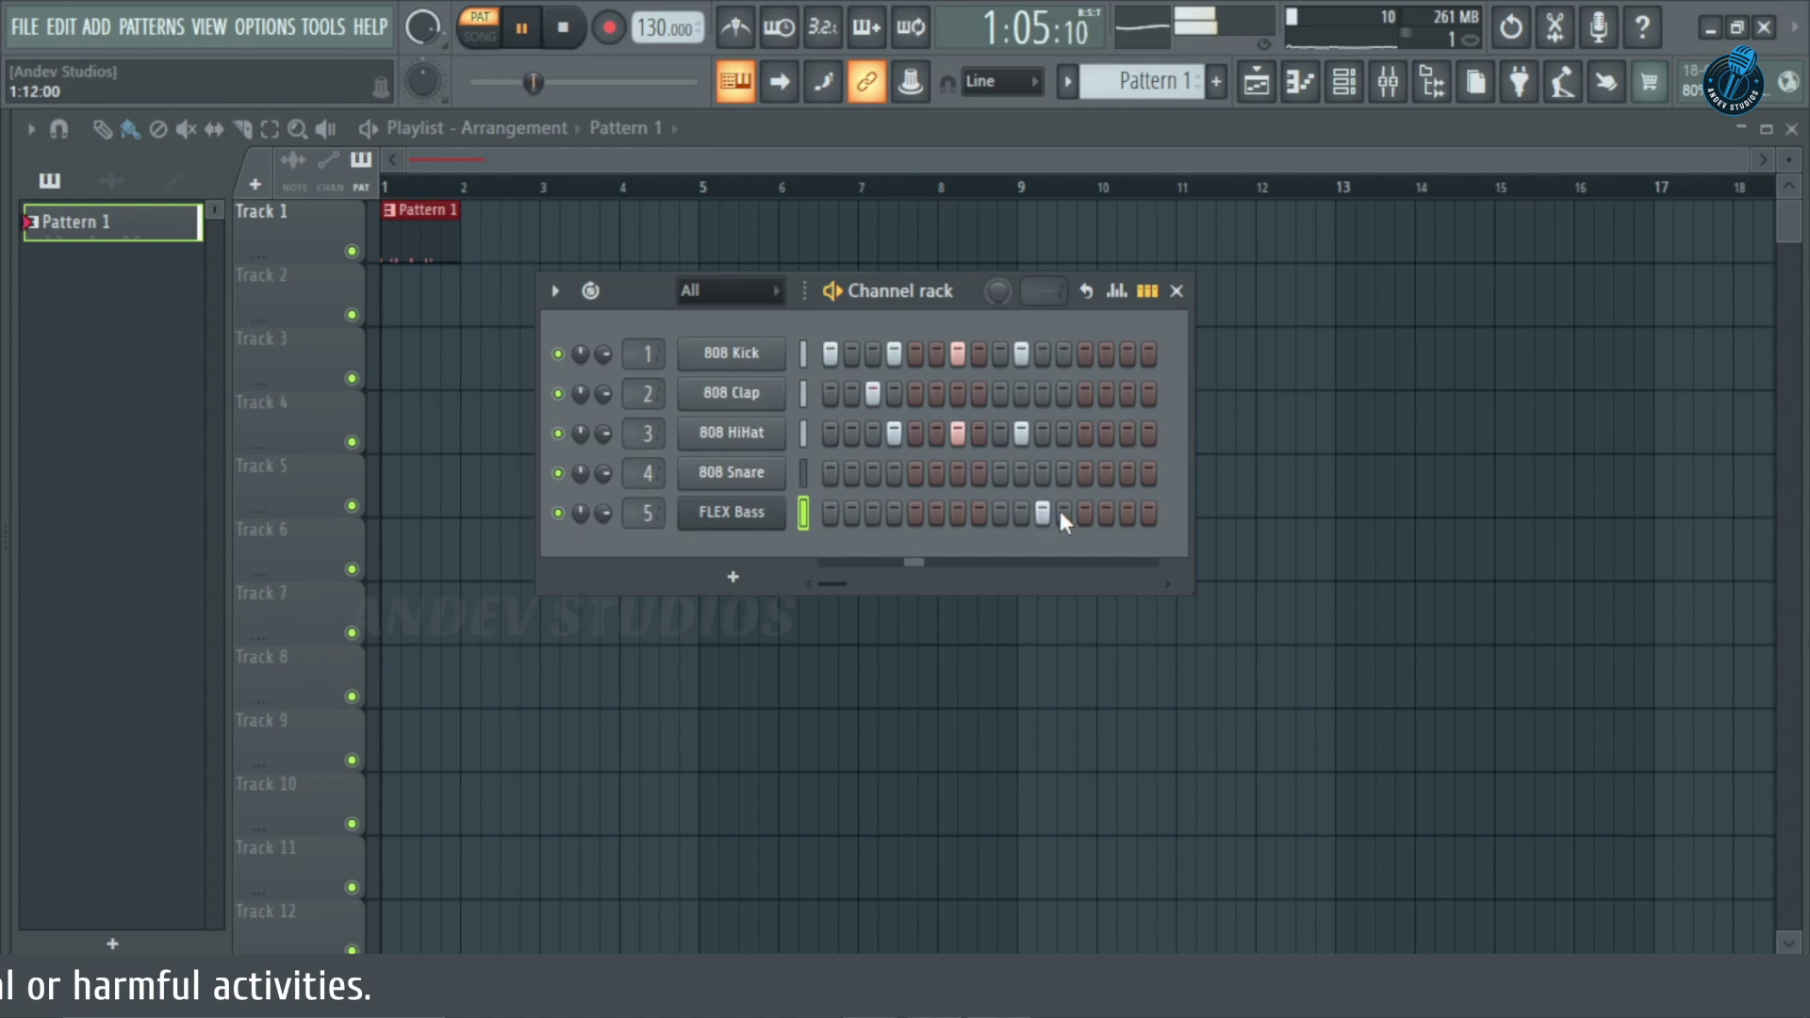
{"action": "left_click", "coordinate": [1069, 512]}
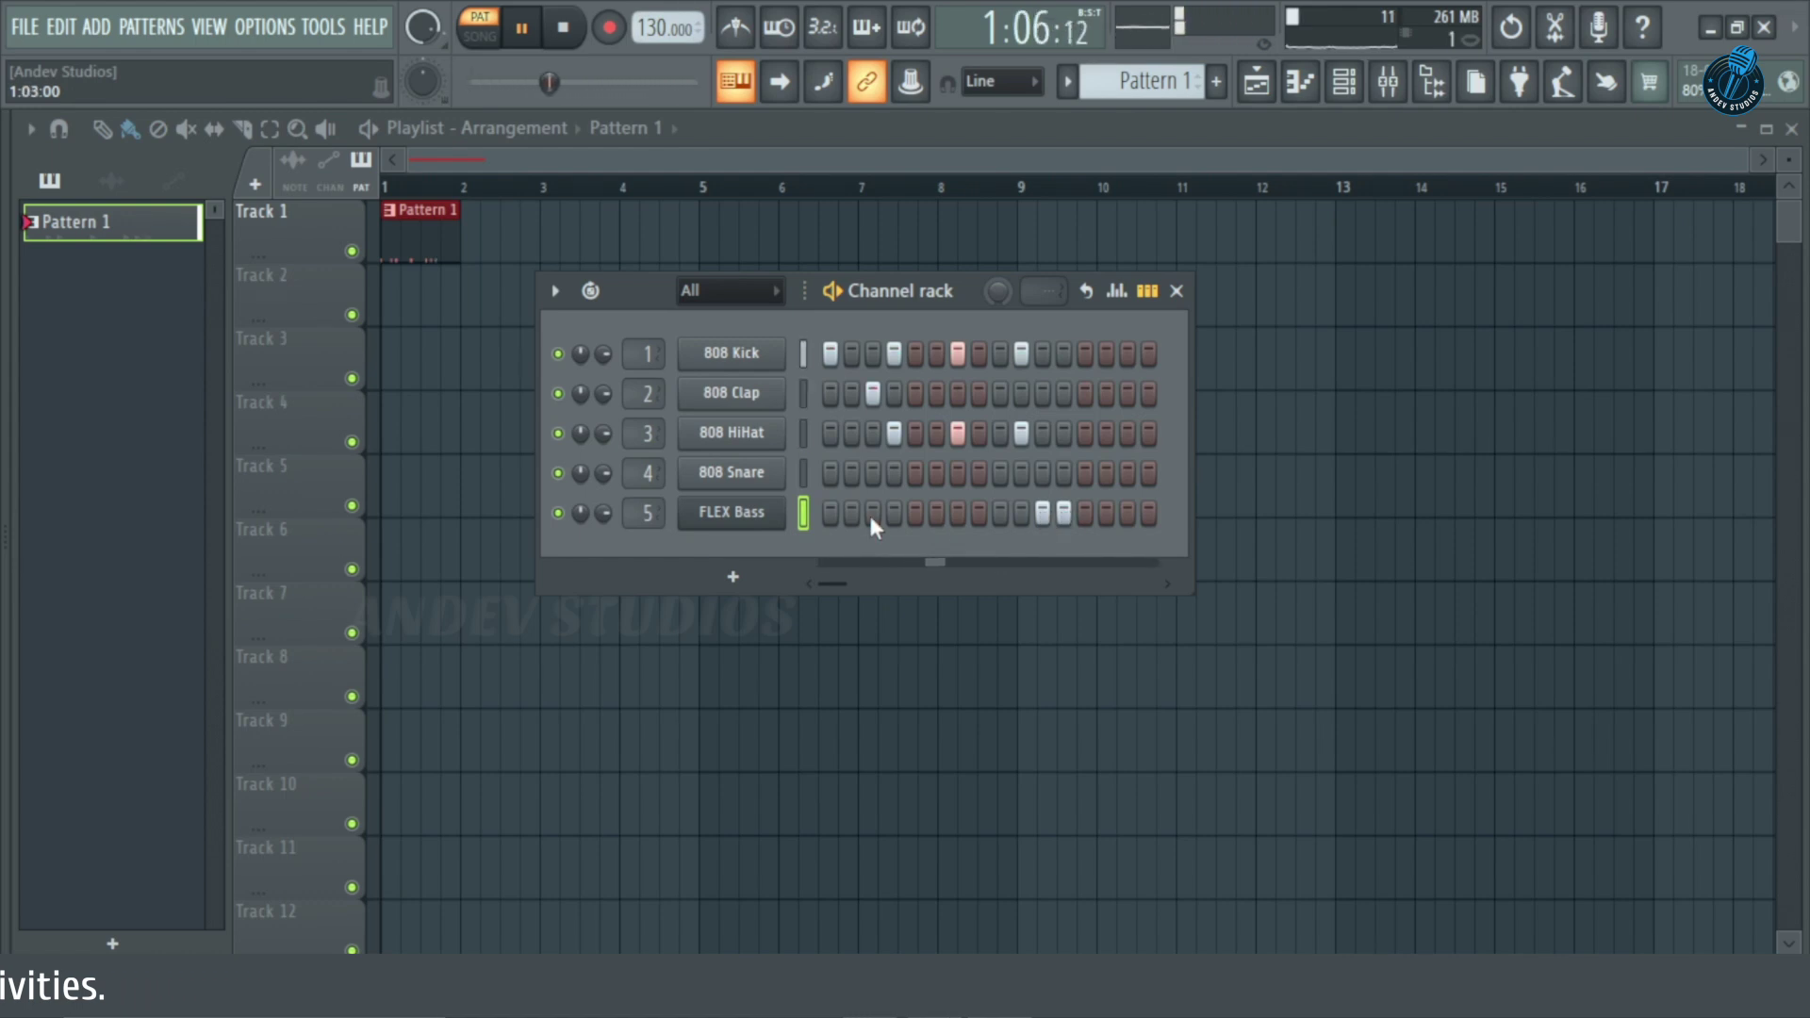
{"action": "left_click", "coordinate": [915, 511]}
{"action": "left_click", "coordinate": [937, 512]}
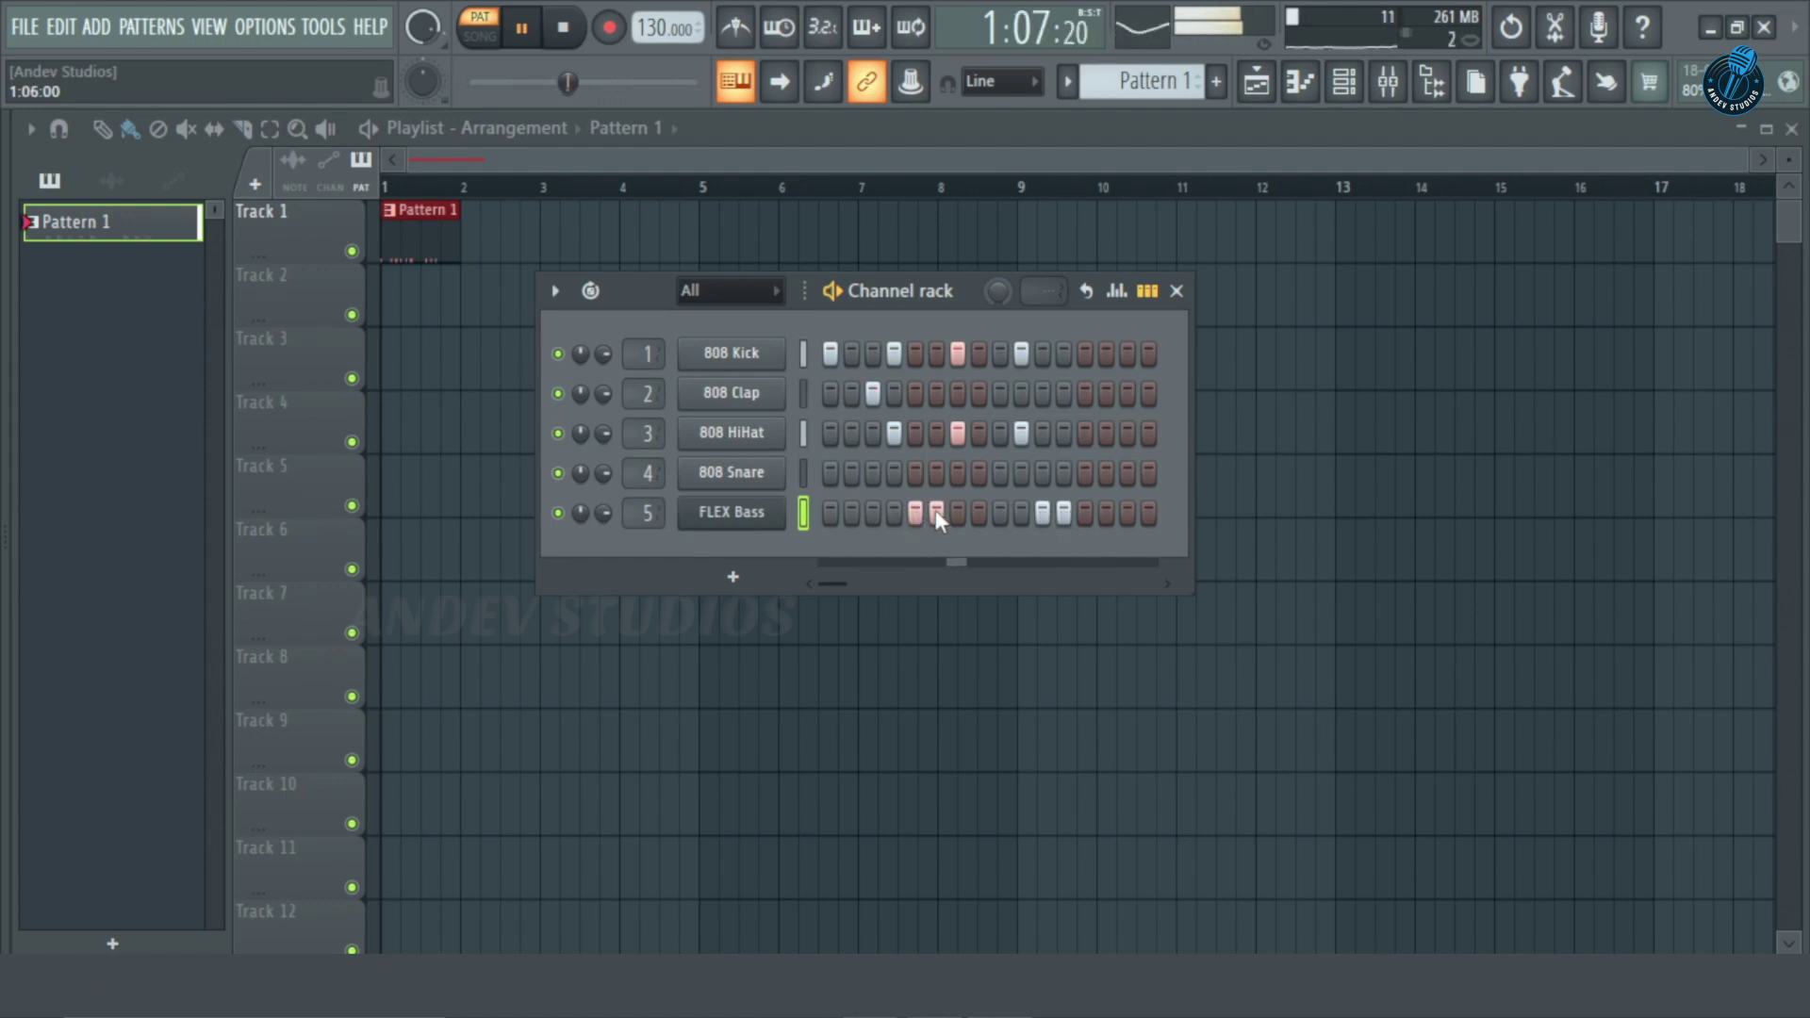
{"action": "left_click", "coordinate": [933, 510]}
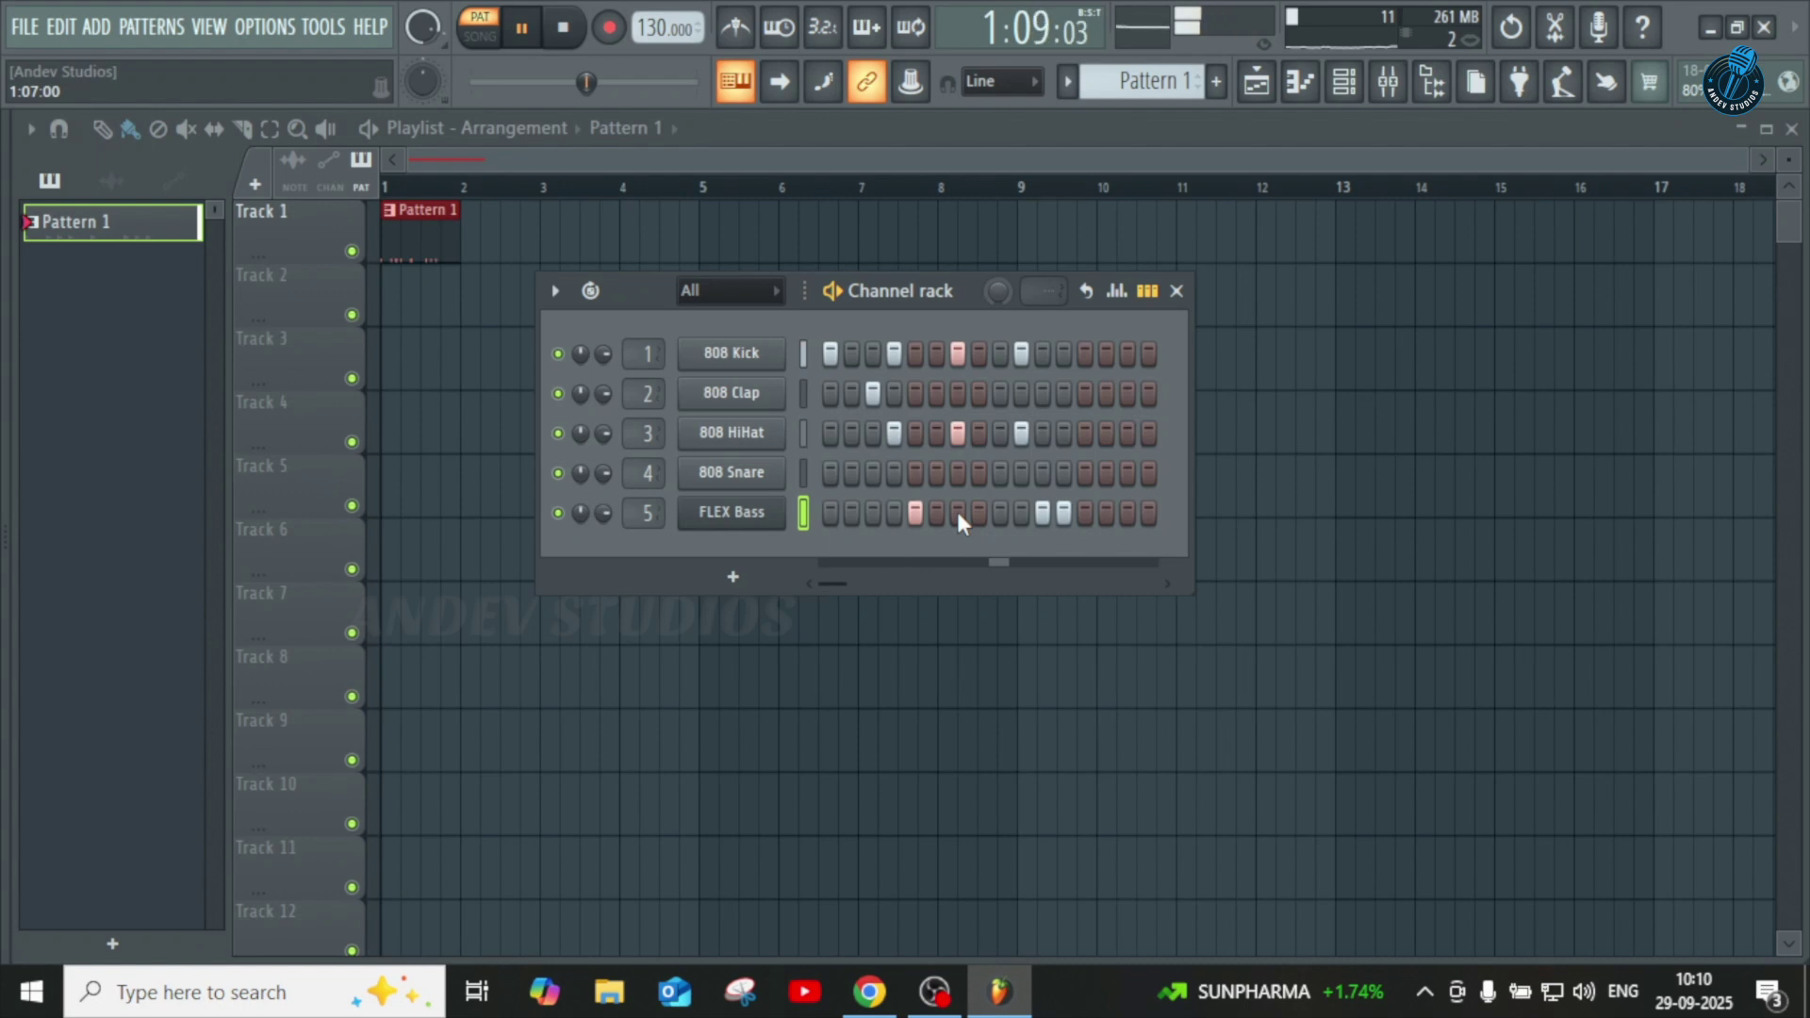
{"action": "left_click", "coordinate": [958, 512]}
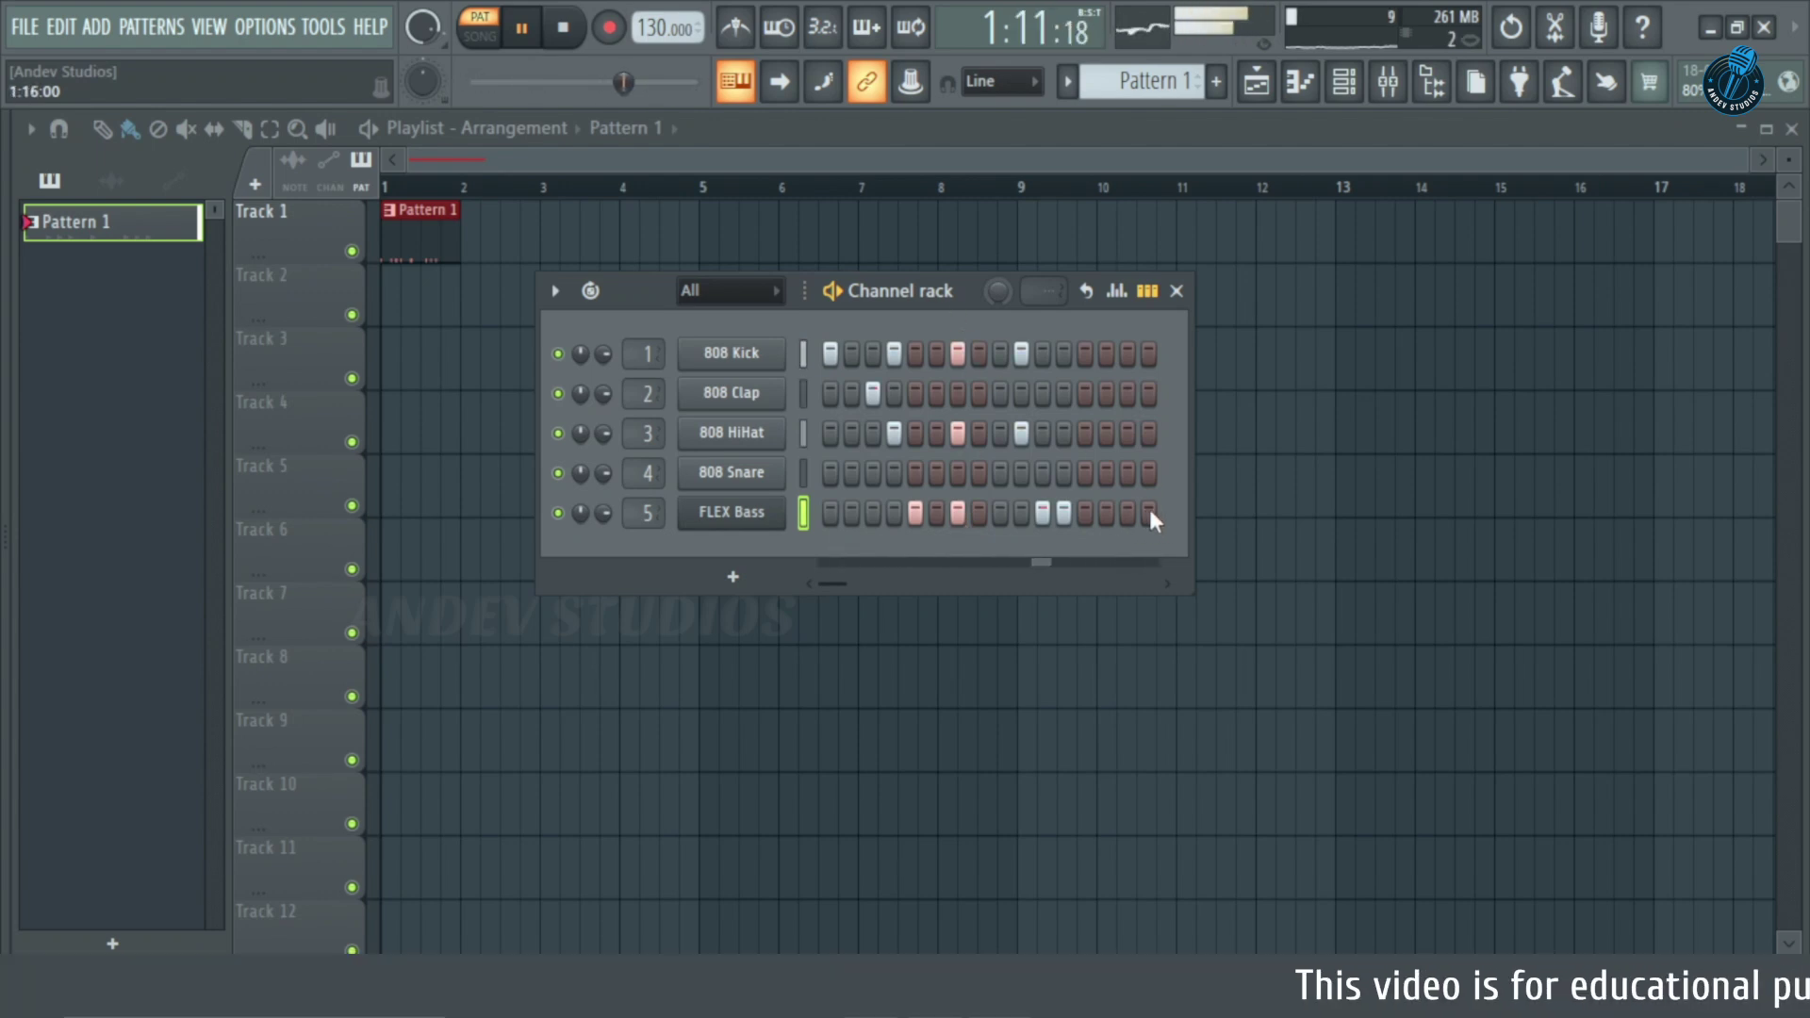
{"action": "left_click", "coordinate": [1106, 352]}
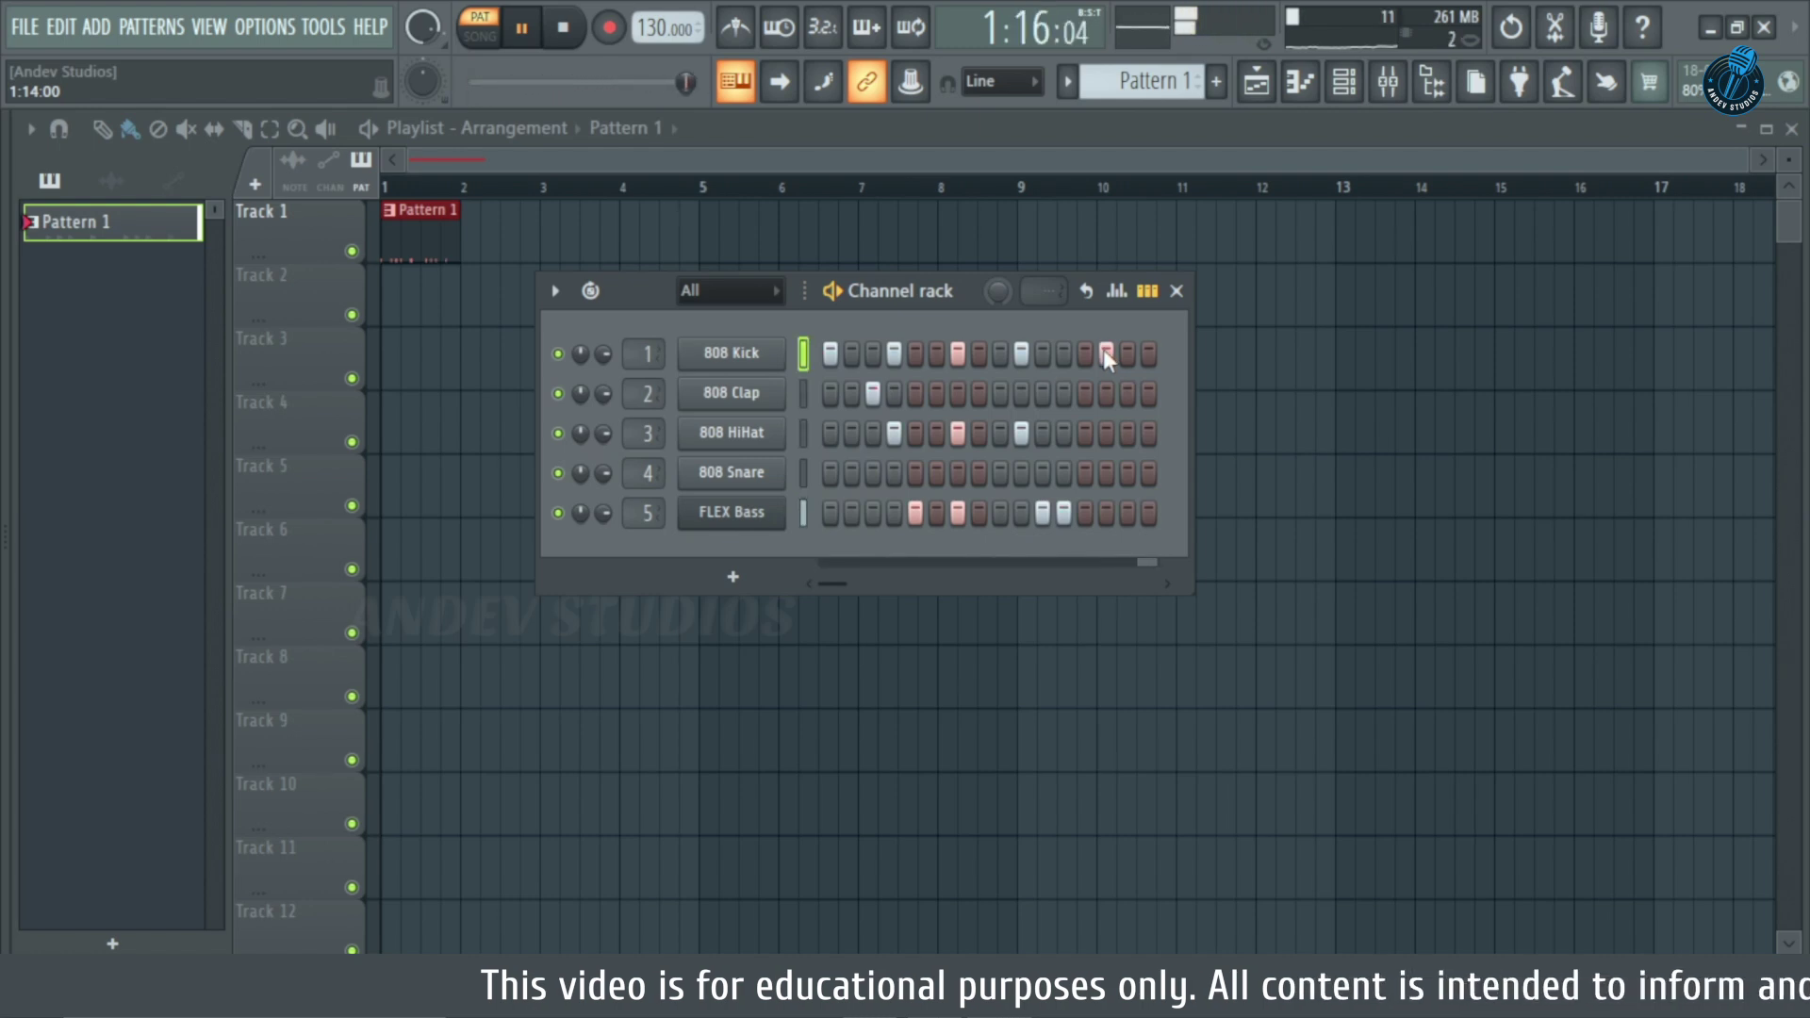
{"action": "left_click", "coordinate": [1128, 354]}
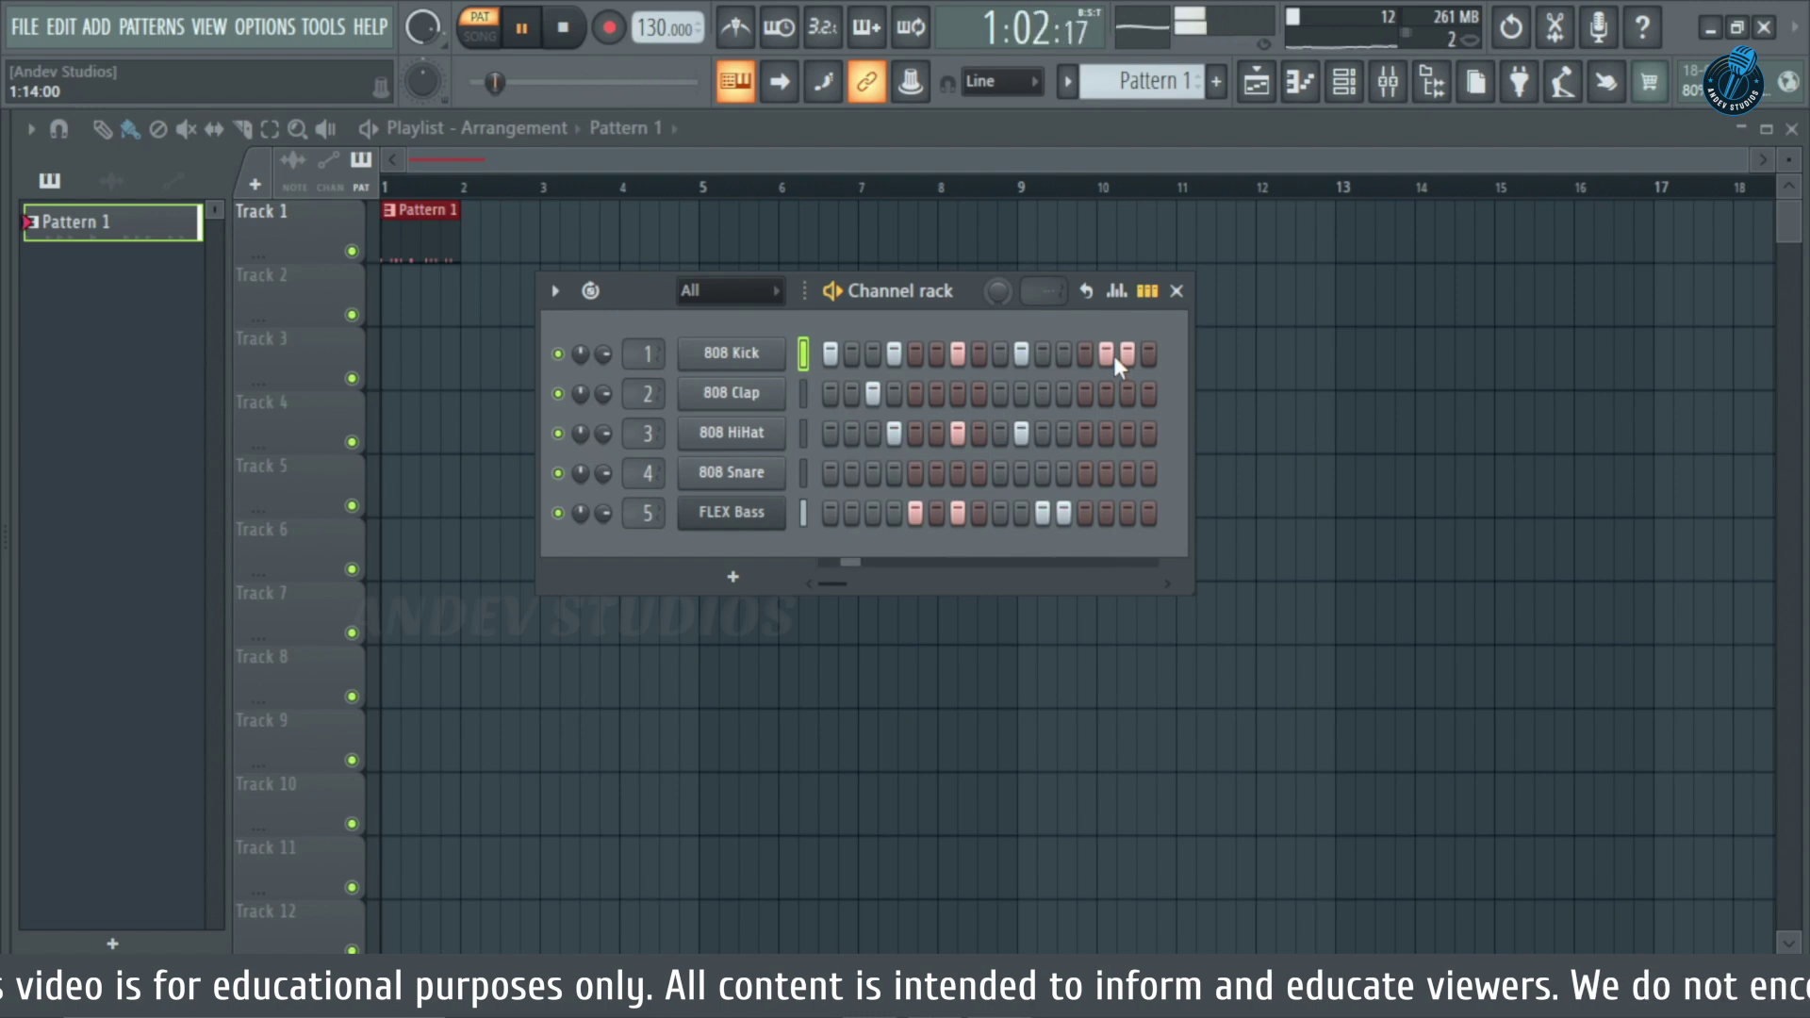
Load an EDM Loop Starter pattern and reposition the Channel rack.
{"action": "left_click", "coordinate": [596, 294]}
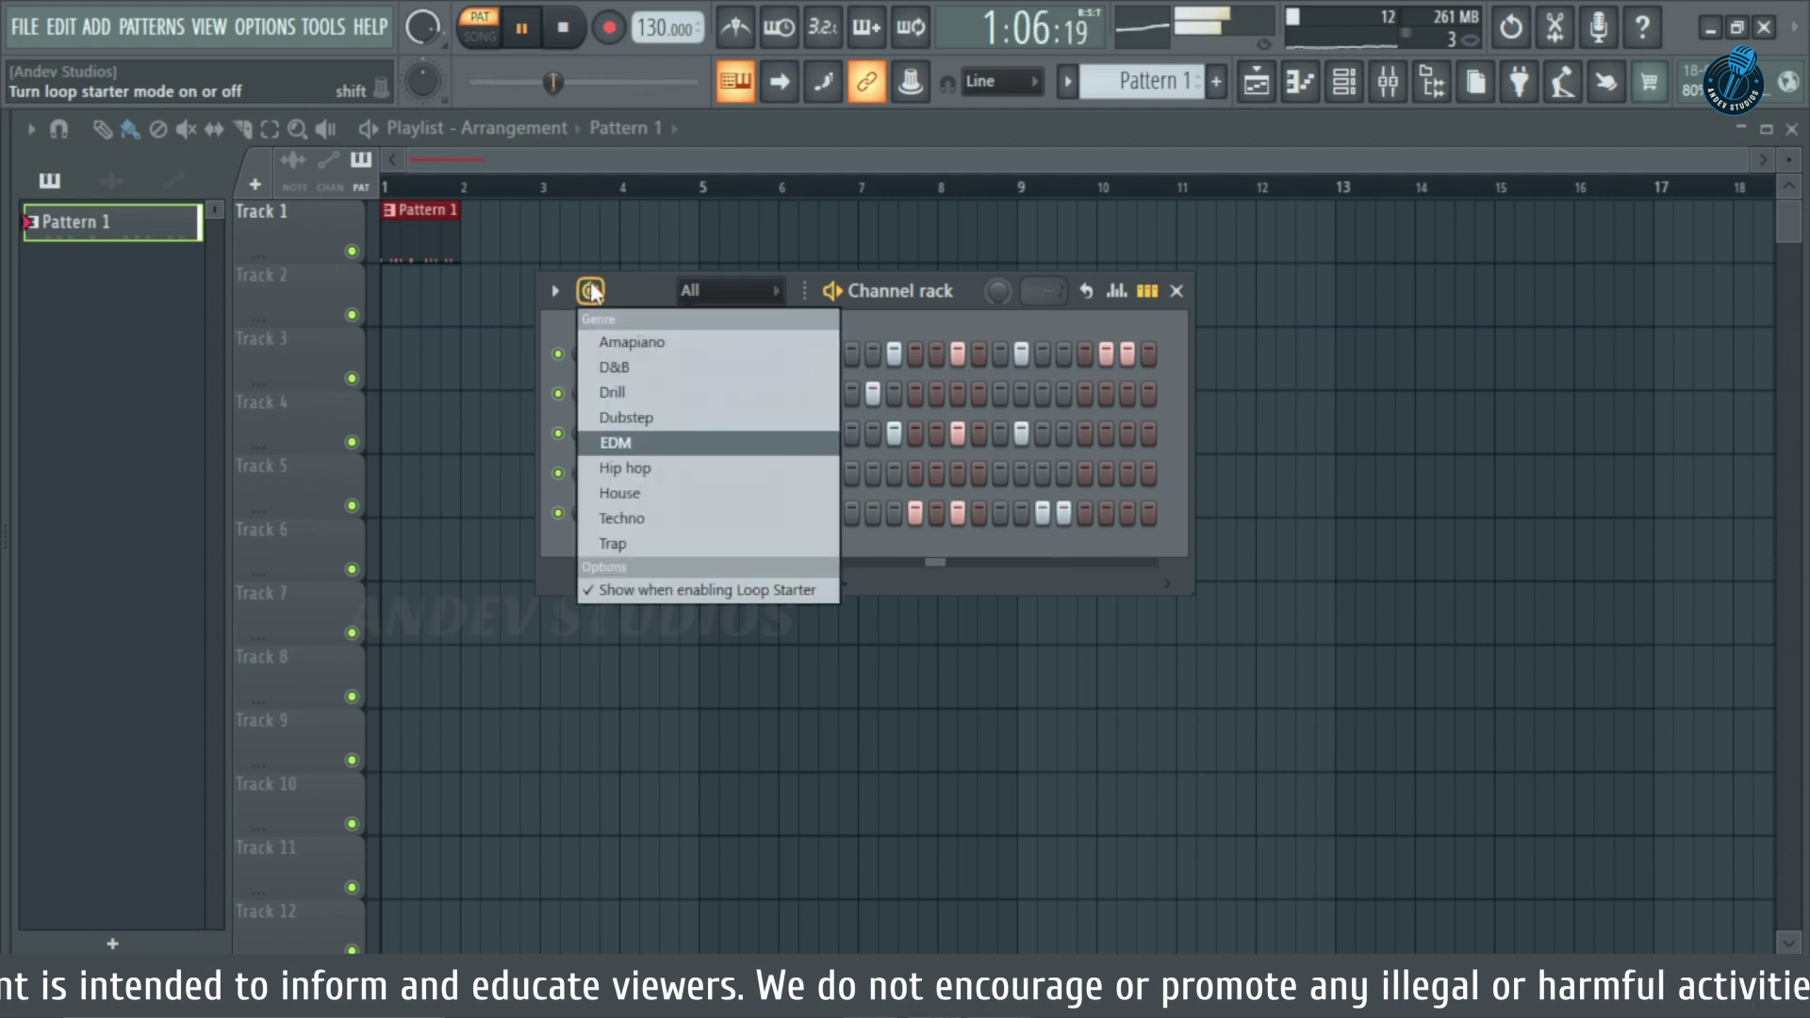
{"action": "left_click", "coordinate": [625, 441]}
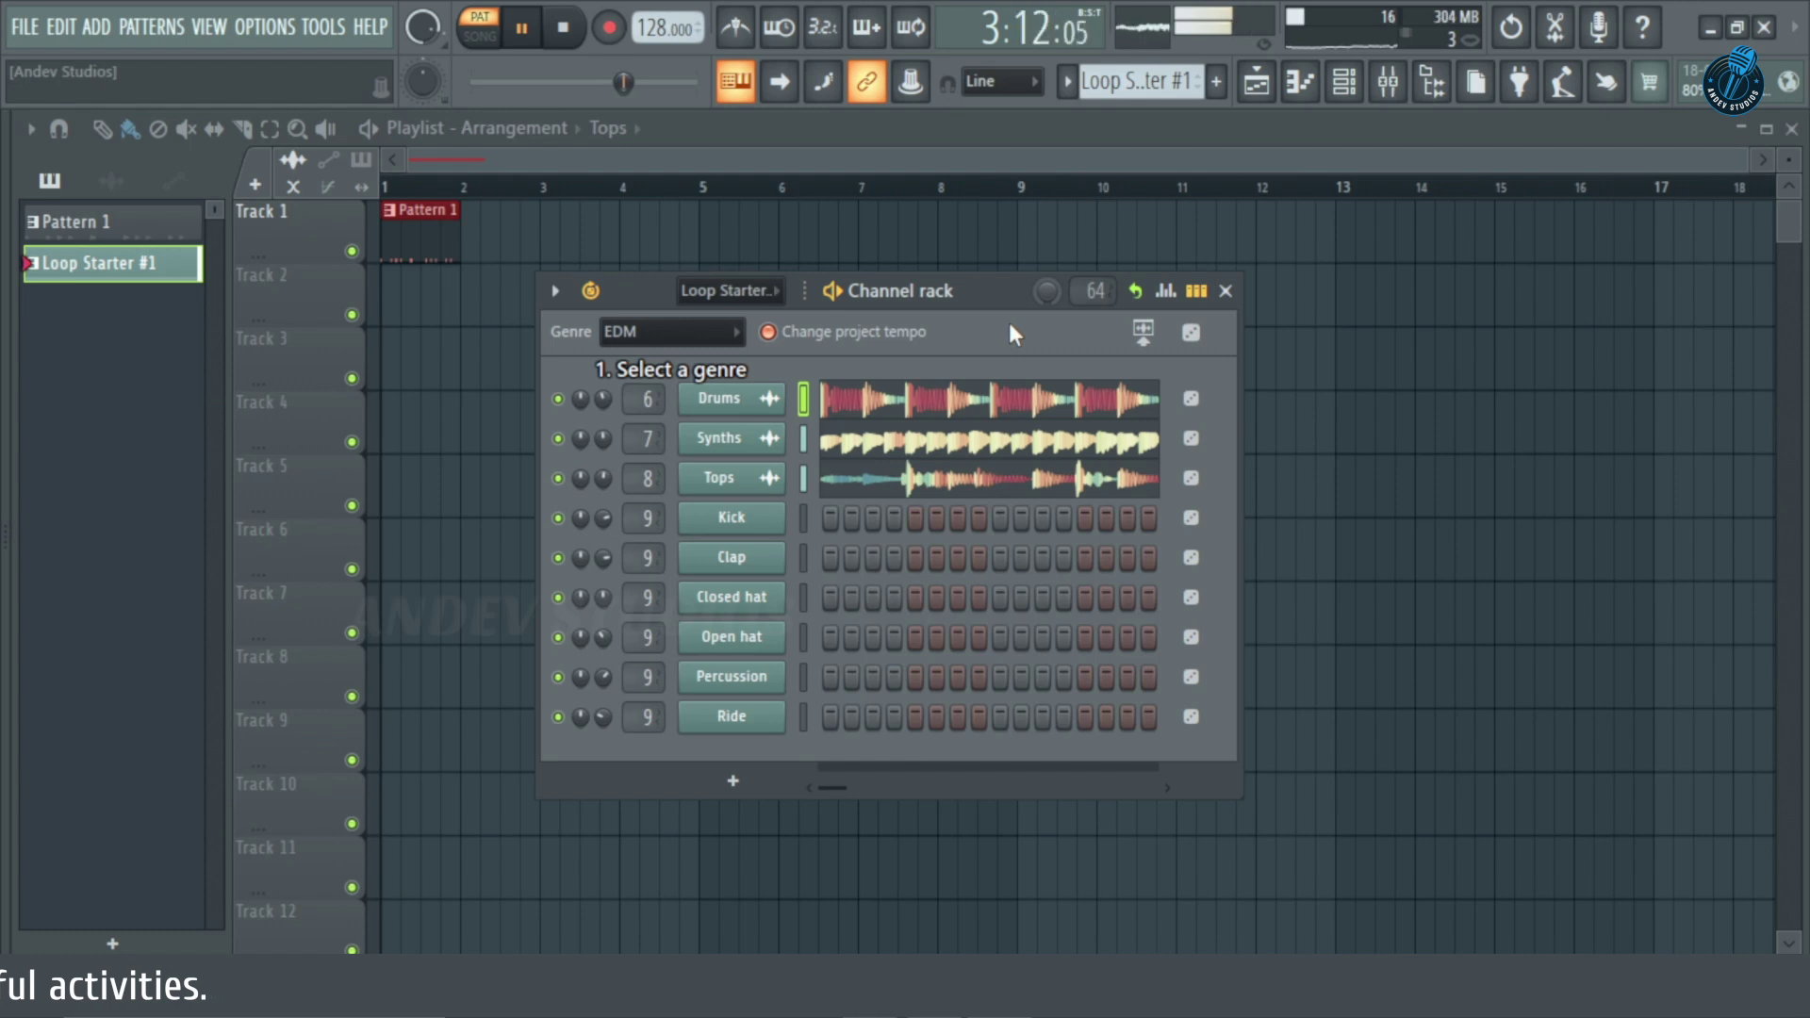
{"action": "left_click_drag", "start_coordinate": [1001, 285], "coordinate": [1055, 273]}
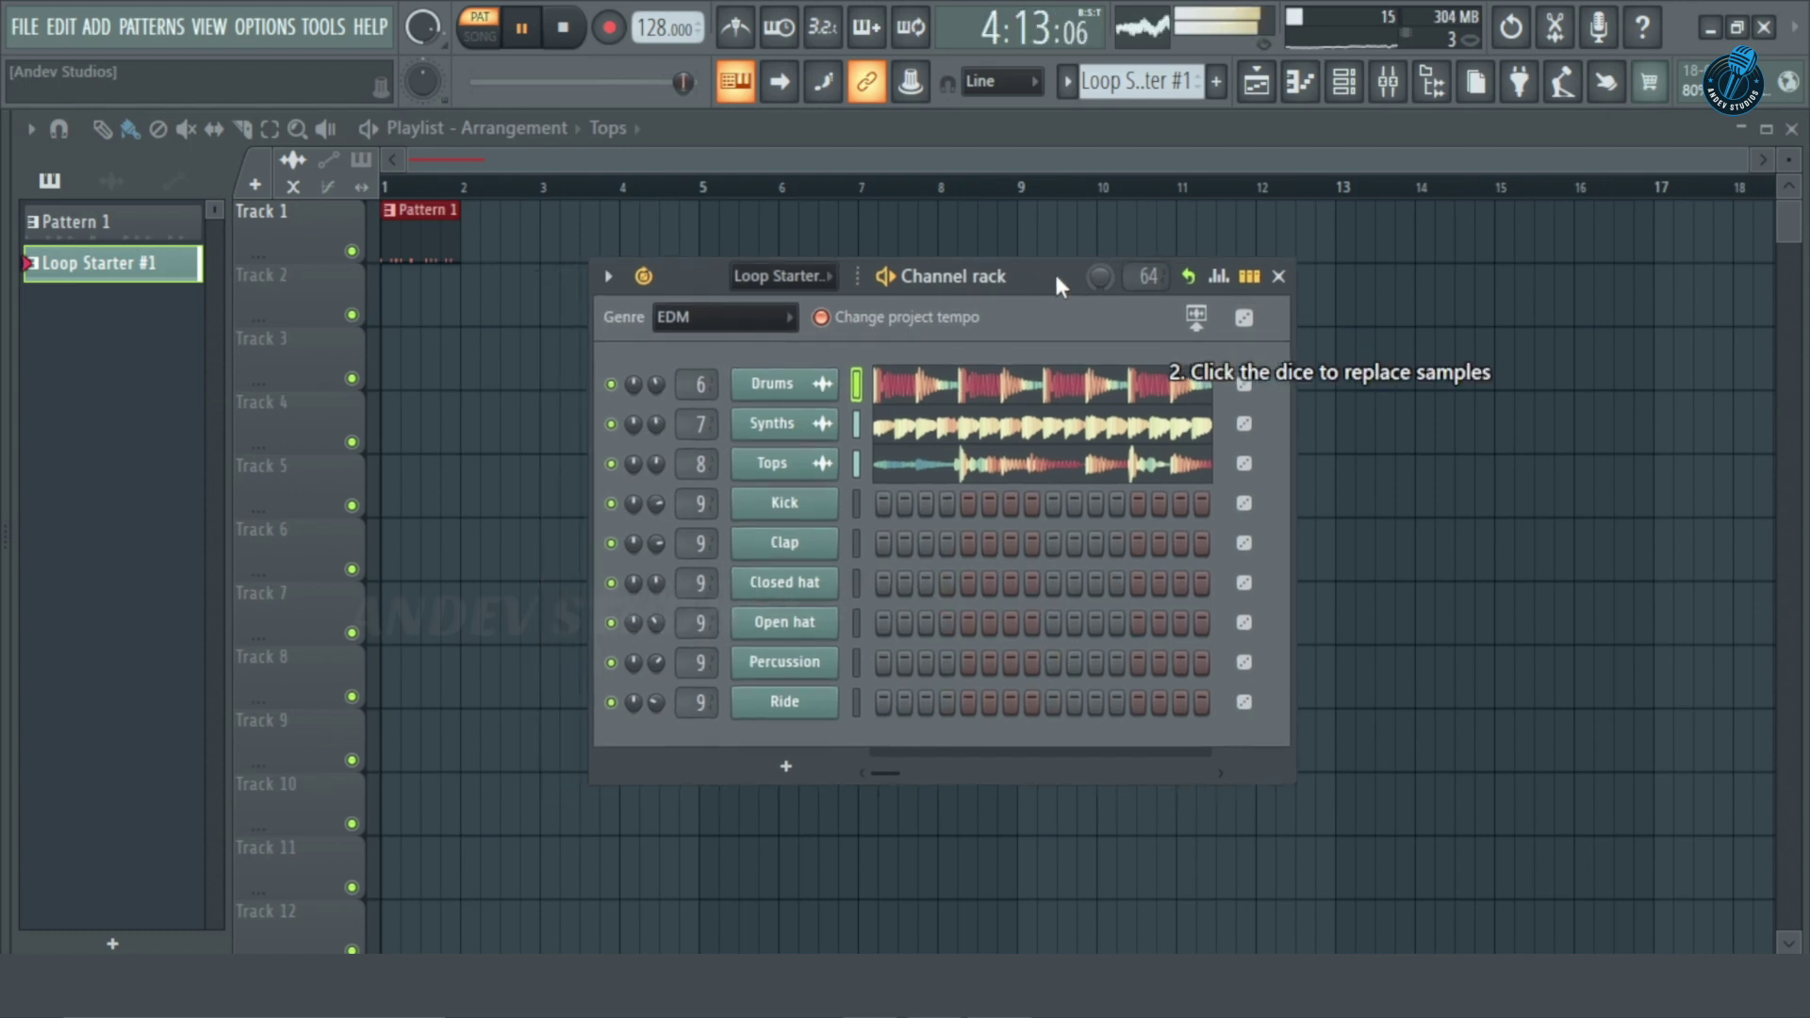
Add a Clap hit, try and remove Clap steps 4, 6 and 8, then re-roll the Drums loop.
{"action": "left_click", "coordinate": [882, 503]}
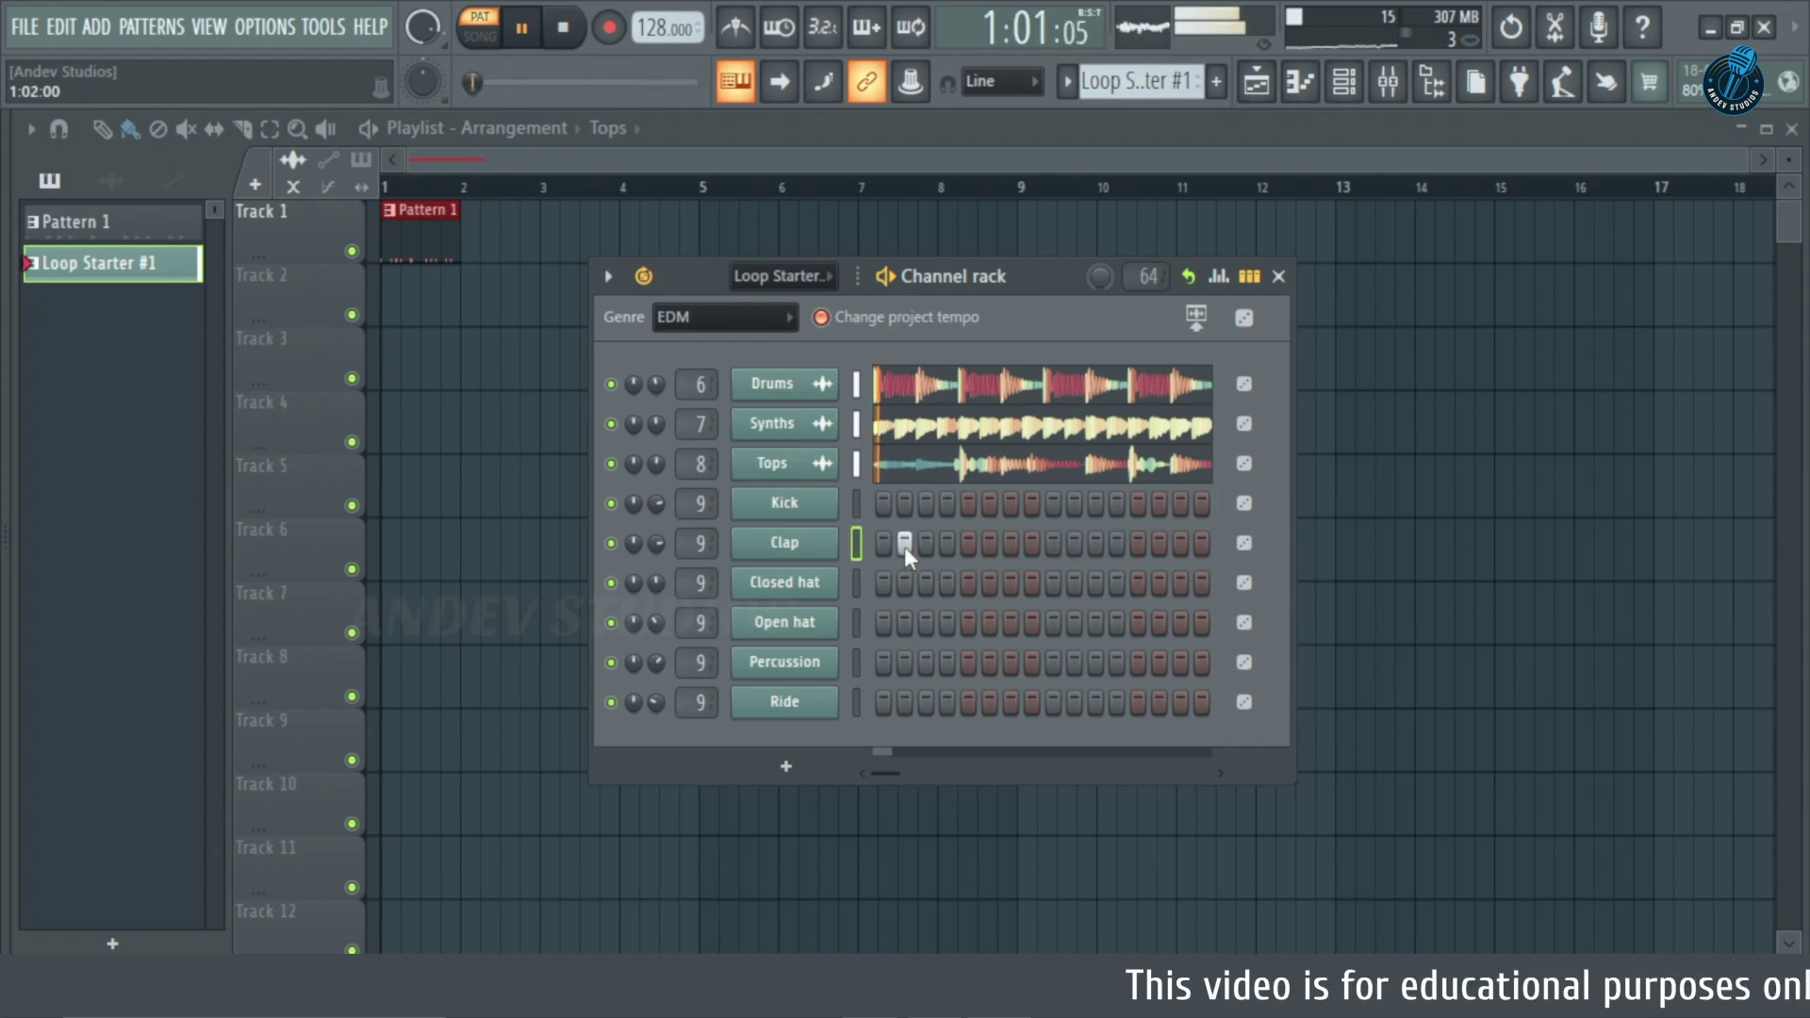
{"action": "left_click", "coordinate": [945, 544]}
{"action": "left_click", "coordinate": [989, 543]}
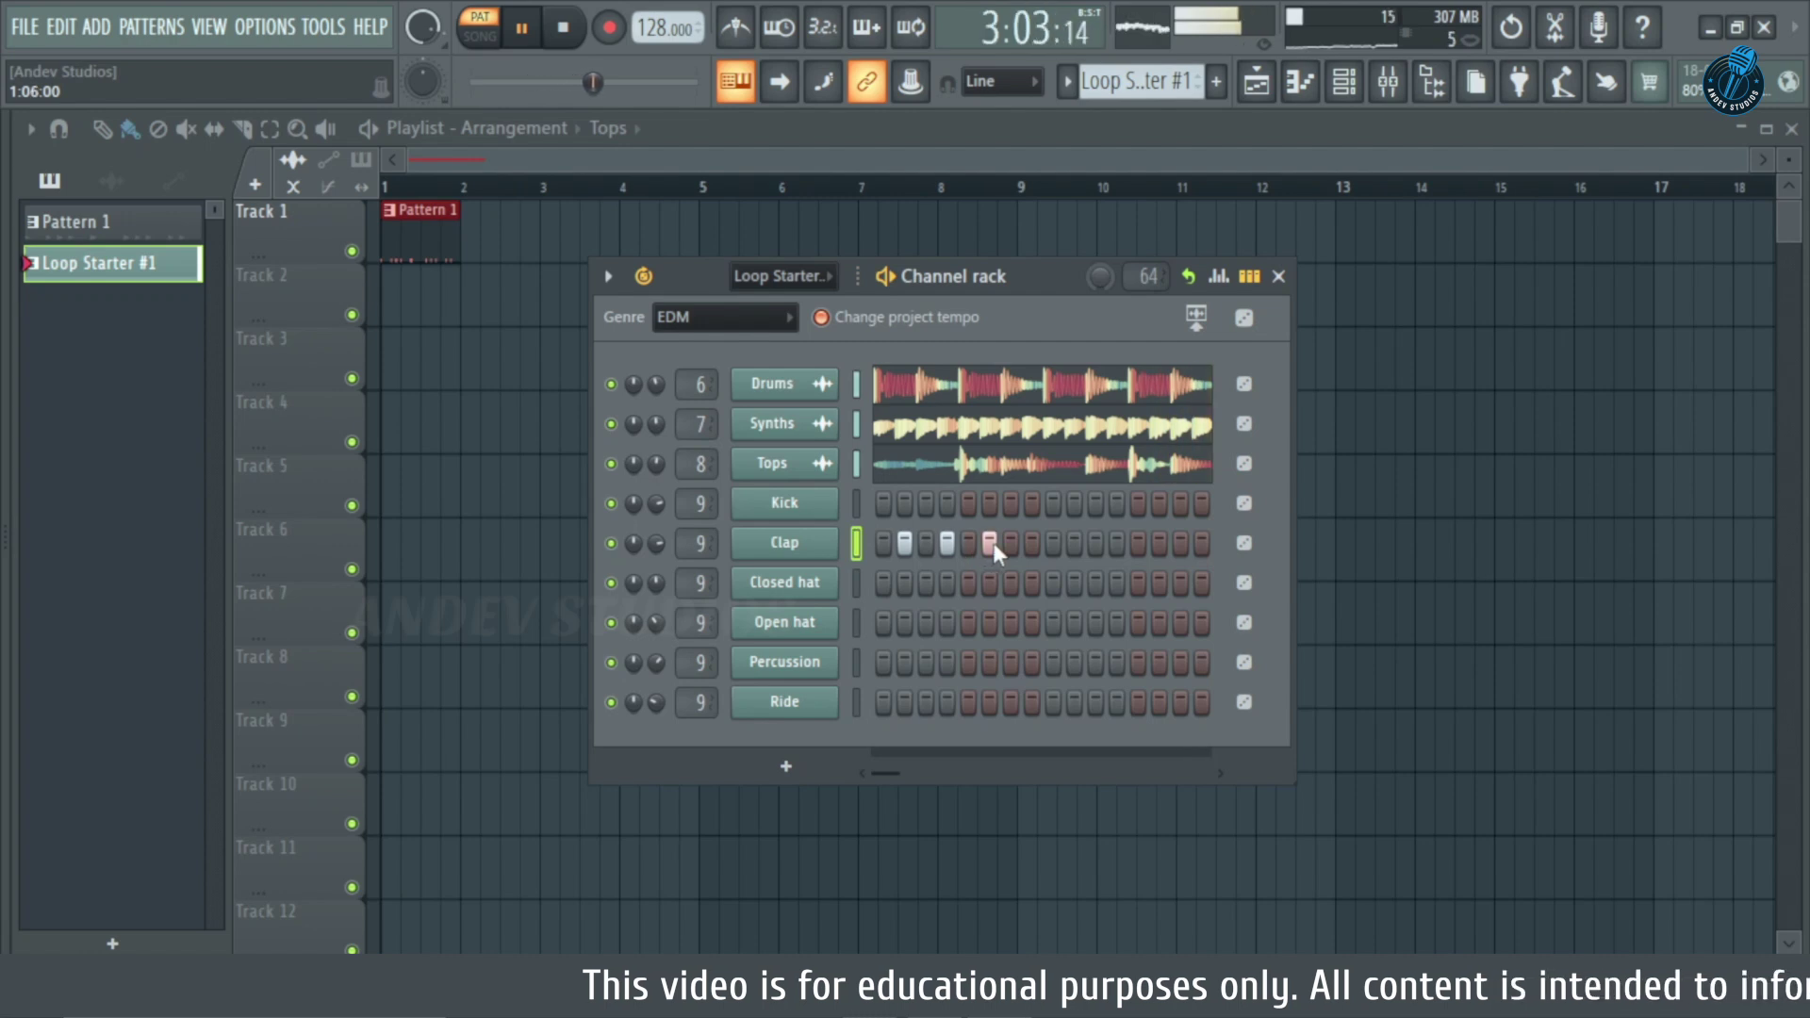
{"action": "left_click", "coordinate": [1032, 543]}
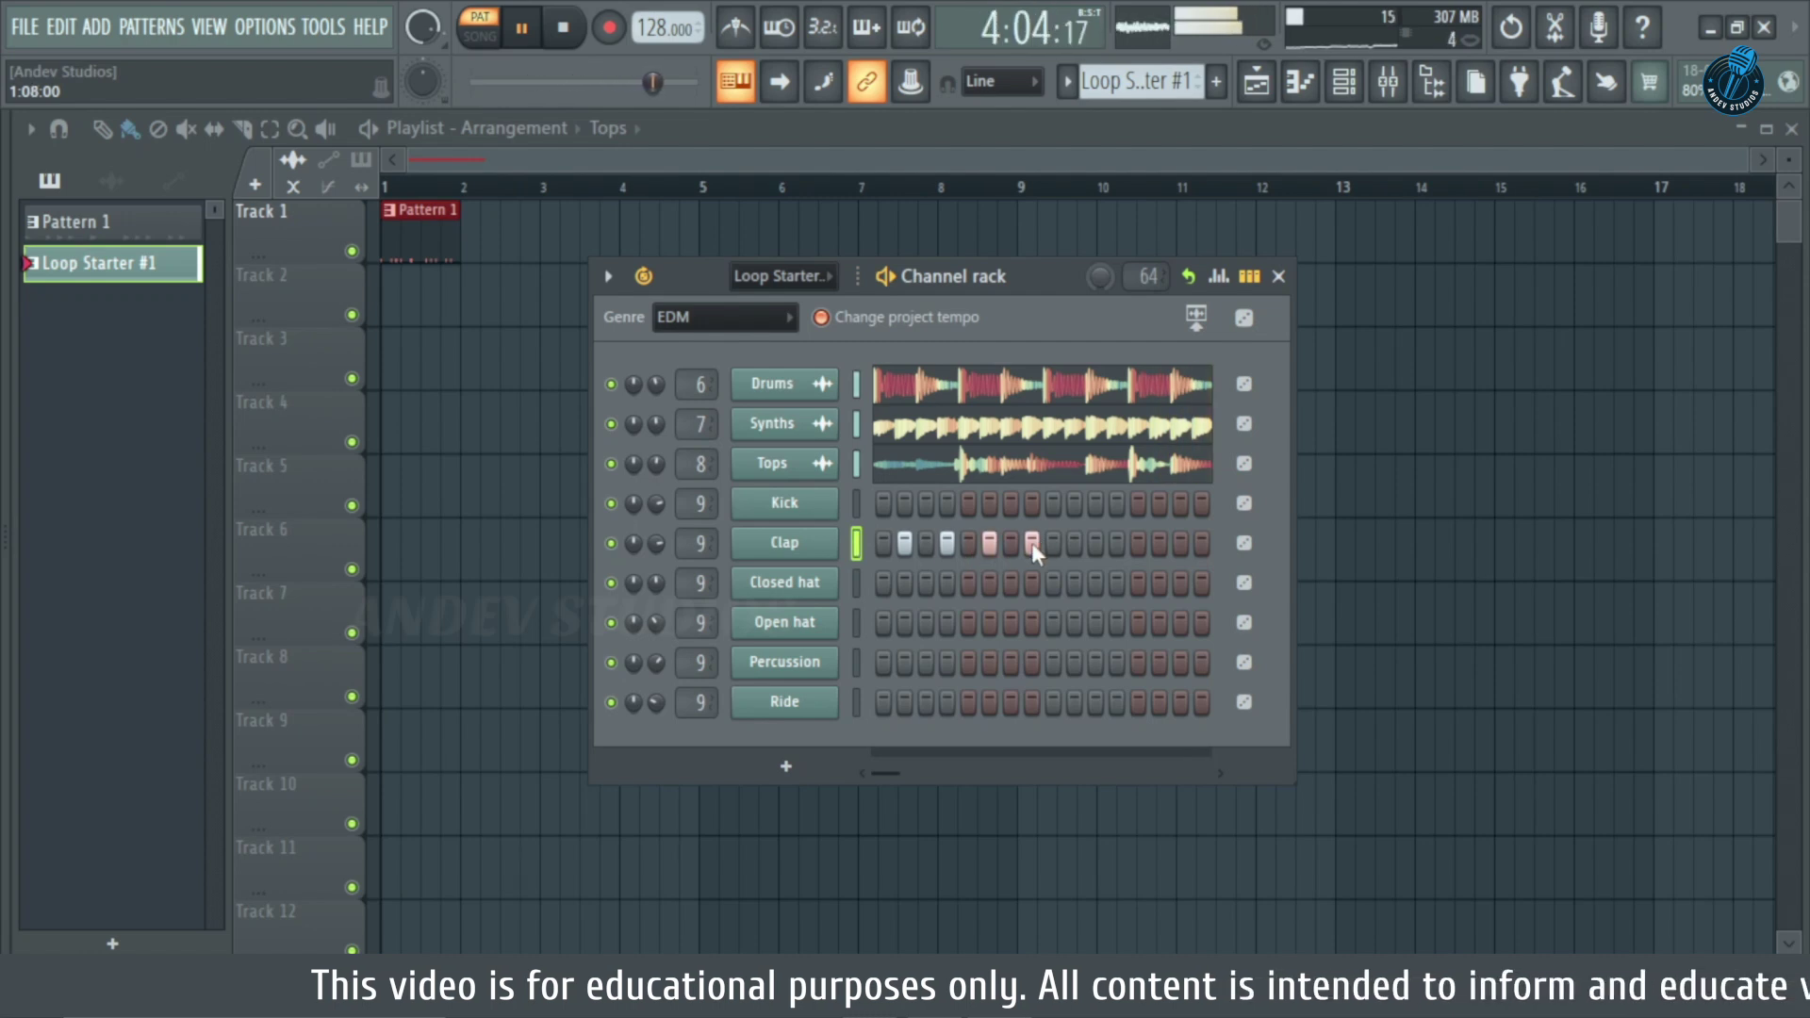
{"action": "left_click", "coordinate": [1031, 543]}
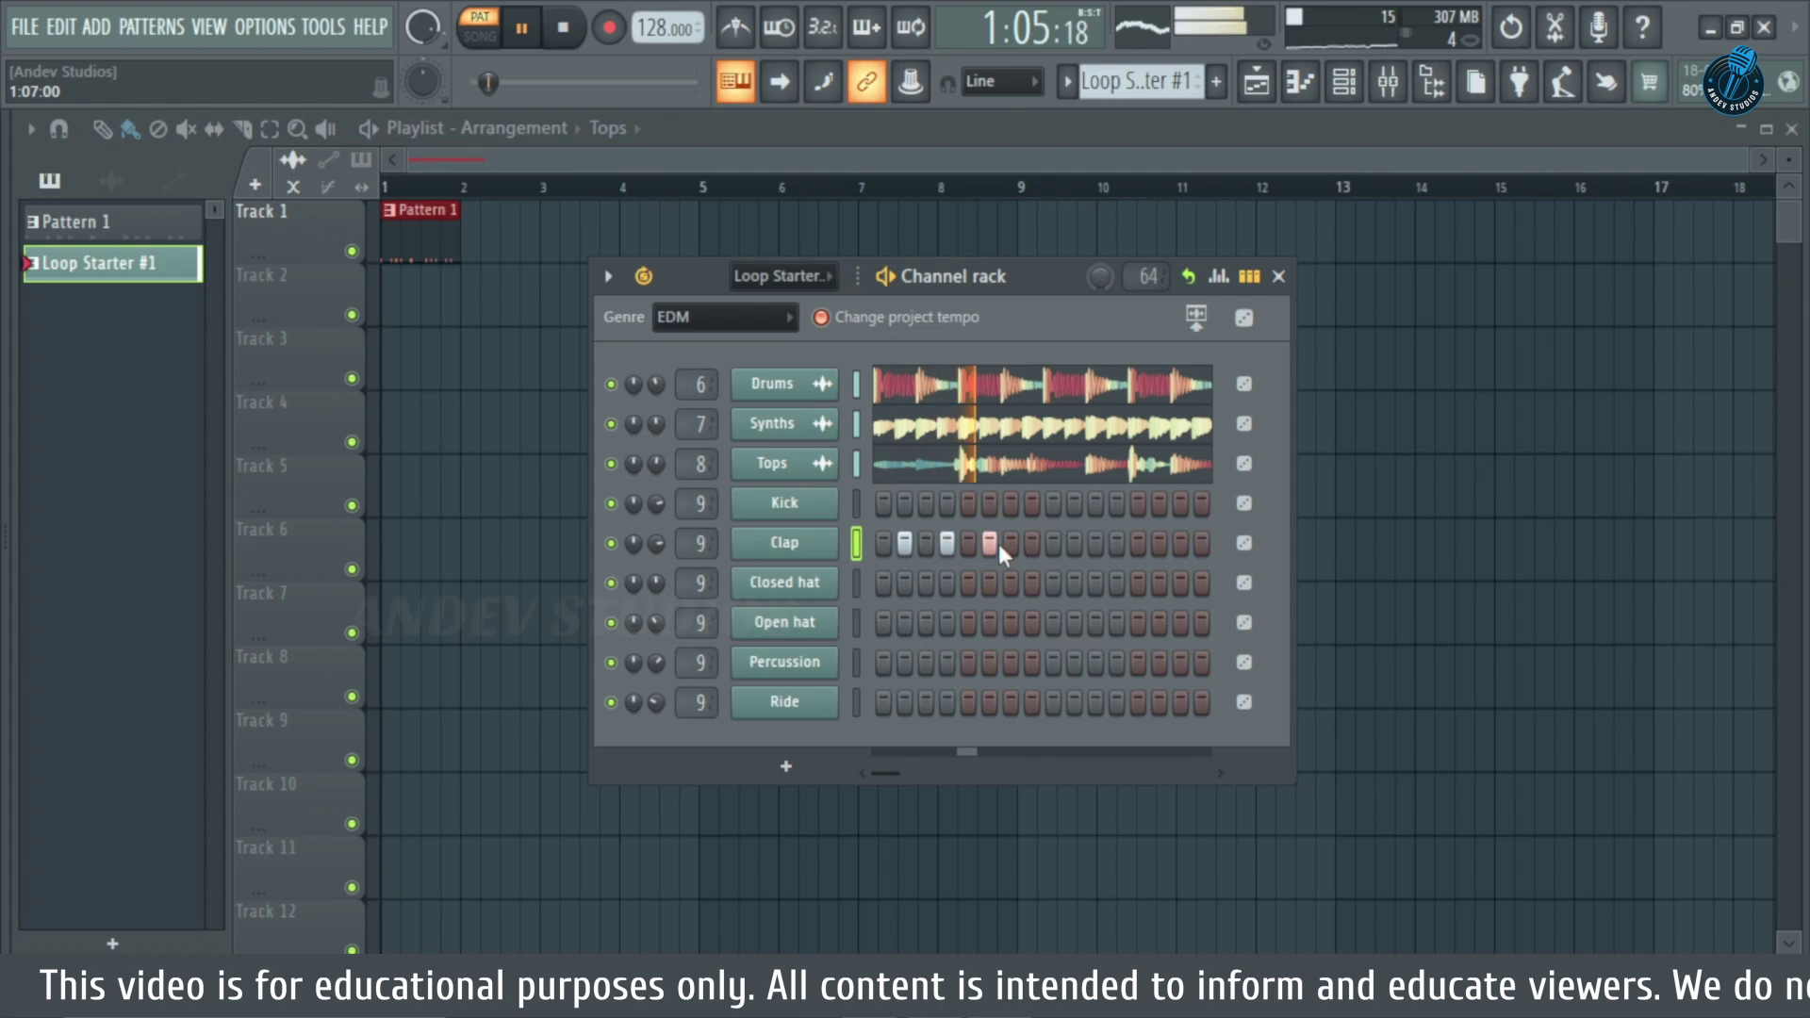
{"action": "left_click", "coordinate": [988, 543]}
{"action": "left_click", "coordinate": [947, 543]}
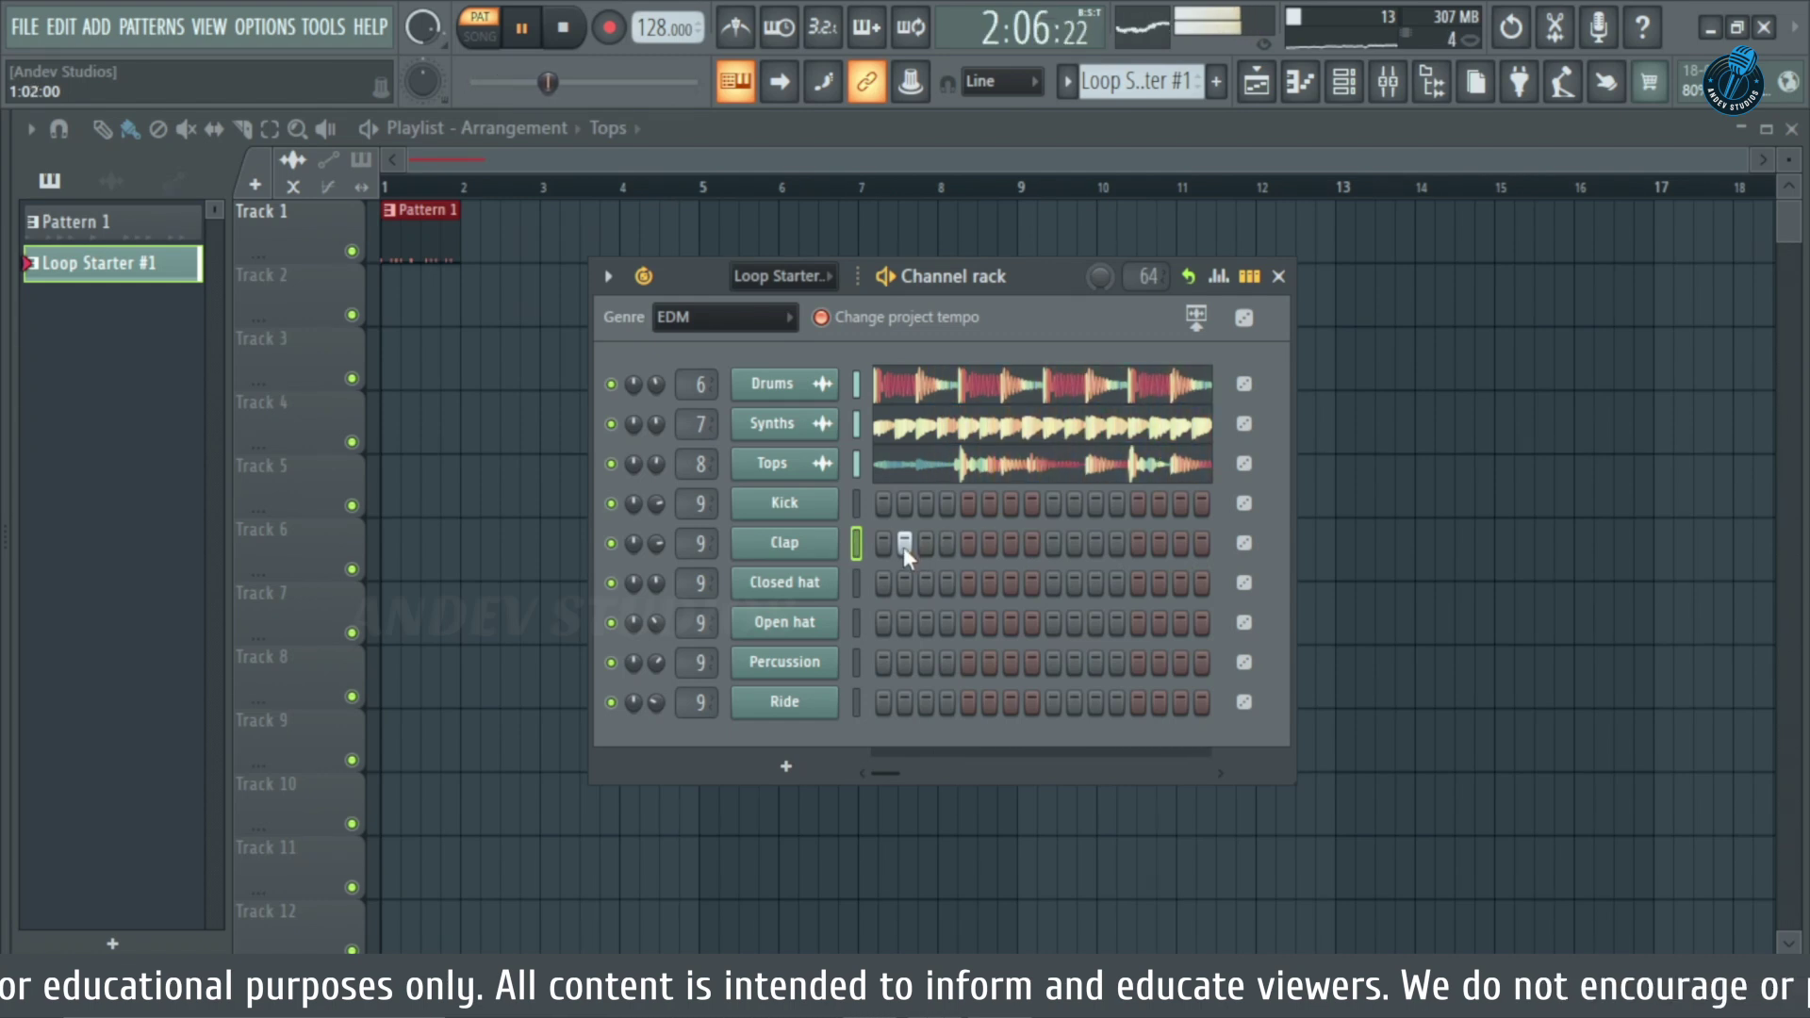
{"action": "left_click", "coordinate": [1246, 384]}
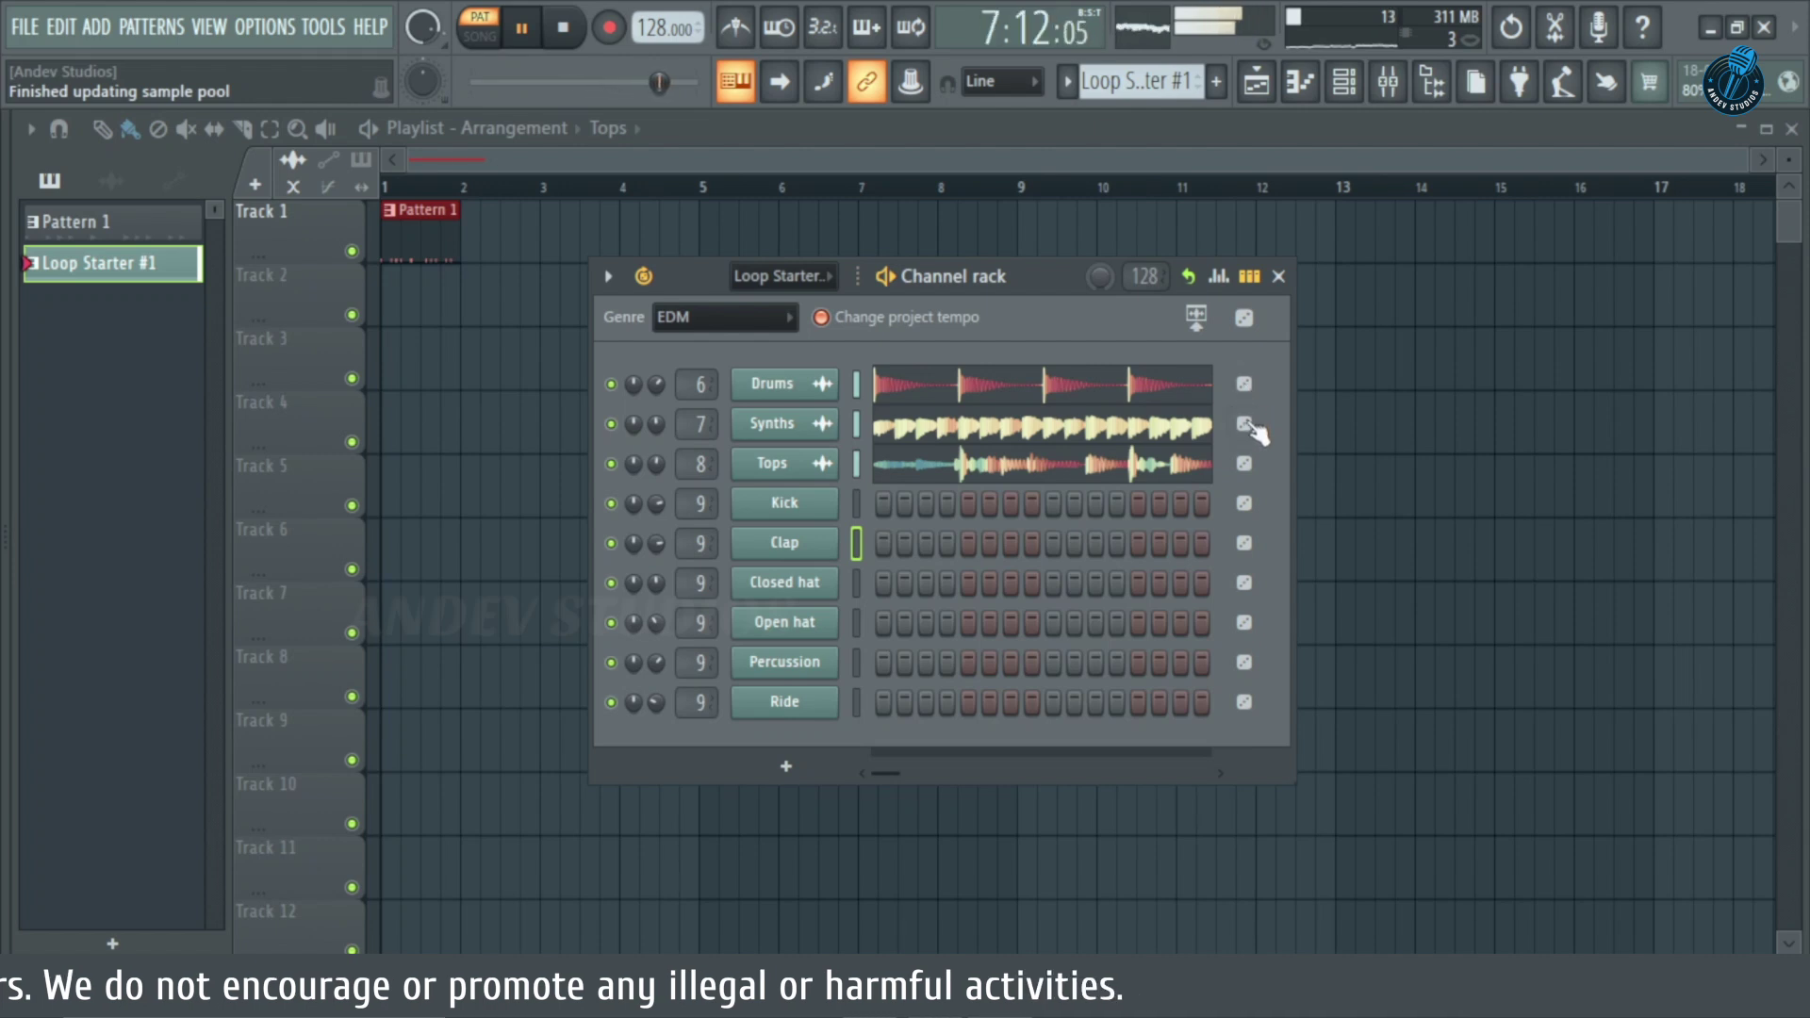
Replace the second loop with a Closed hat, then an Open hat sample, and send everything to the playlist.
{"action": "right_click", "coordinate": [1246, 425]}
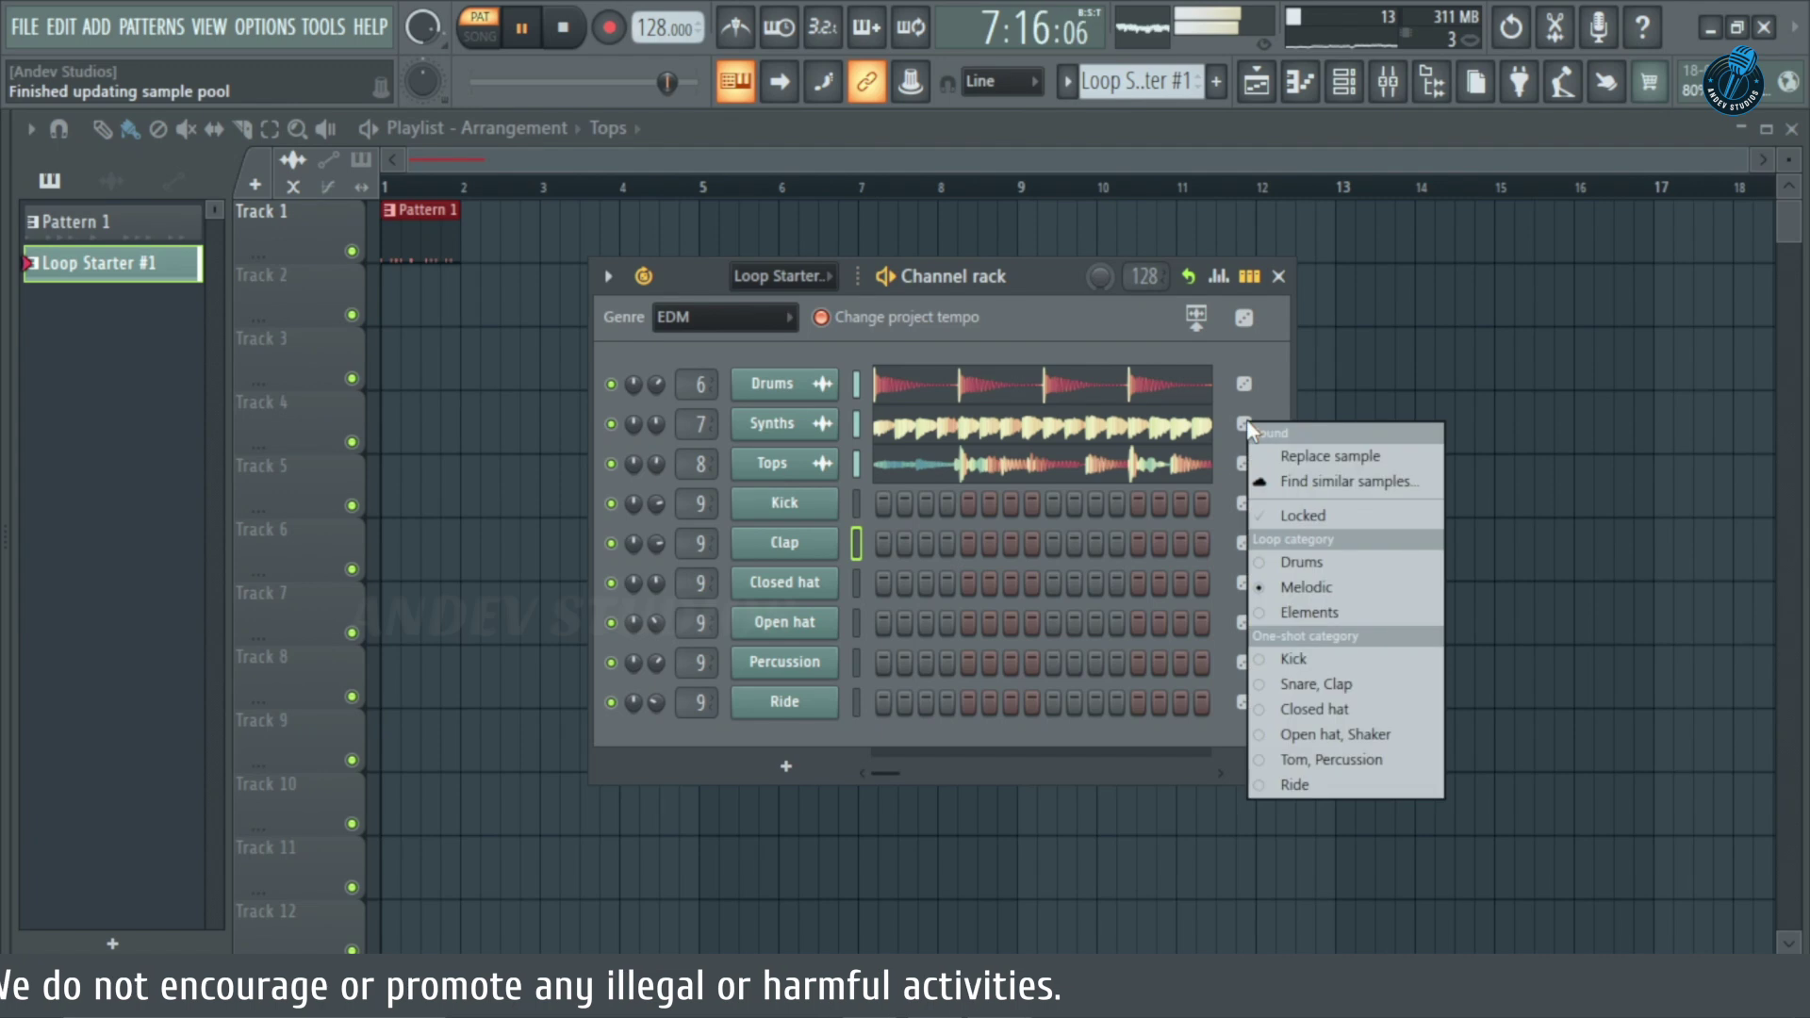
{"action": "left_click", "coordinate": [1318, 457]}
{"action": "left_click", "coordinate": [1318, 457]}
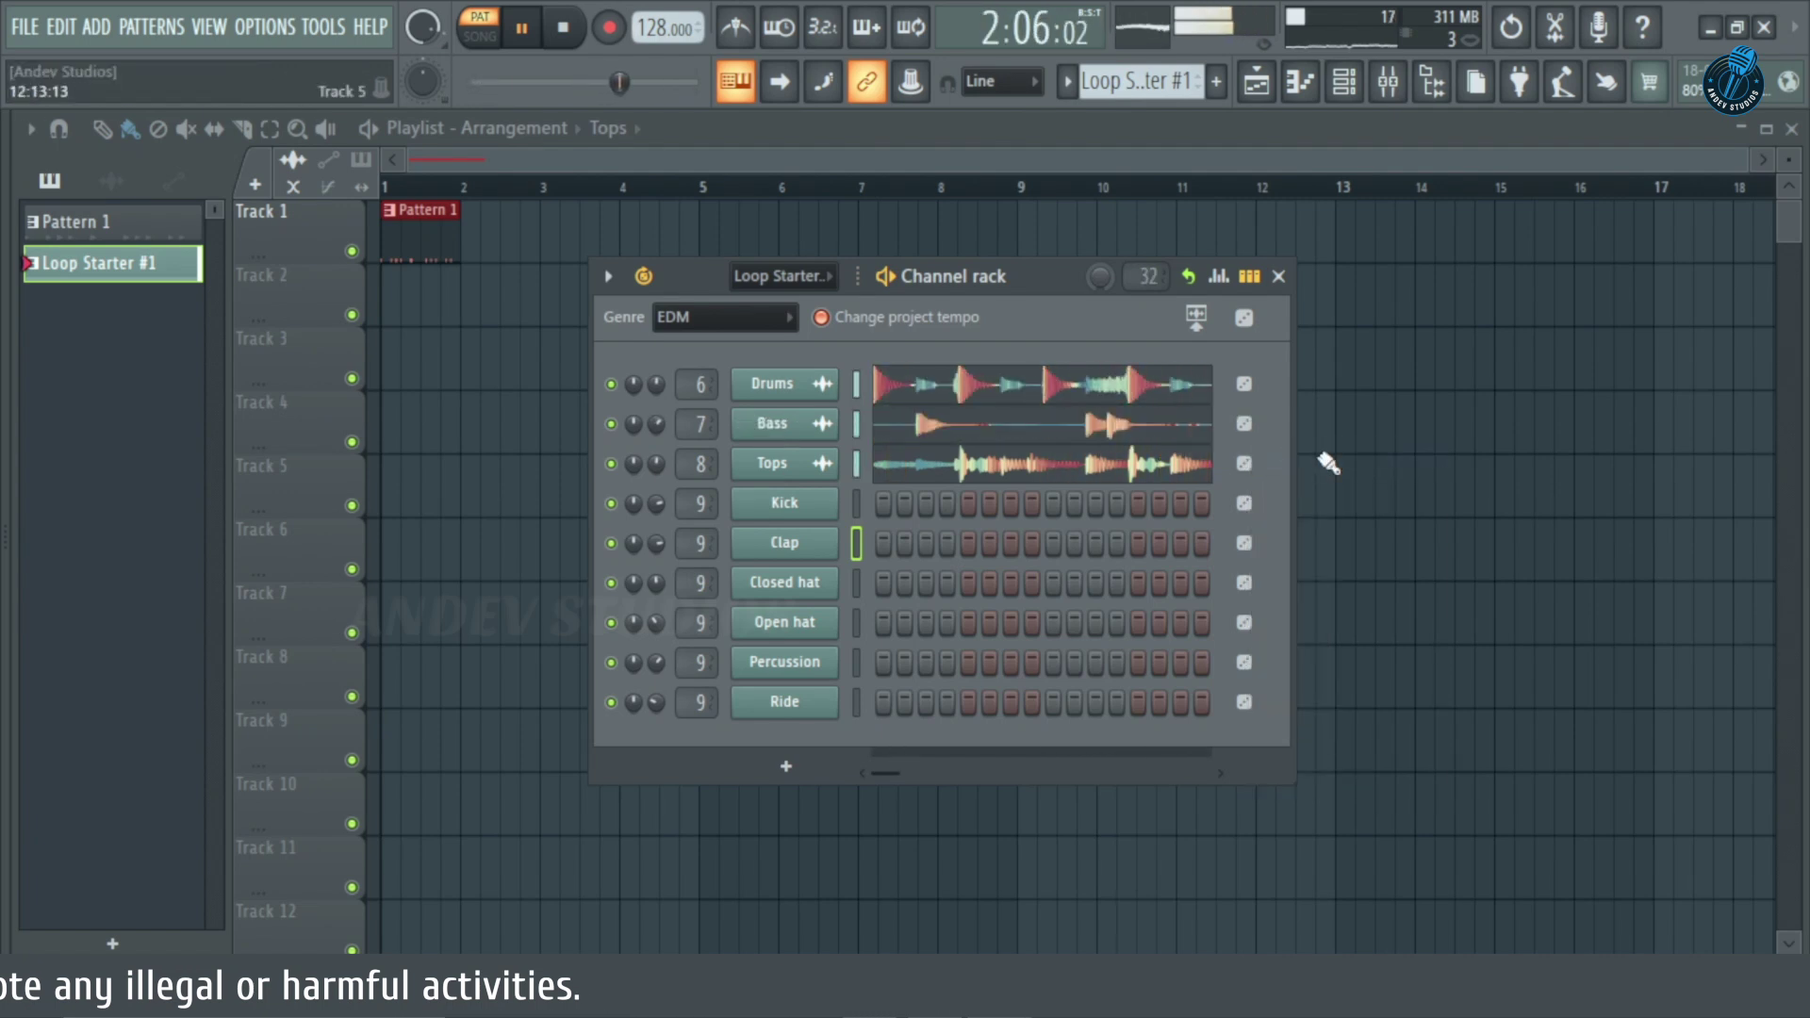
{"action": "left_click", "coordinate": [1245, 425]}
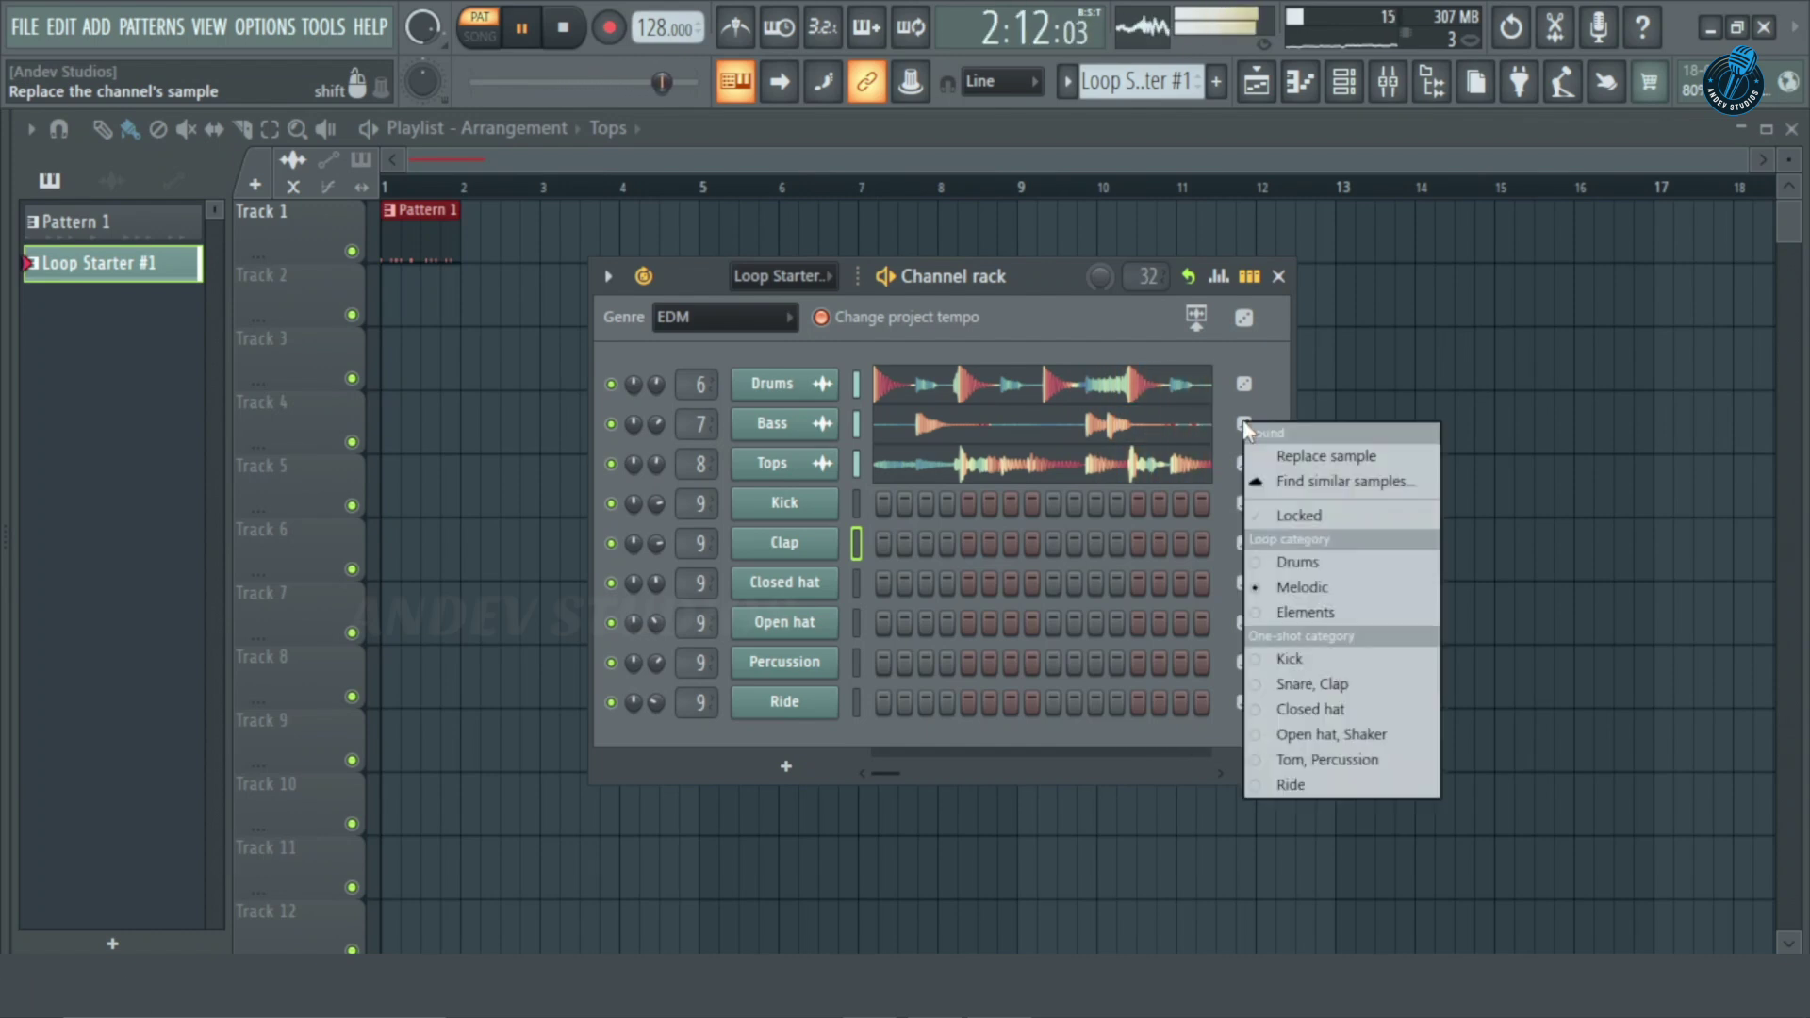
{"action": "left_click", "coordinate": [1299, 707]}
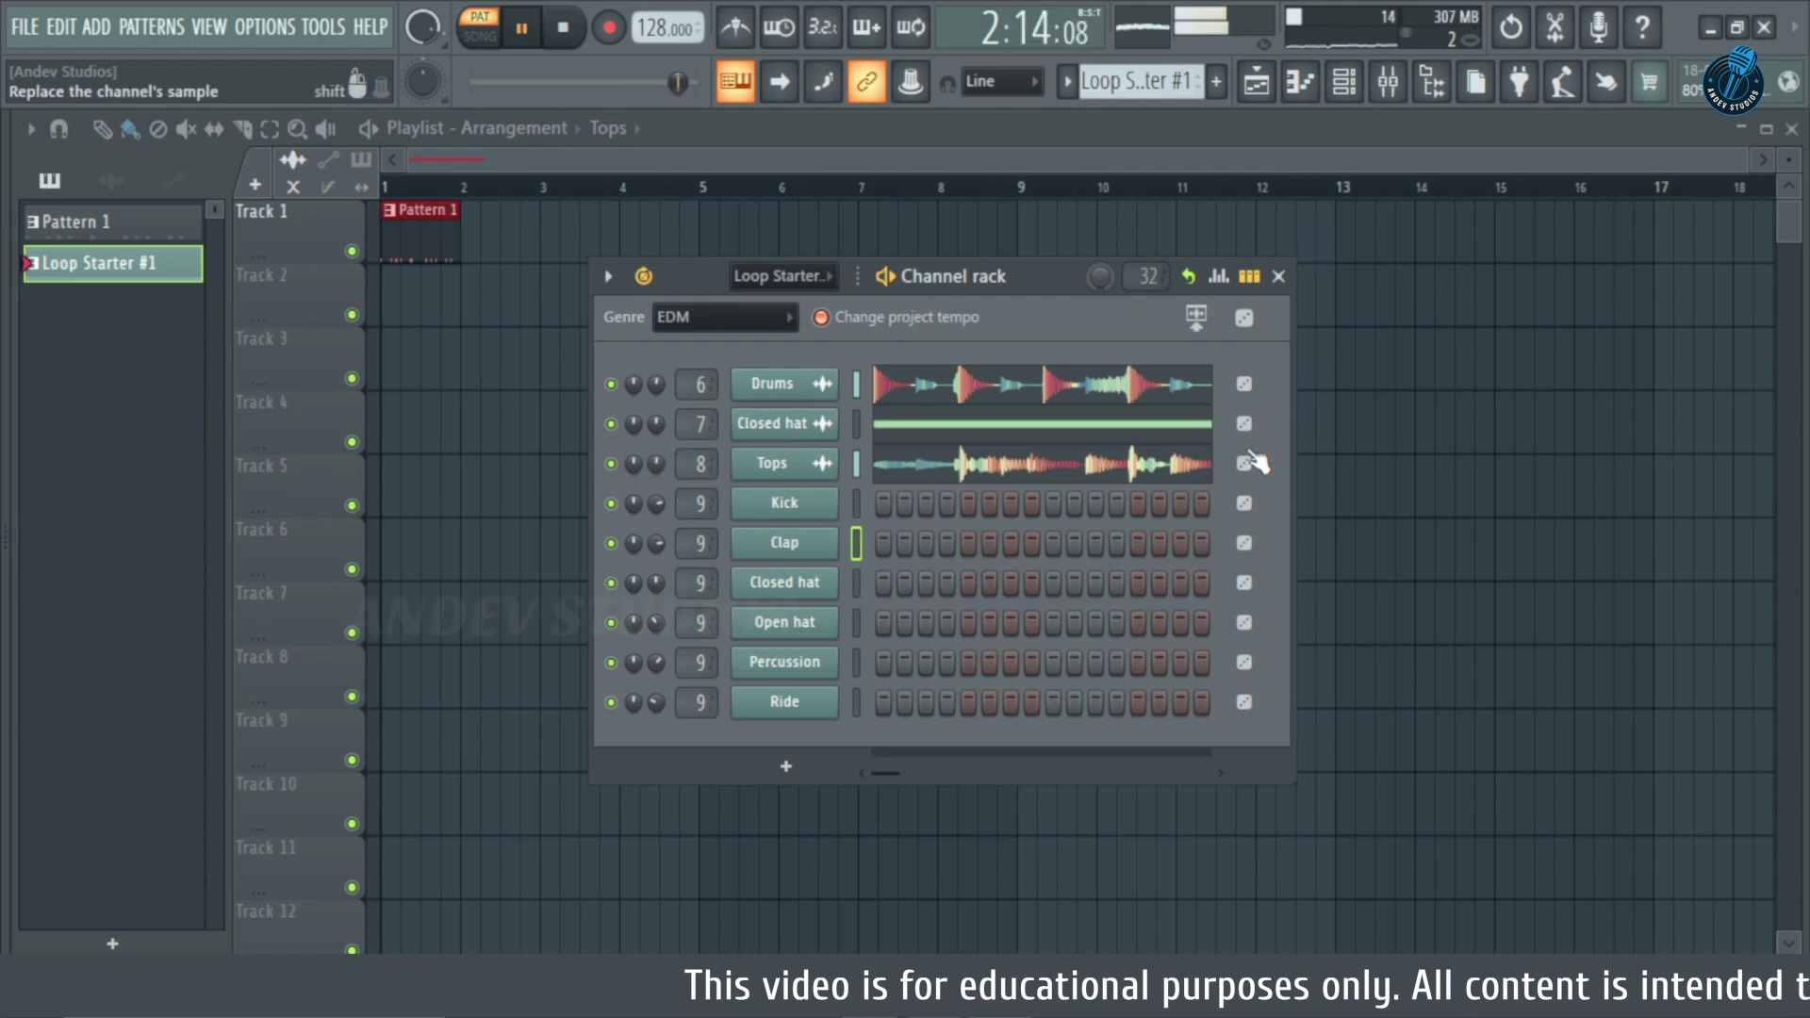
{"action": "left_click", "coordinate": [1247, 425]}
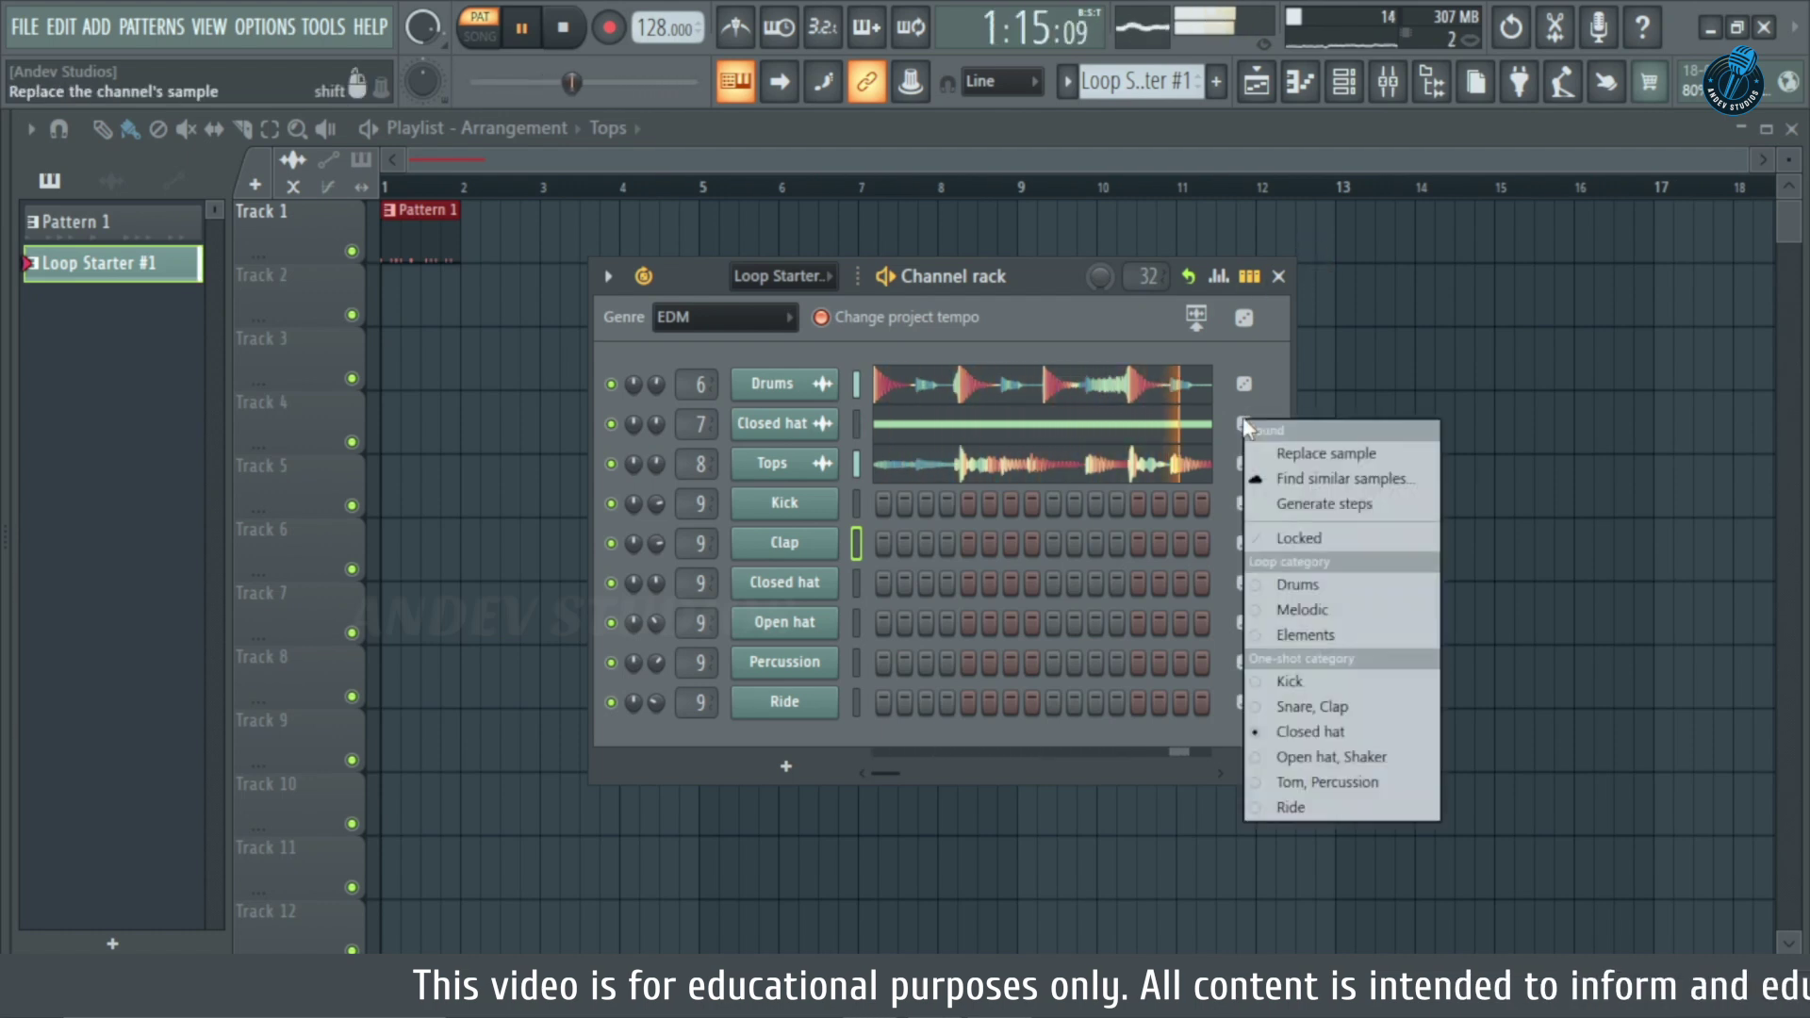
{"action": "left_click", "coordinate": [1326, 756]}
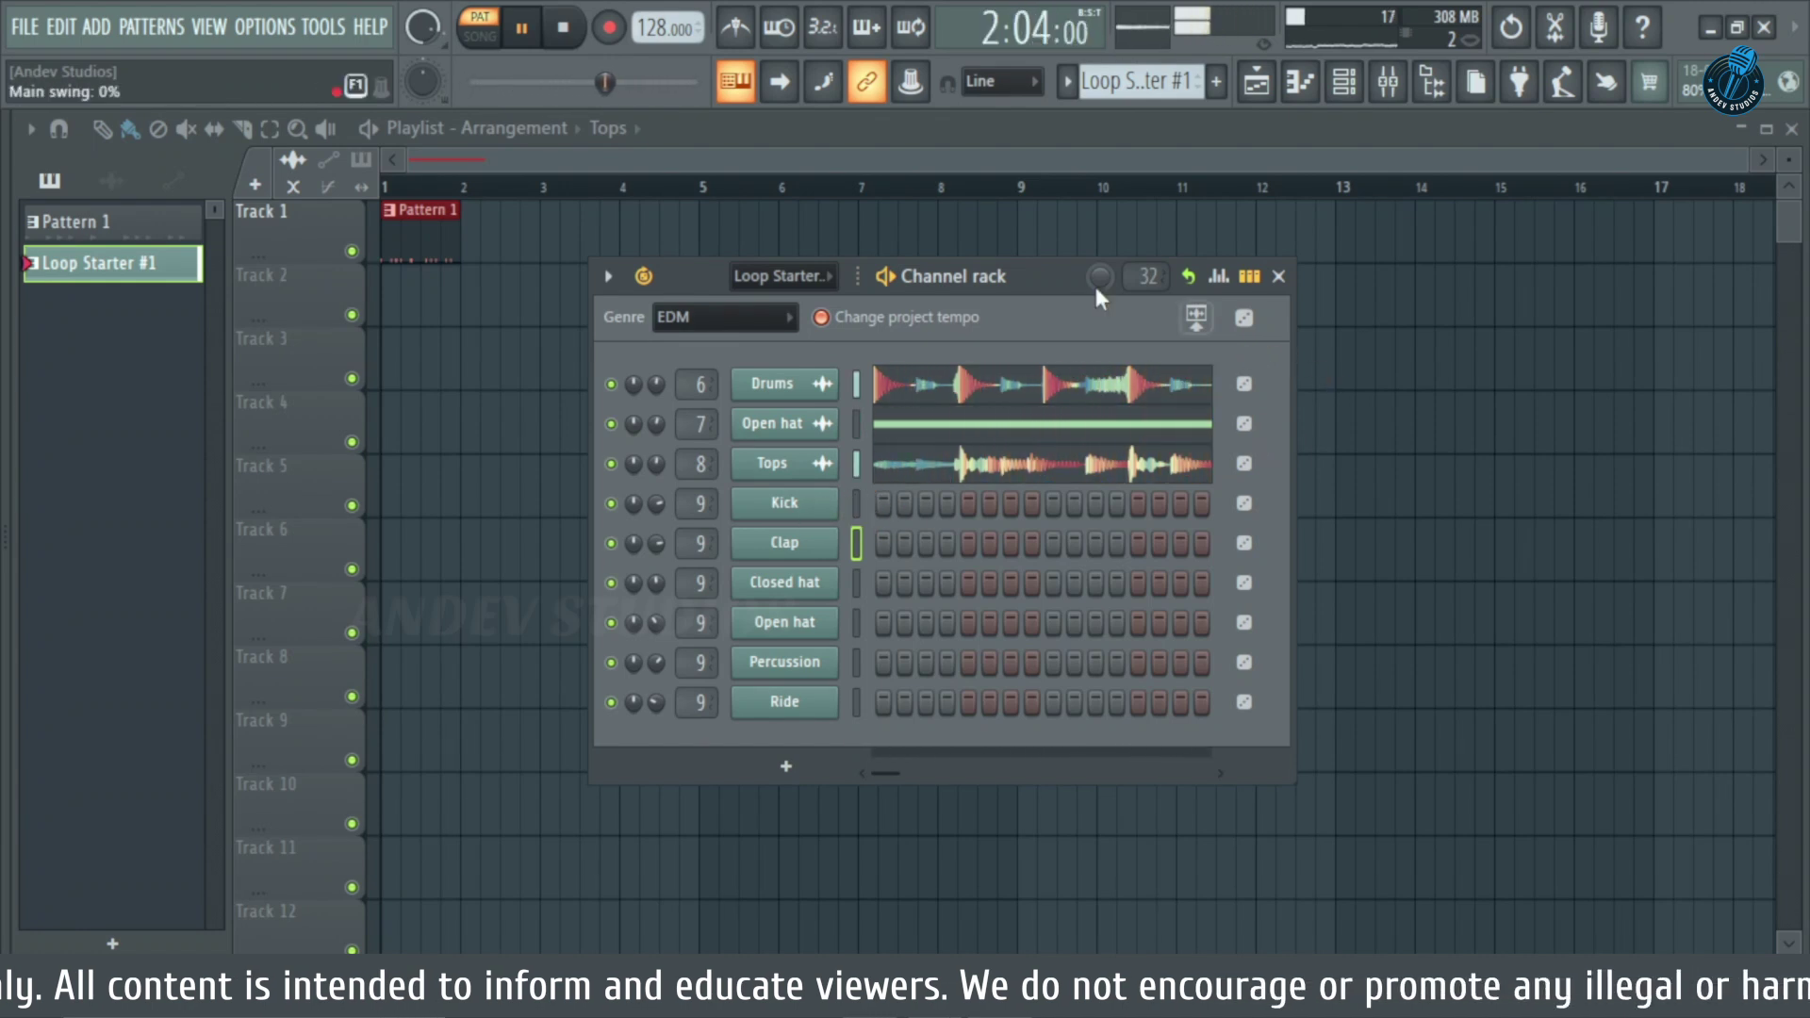
{"action": "left_click", "coordinate": [1196, 317]}
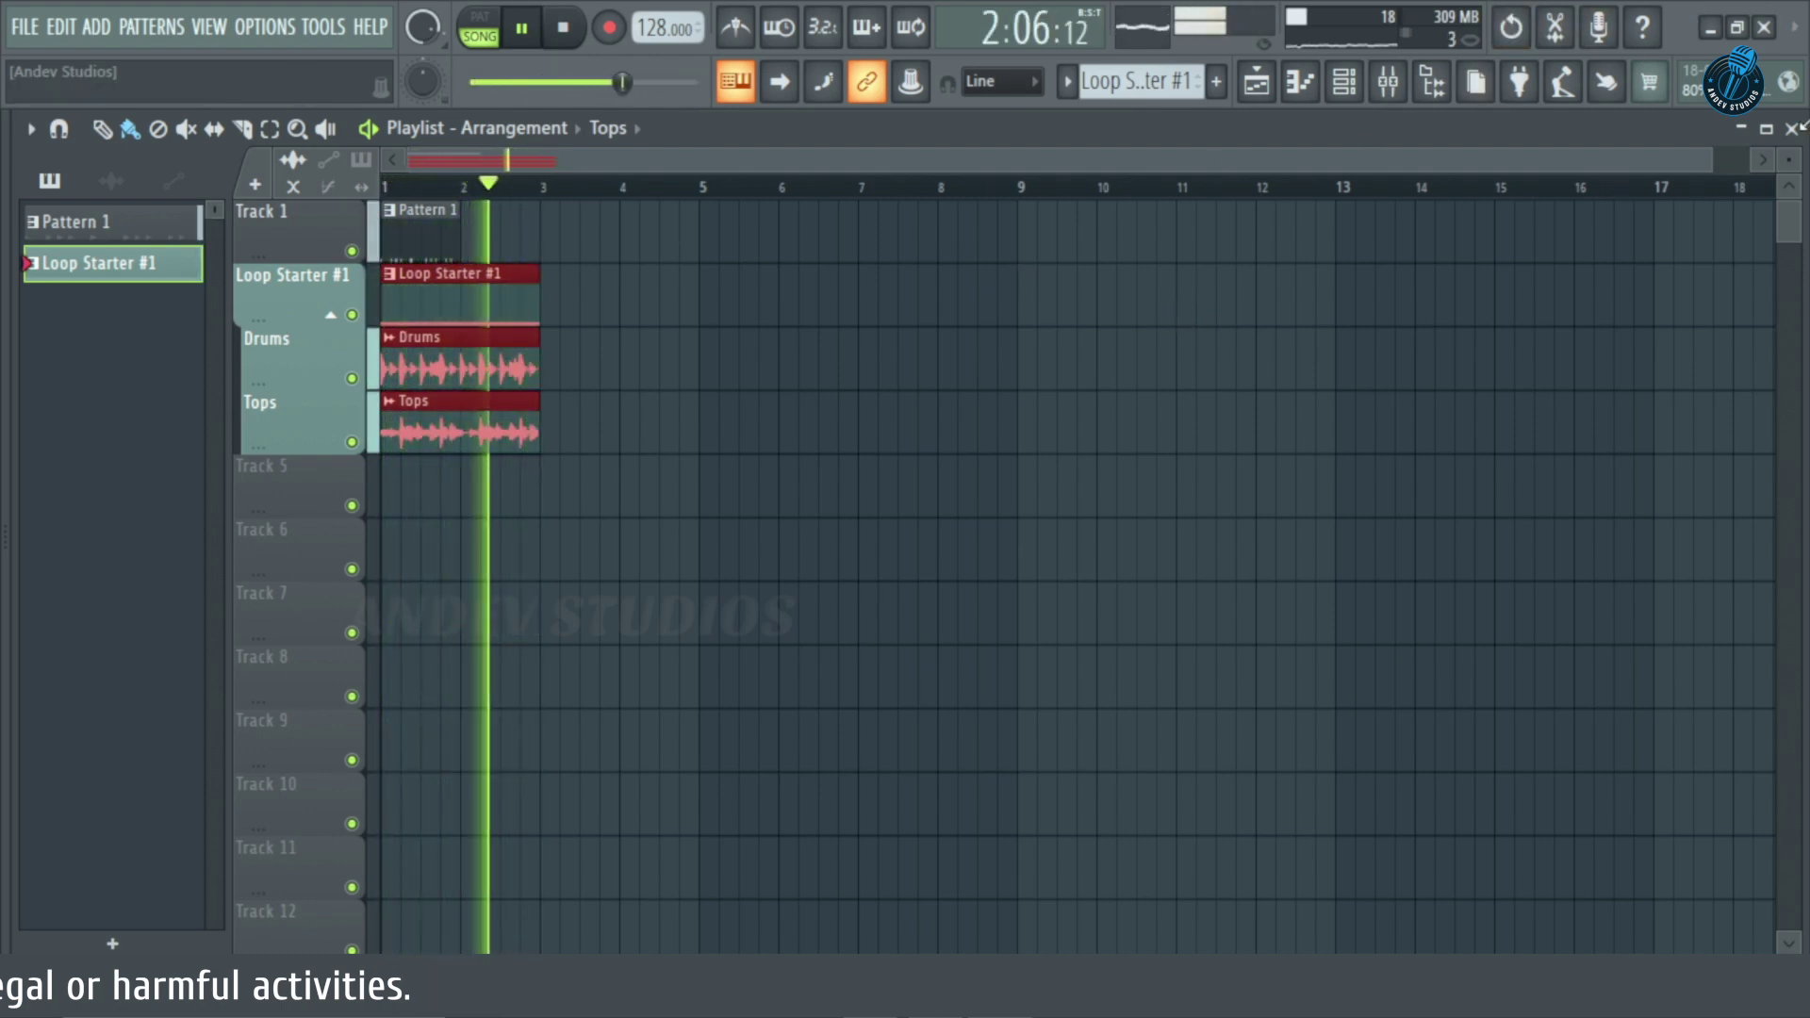
Zoom the playlist to show the Loop Starter #1, Drums and Tops clips, then stop playback.
{"action": "scroll", "coordinate": [984, 366], "scroll_direction": "up", "scroll_amount": 3}
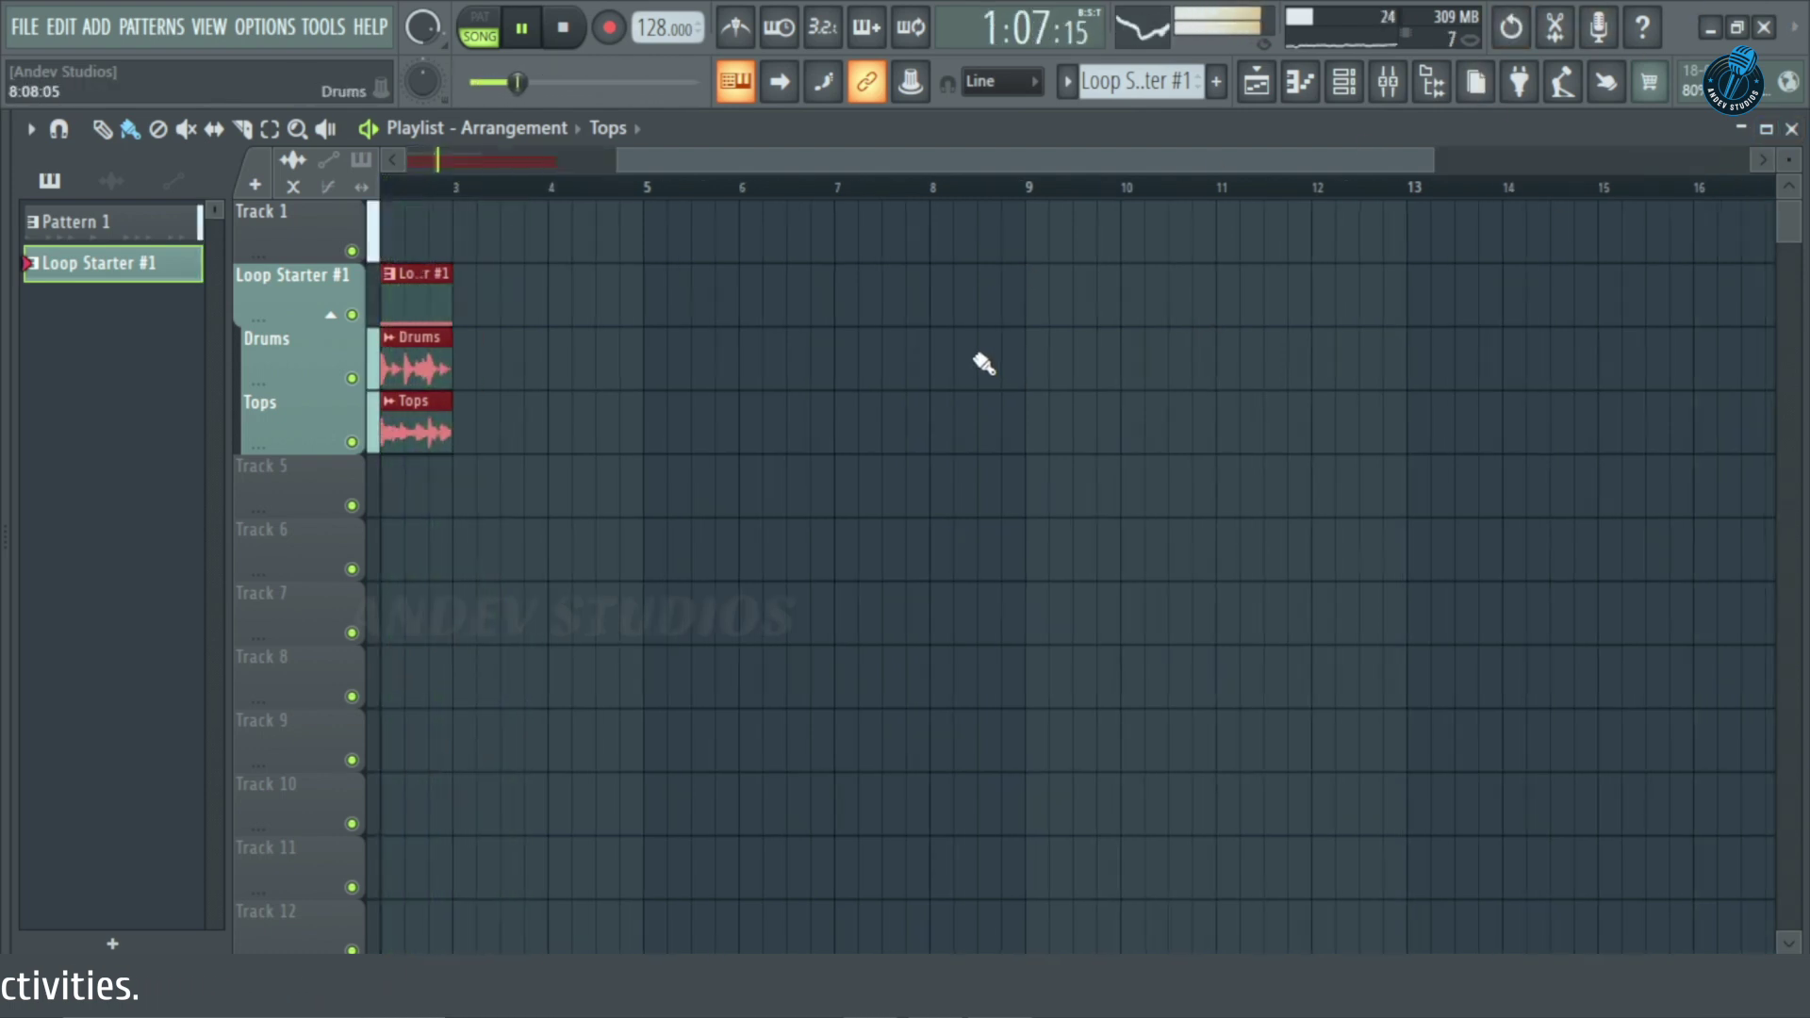
{"action": "scroll", "coordinate": [984, 366], "scroll_direction": "down", "scroll_amount": 3}
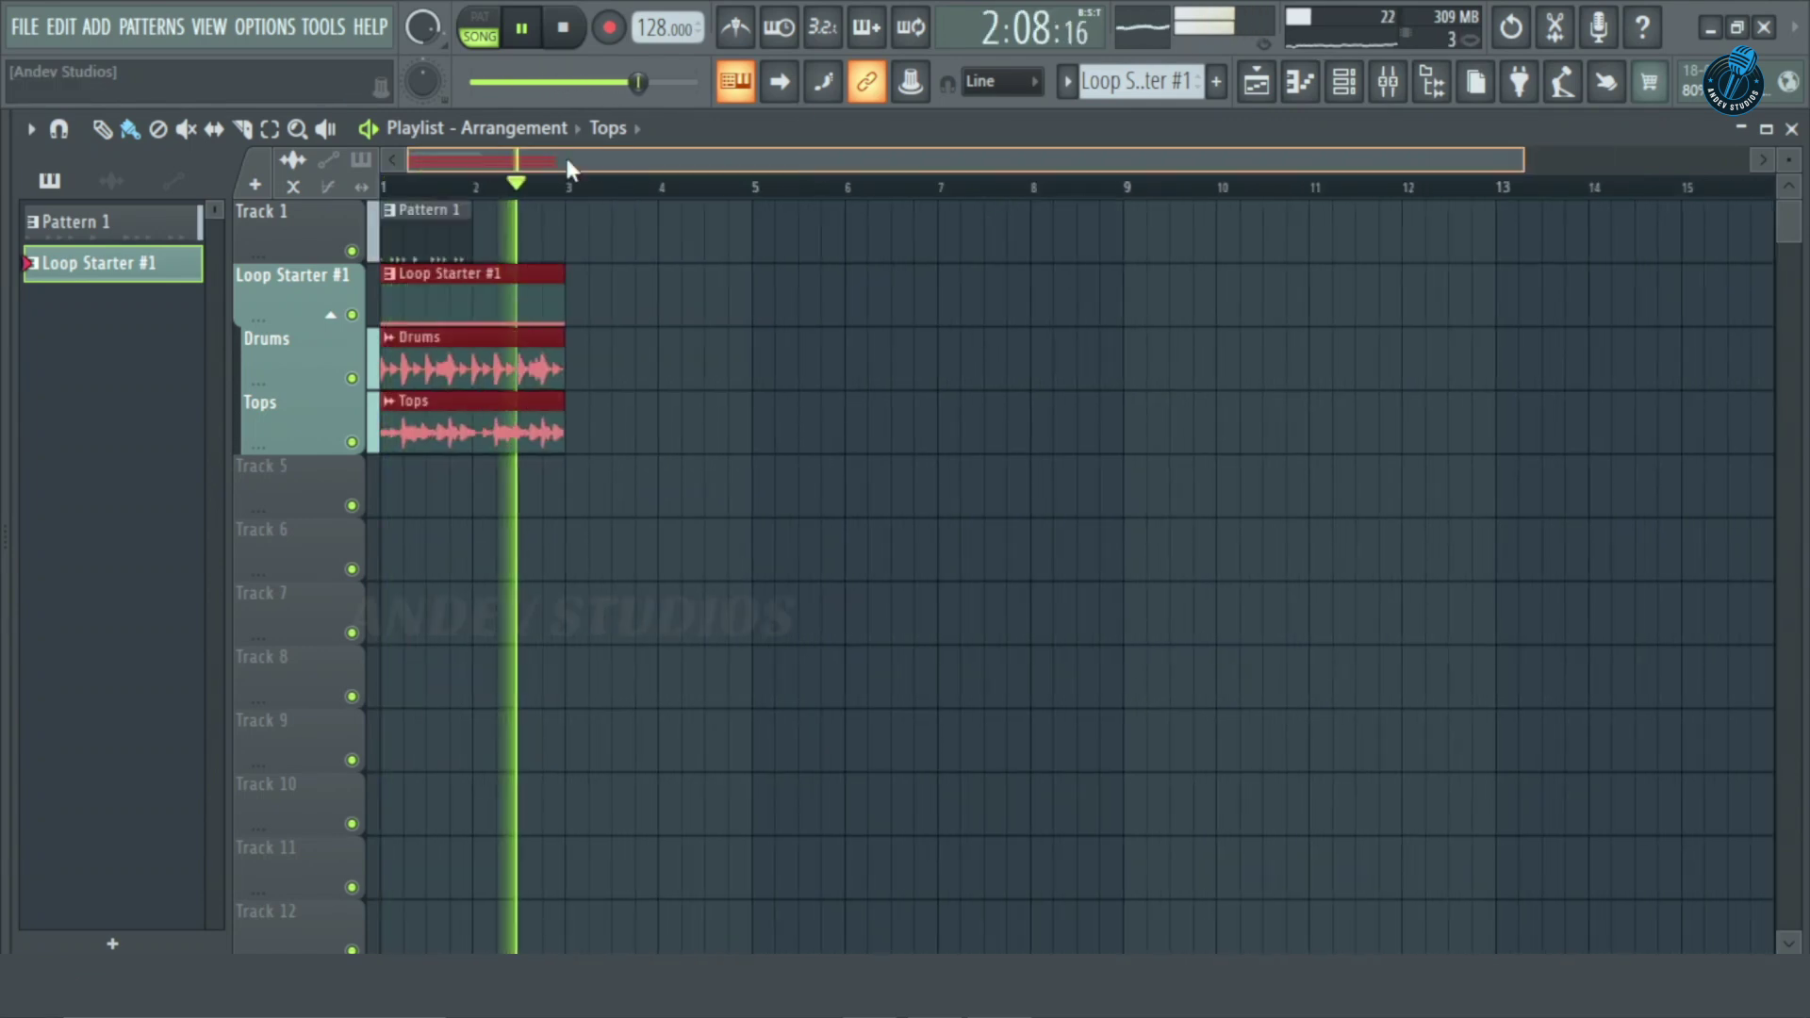
{"action": "scroll", "coordinate": [752, 340], "scroll_direction": "up", "scroll_amount": 3}
{"action": "left_click_drag", "start_coordinate": [745, 160], "coordinate": [445, 164]}
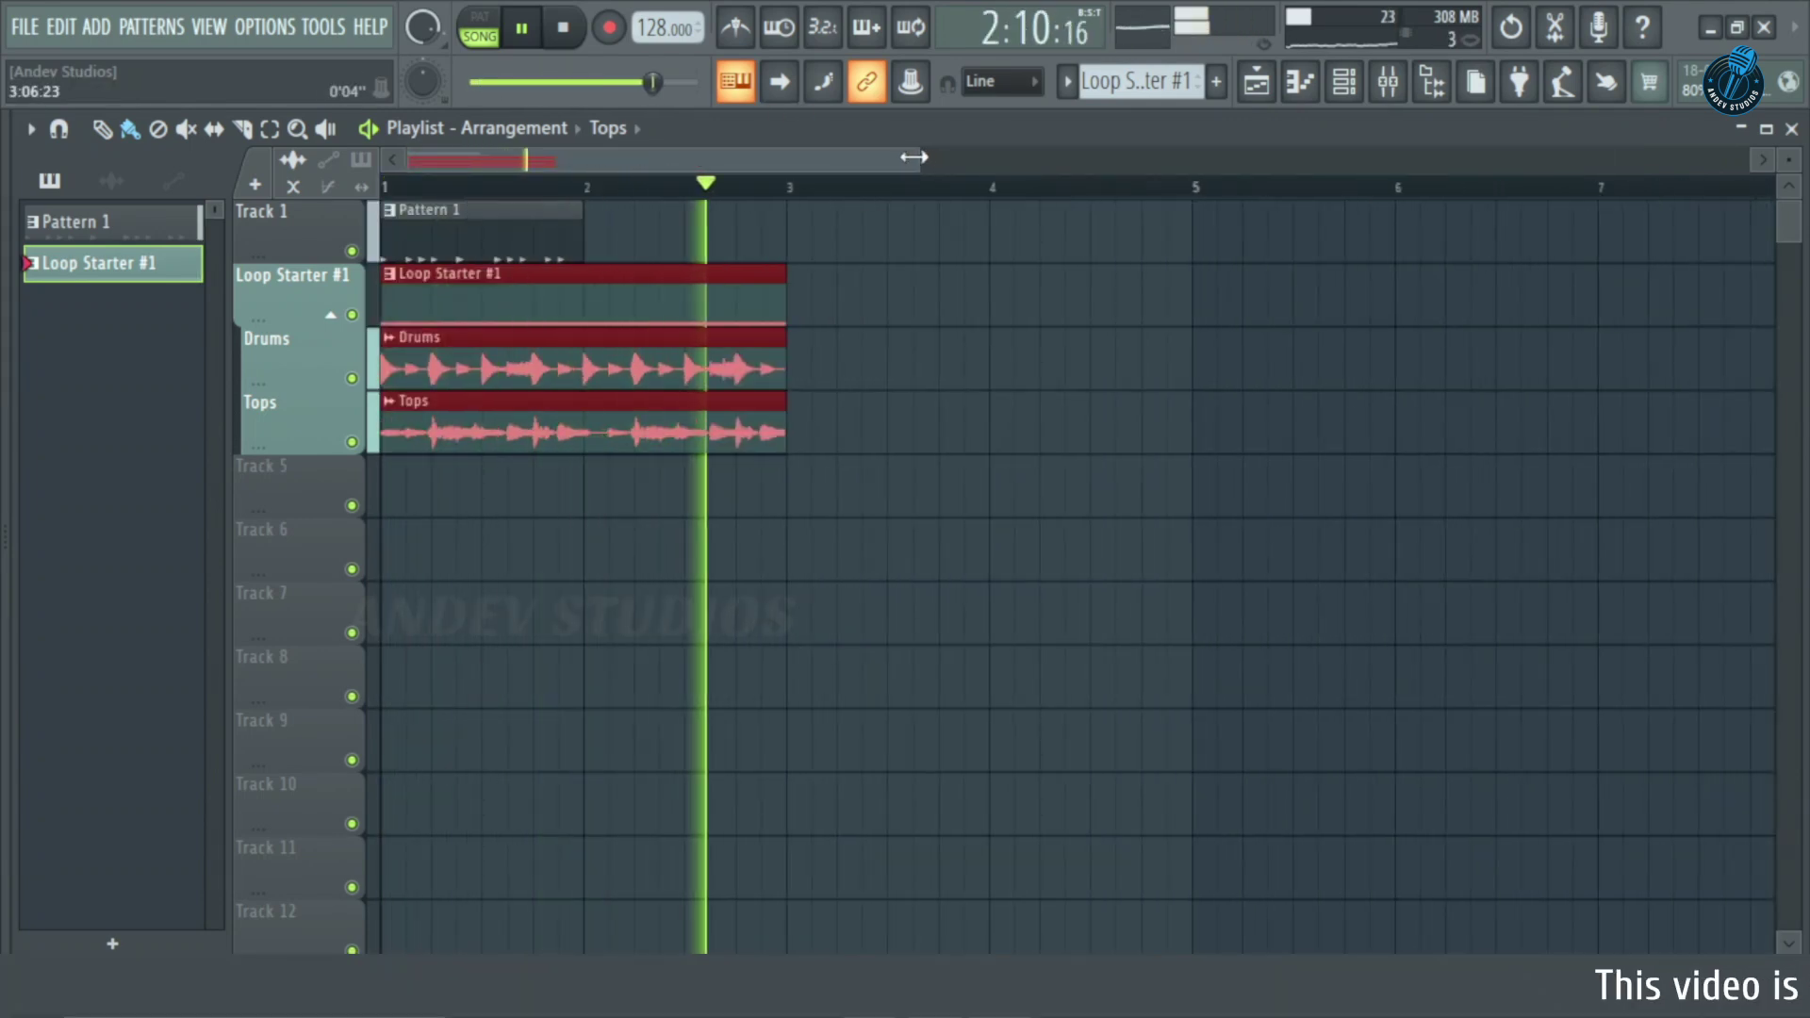
{"action": "left_click_drag", "start_coordinate": [919, 160], "coordinate": [1035, 152]}
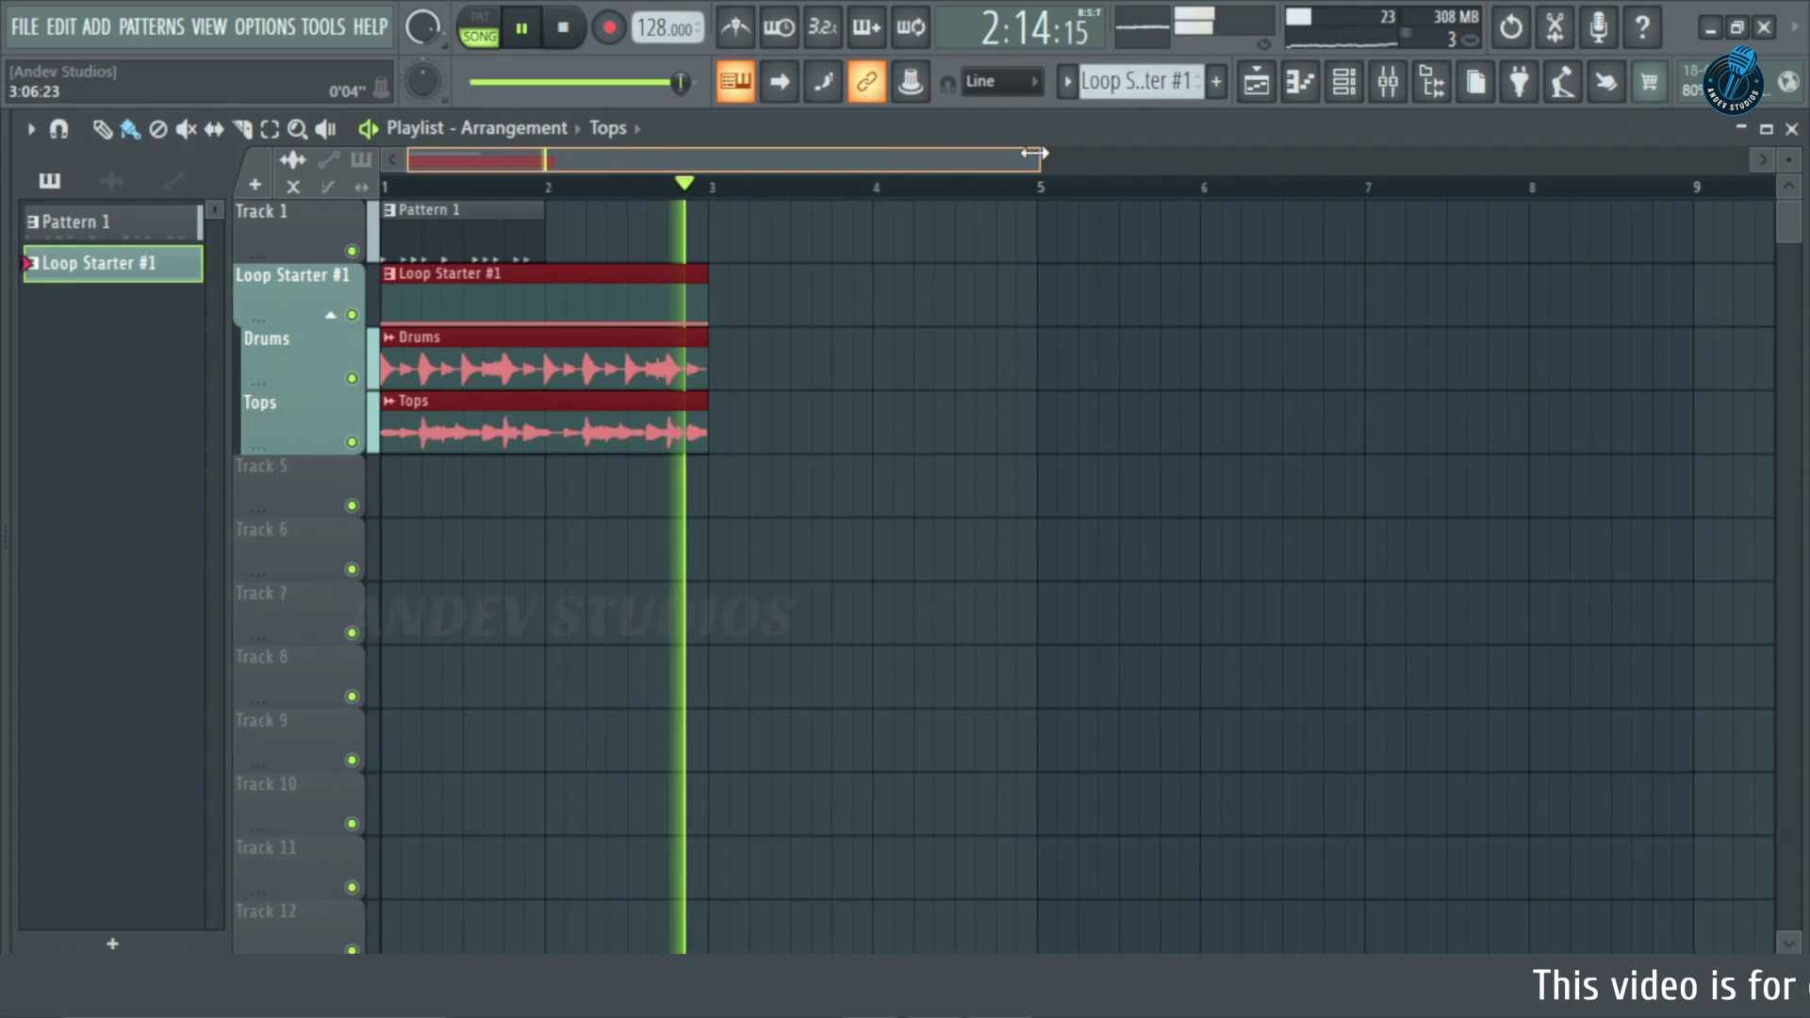
{"action": "left_click", "coordinate": [564, 29]}
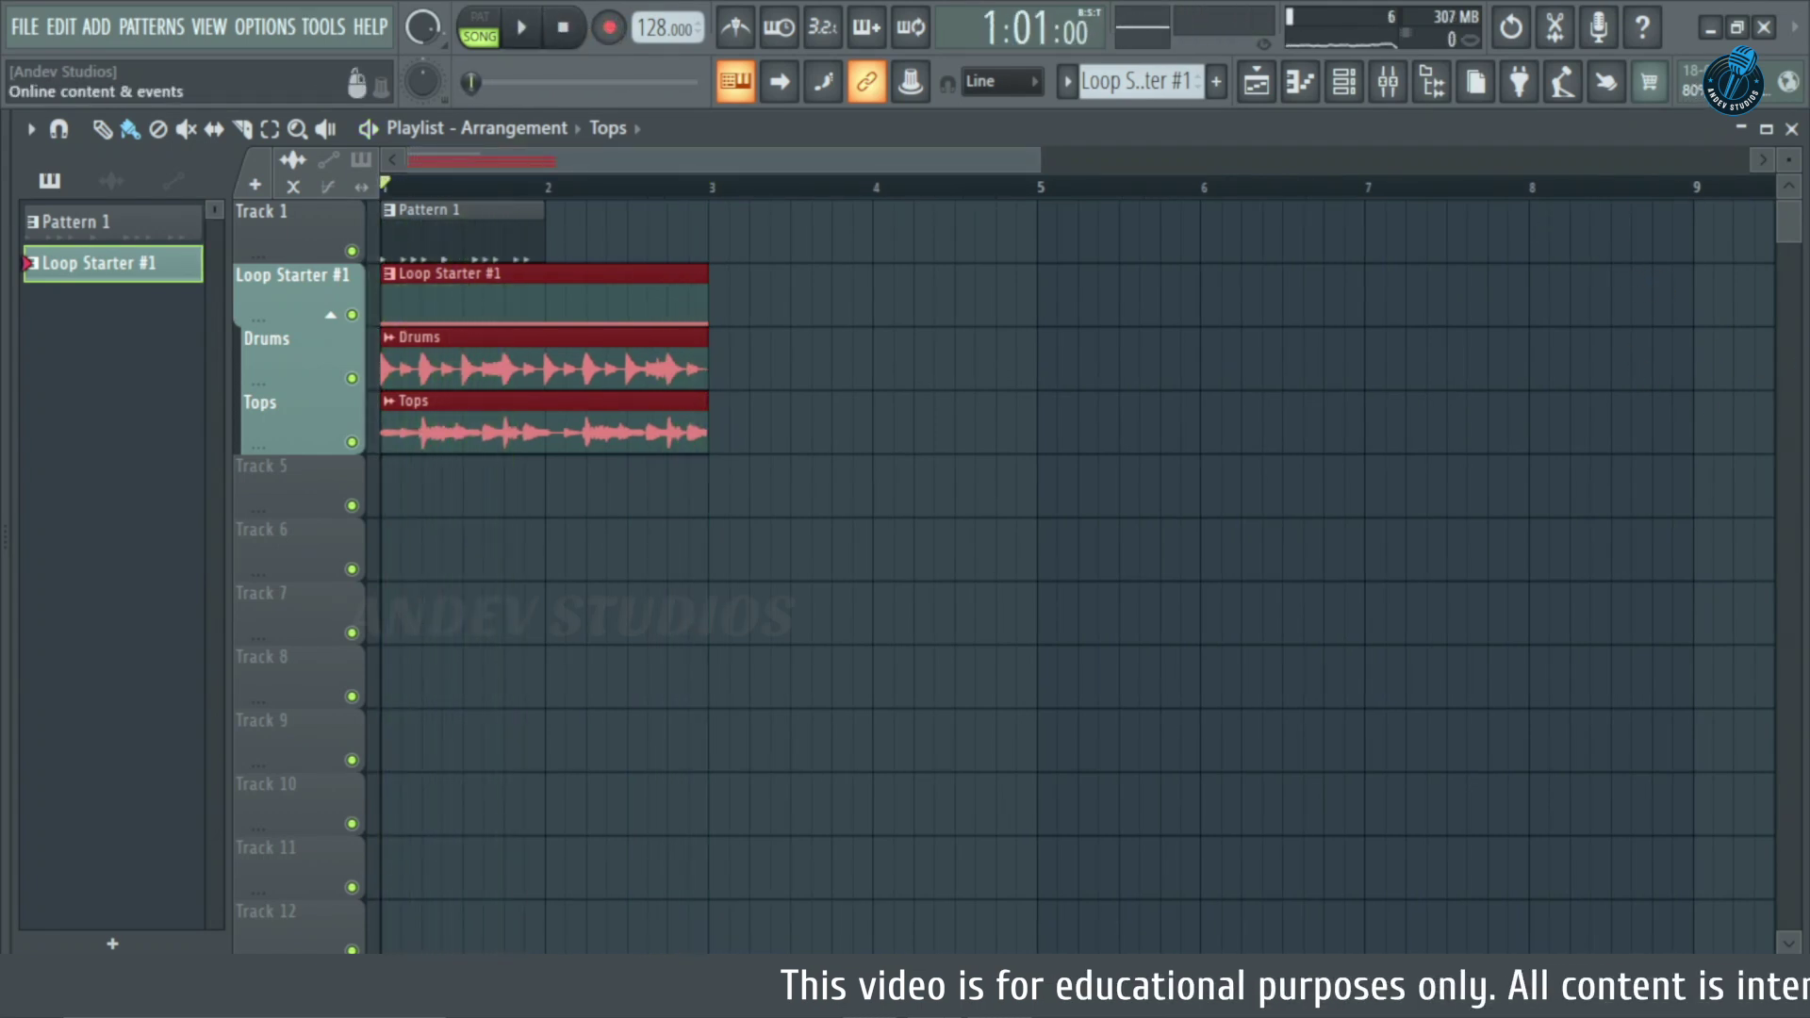
Open the Online content & events panel beside the playlist and select its GOPHER tab.
{"action": "left_click", "coordinate": [1781, 81]}
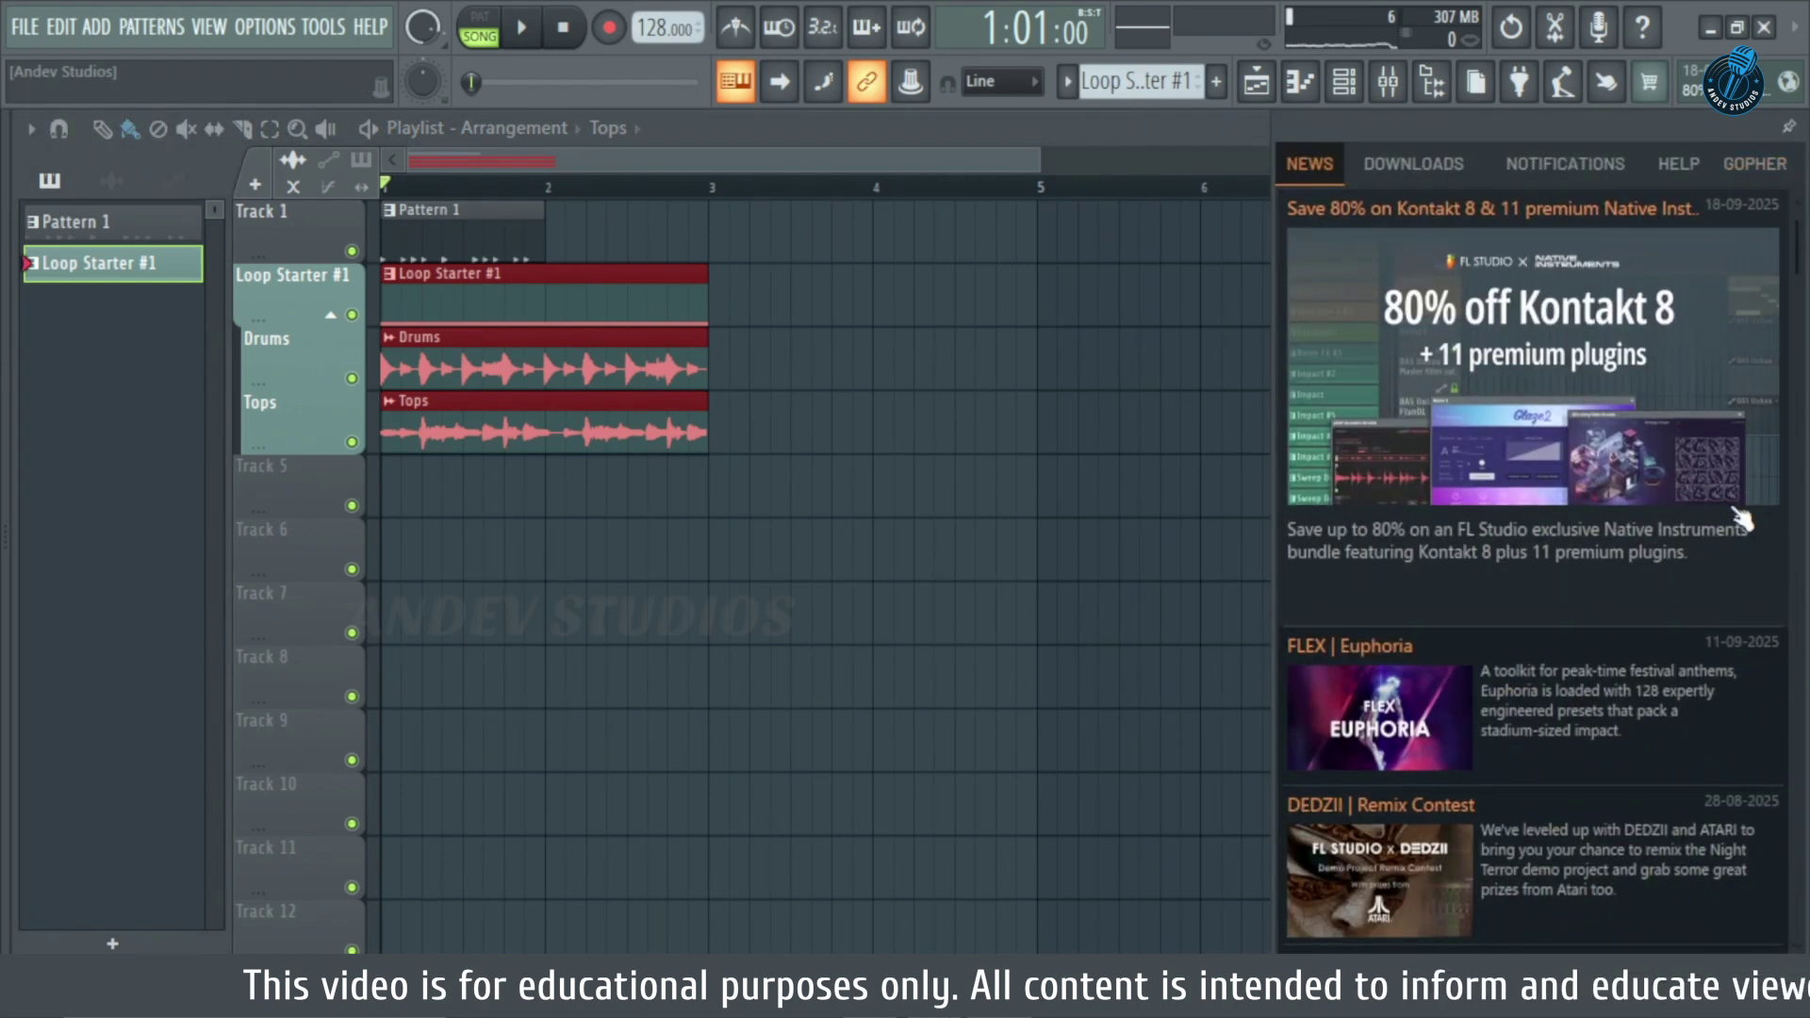
{"action": "scroll", "coordinate": [1739, 516], "scroll_direction": "down", "scroll_amount": 5}
{"action": "scroll", "coordinate": [1739, 517], "scroll_direction": "up", "scroll_amount": 6}
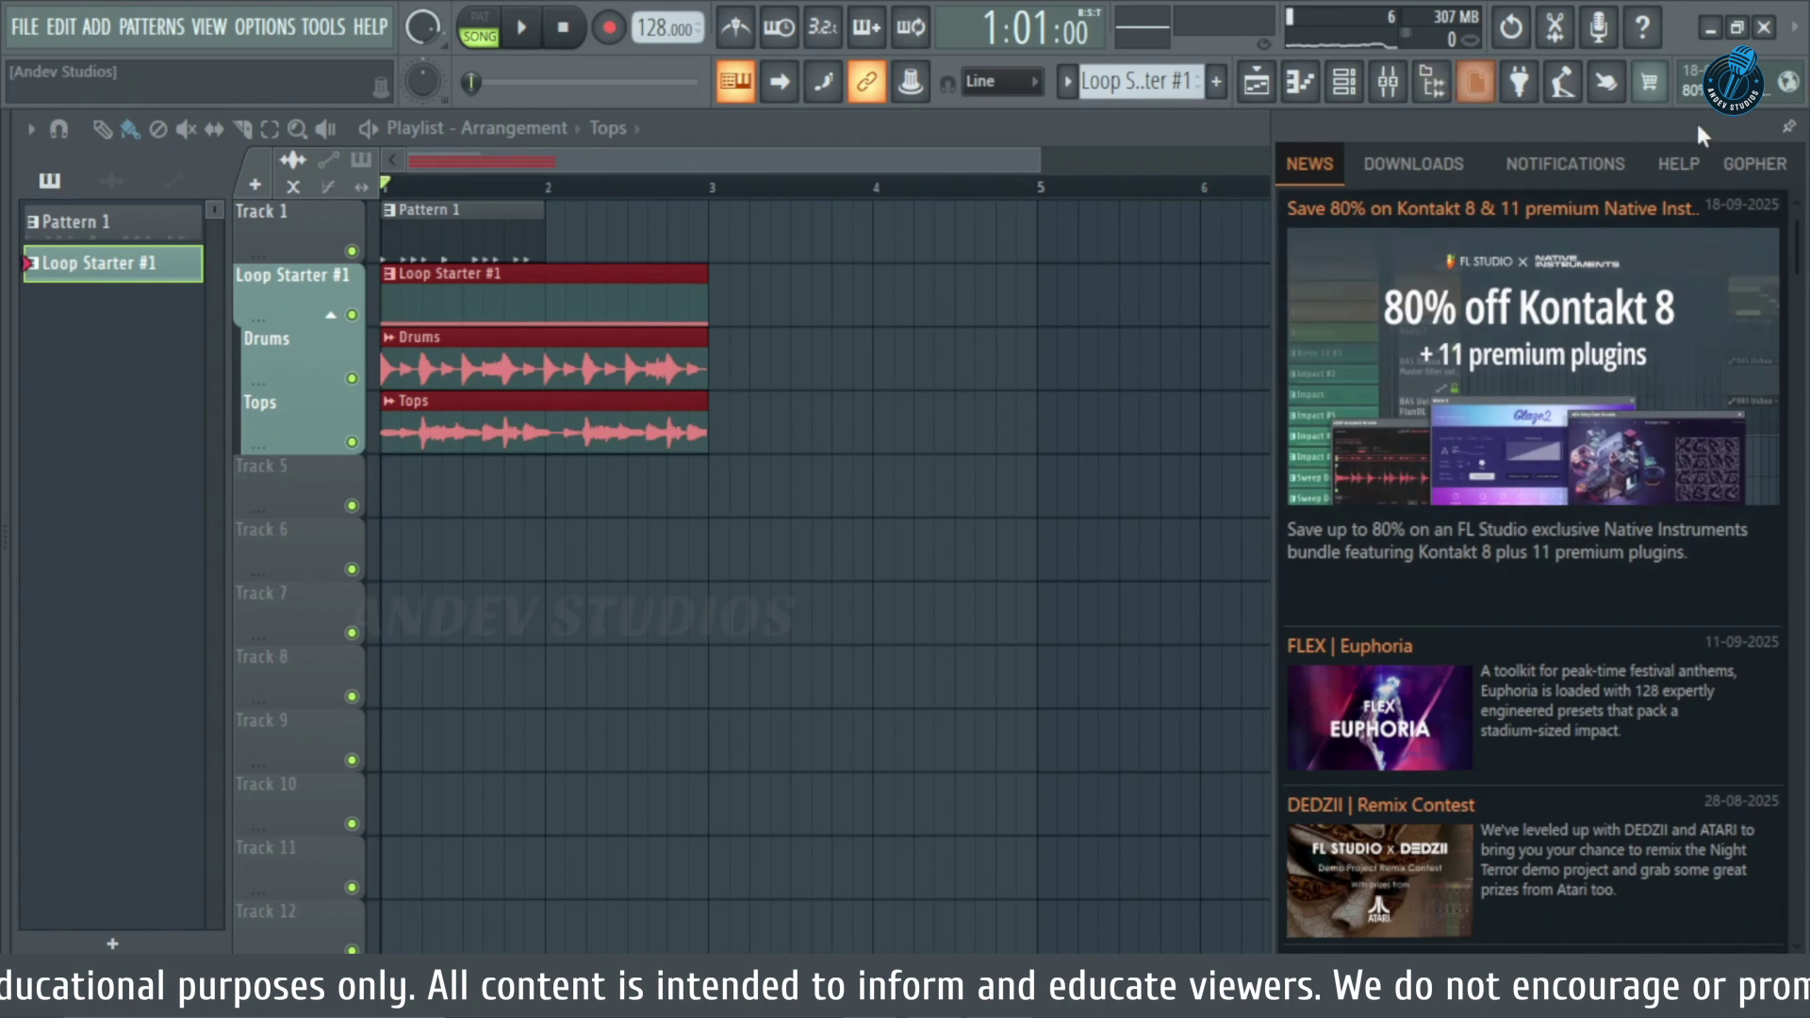
{"action": "left_click", "coordinate": [1760, 165]}
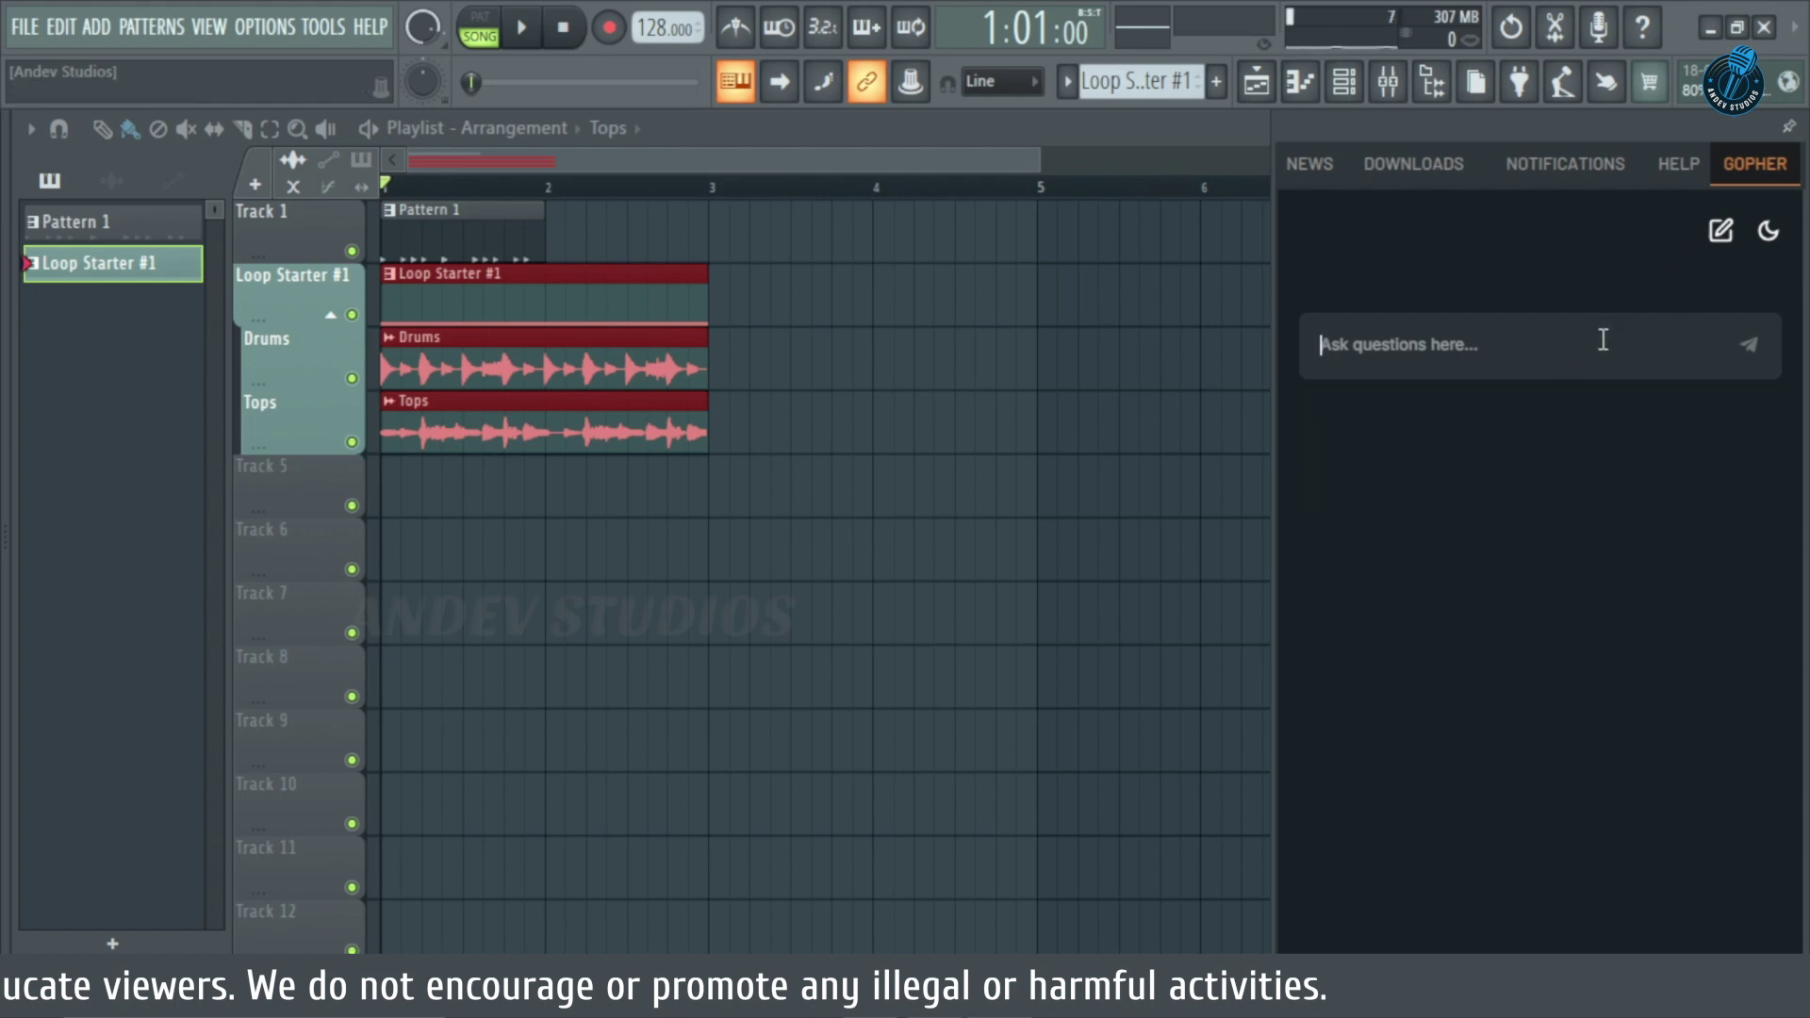
Ask Gopher 'How to install Flex packs manually' and read its answer about the Documents\Image-Line\FLEX\Packs folder.
{"action": "type", "text": "H"}
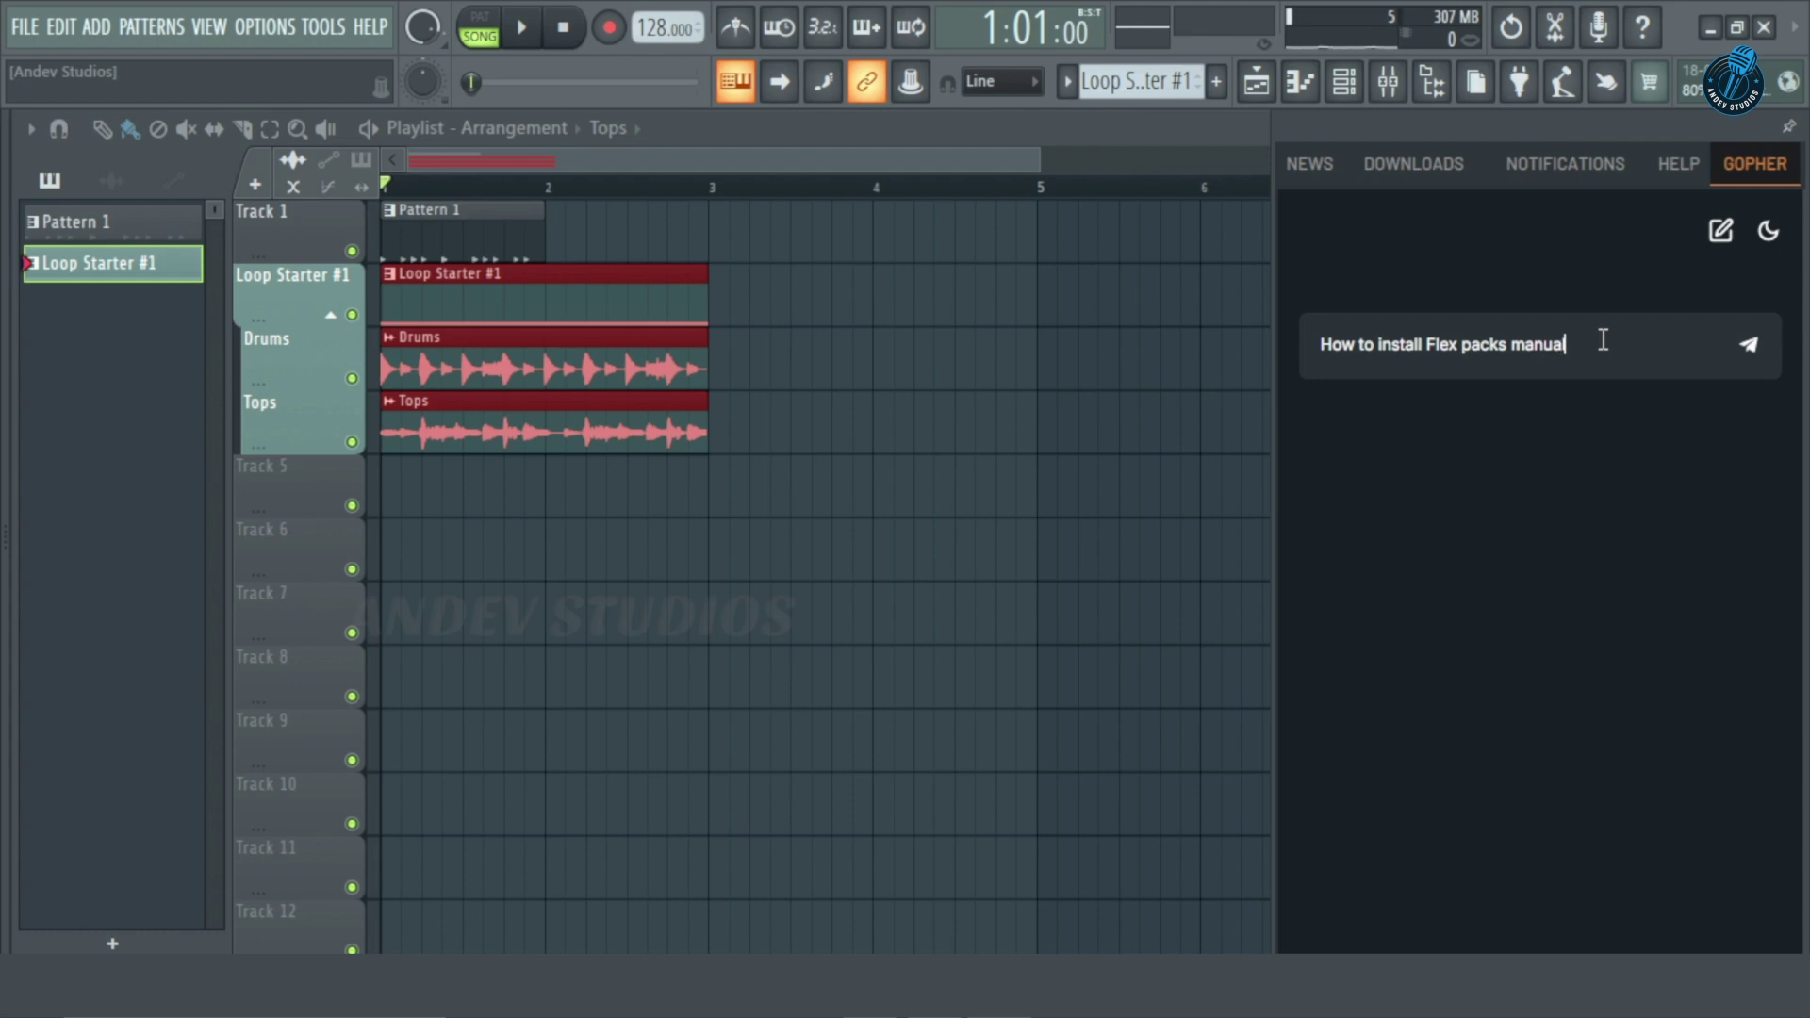
{"action": "key", "text": "Return"}
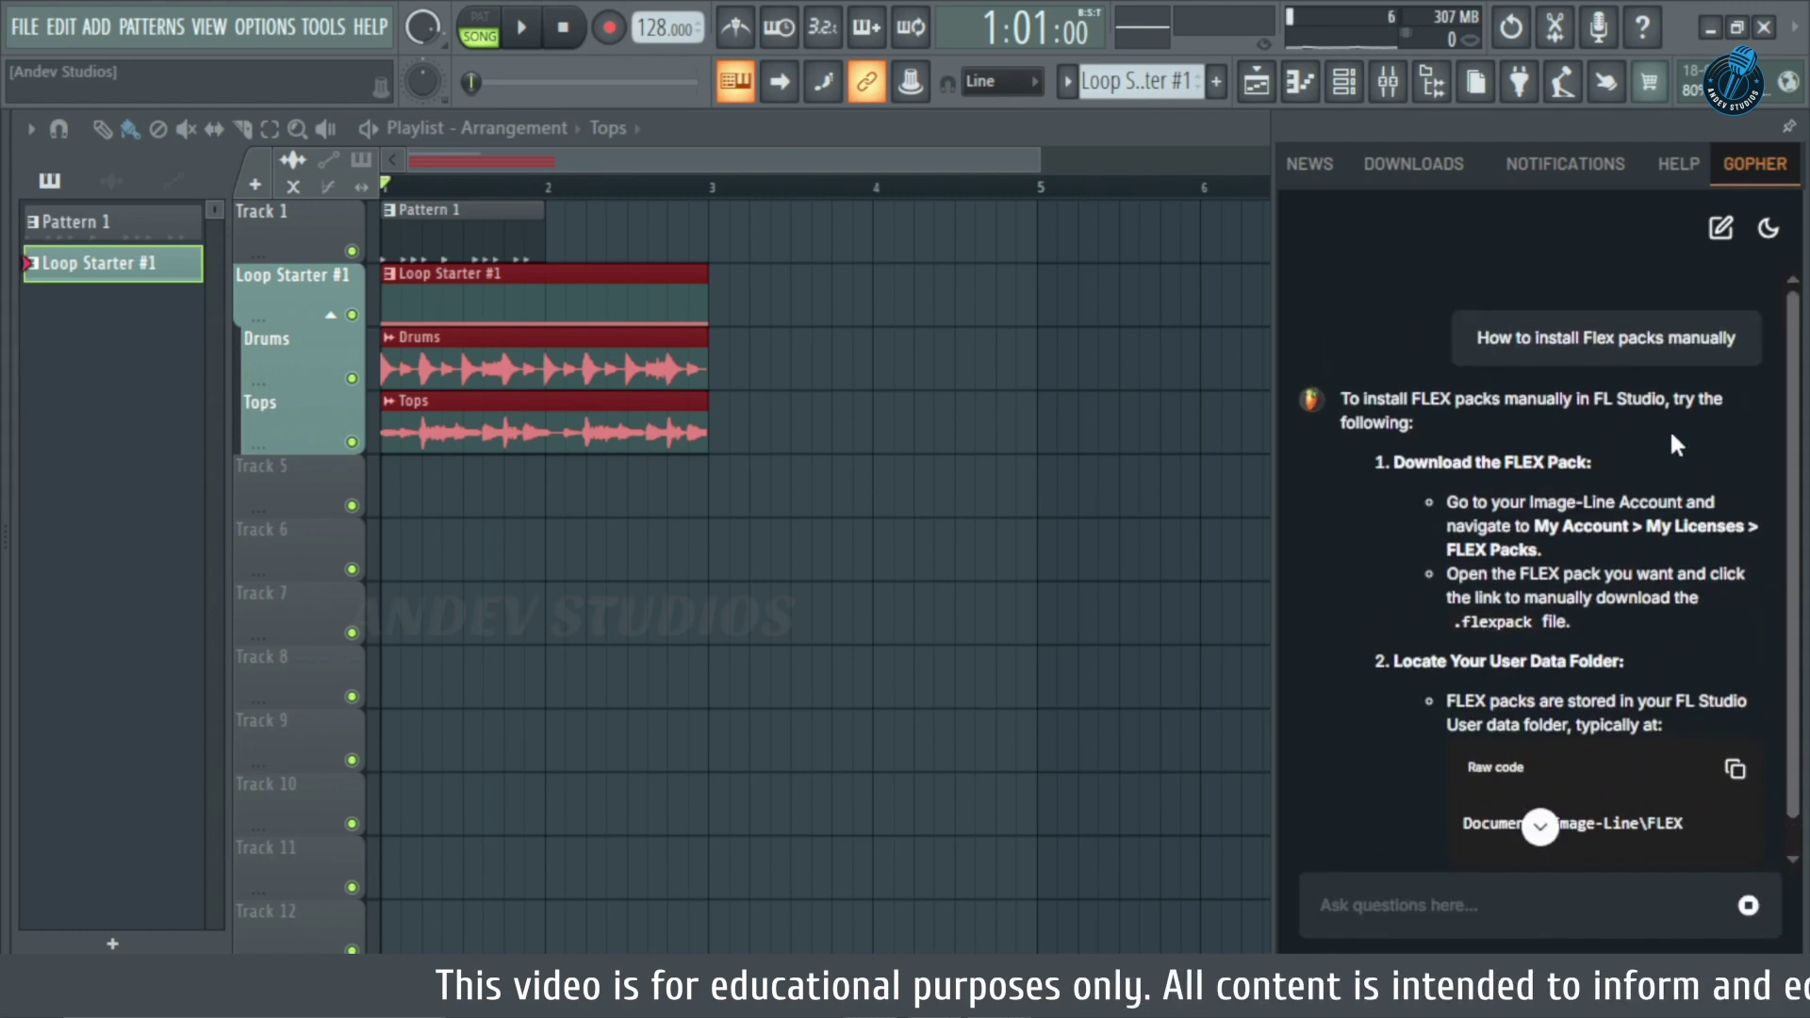
{"action": "scroll", "coordinate": [1697, 574], "scroll_direction": "down", "scroll_amount": 1}
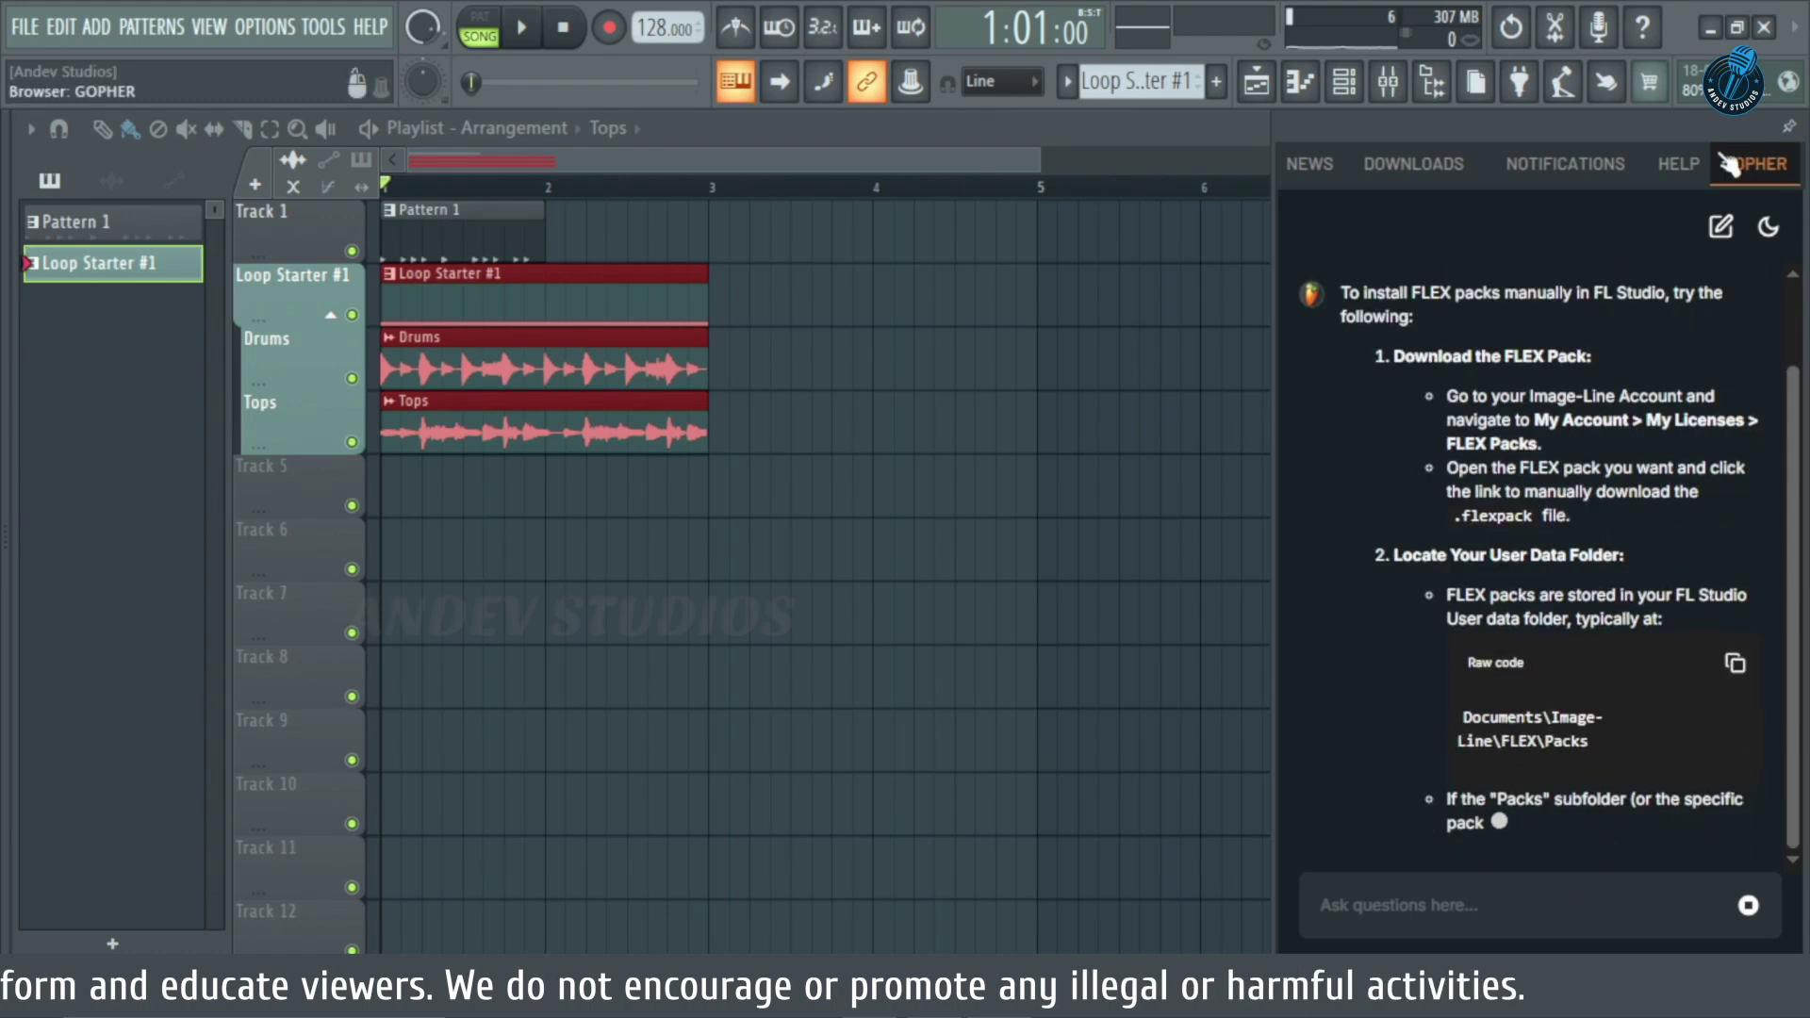
Browse the online panel's HELP, NOTIFICATIONS, DOWNLOADS and NEWS pages.
{"action": "left_click", "coordinate": [1679, 164]}
{"action": "left_click", "coordinate": [1592, 168]}
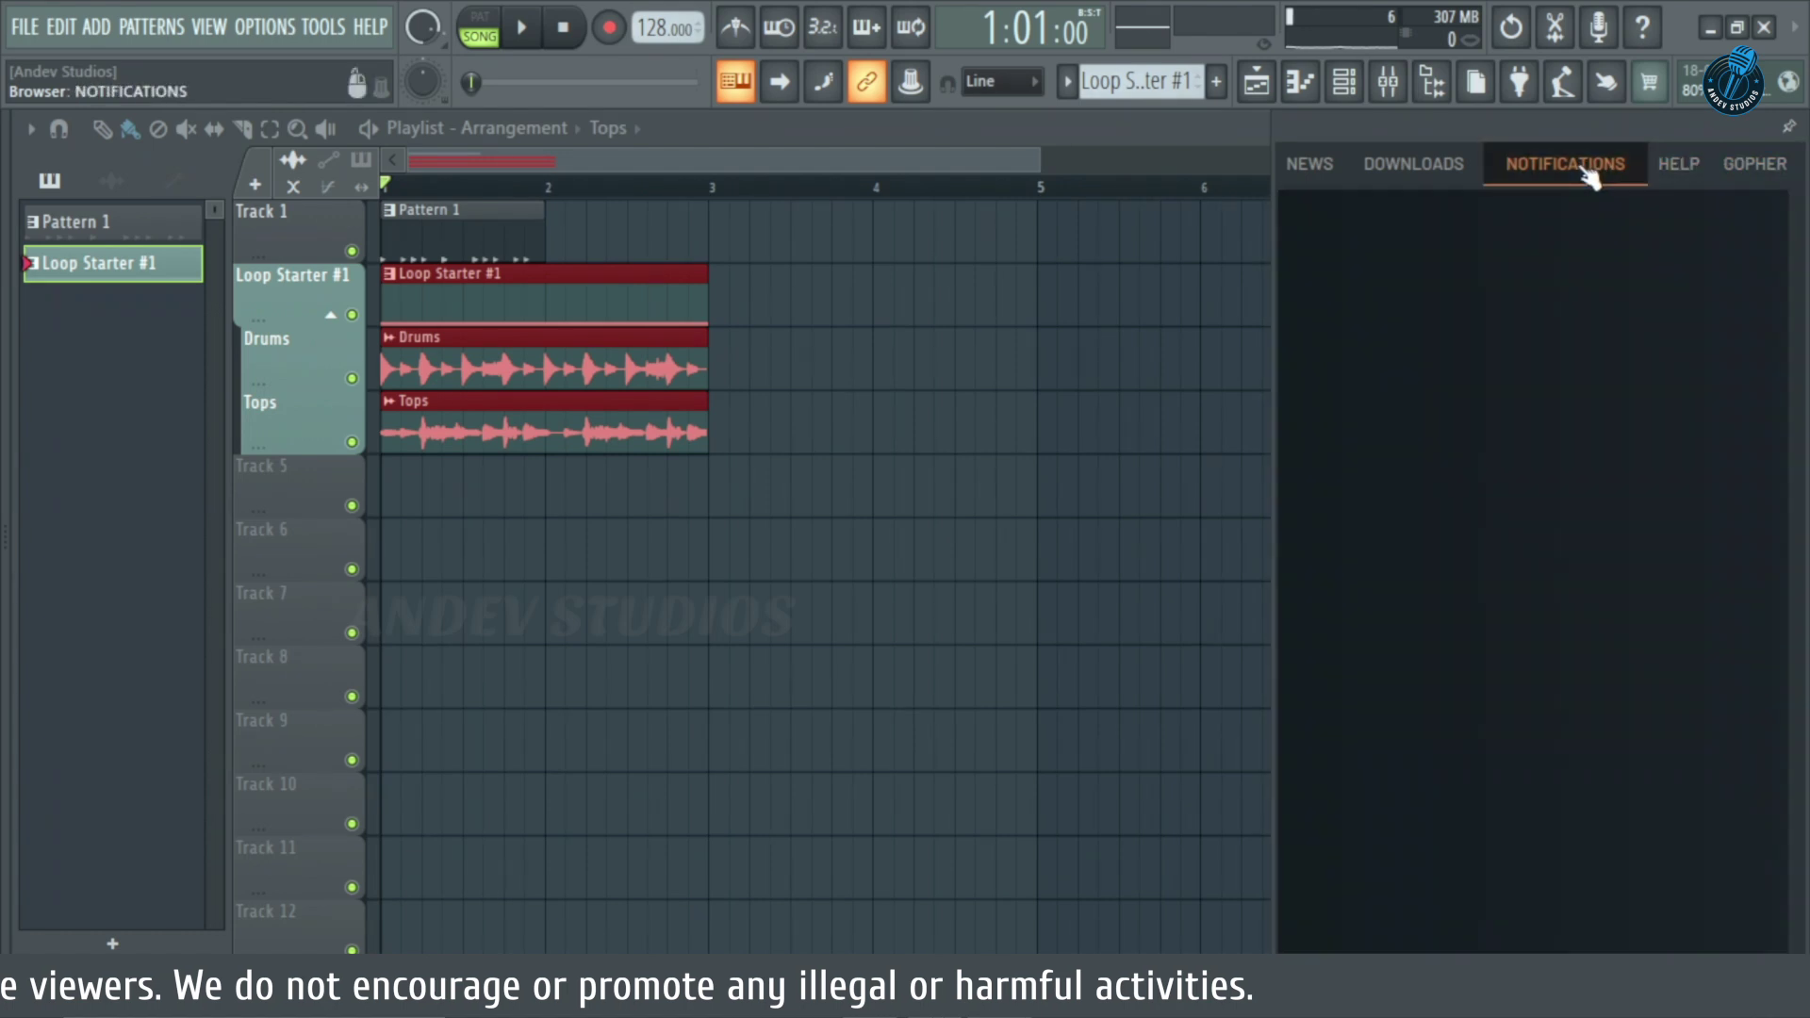
{"action": "left_click", "coordinate": [1415, 168]}
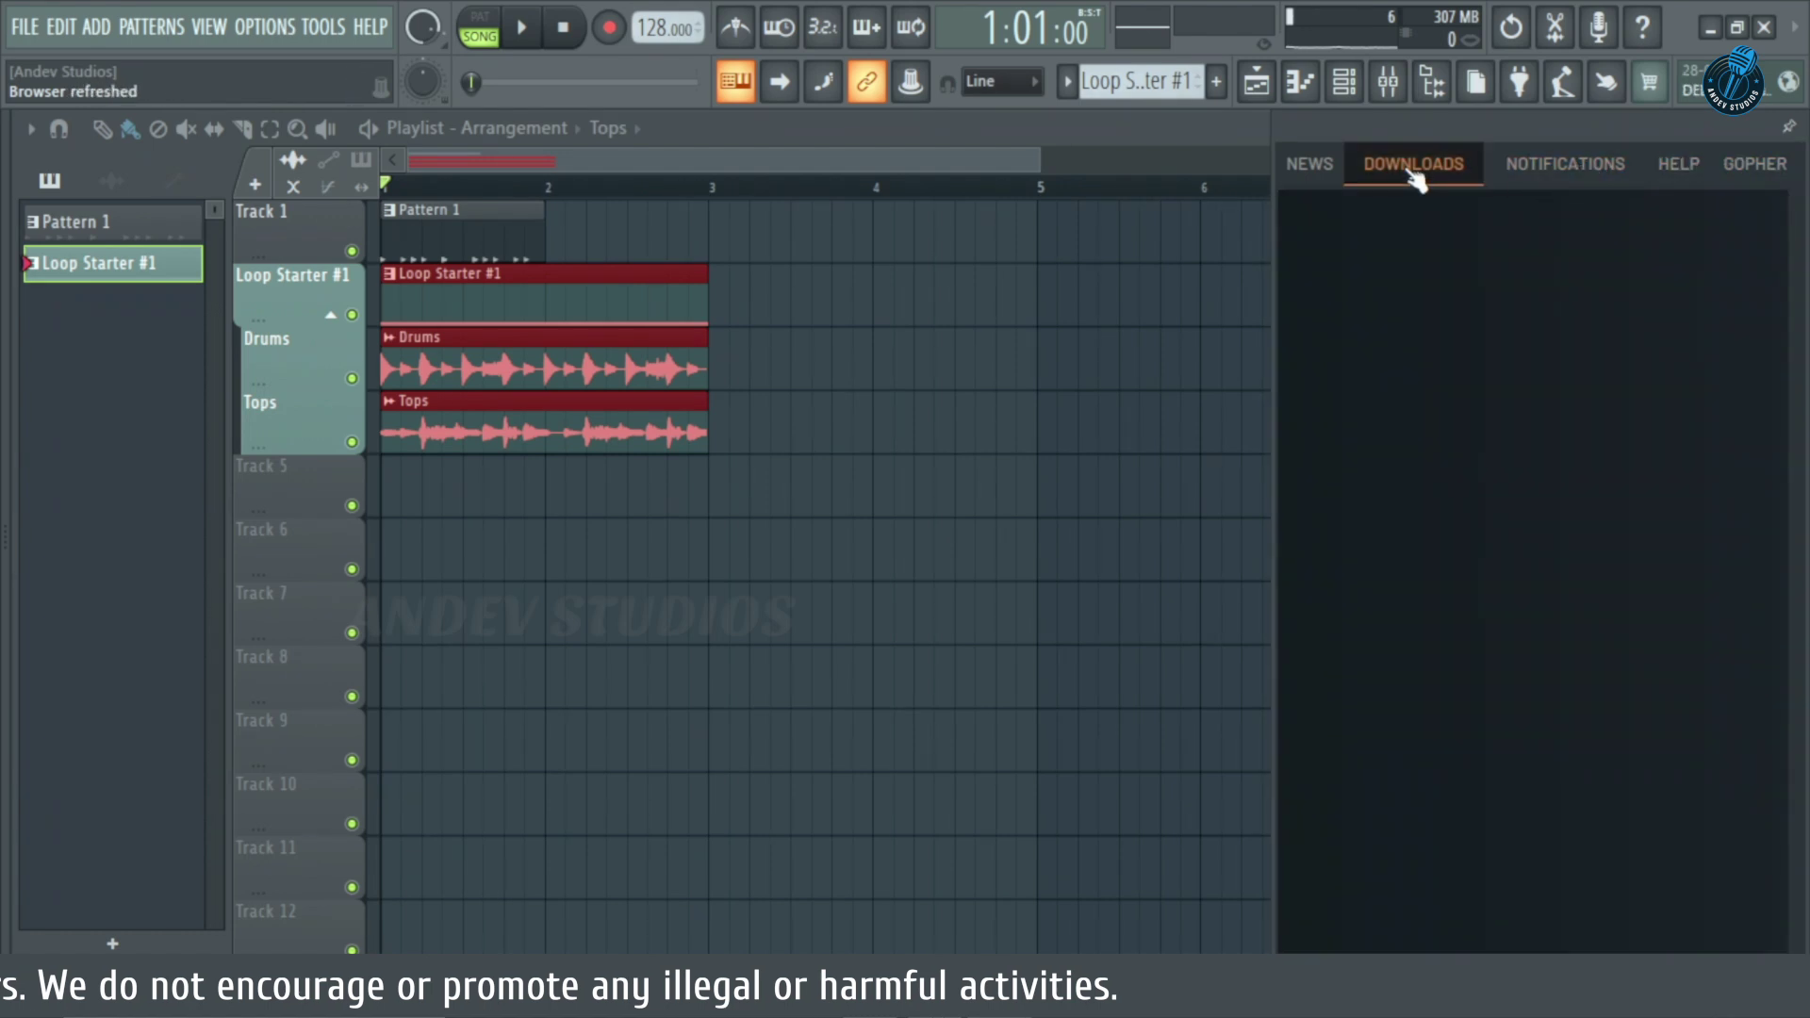
{"action": "left_click", "coordinate": [1310, 169]}
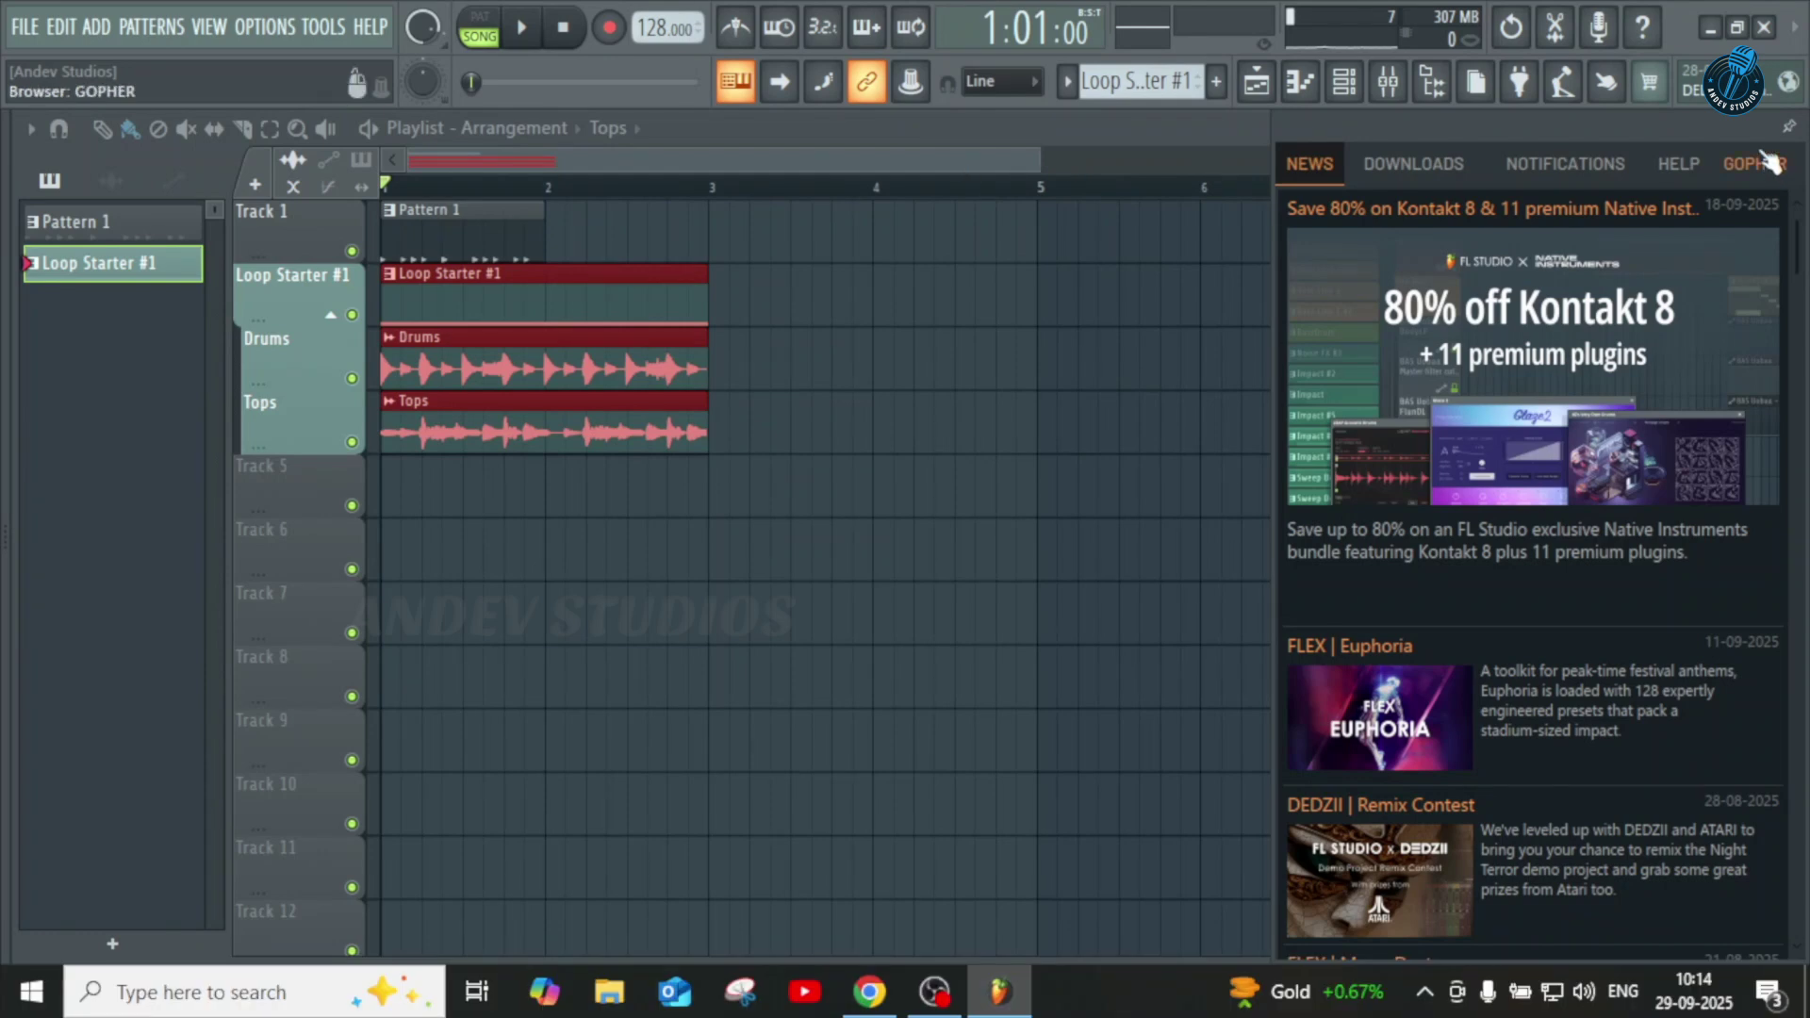
Close the online panel and open the official FL Studio tutorials from the HELP menu.
{"action": "left_click", "coordinate": [1694, 83]}
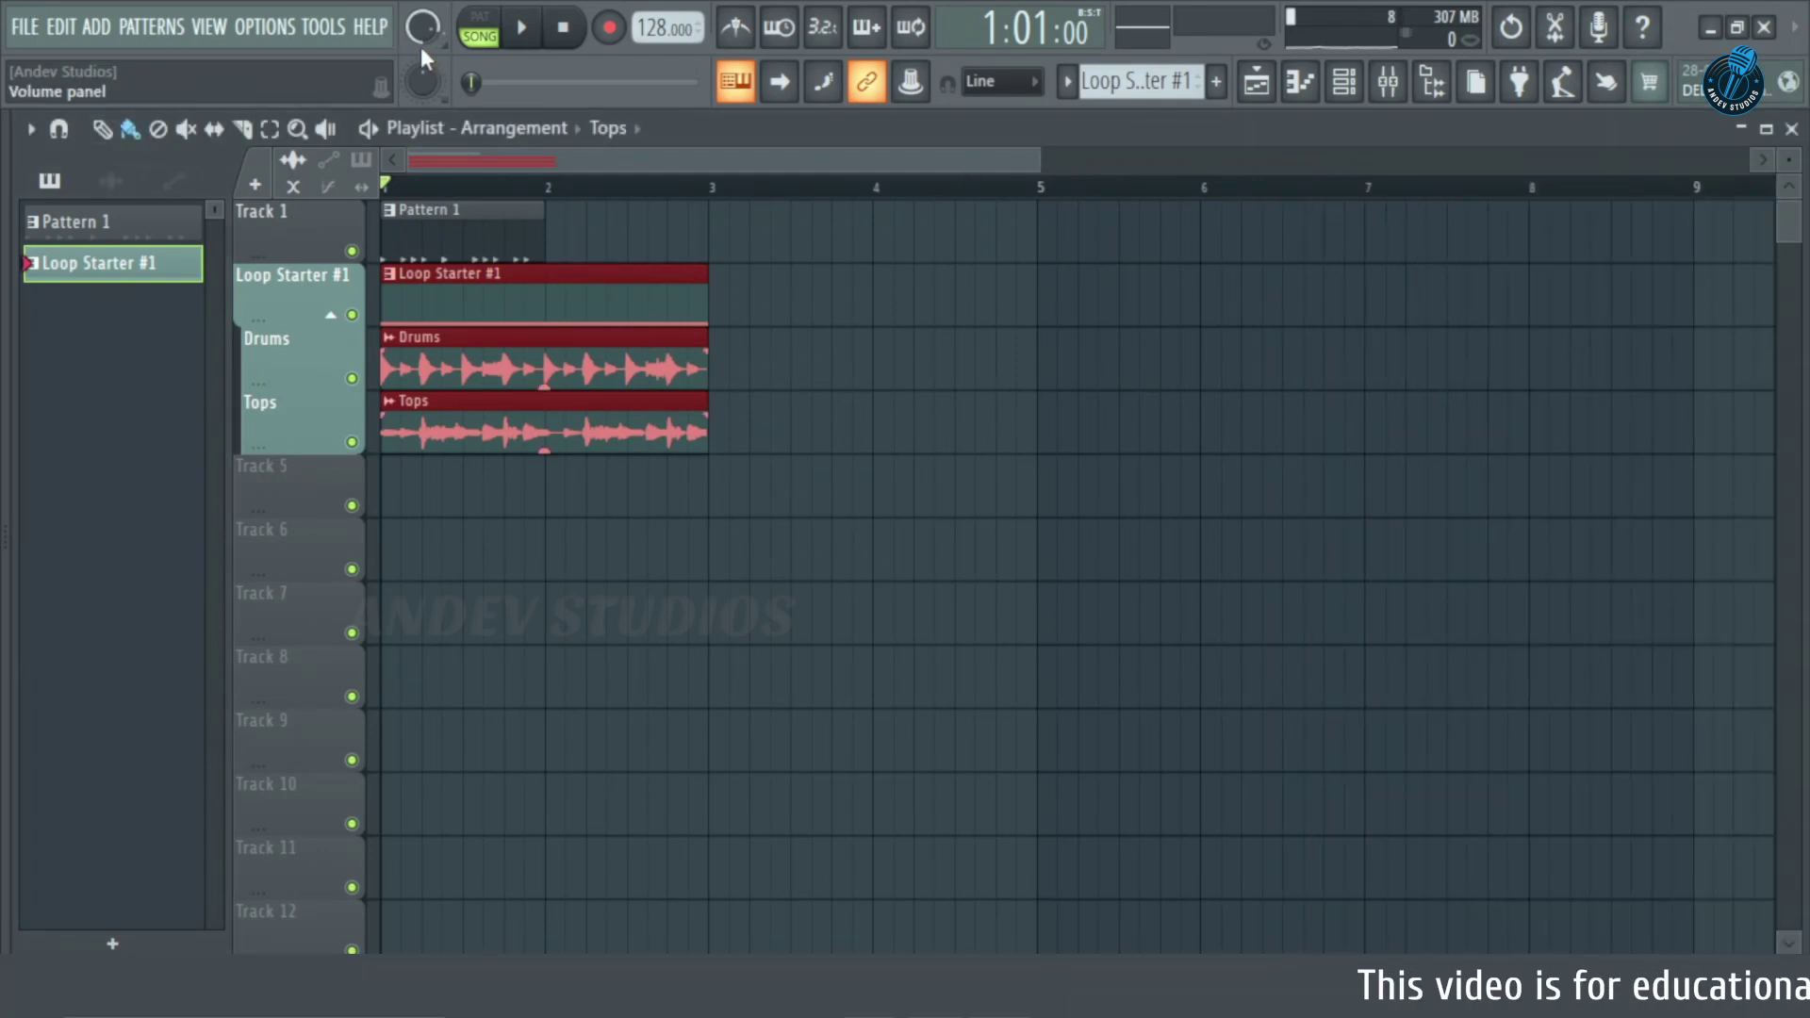
{"action": "left_click", "coordinate": [375, 29]}
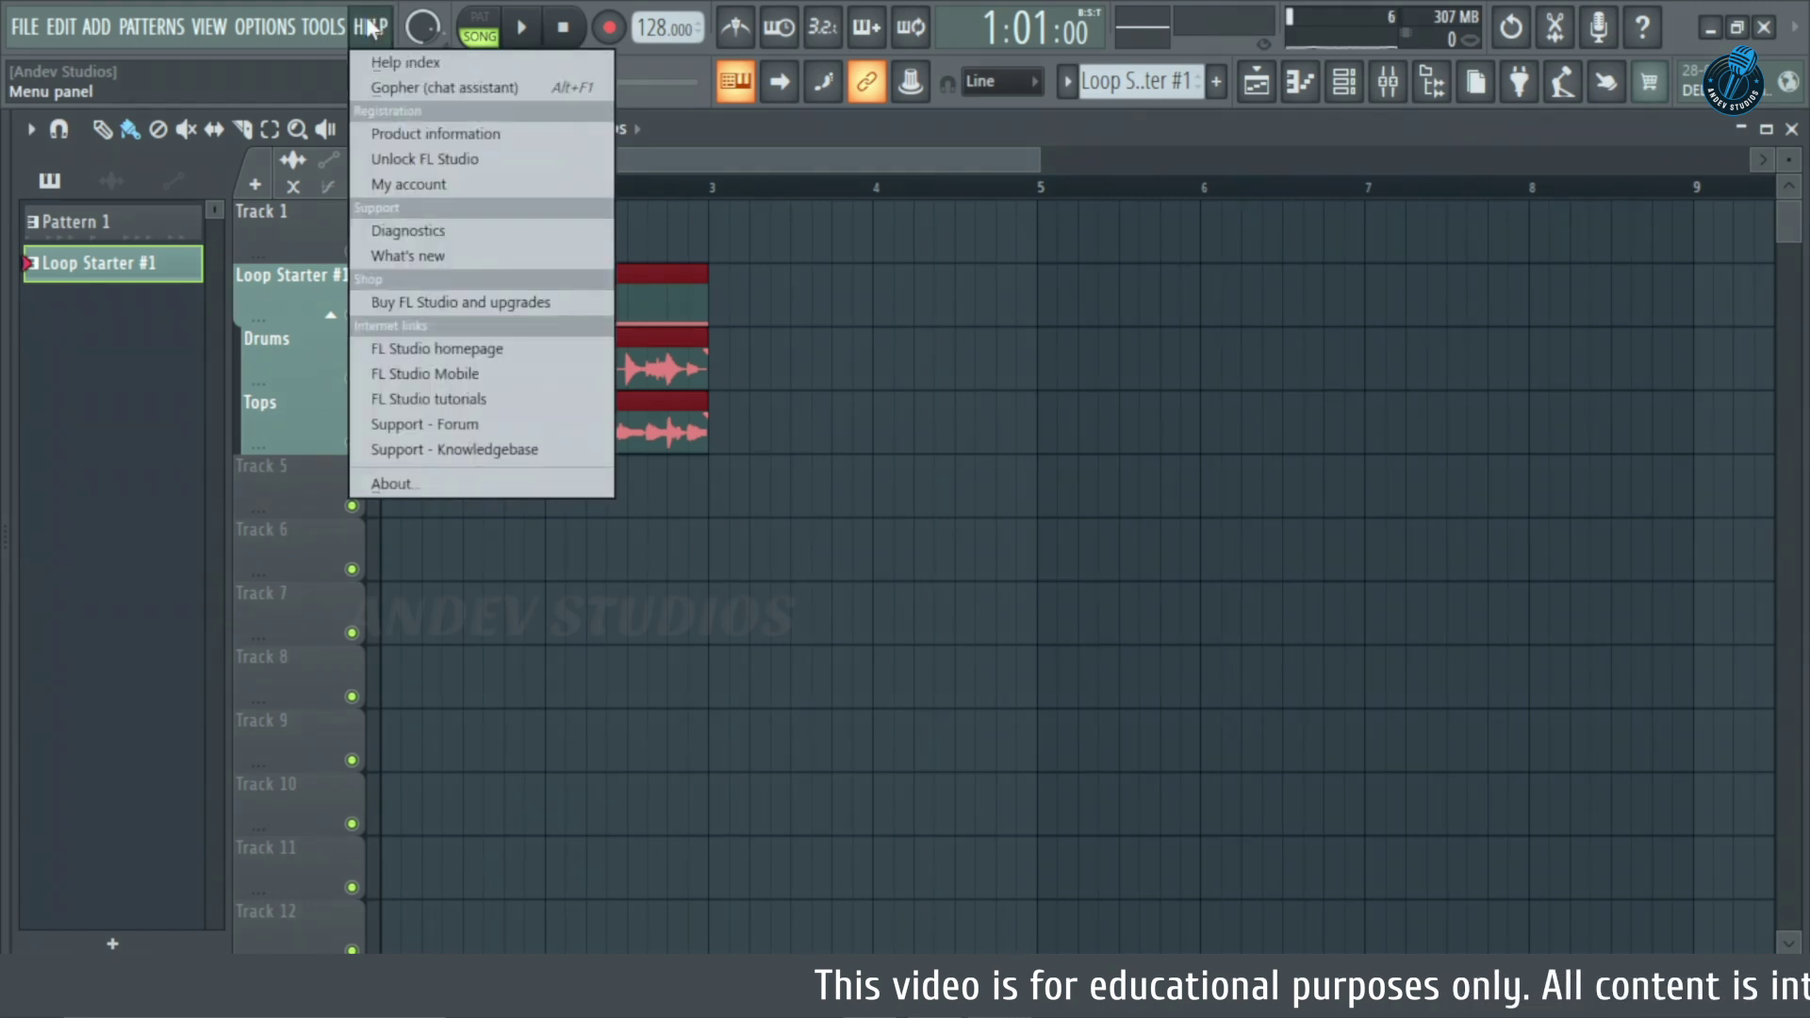
{"action": "left_click", "coordinate": [455, 397]}
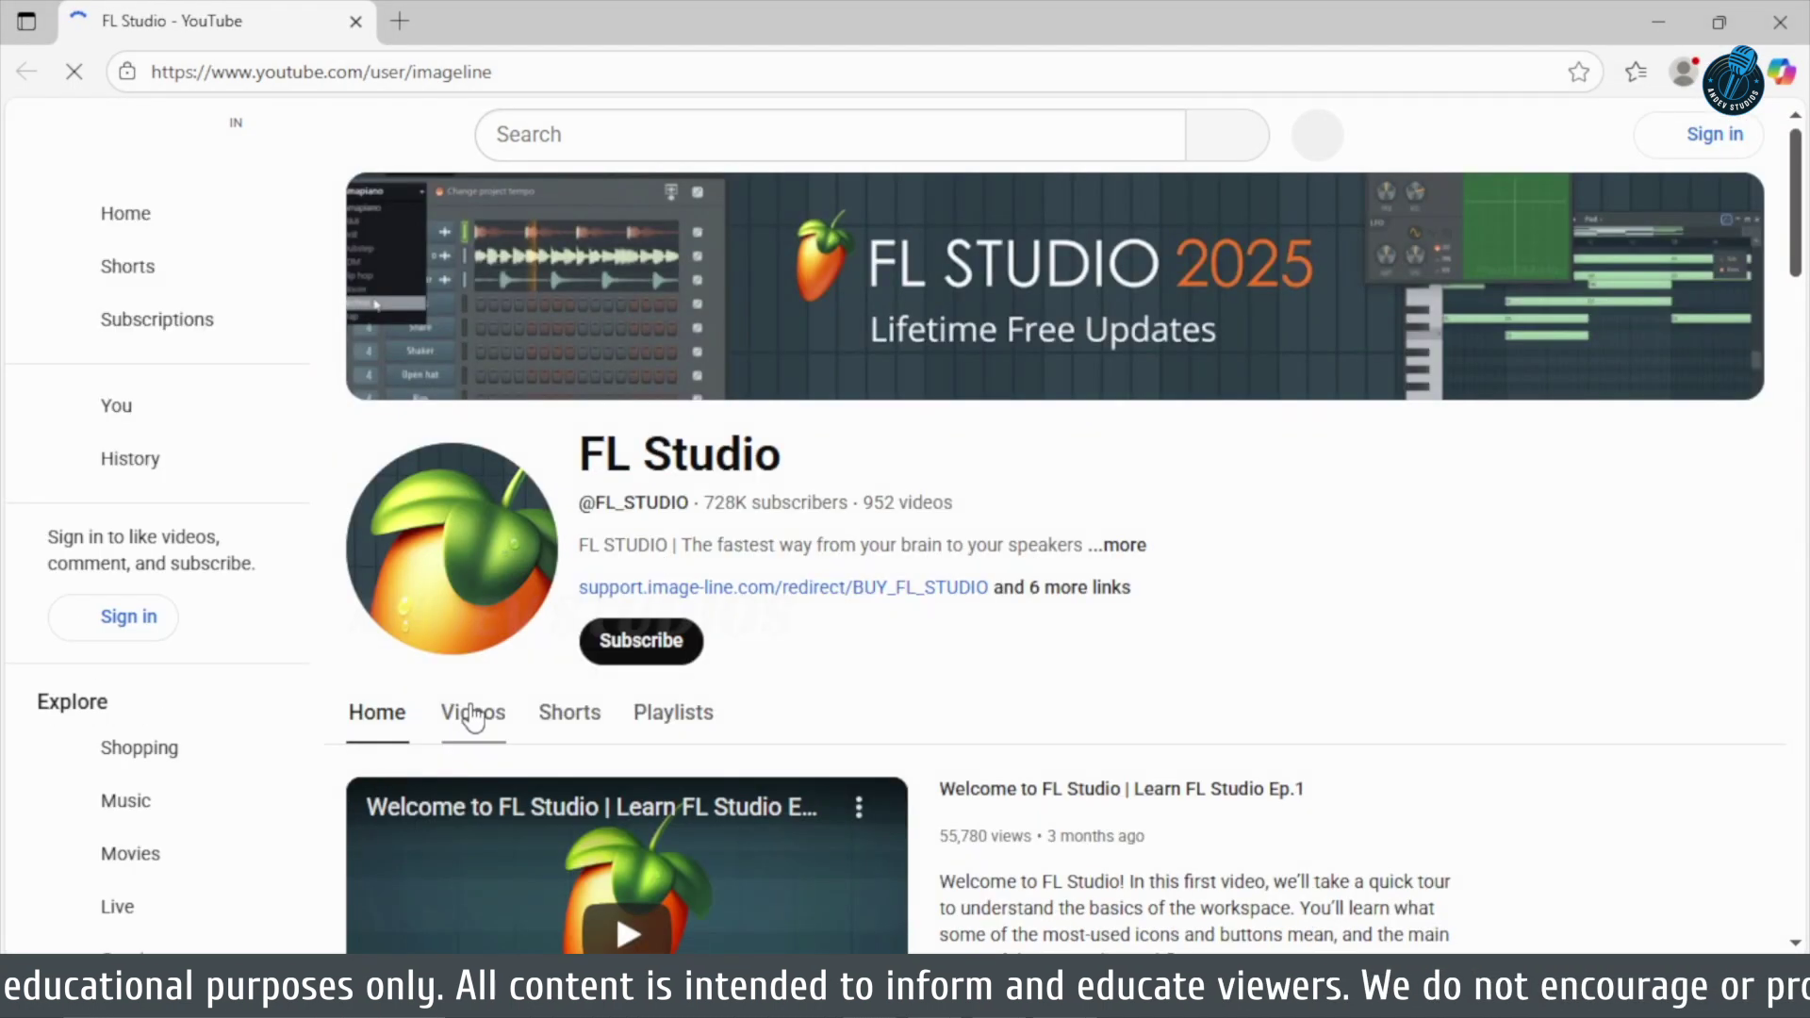
Browse the FL Studio YouTube channel's Videos list, scrolling through the video grid.
{"action": "left_click", "coordinate": [474, 714]}
{"action": "scroll", "coordinate": [1037, 528], "scroll_direction": "down", "scroll_amount": 4}
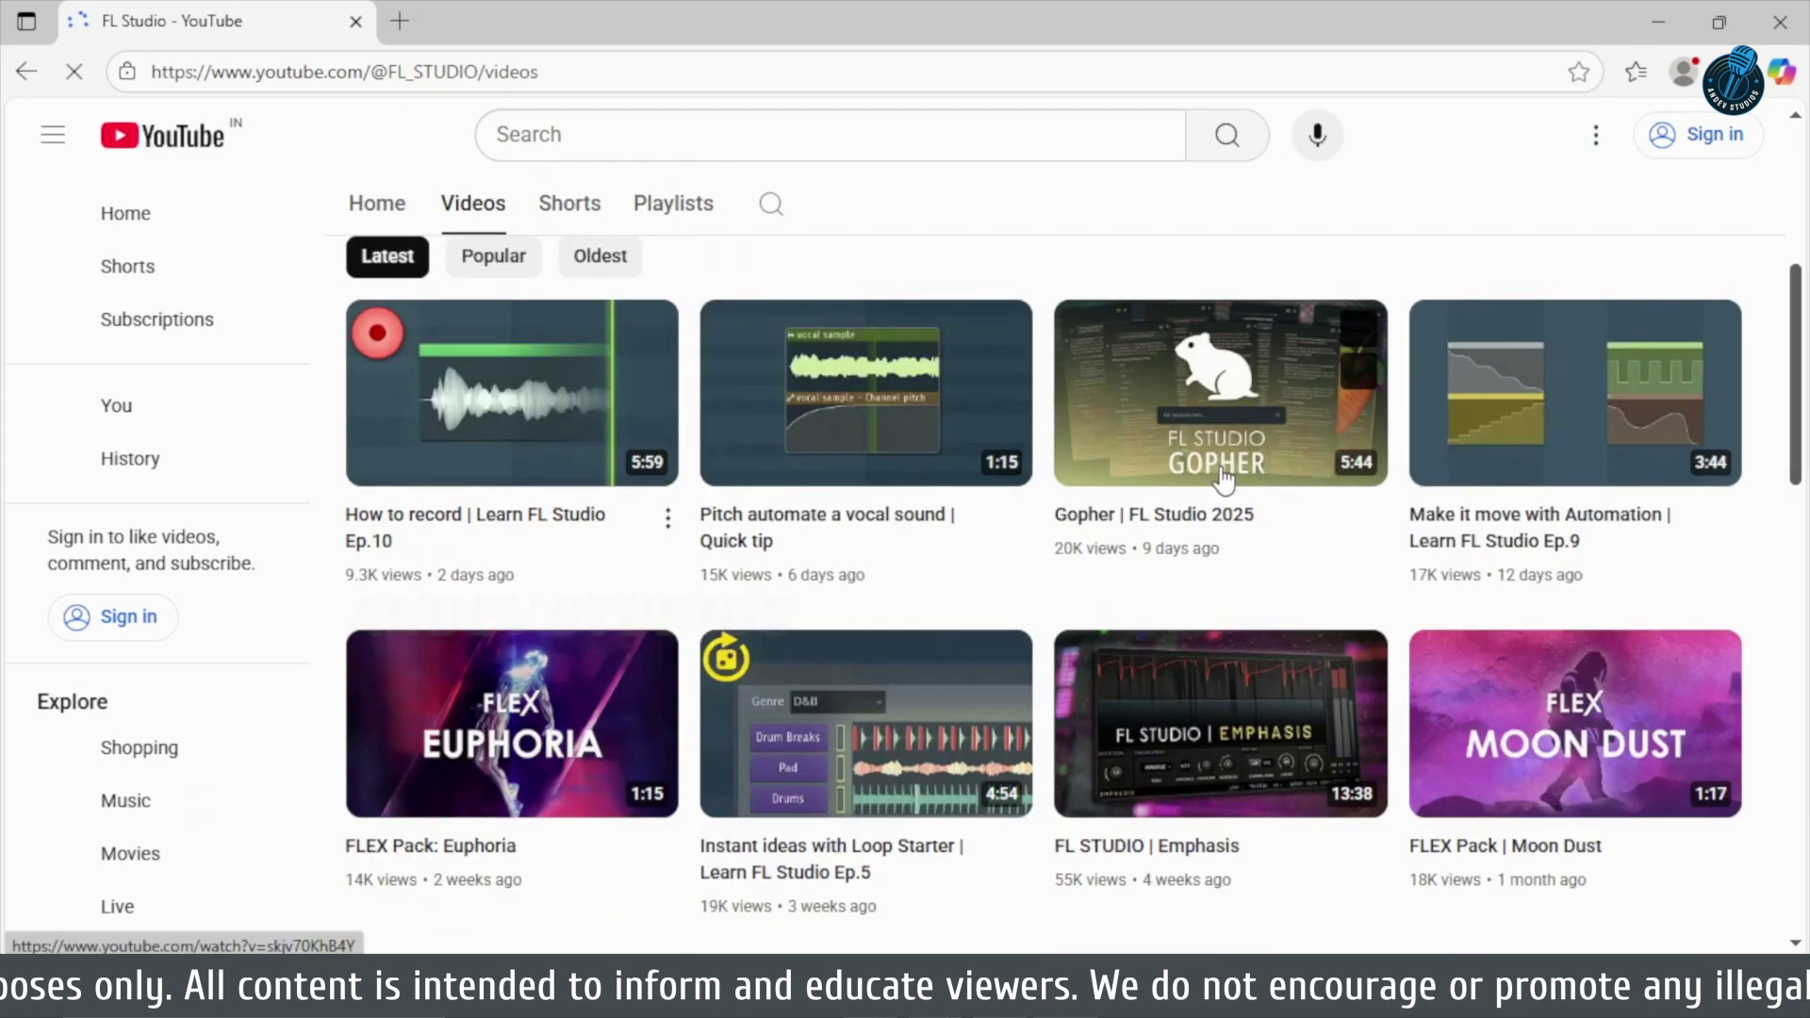
{"action": "scroll", "coordinate": [943, 566], "scroll_direction": "down", "scroll_amount": 15}
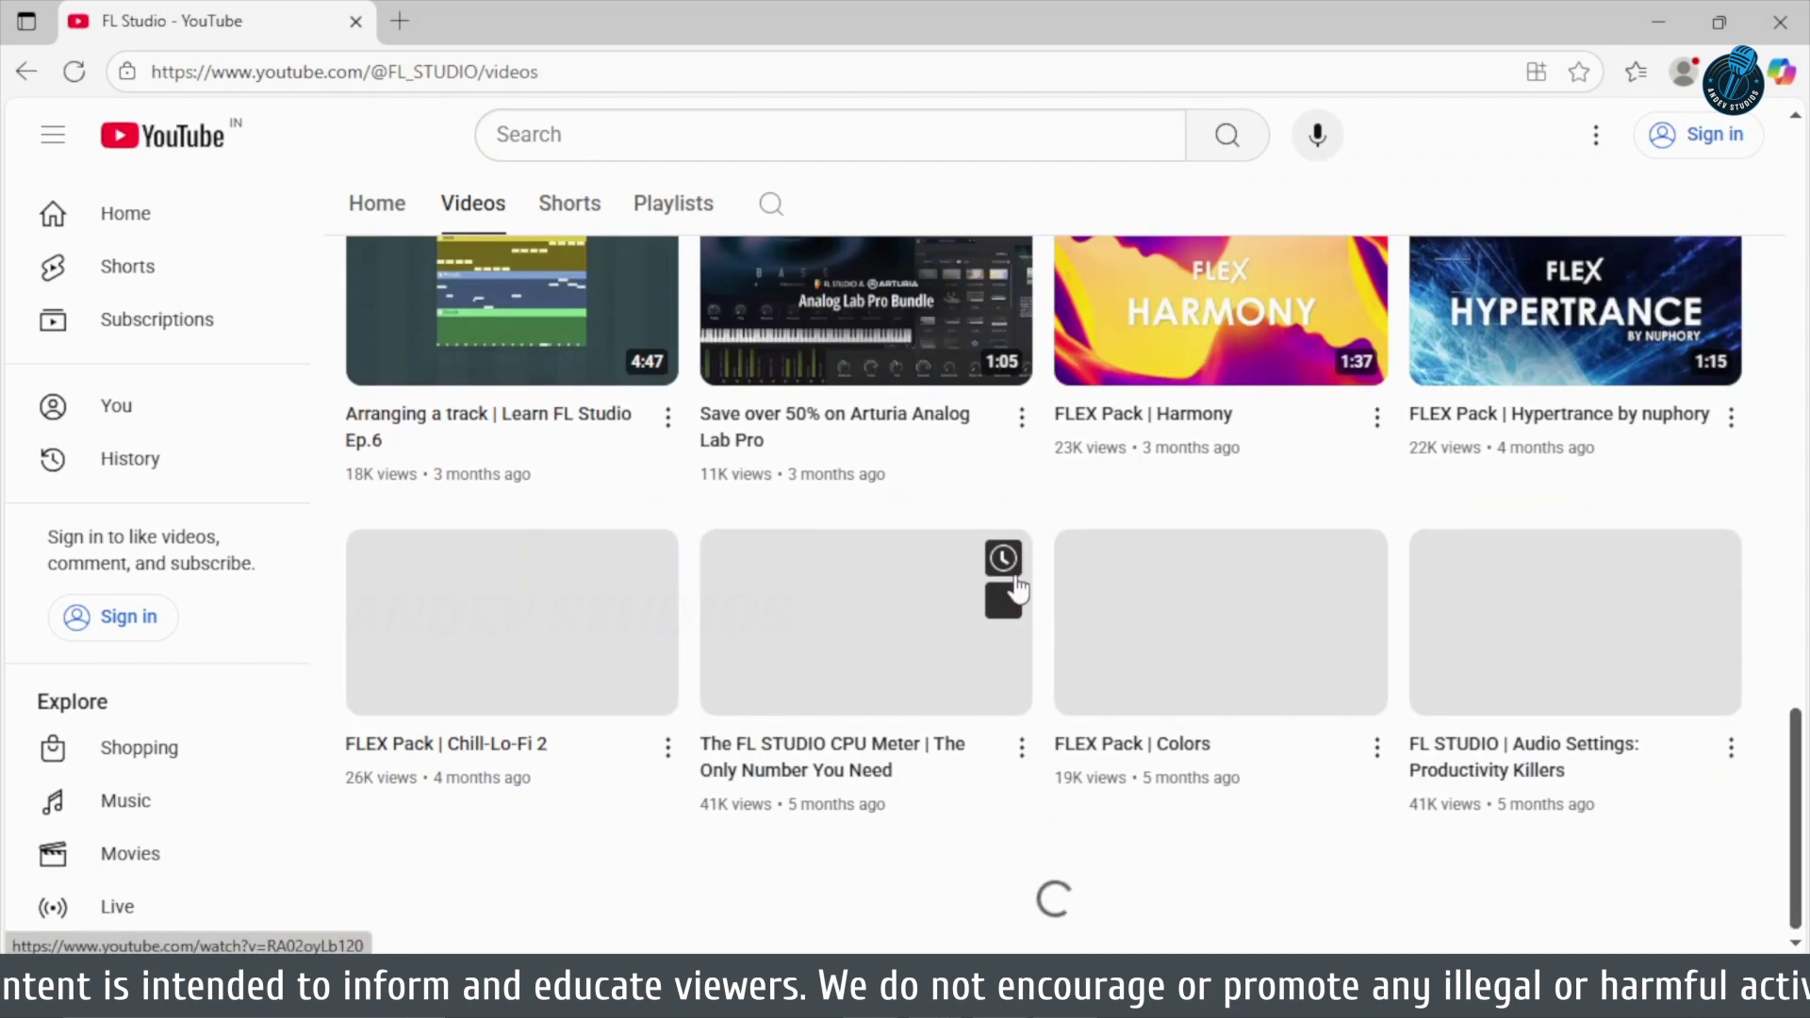
{"action": "scroll", "coordinate": [1019, 585], "scroll_direction": "up", "scroll_amount": 20}
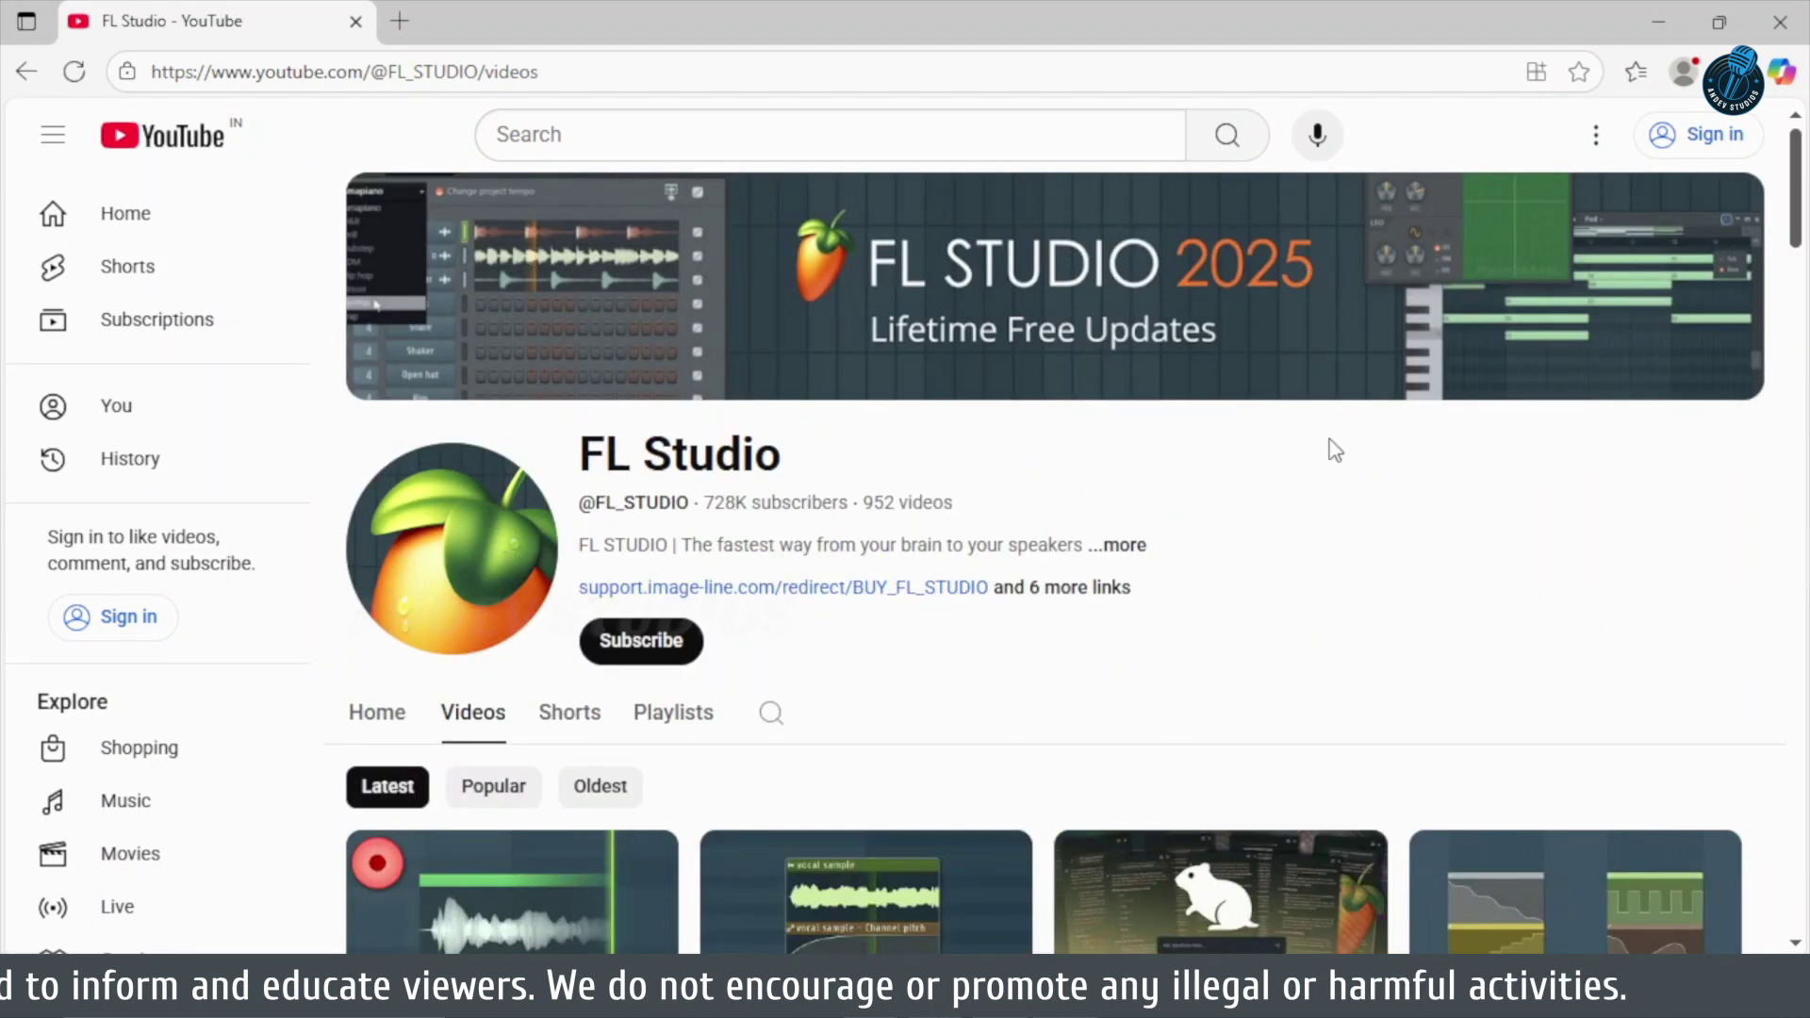
{"action": "scroll", "coordinate": [1207, 658], "scroll_direction": "down", "scroll_amount": 15}
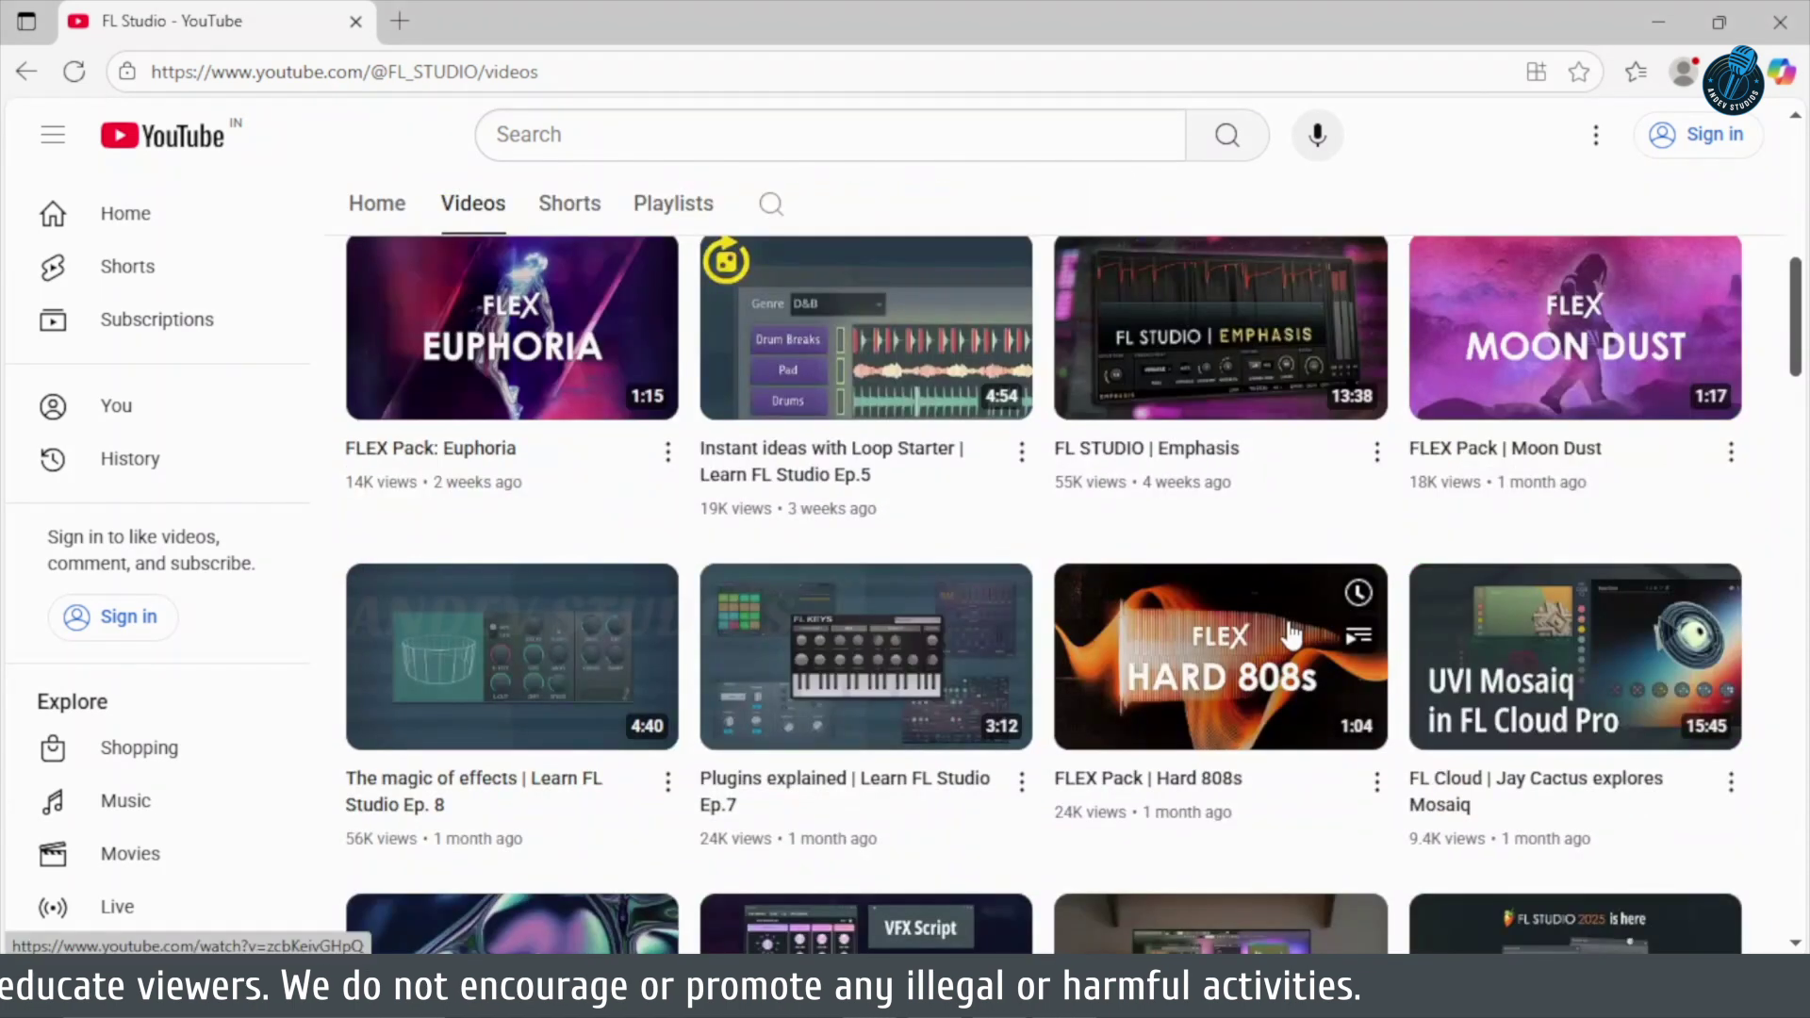
{"action": "scroll", "coordinate": [1289, 639], "scroll_direction": "down", "scroll_amount": 10}
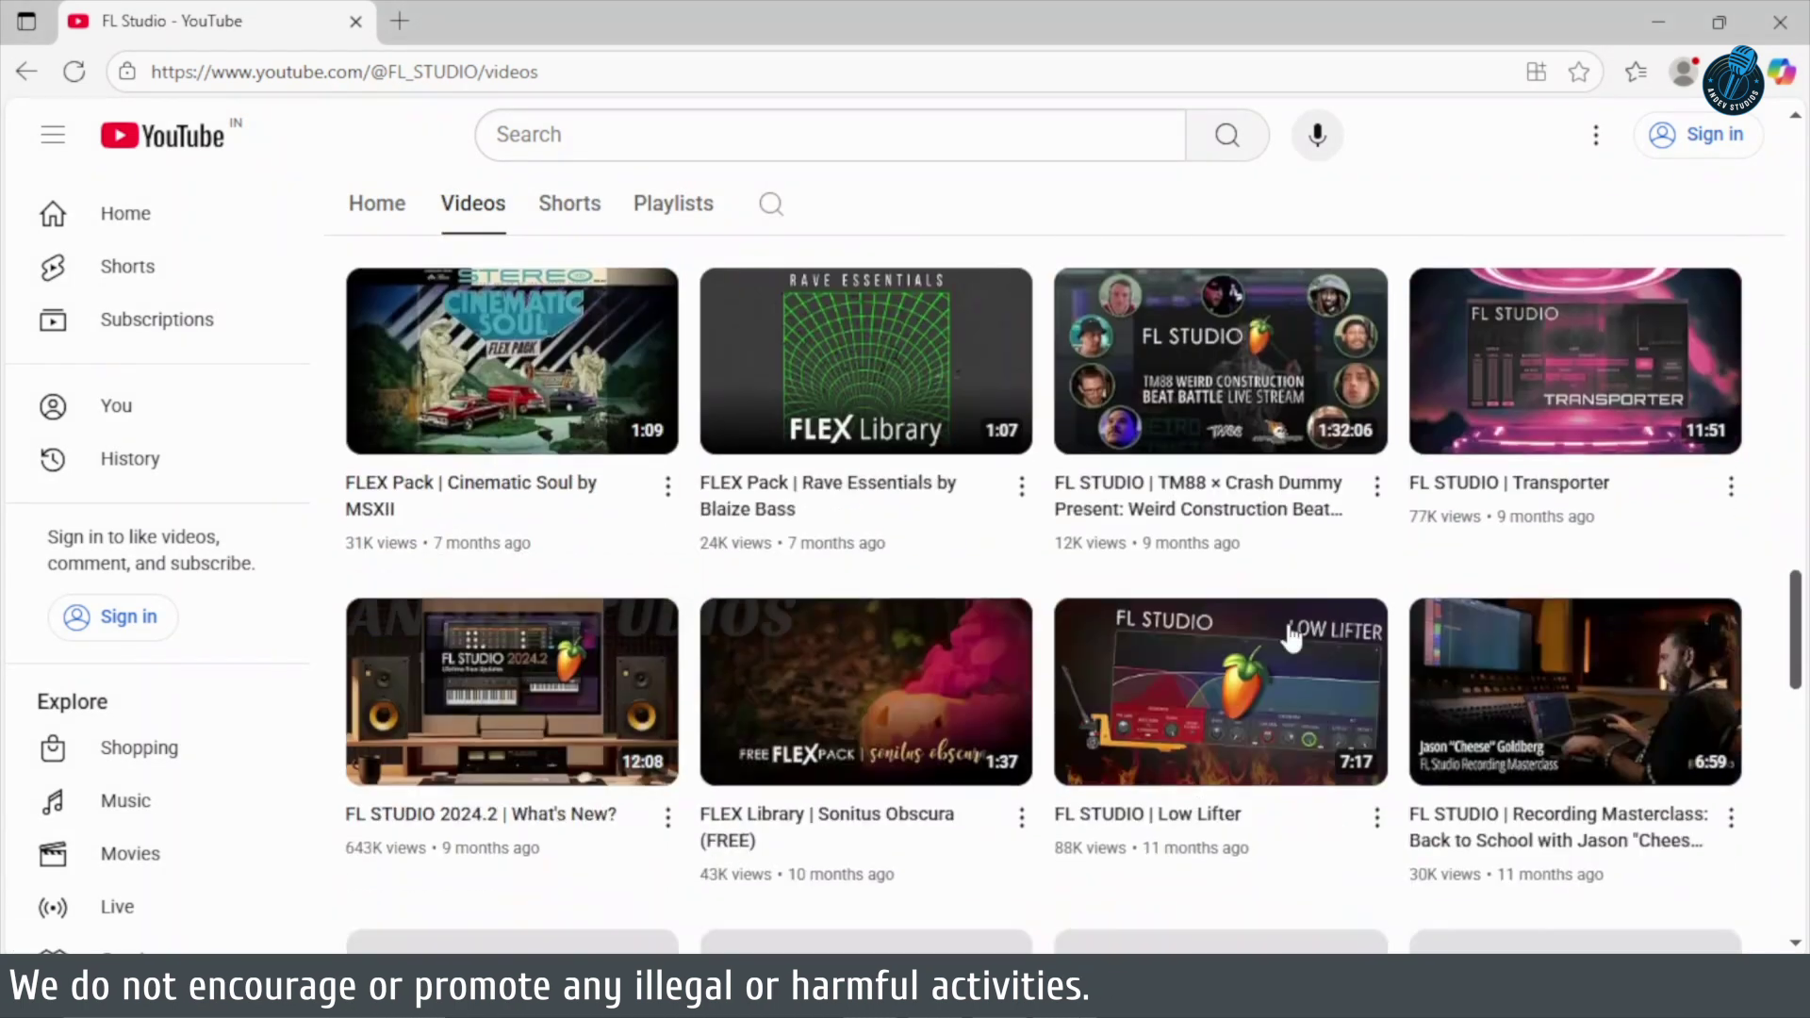
{"action": "scroll", "coordinate": [1287, 629], "scroll_direction": "up", "scroll_amount": 20}
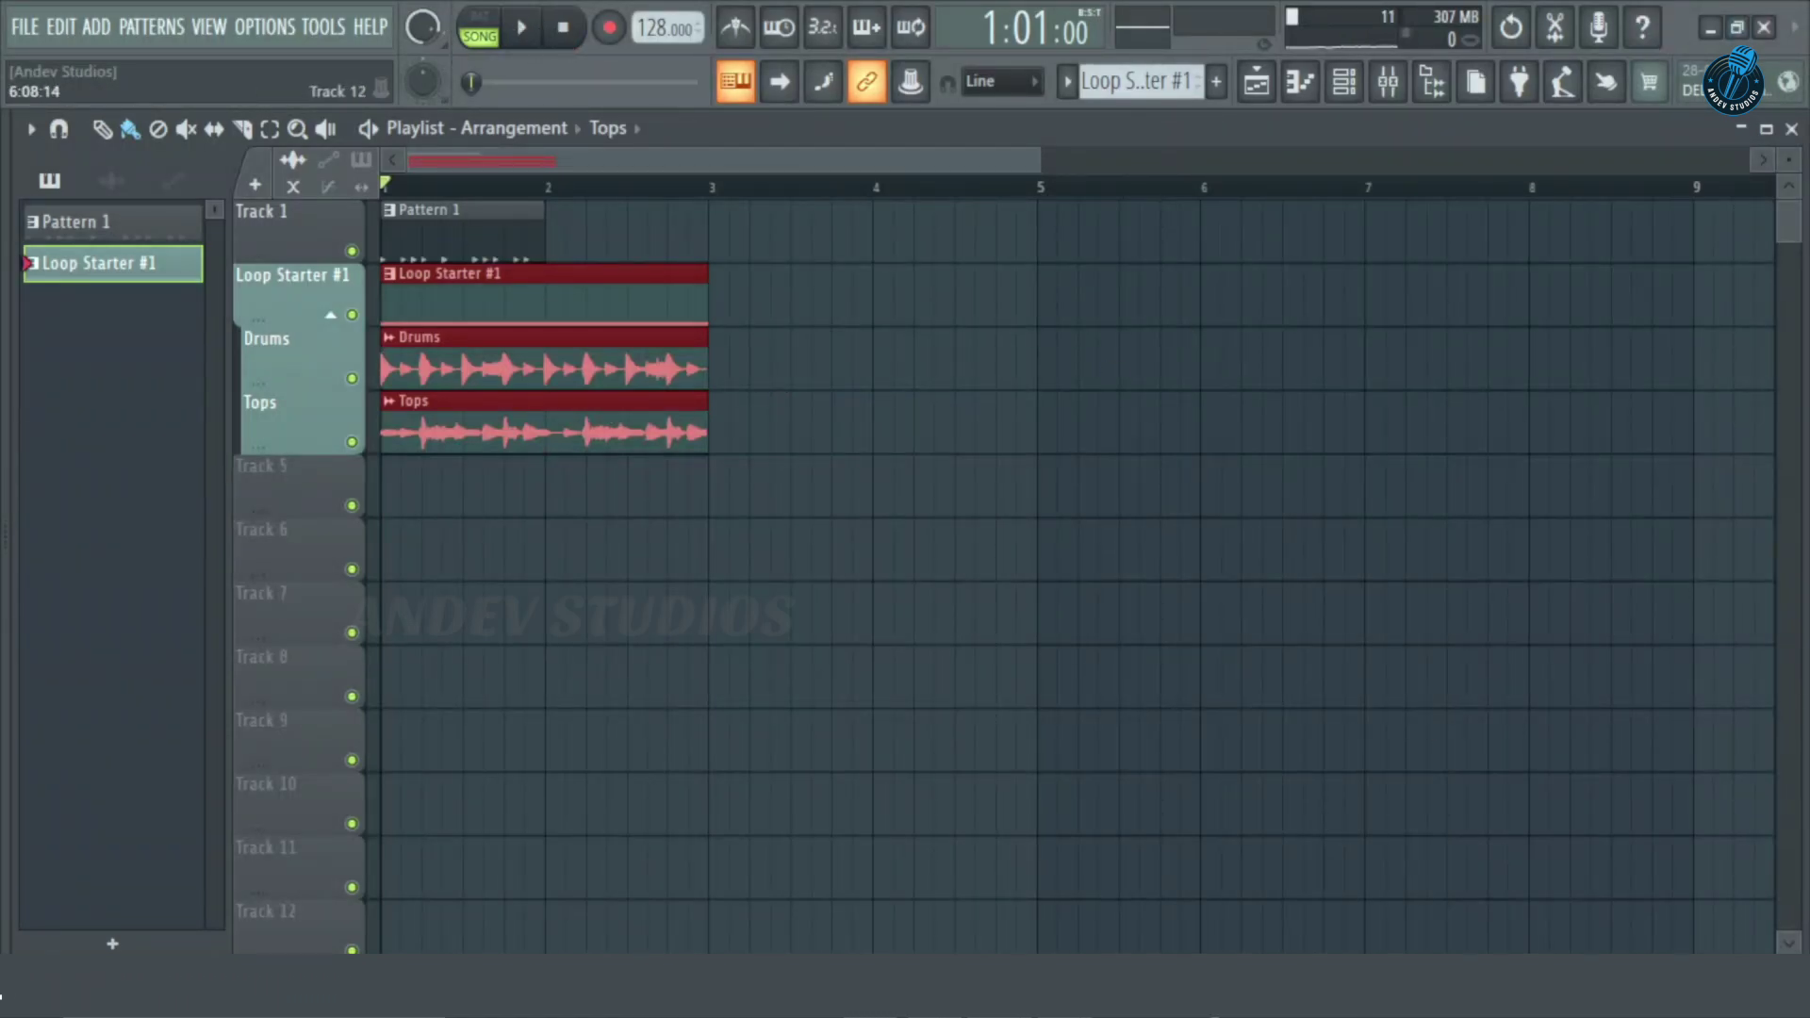
Play the song while dragging the tempo display to try different BPMs, then stop at bar 1.
{"action": "left_click", "coordinate": [524, 30]}
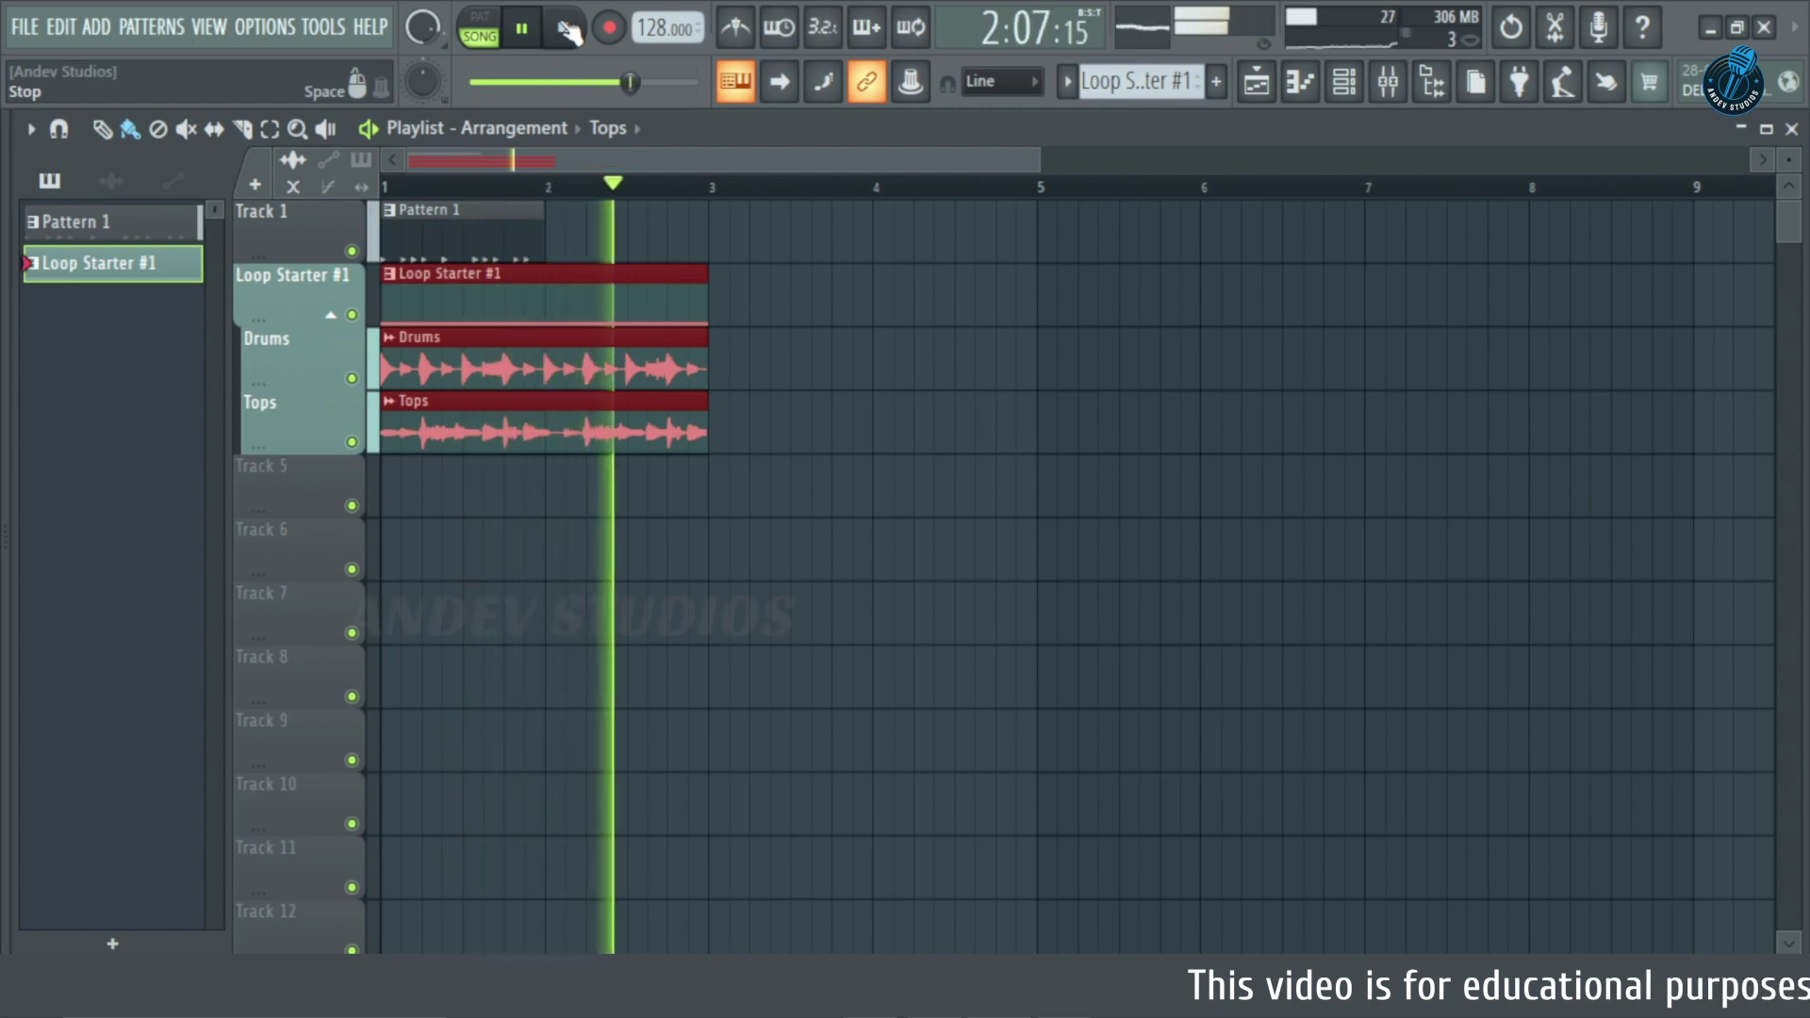
{"action": "mouse_move", "coordinate": [668, 29]}
{"action": "left_mouse_down"}
{"action": "mouse_move", "coordinate": [667, 9]}
{"action": "mouse_move", "coordinate": [655, 26]}
{"action": "left_mouse_up"}
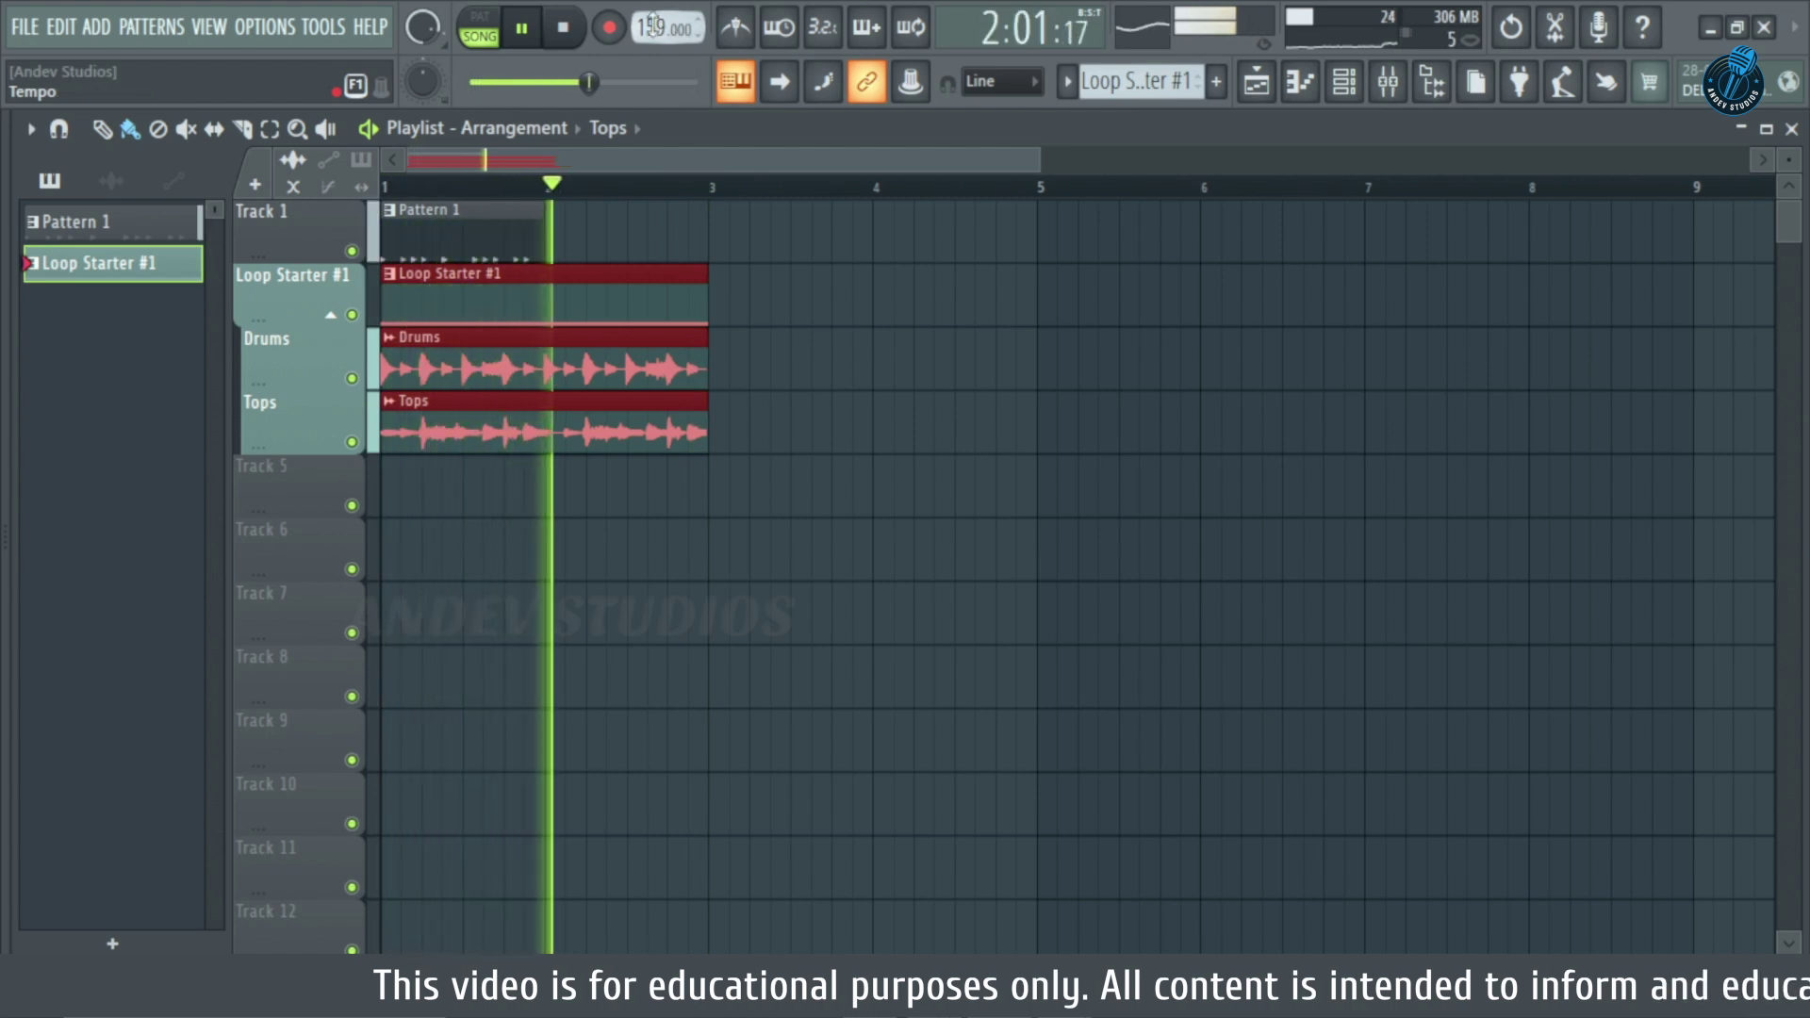
{"action": "mouse_move", "coordinate": [655, 26]}
{"action": "left_mouse_down"}
{"action": "mouse_move", "coordinate": [656, 52]}
{"action": "mouse_move", "coordinate": [673, 47]}
{"action": "left_mouse_up"}
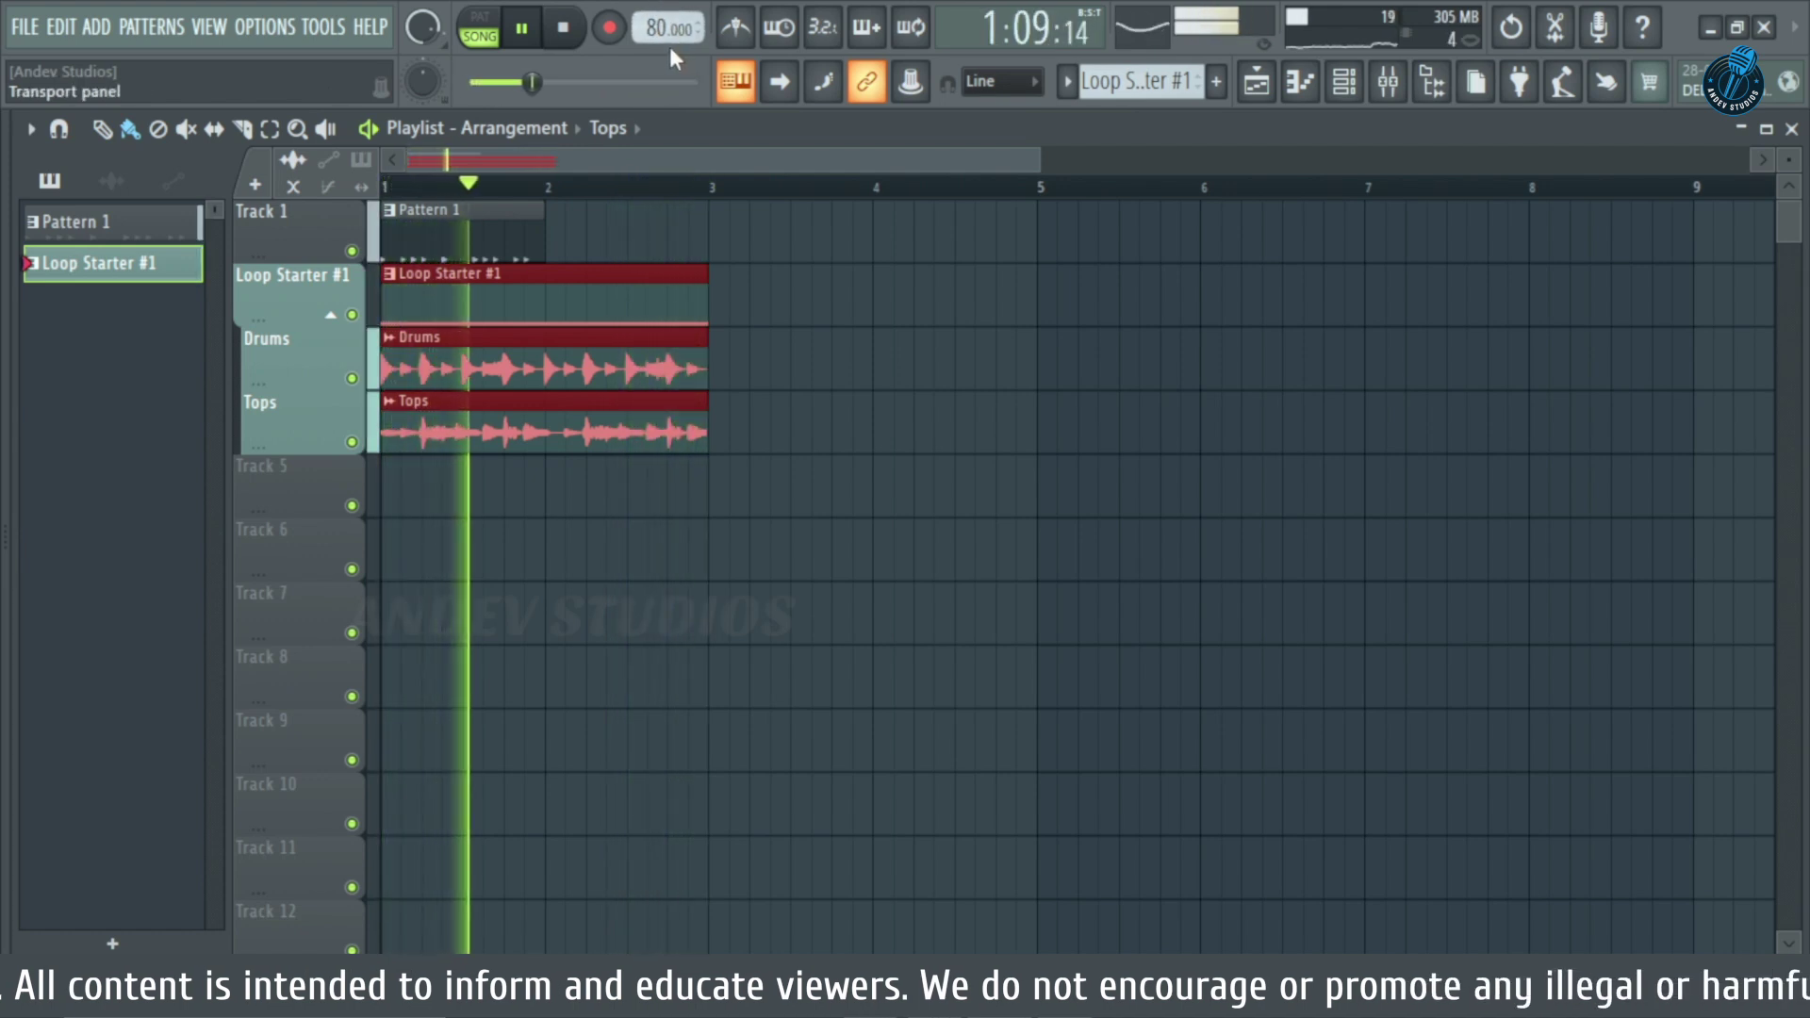
{"action": "left_click_drag", "start_coordinate": [653, 29], "coordinate": [654, 2]}
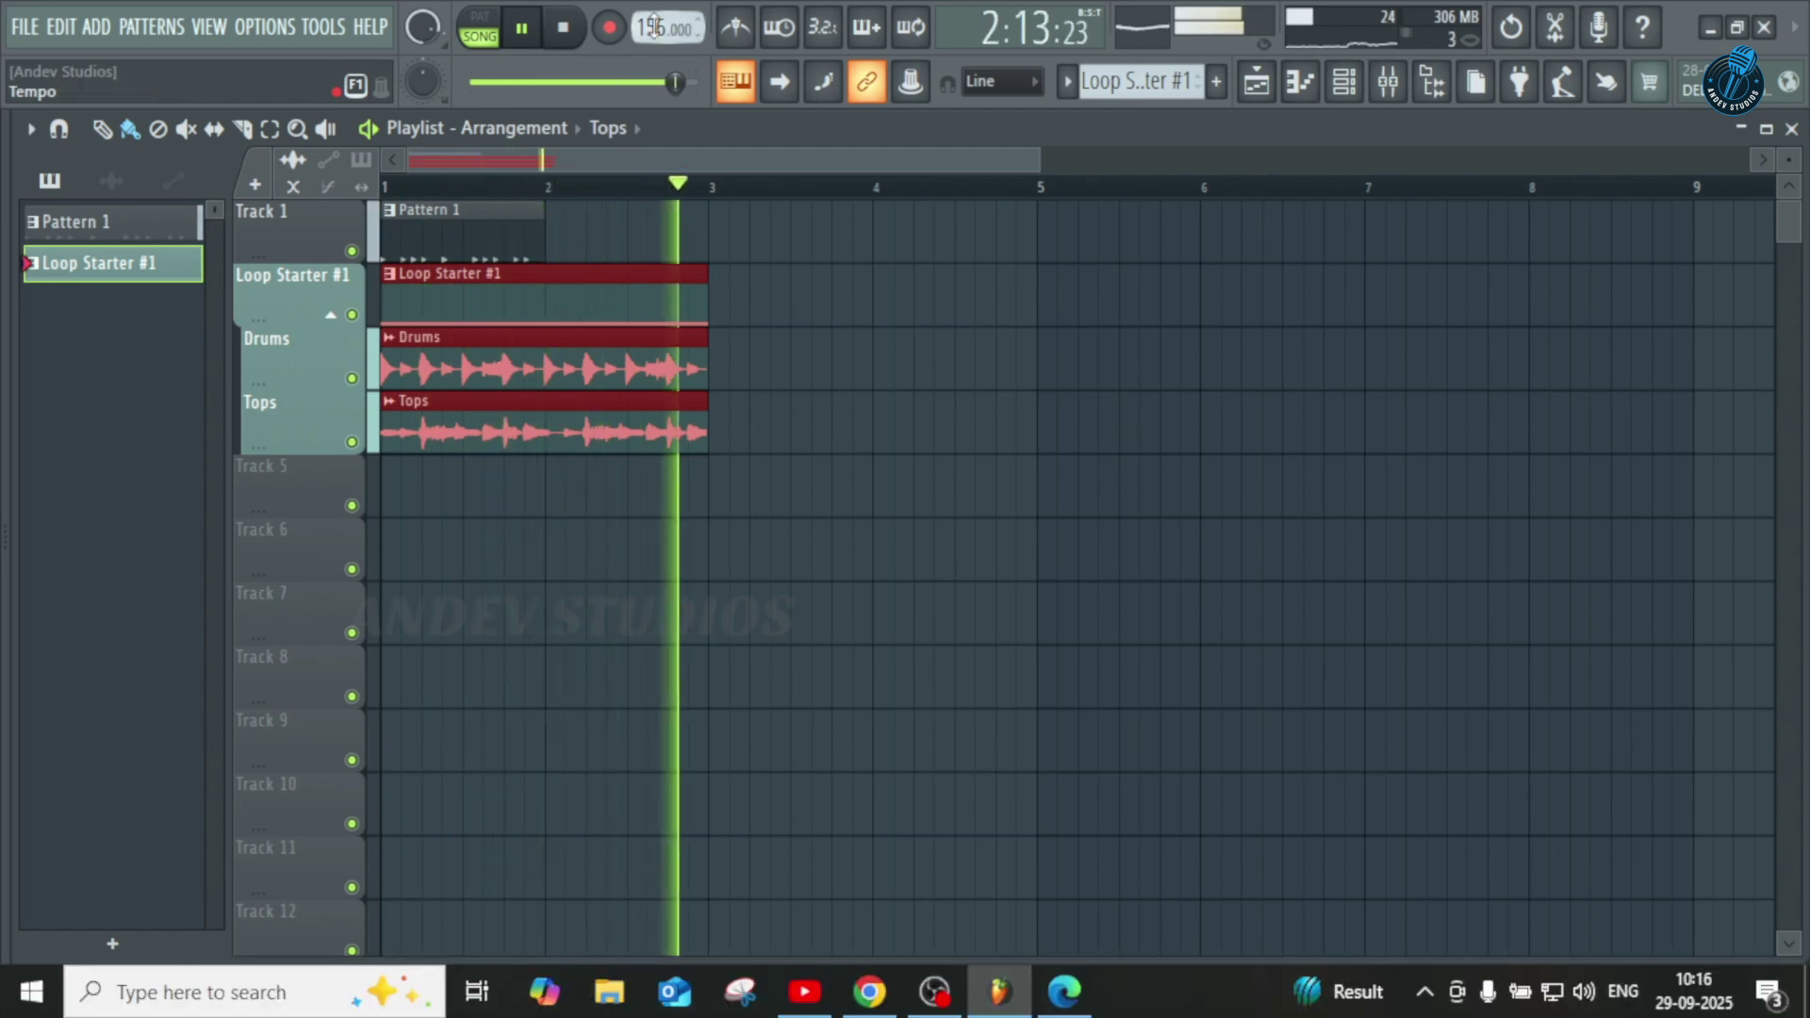
{"action": "left_click", "coordinate": [563, 28]}
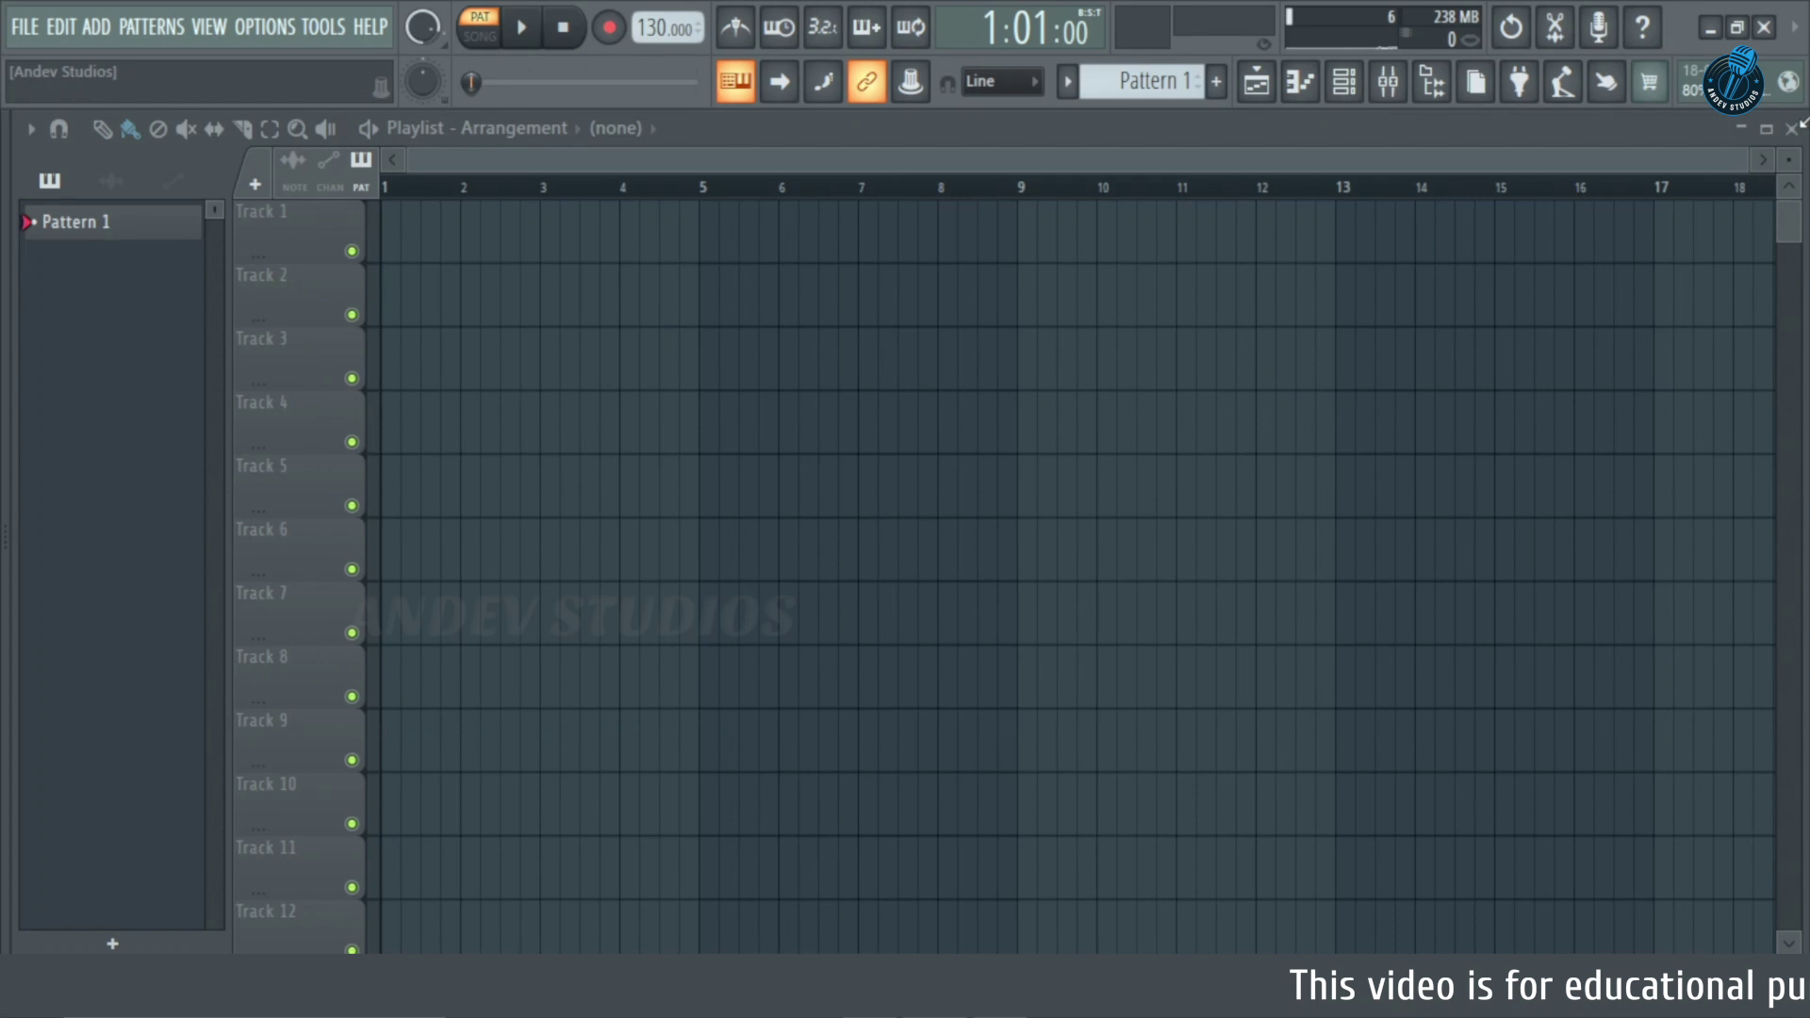
Ask Gopher how to open the Chord Progression Tool, then bring up the 808 Kick piano roll.
{"action": "left_click", "coordinate": [1765, 92]}
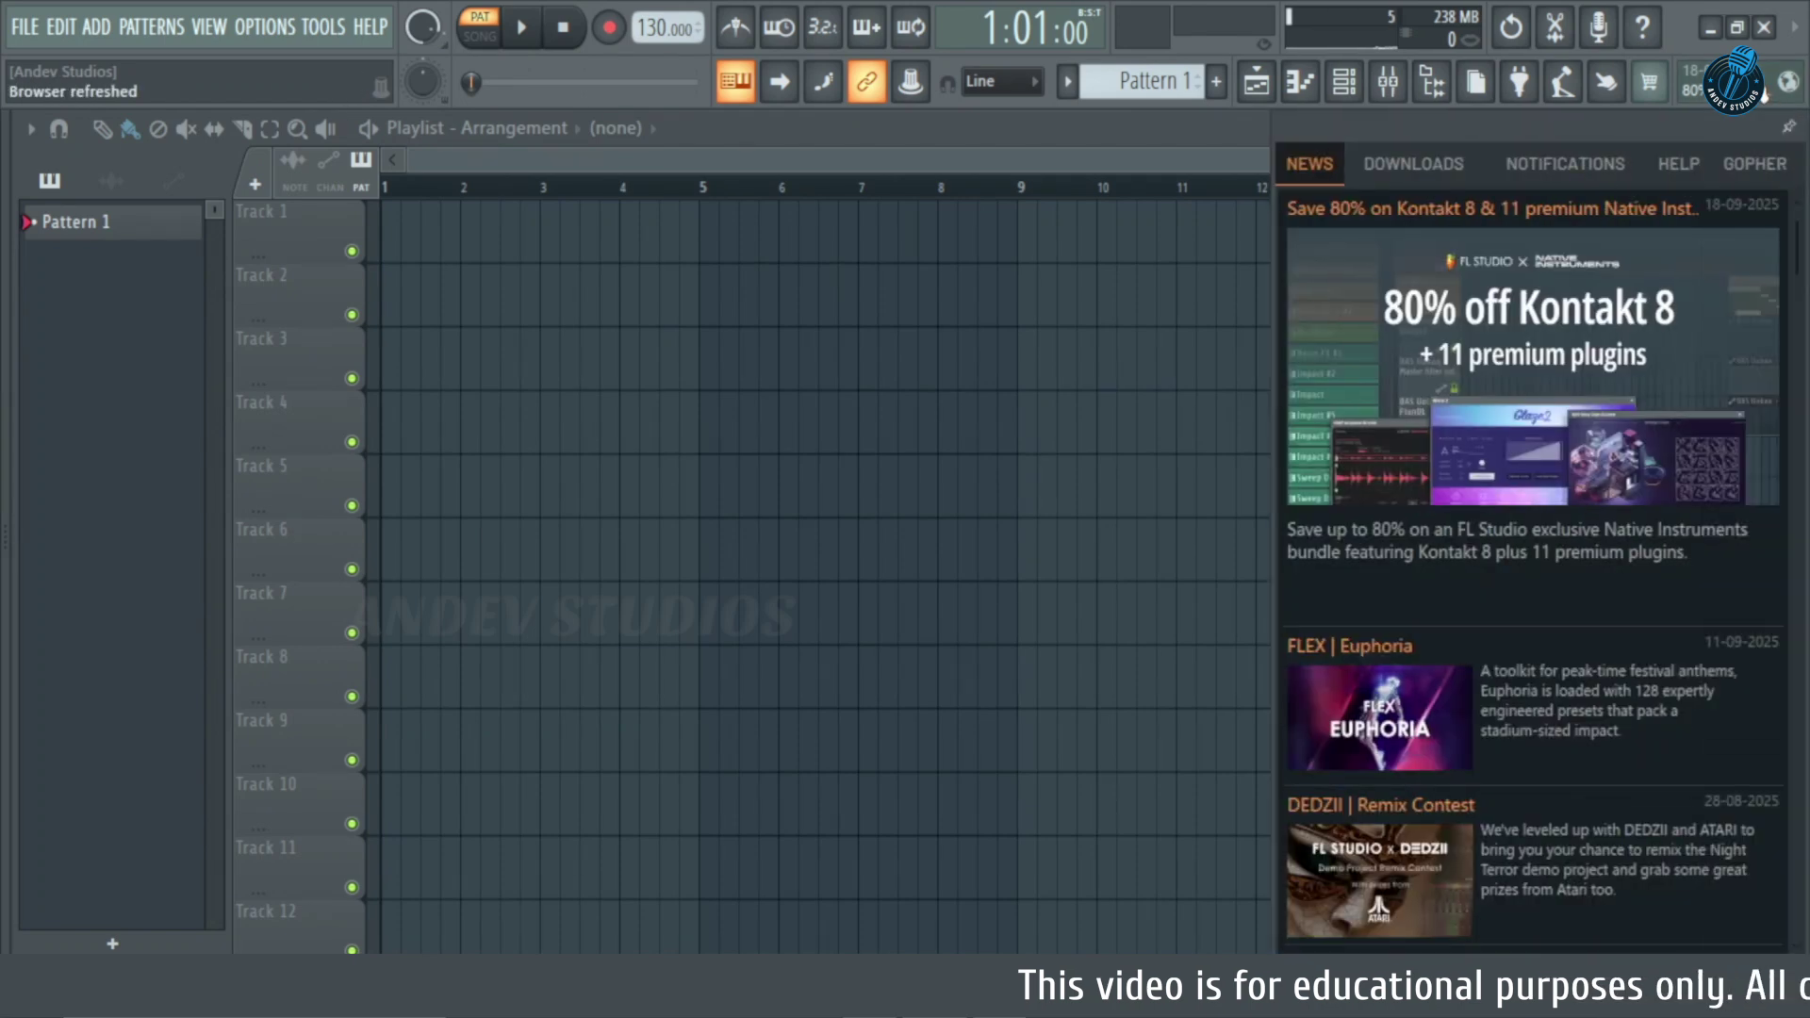
{"action": "left_click", "coordinate": [1755, 164]}
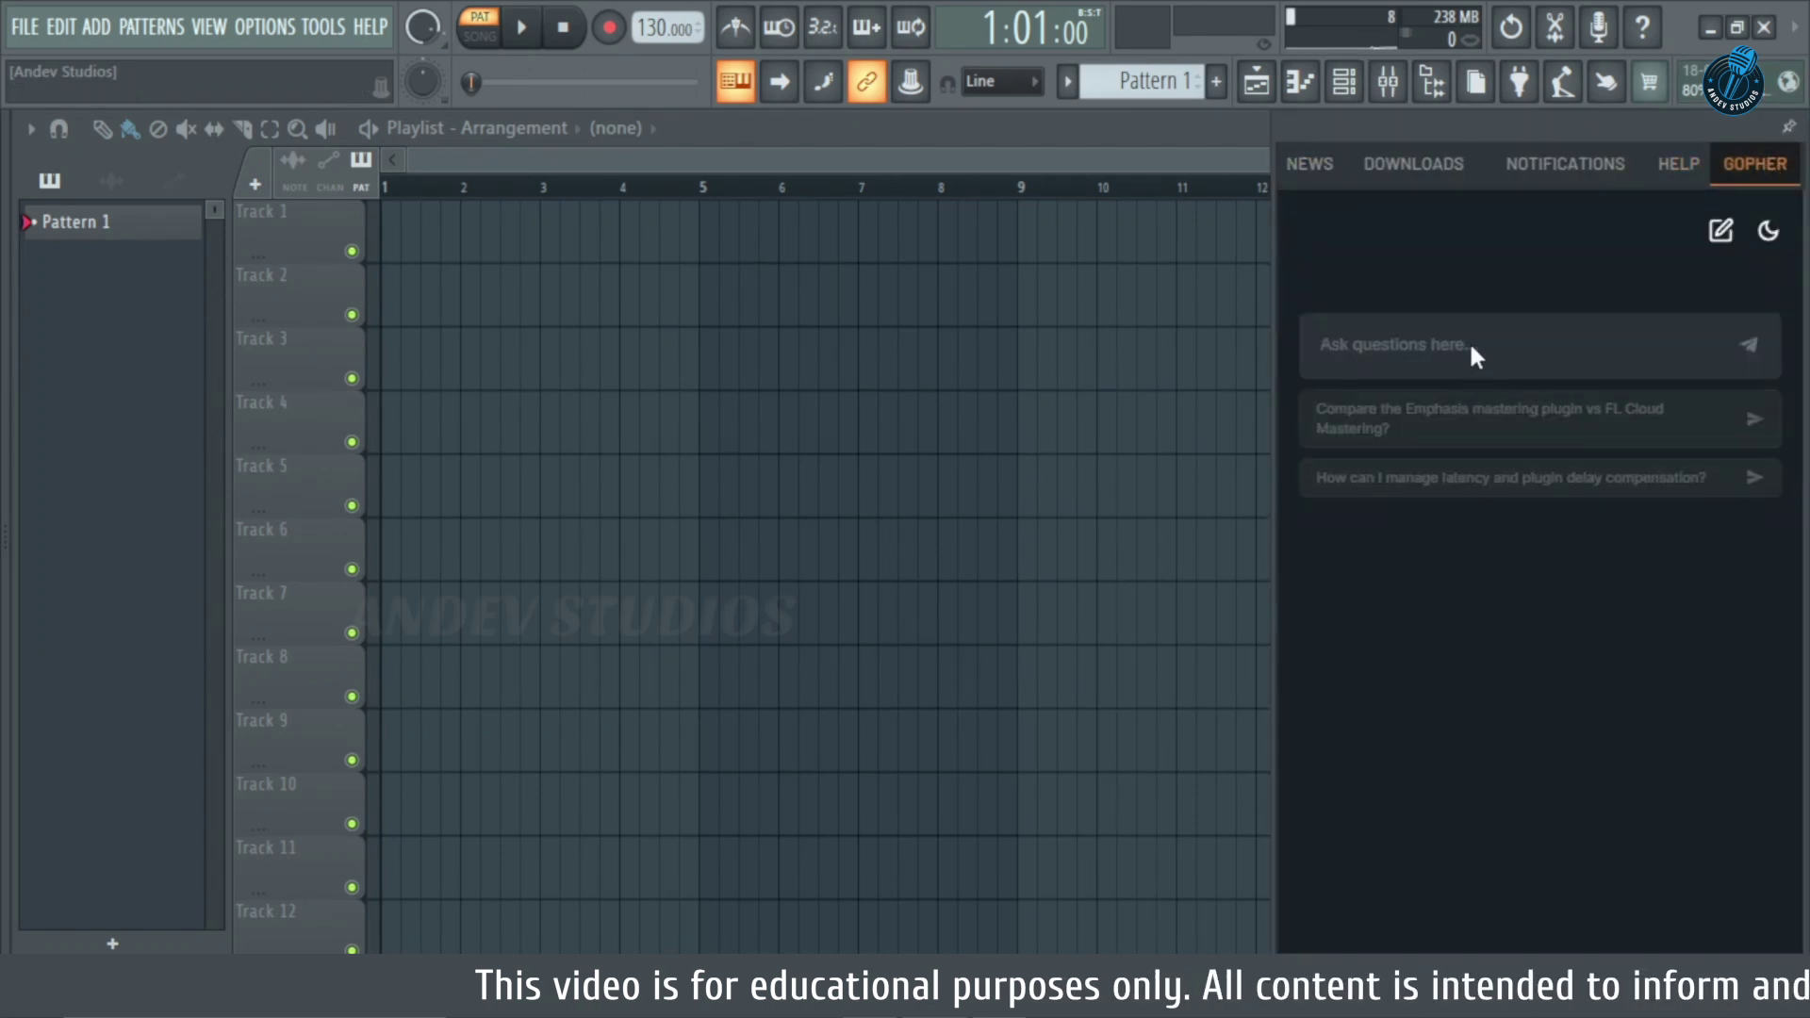
{"action": "left_click", "coordinate": [1480, 345]}
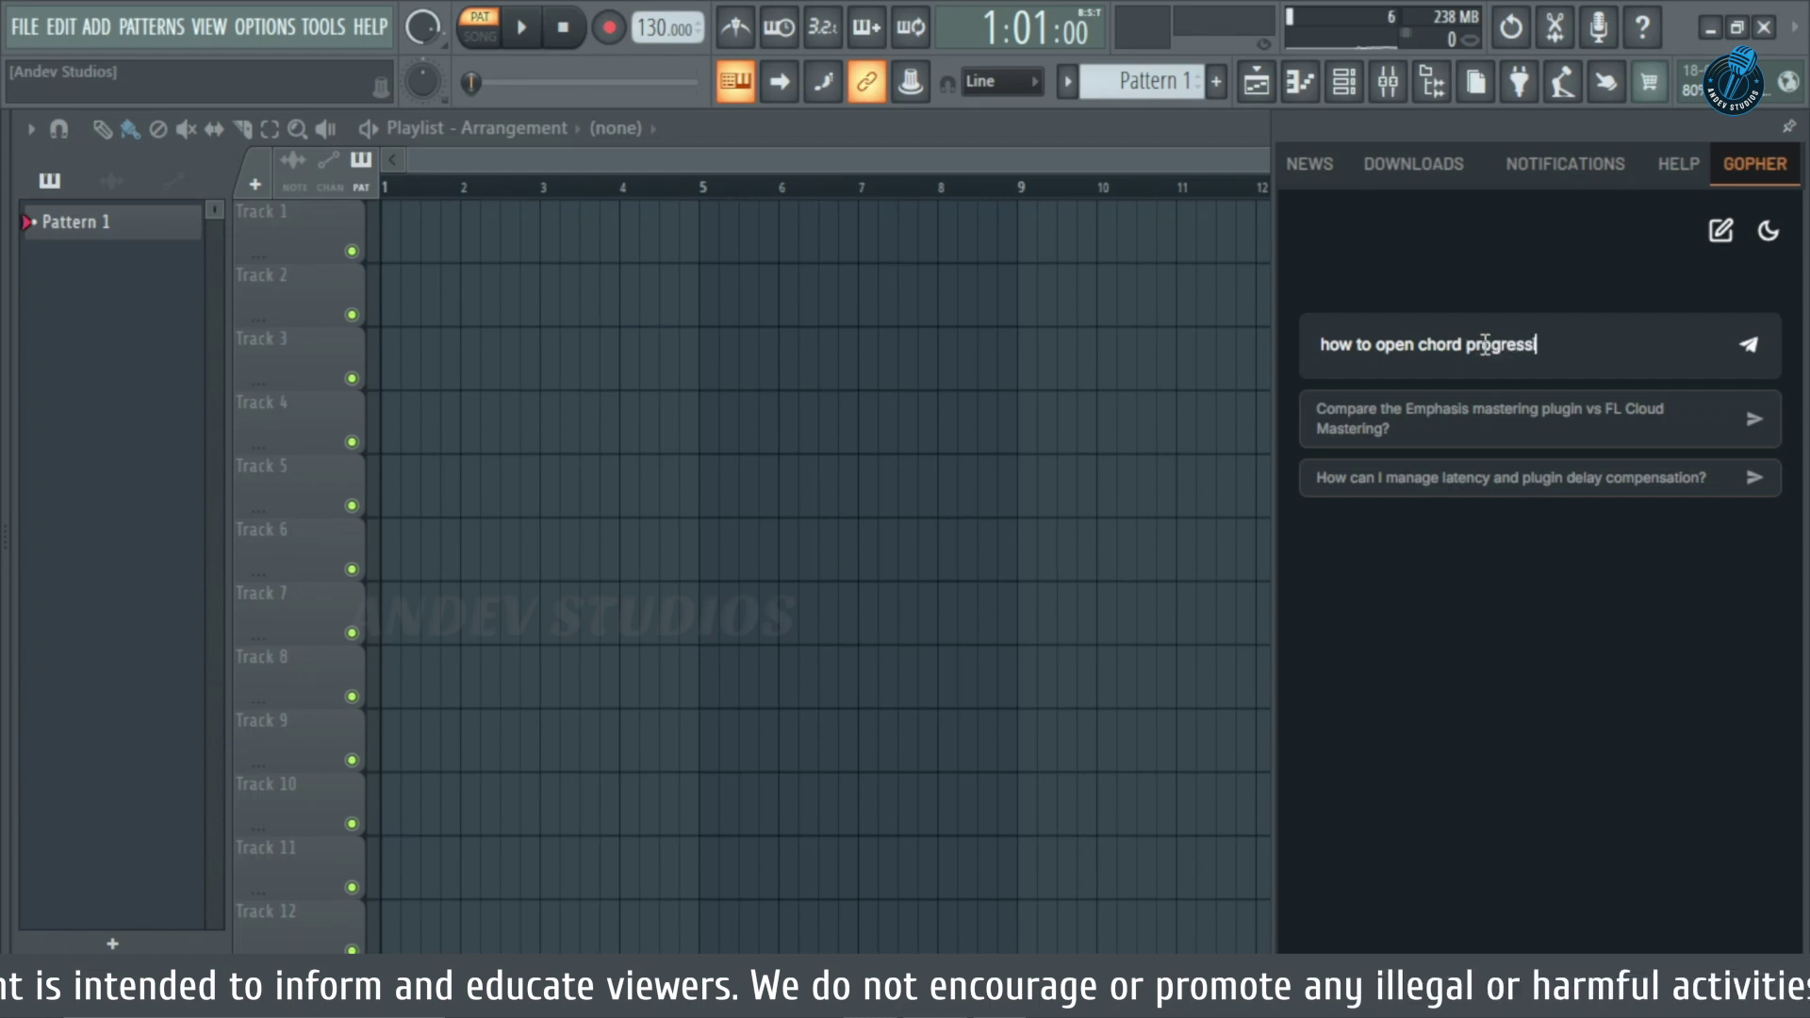
{"action": "key", "text": "Return"}
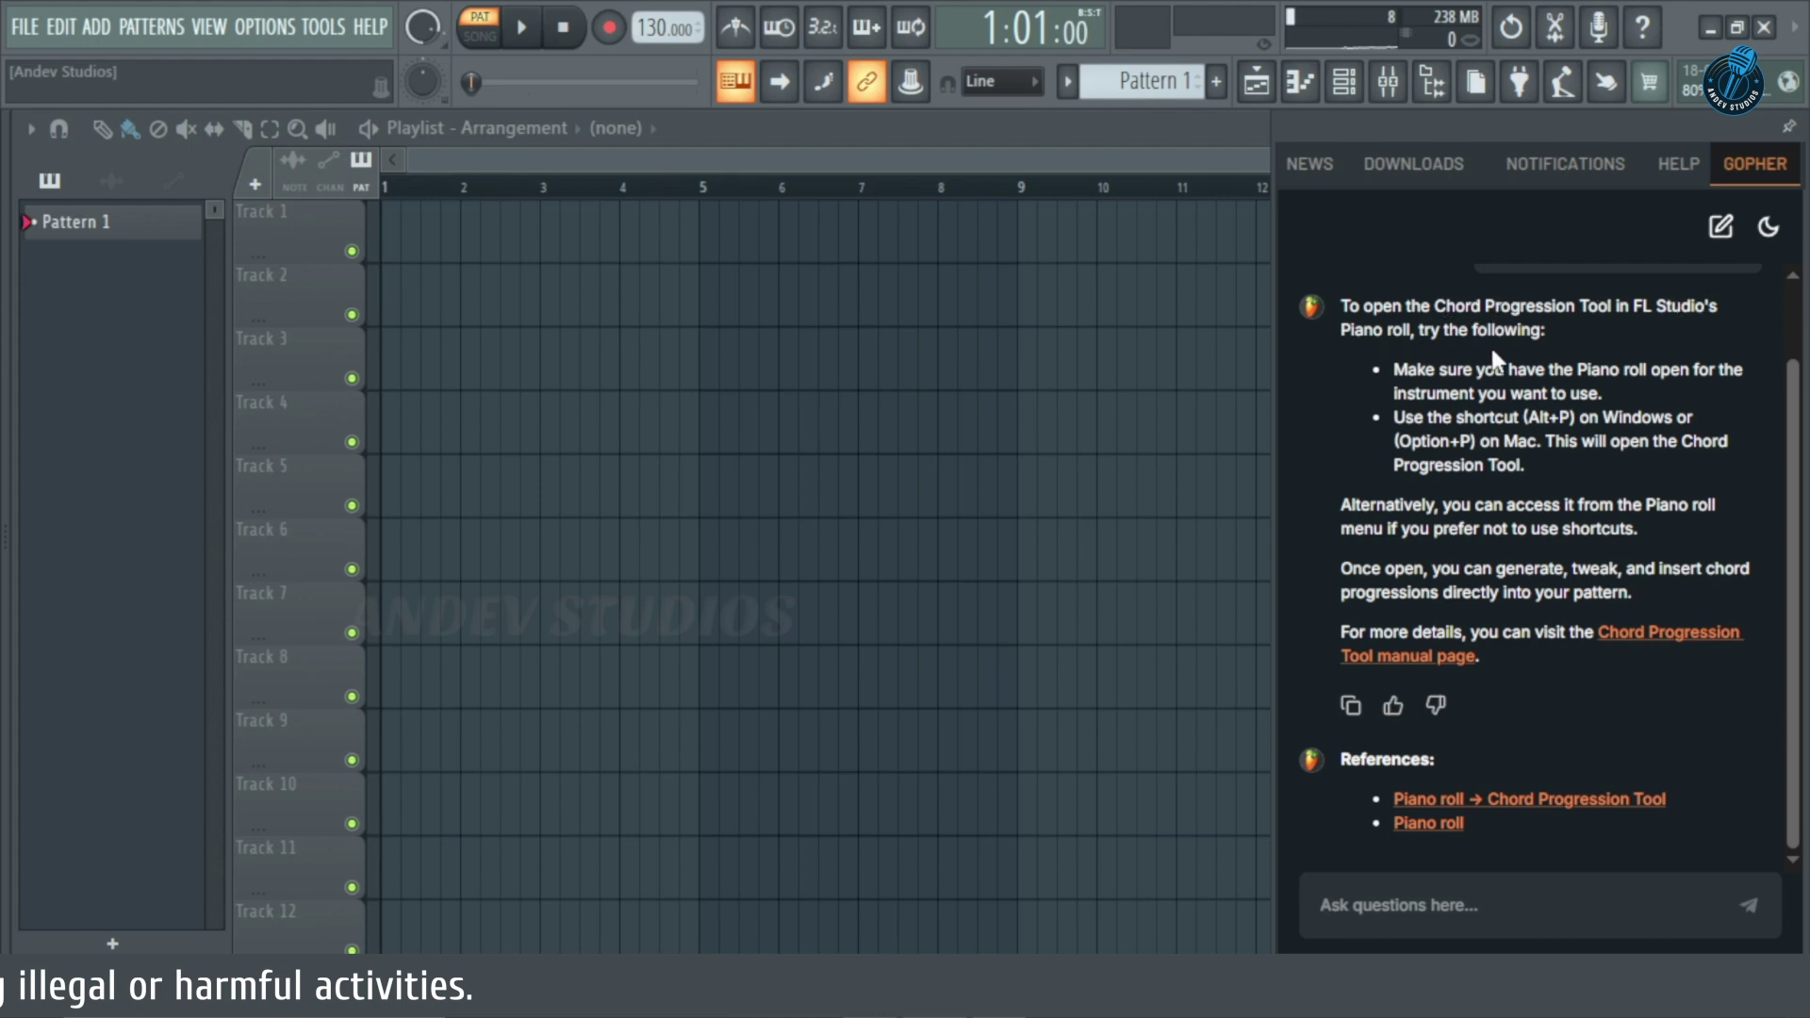
{"action": "left_click", "coordinate": [1303, 83]}
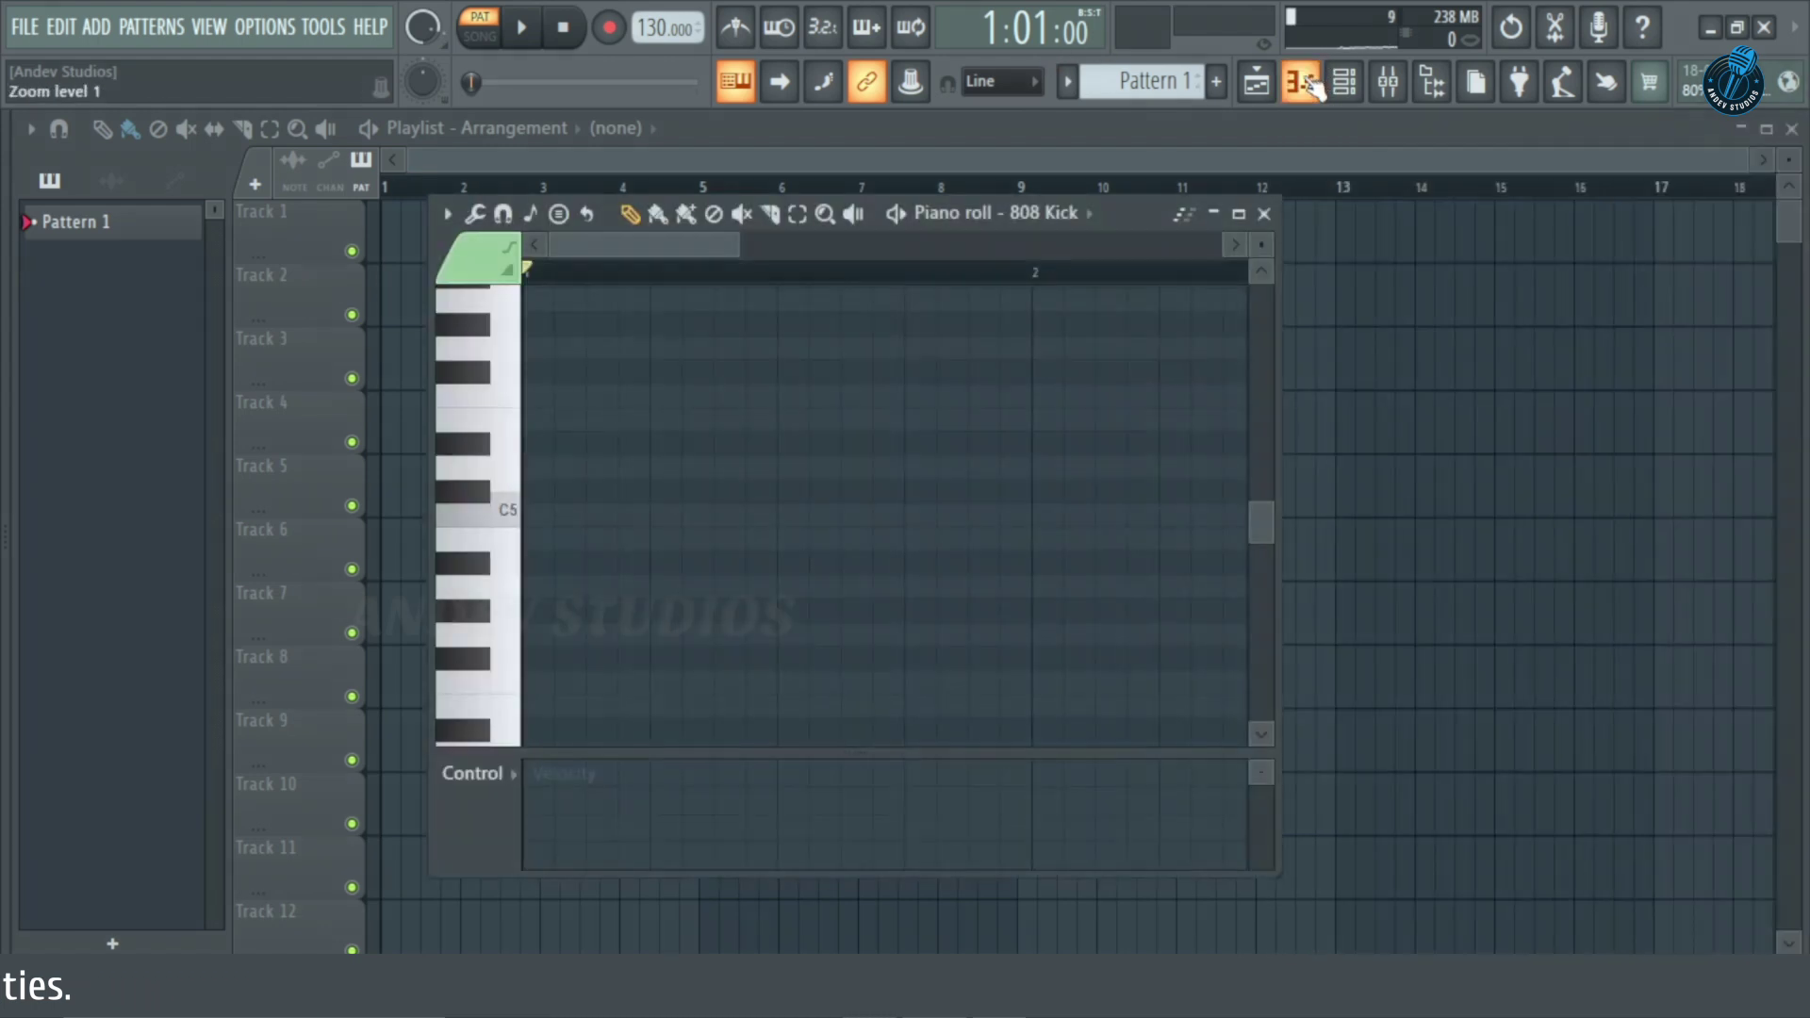
Toggle the Gopher panel, reposition the 808 Kick piano roll, and maximize it to fill the workspace.
{"action": "left_click", "coordinate": [1763, 91]}
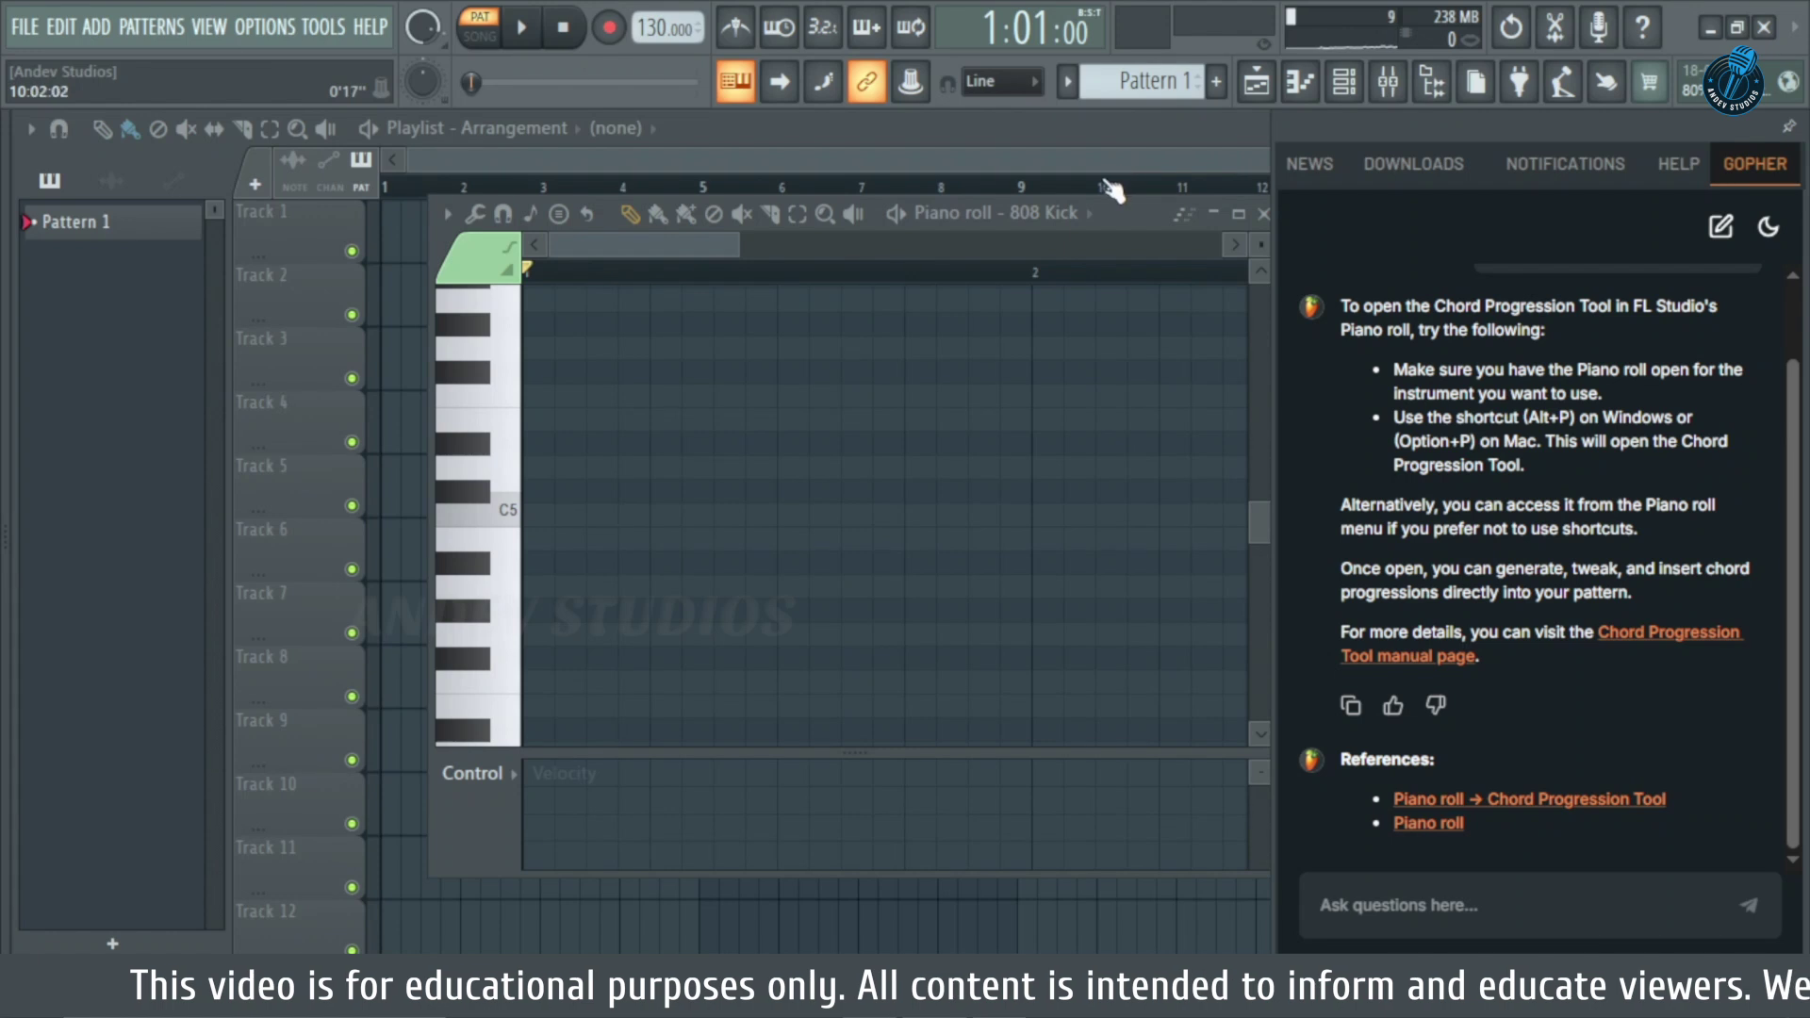
{"action": "left_click_drag", "start_coordinate": [1131, 206], "coordinate": [1091, 257]}
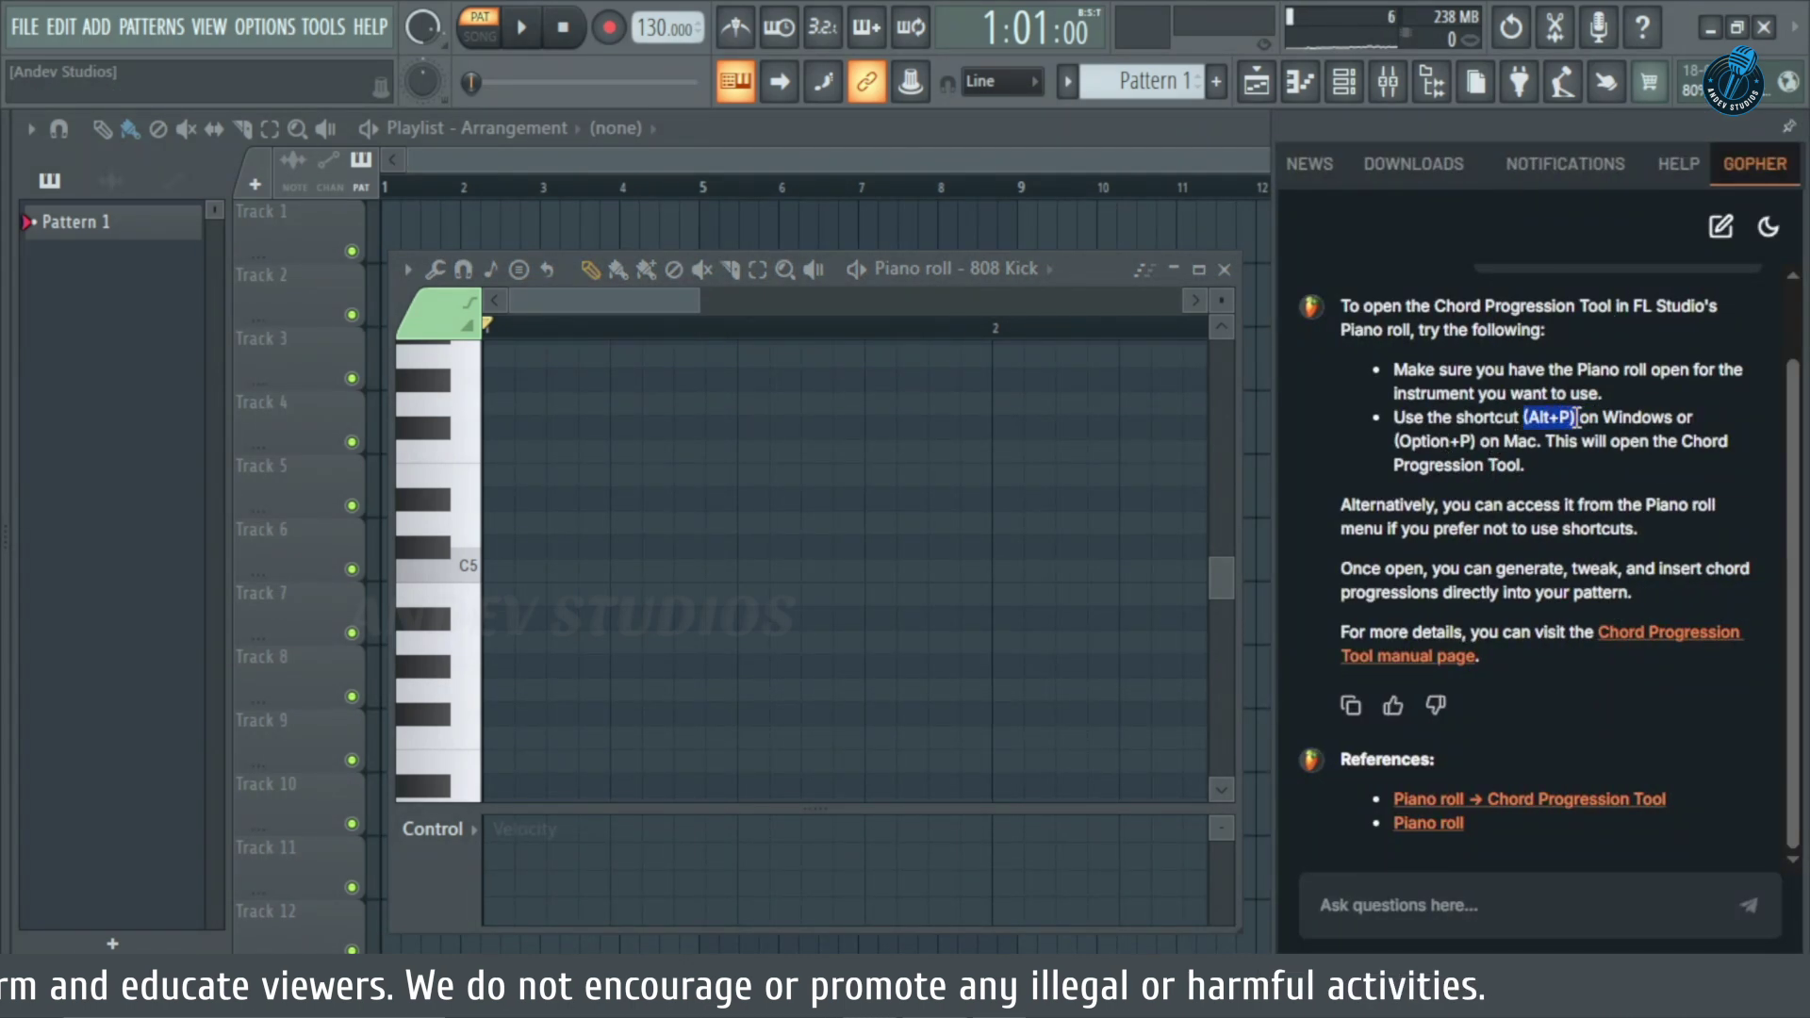
{"action": "double_click", "coordinate": [1085, 267]}
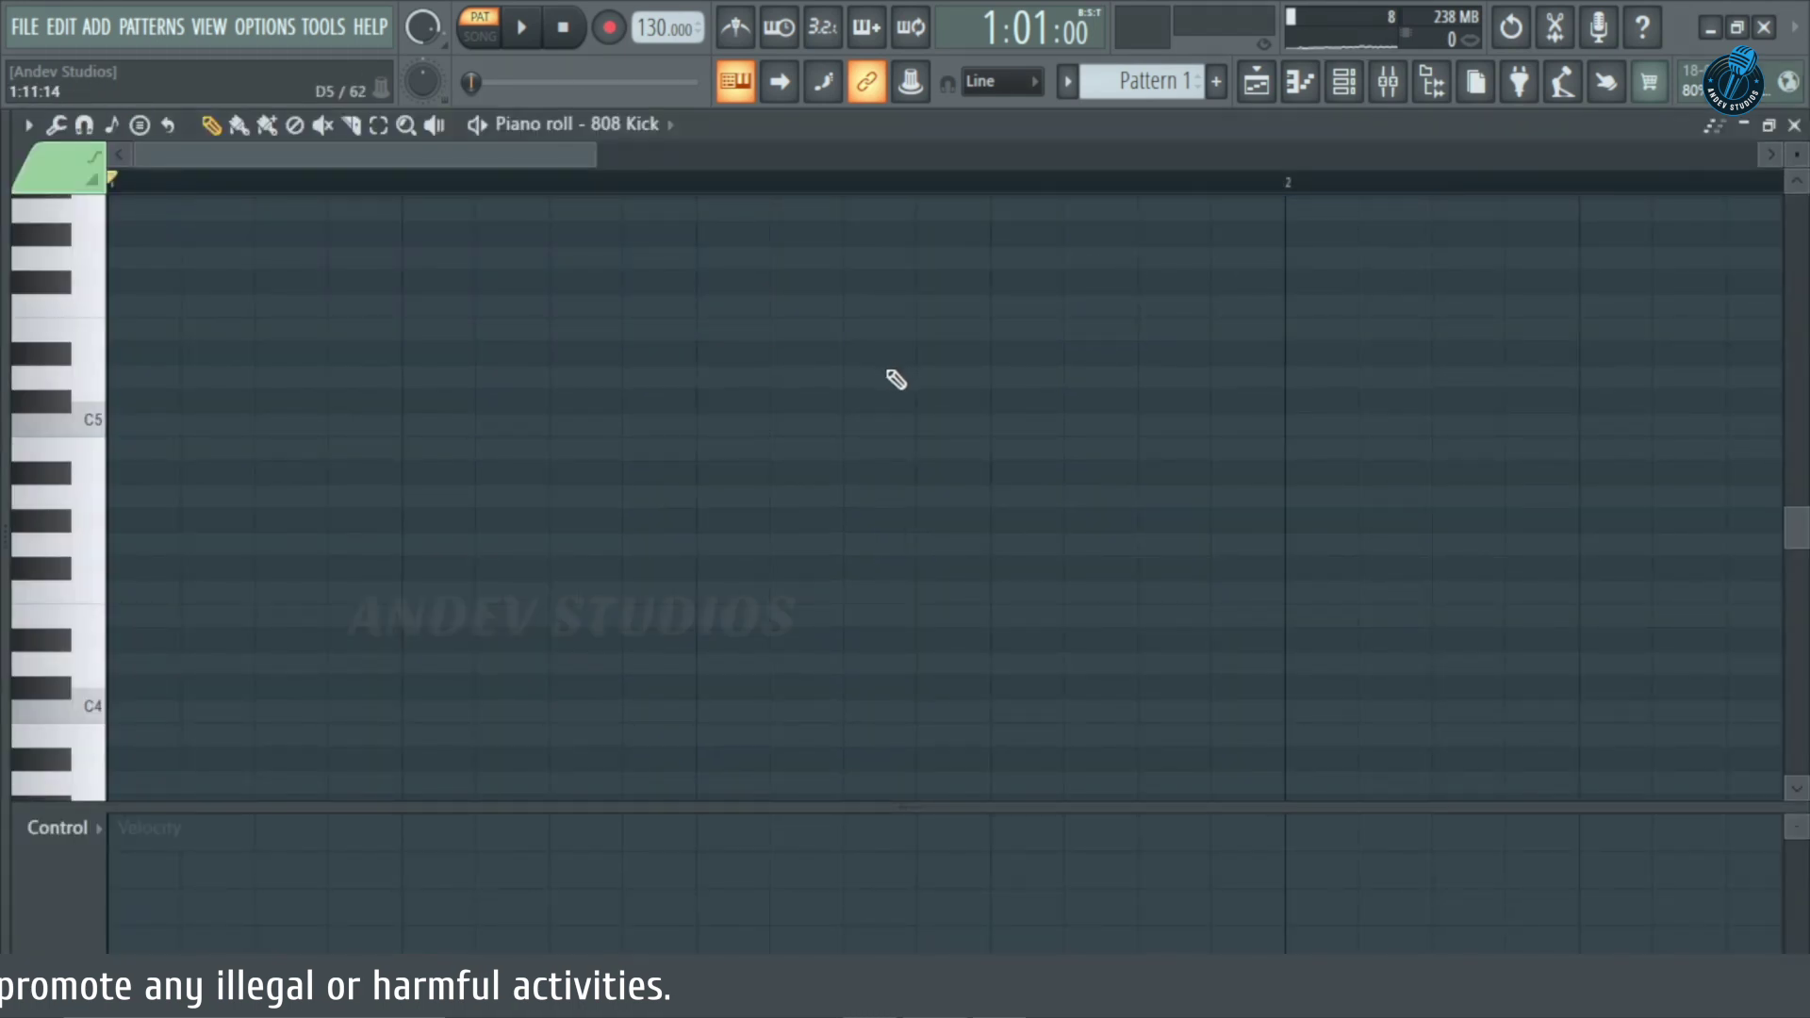
{"action": "key", "text": "alt+p"}
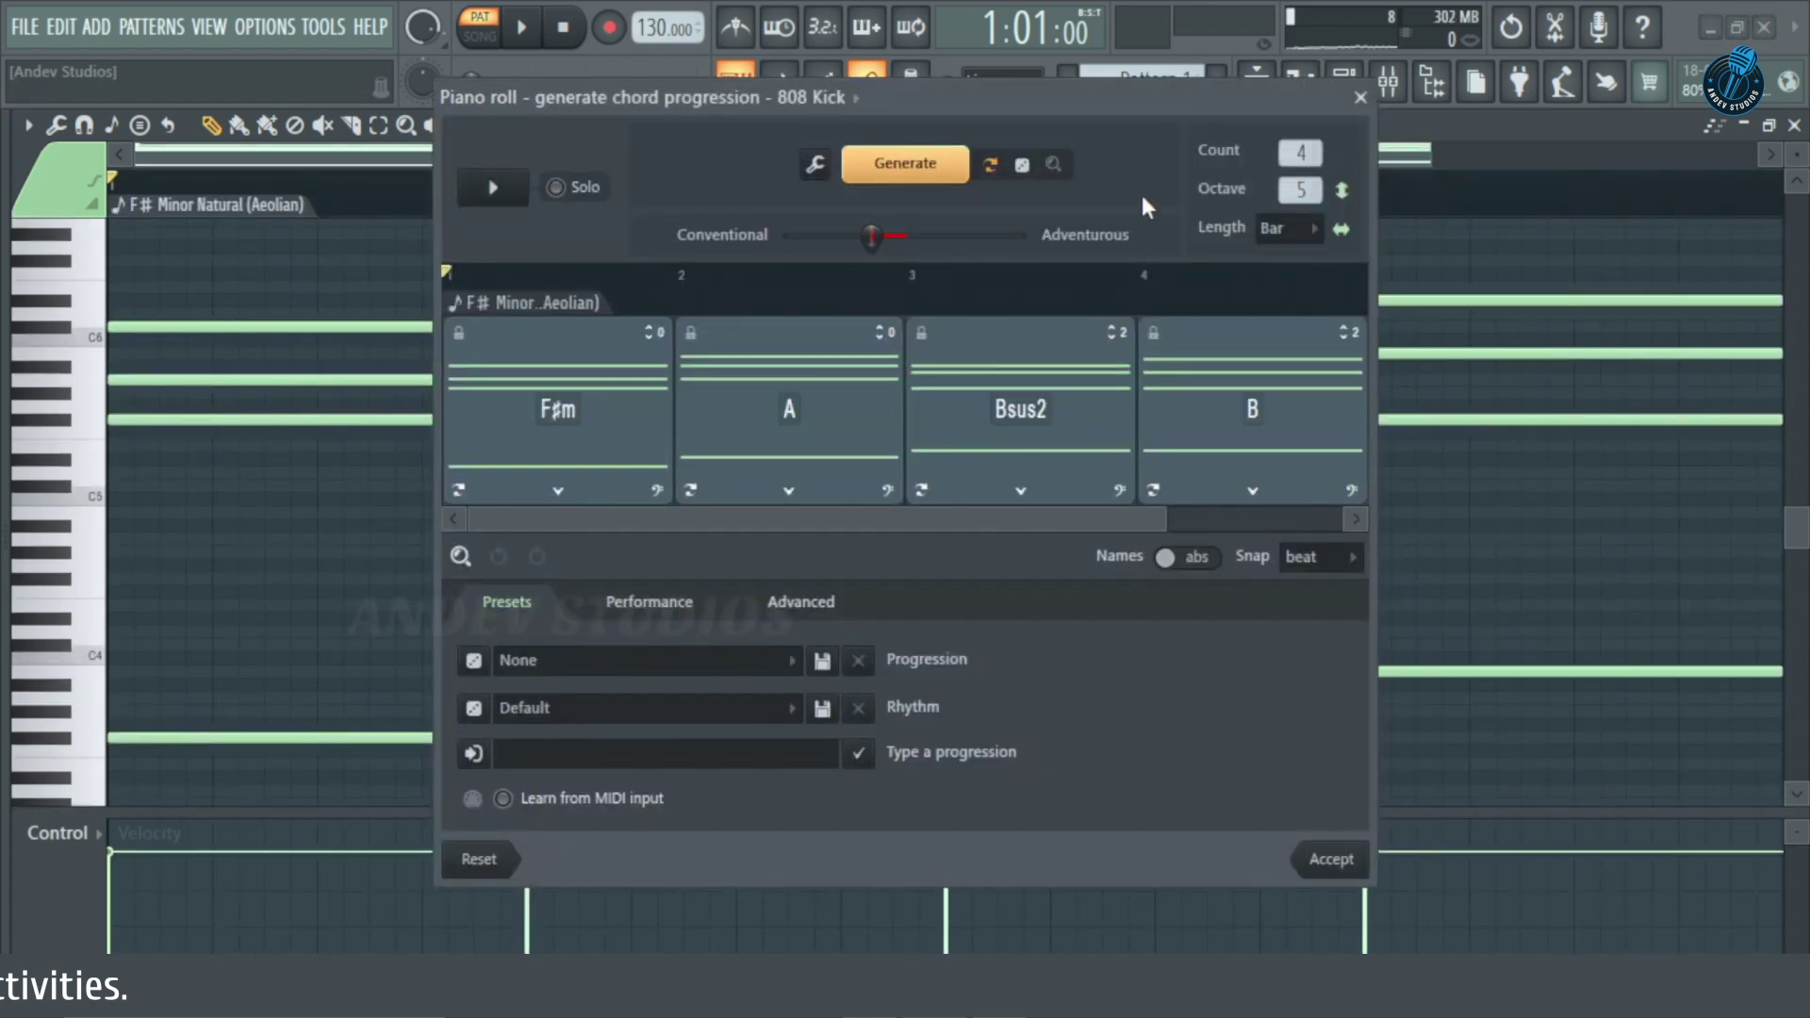
{"action": "left_click_drag", "start_coordinate": [1143, 89], "coordinate": [1051, 187]}
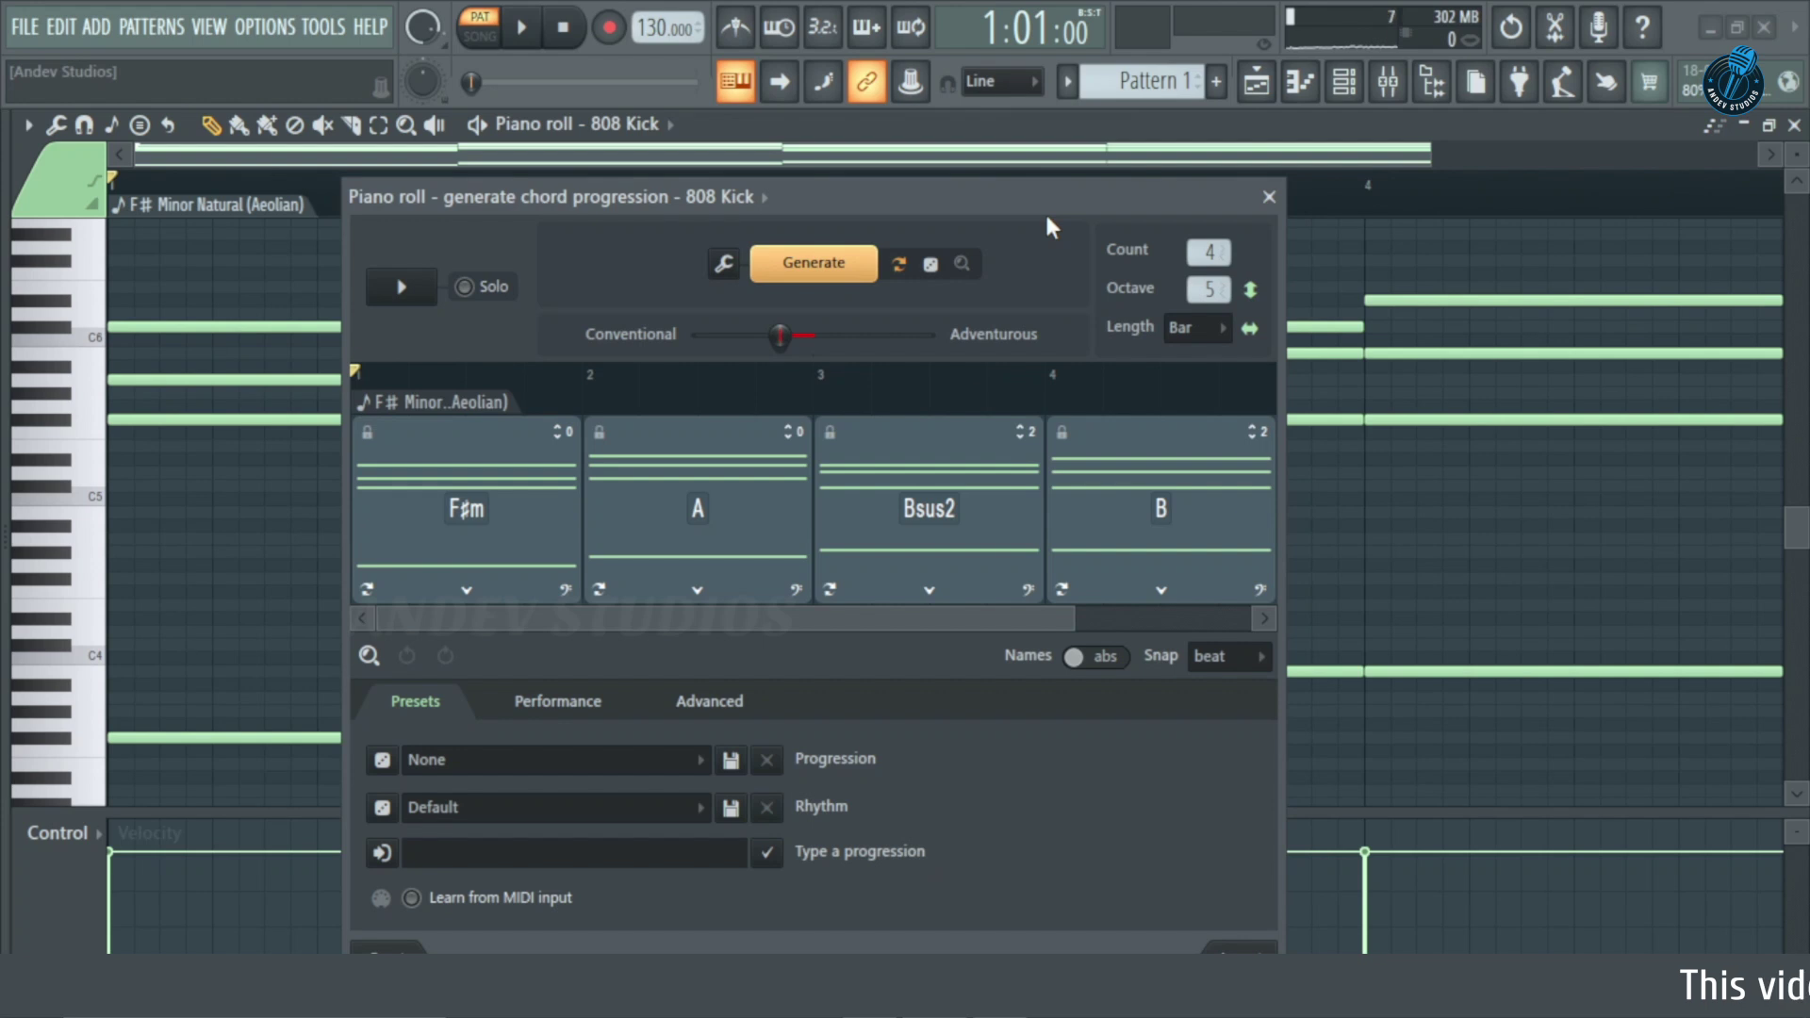
{"action": "left_click_drag", "start_coordinate": [1084, 185], "coordinate": [1091, 131]}
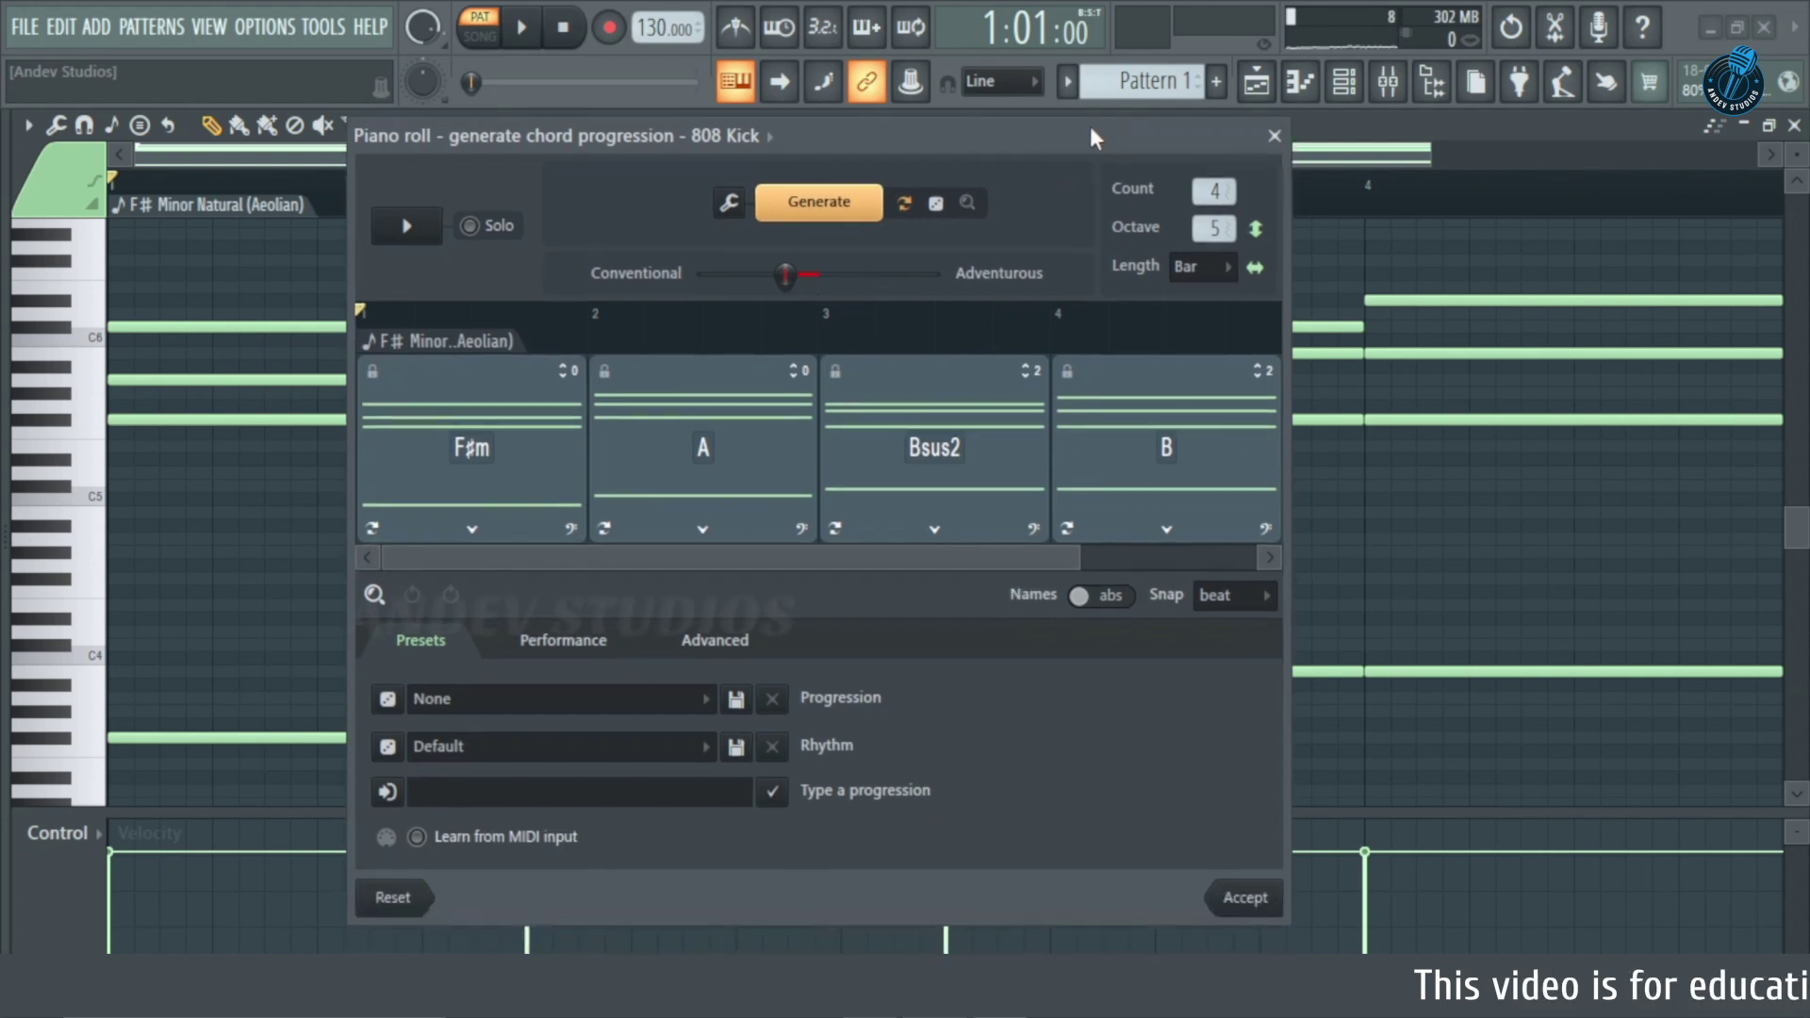
{"action": "left_click", "coordinate": [1273, 135]}
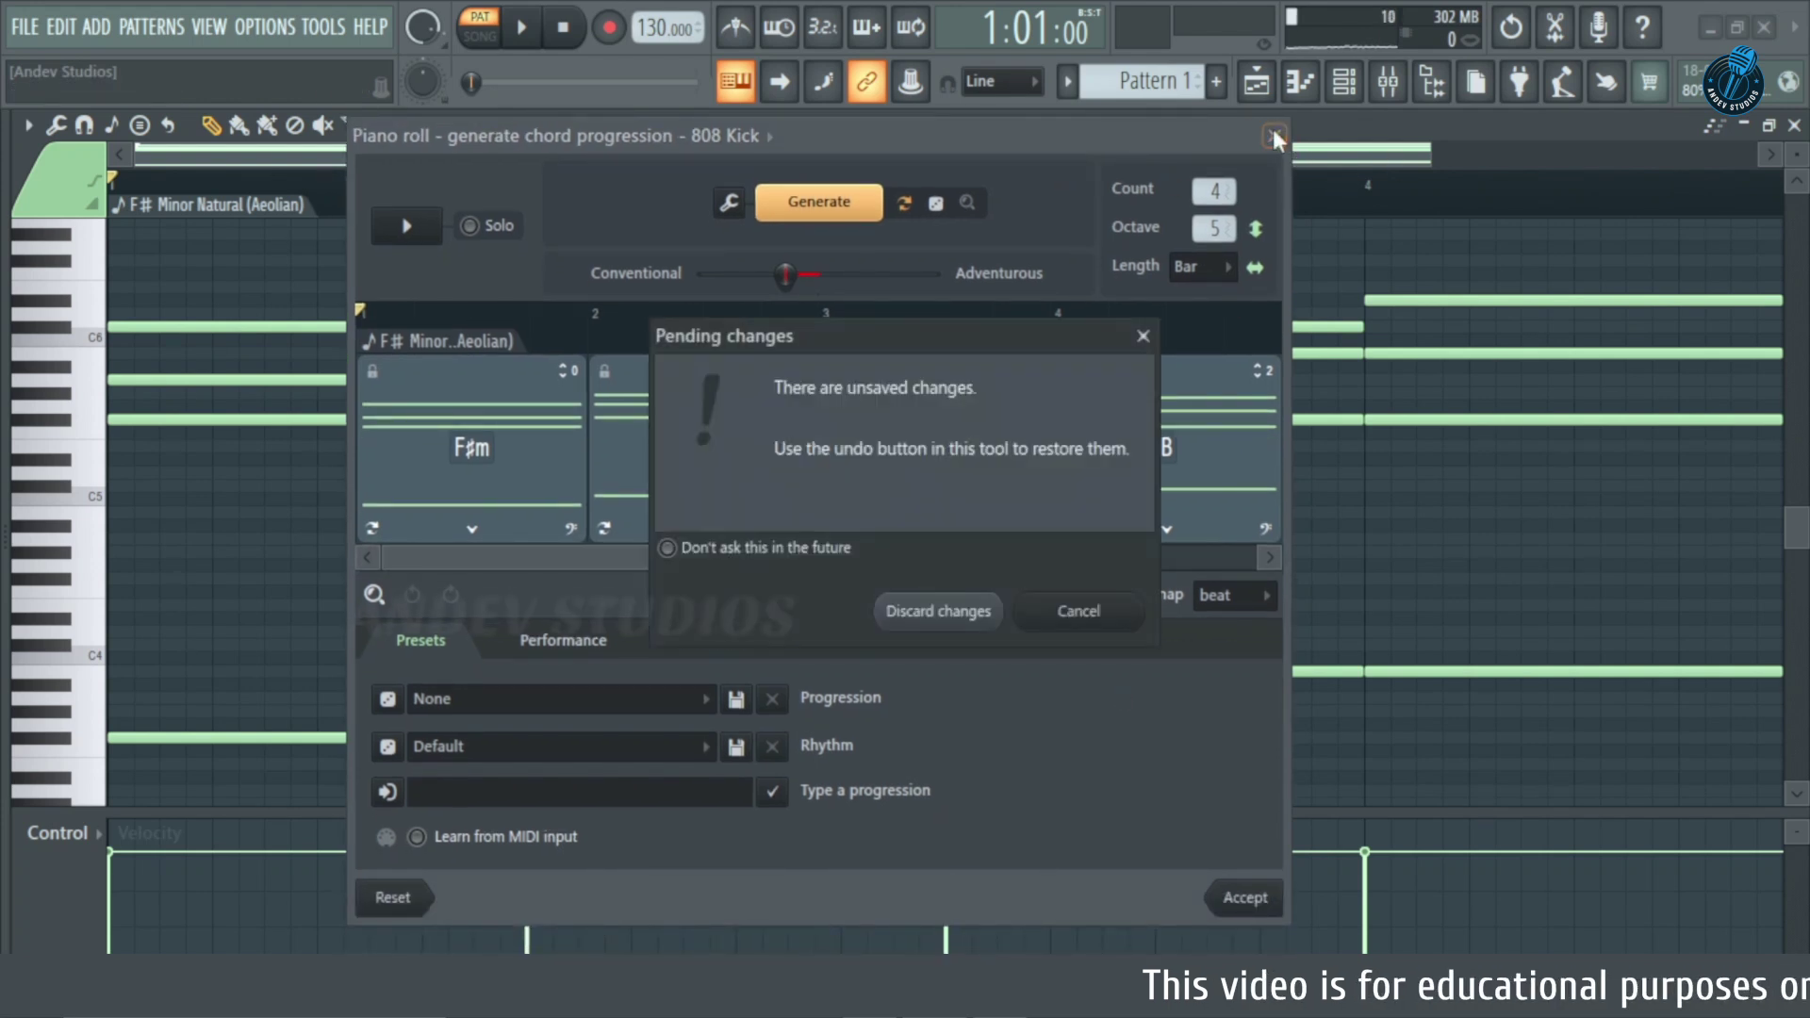
{"action": "left_click", "coordinate": [947, 611]}
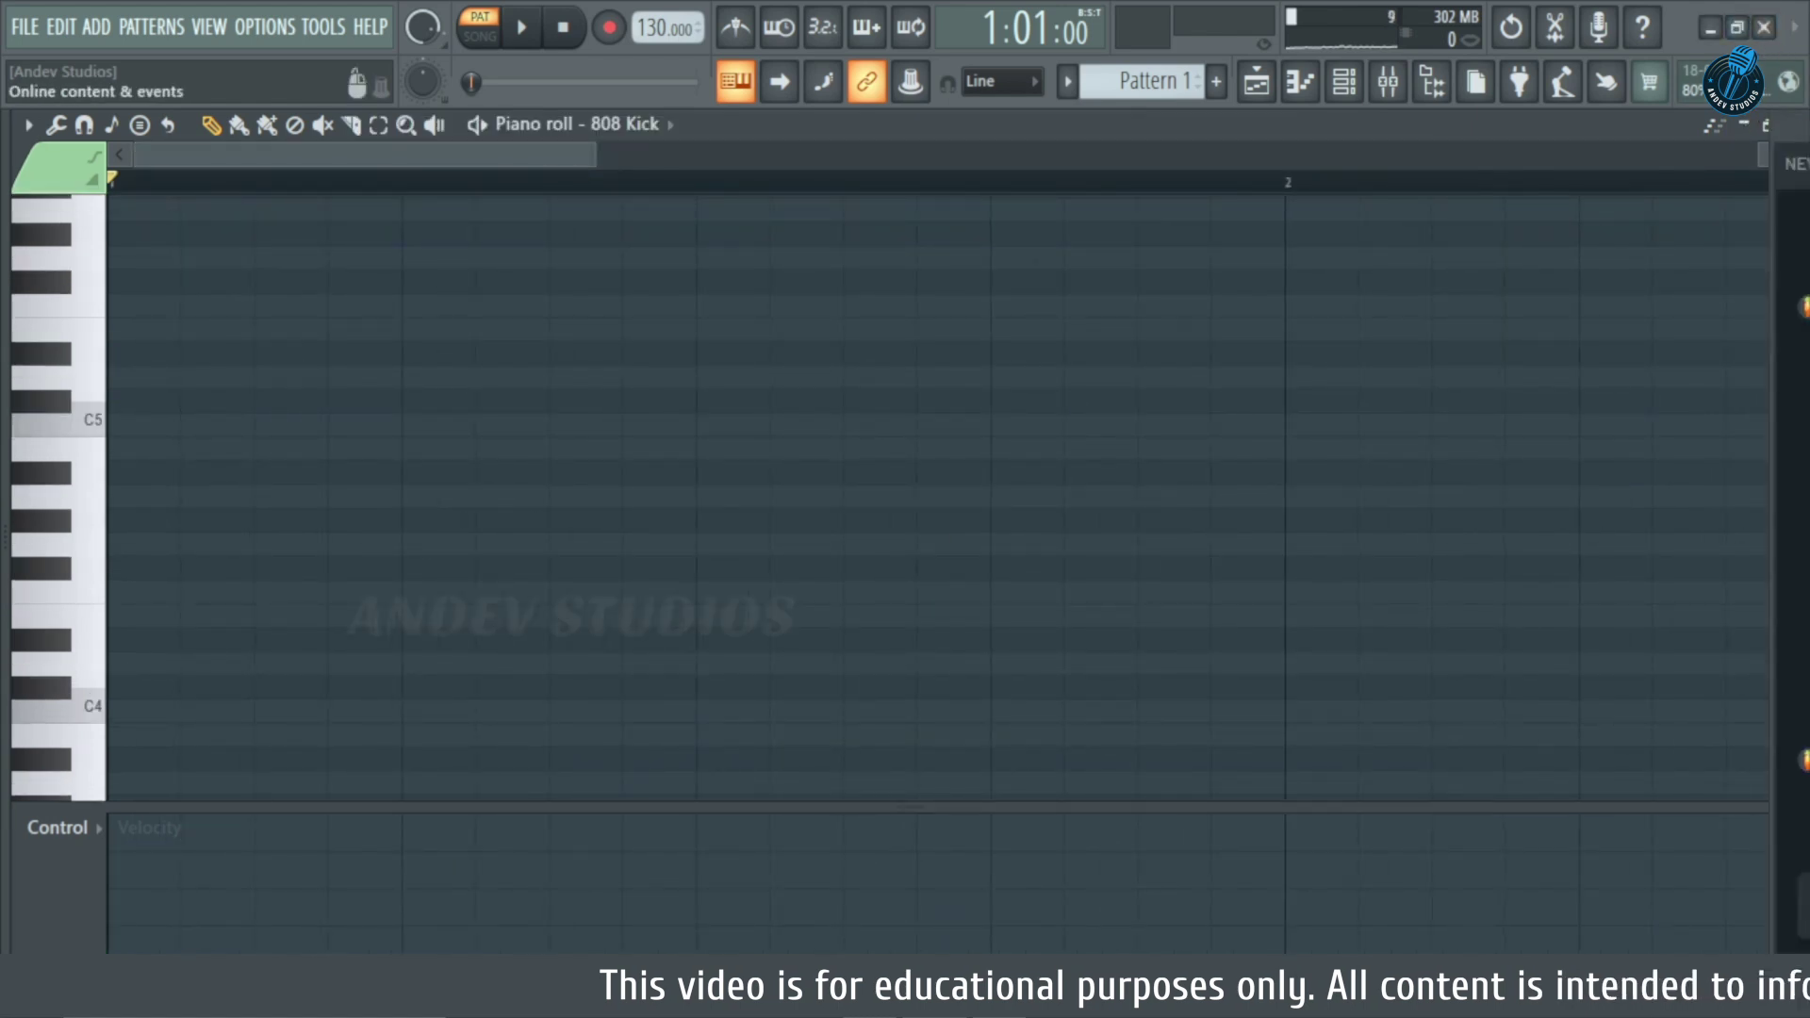
Ask Gopher 'How to open loop starter', fixing the typo before sending.
{"action": "left_click", "coordinate": [1752, 83]}
{"action": "left_click", "coordinate": [1476, 899]}
{"action": "type", "text": "How to open "}
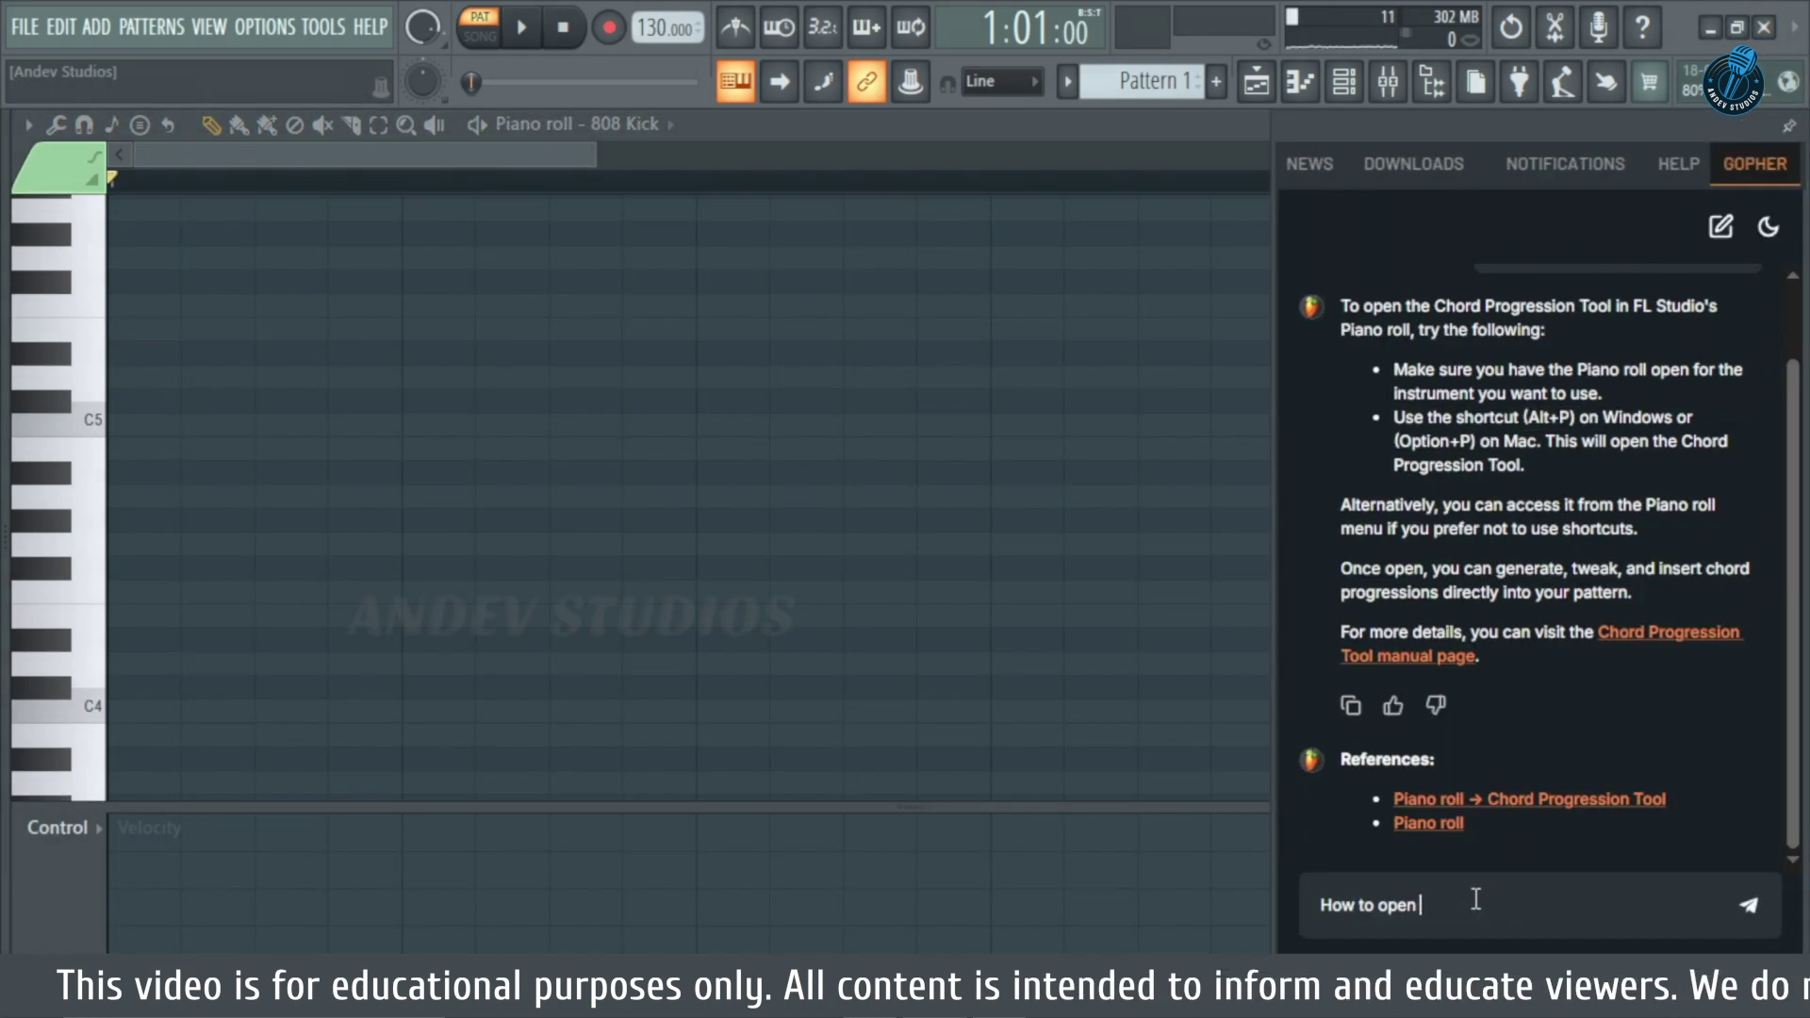
{"action": "type", "text": "loop sta"}
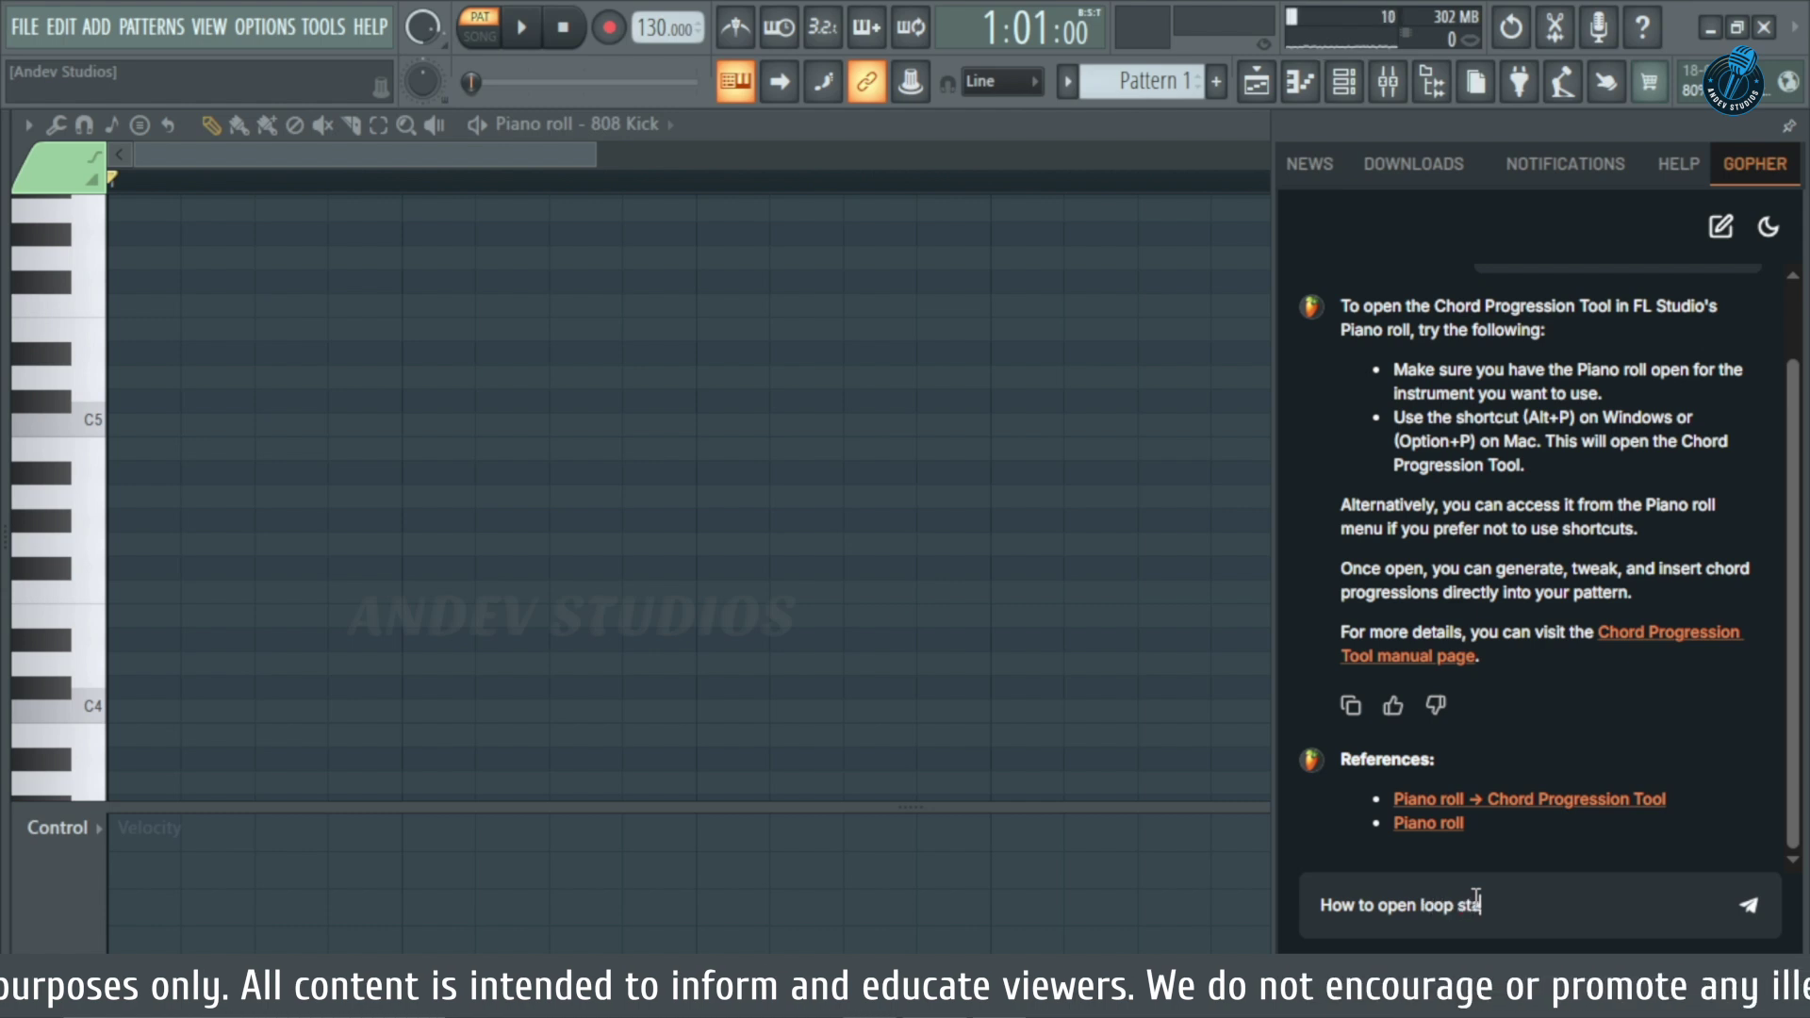
{"action": "type", "text": "rted"}
{"action": "key", "text": "BackSpace"}
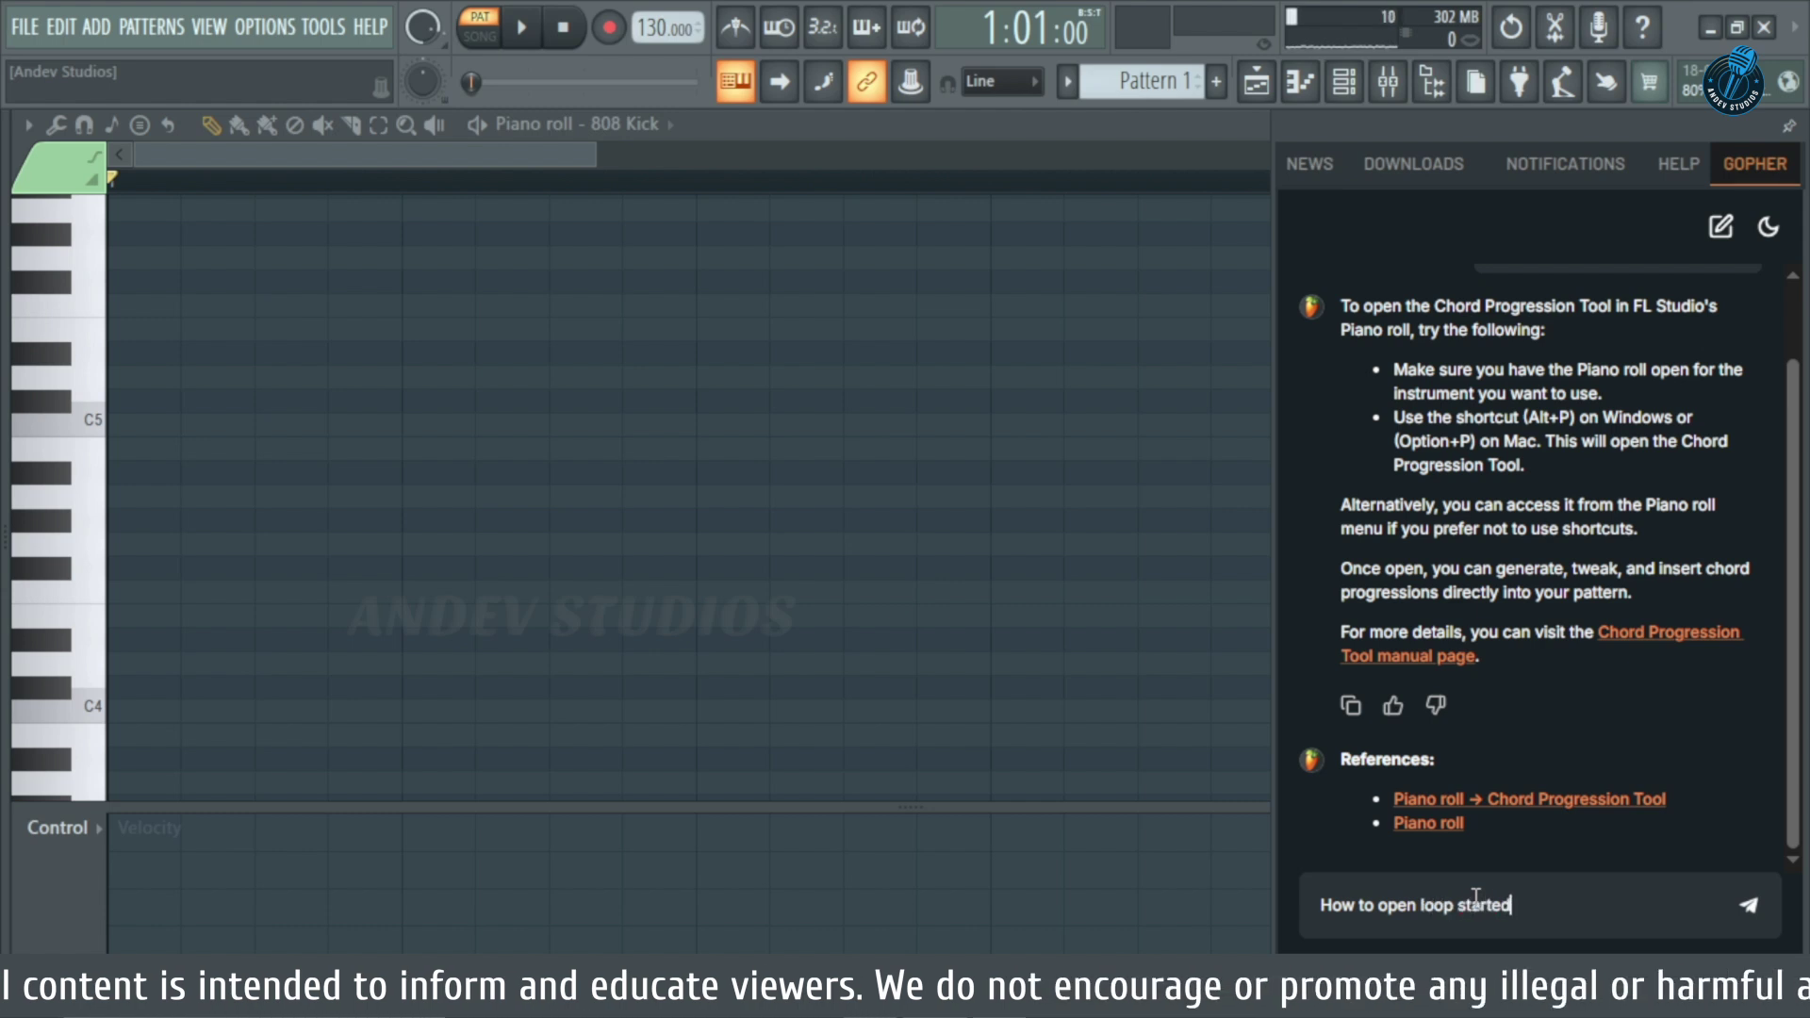
{"action": "type", "text": "r"}
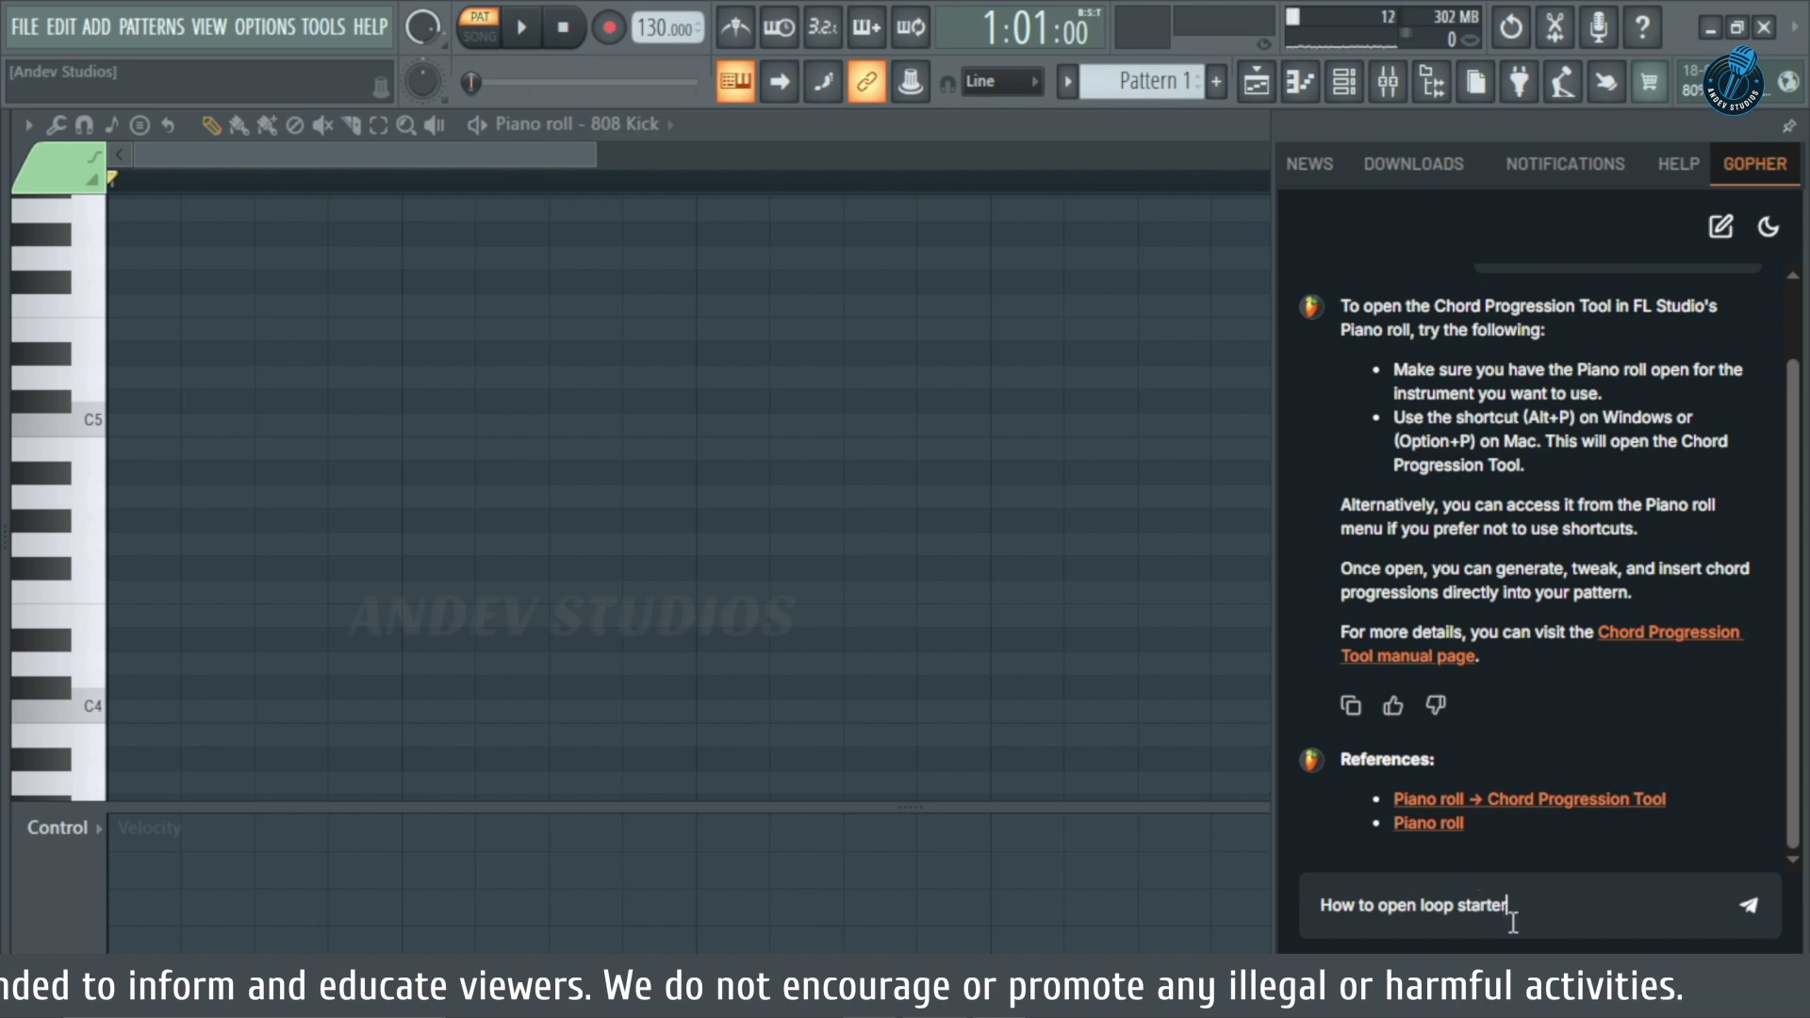
{"action": "left_click", "coordinate": [1752, 906]}
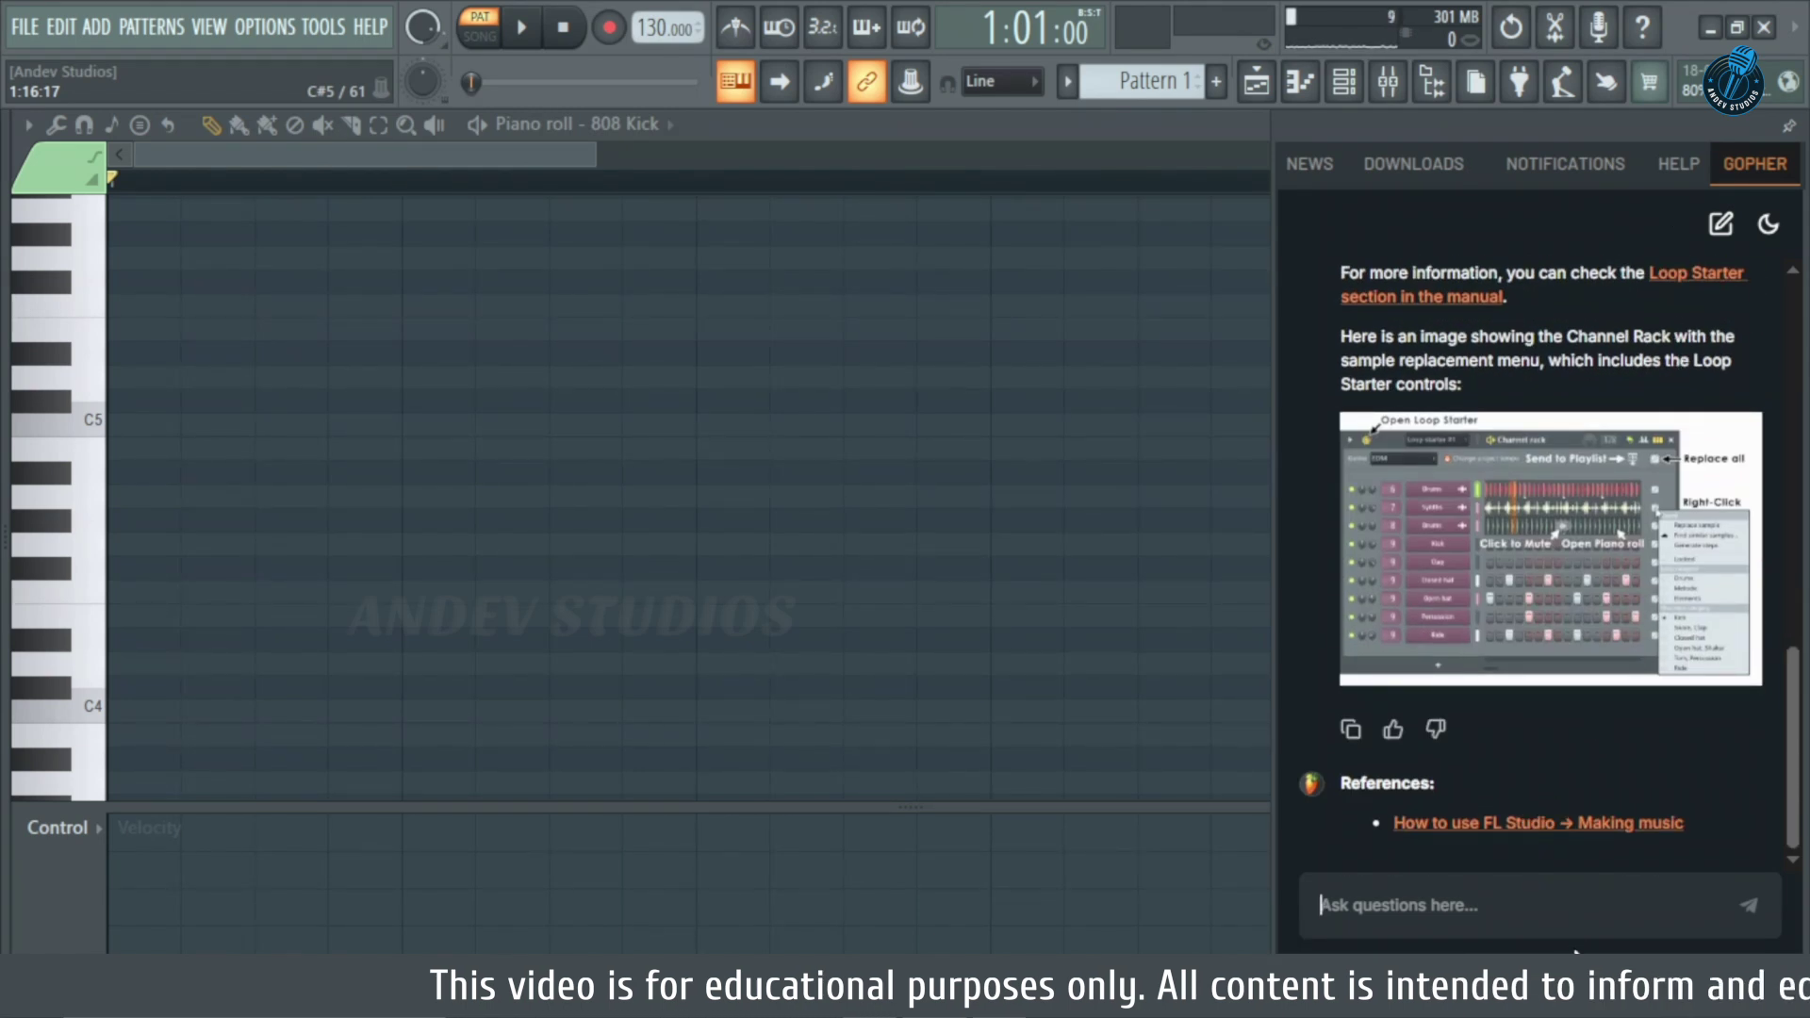
Ask Gopher 'How to split sounds from a song', read the stem-extraction answer, then close the panel.
{"action": "type", "text": "How t"}
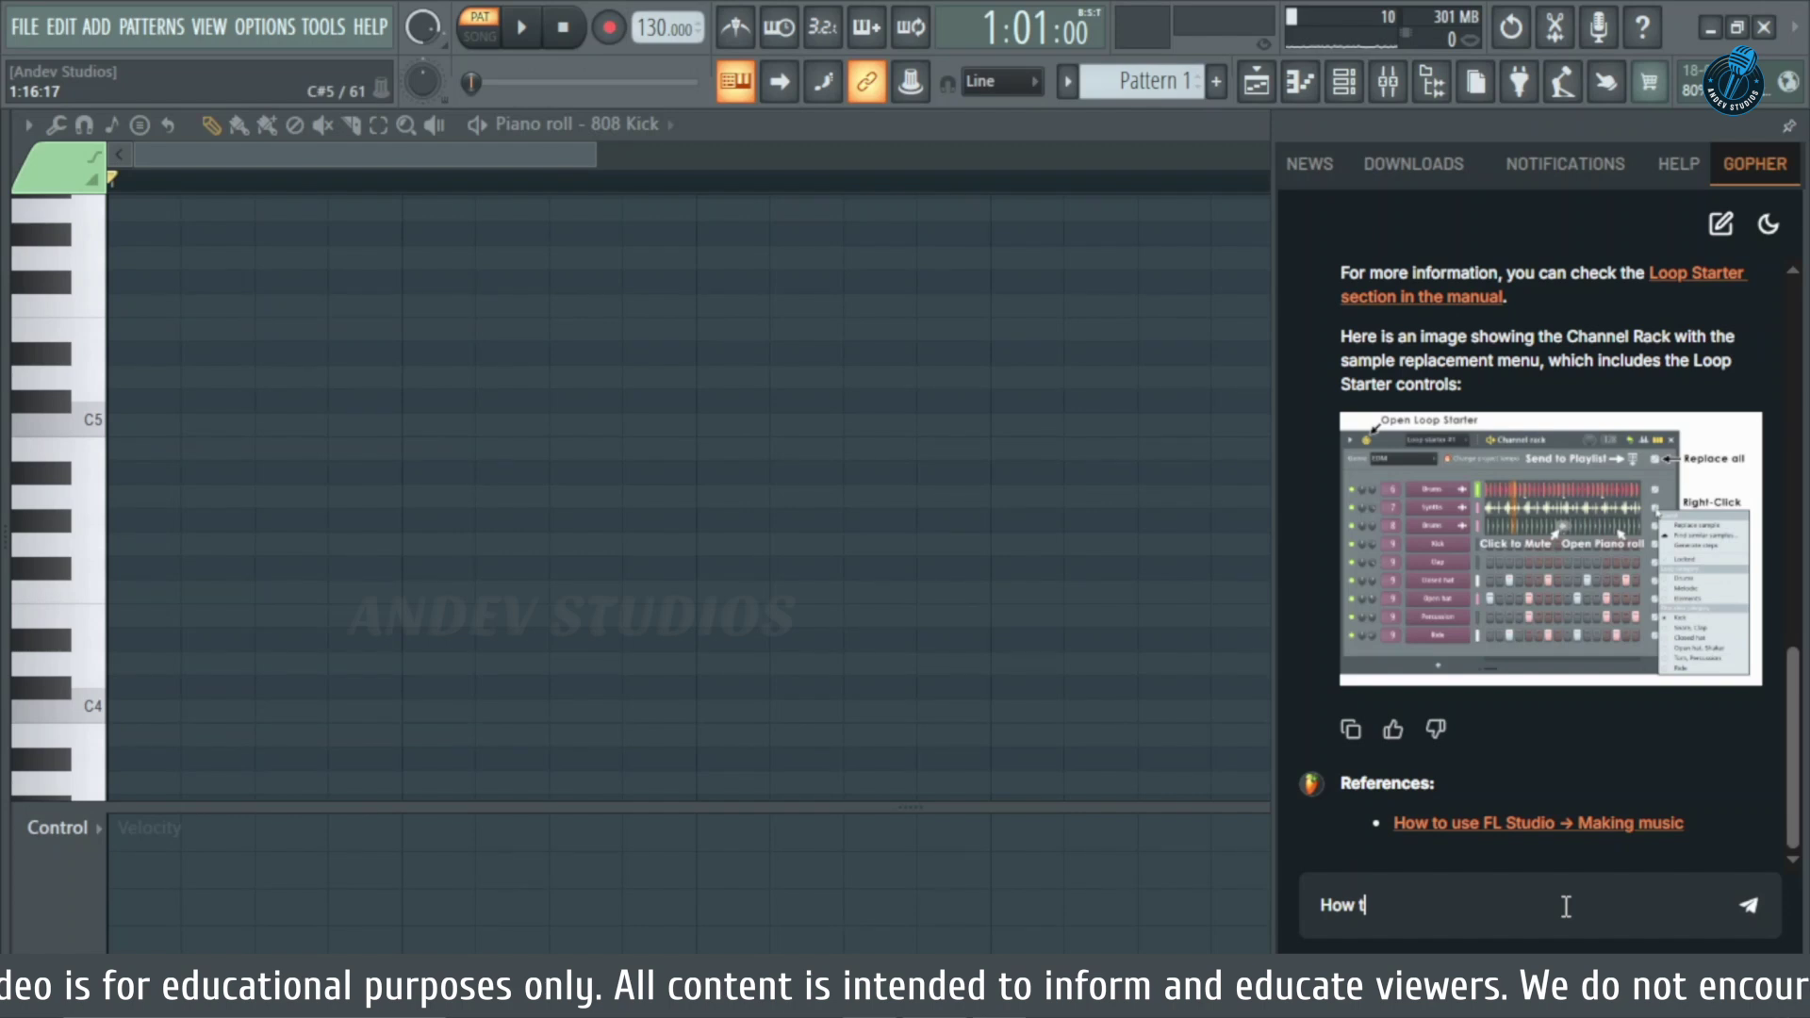
{"action": "type", "text": "o split "}
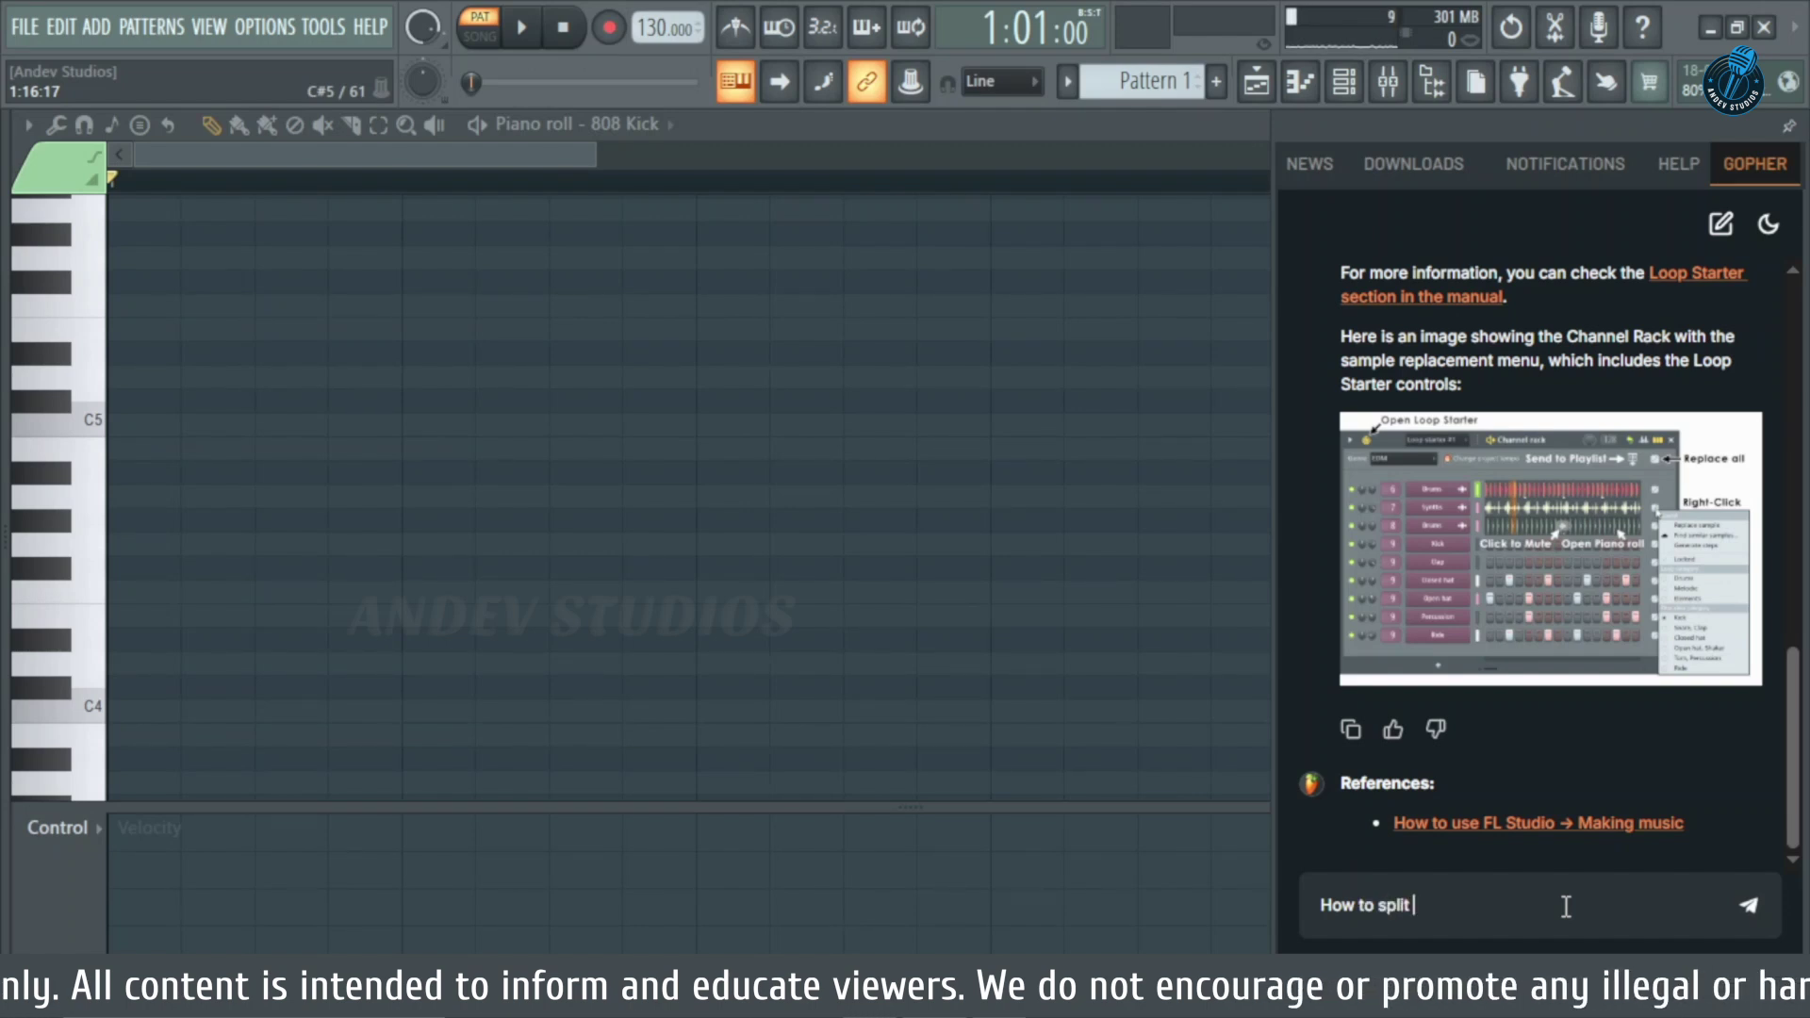
{"action": "type", "text": "sounds from a son"}
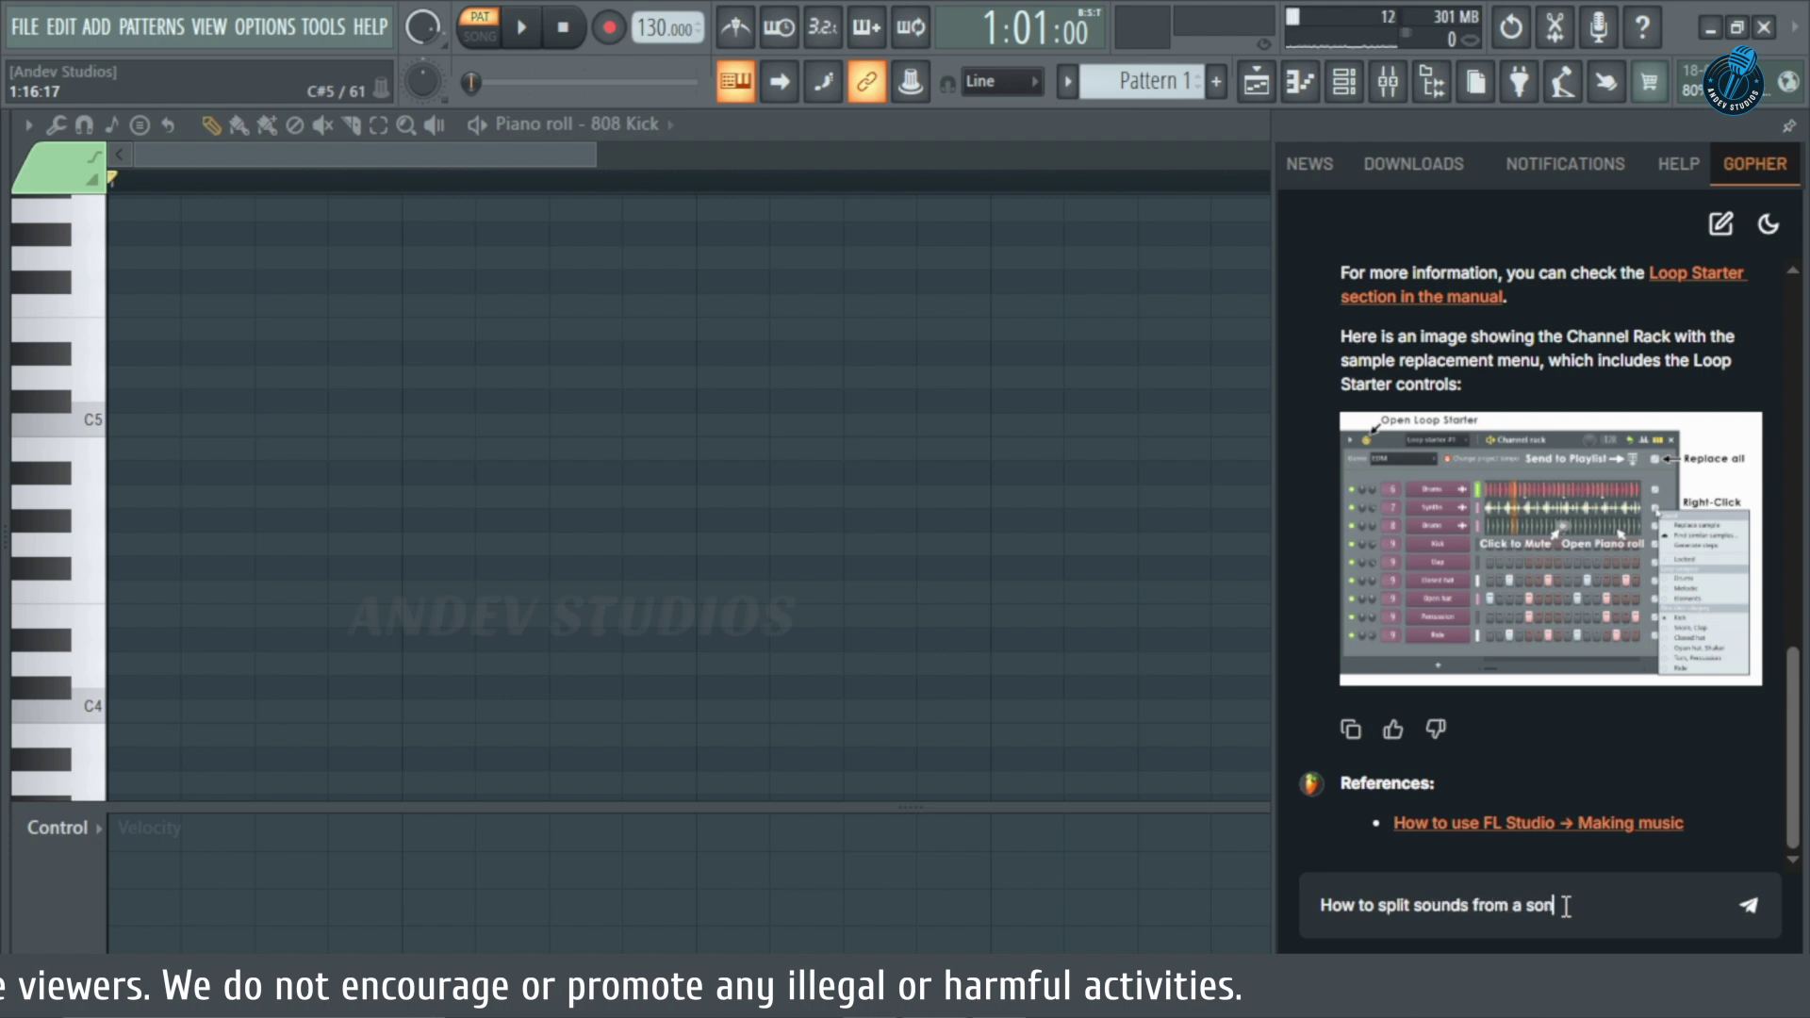
{"action": "key", "text": "Return"}
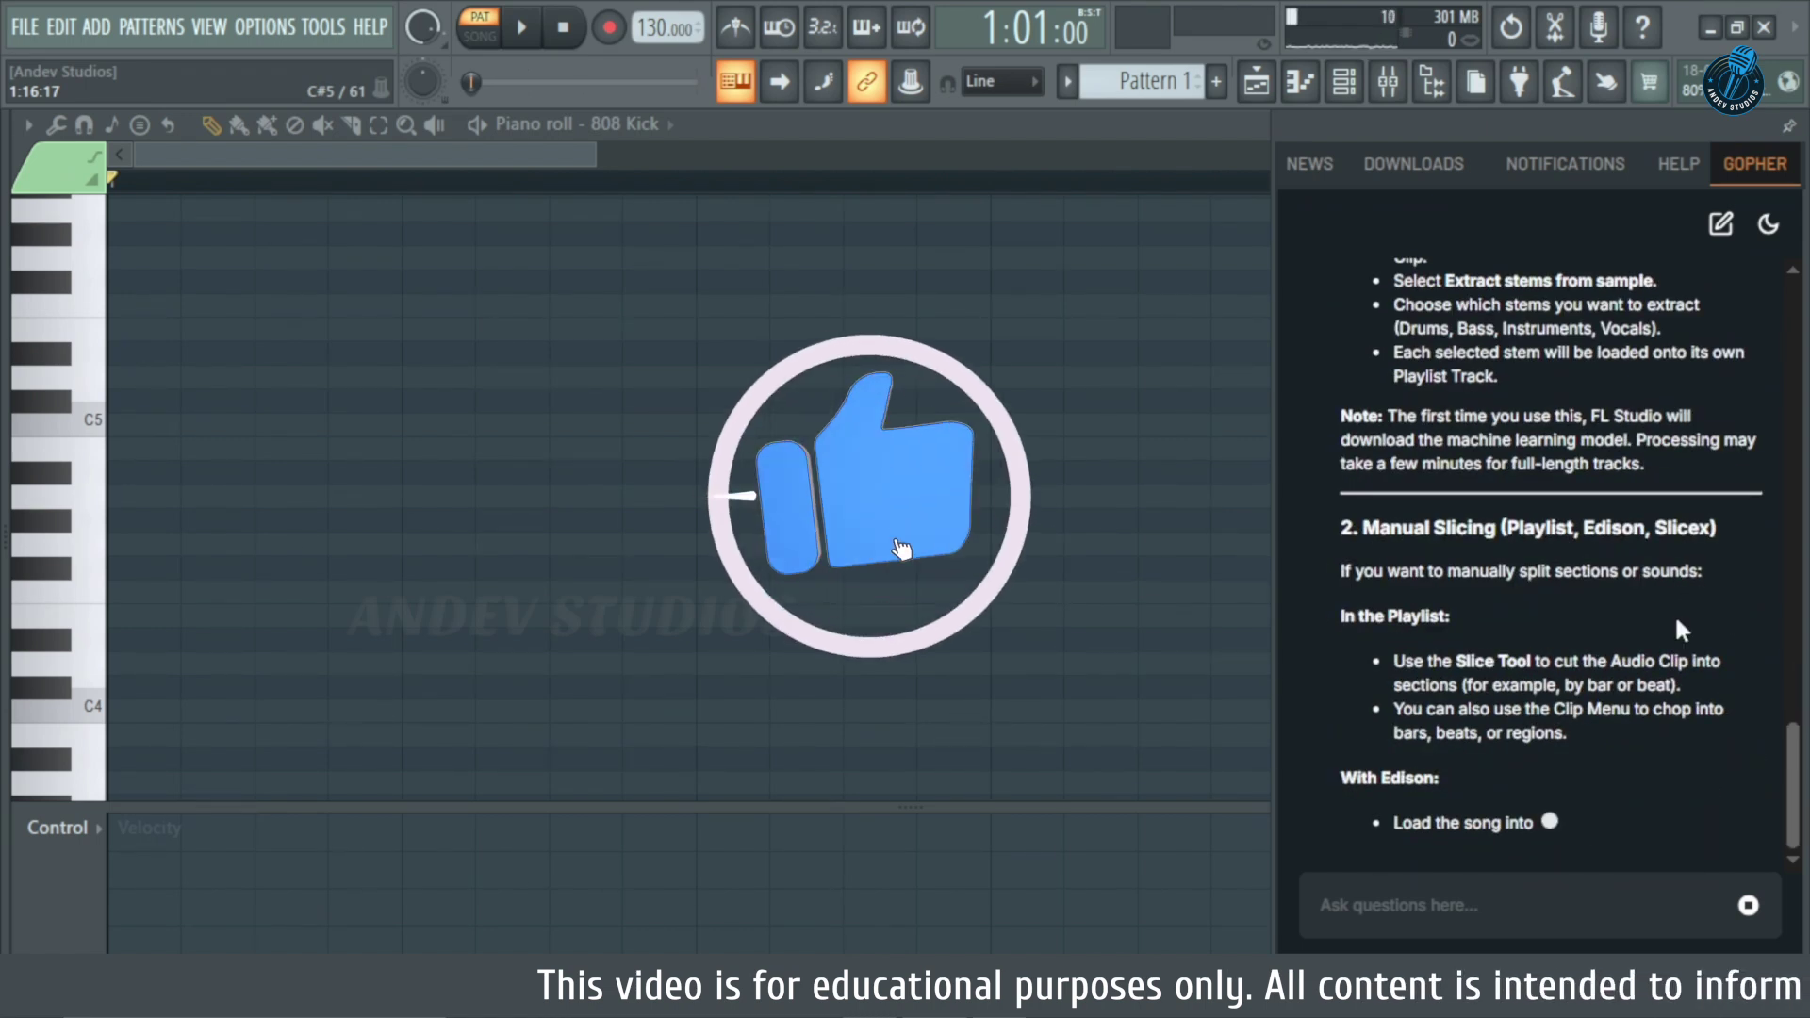
{"action": "scroll", "coordinate": [1674, 614], "scroll_direction": "up", "scroll_amount": 8}
{"action": "scroll", "coordinate": [1558, 546], "scroll_direction": "down", "scroll_amount": 4}
{"action": "triple_click", "coordinate": [1550, 631]}
{"action": "triple_click", "coordinate": [1546, 679]}
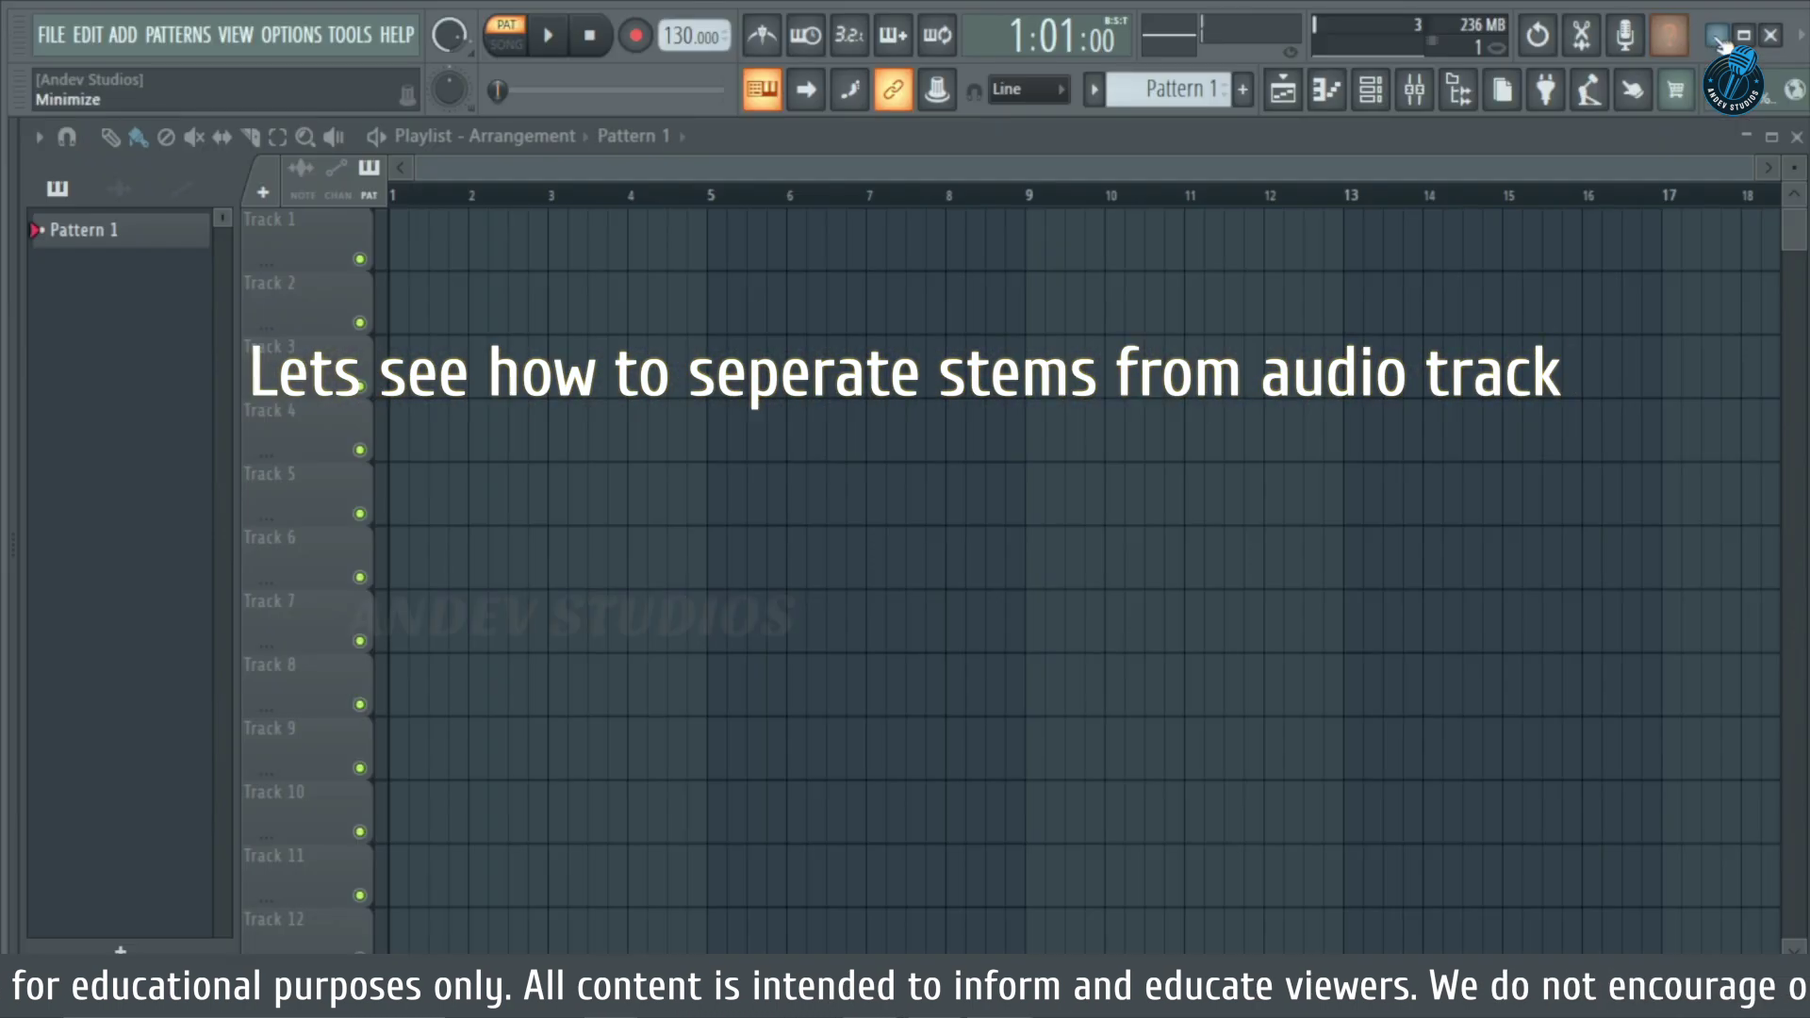
Drag the Powerful-Trap song from the desktop into the Playlist and extract its stems.
{"action": "left_click", "coordinate": [1718, 38]}
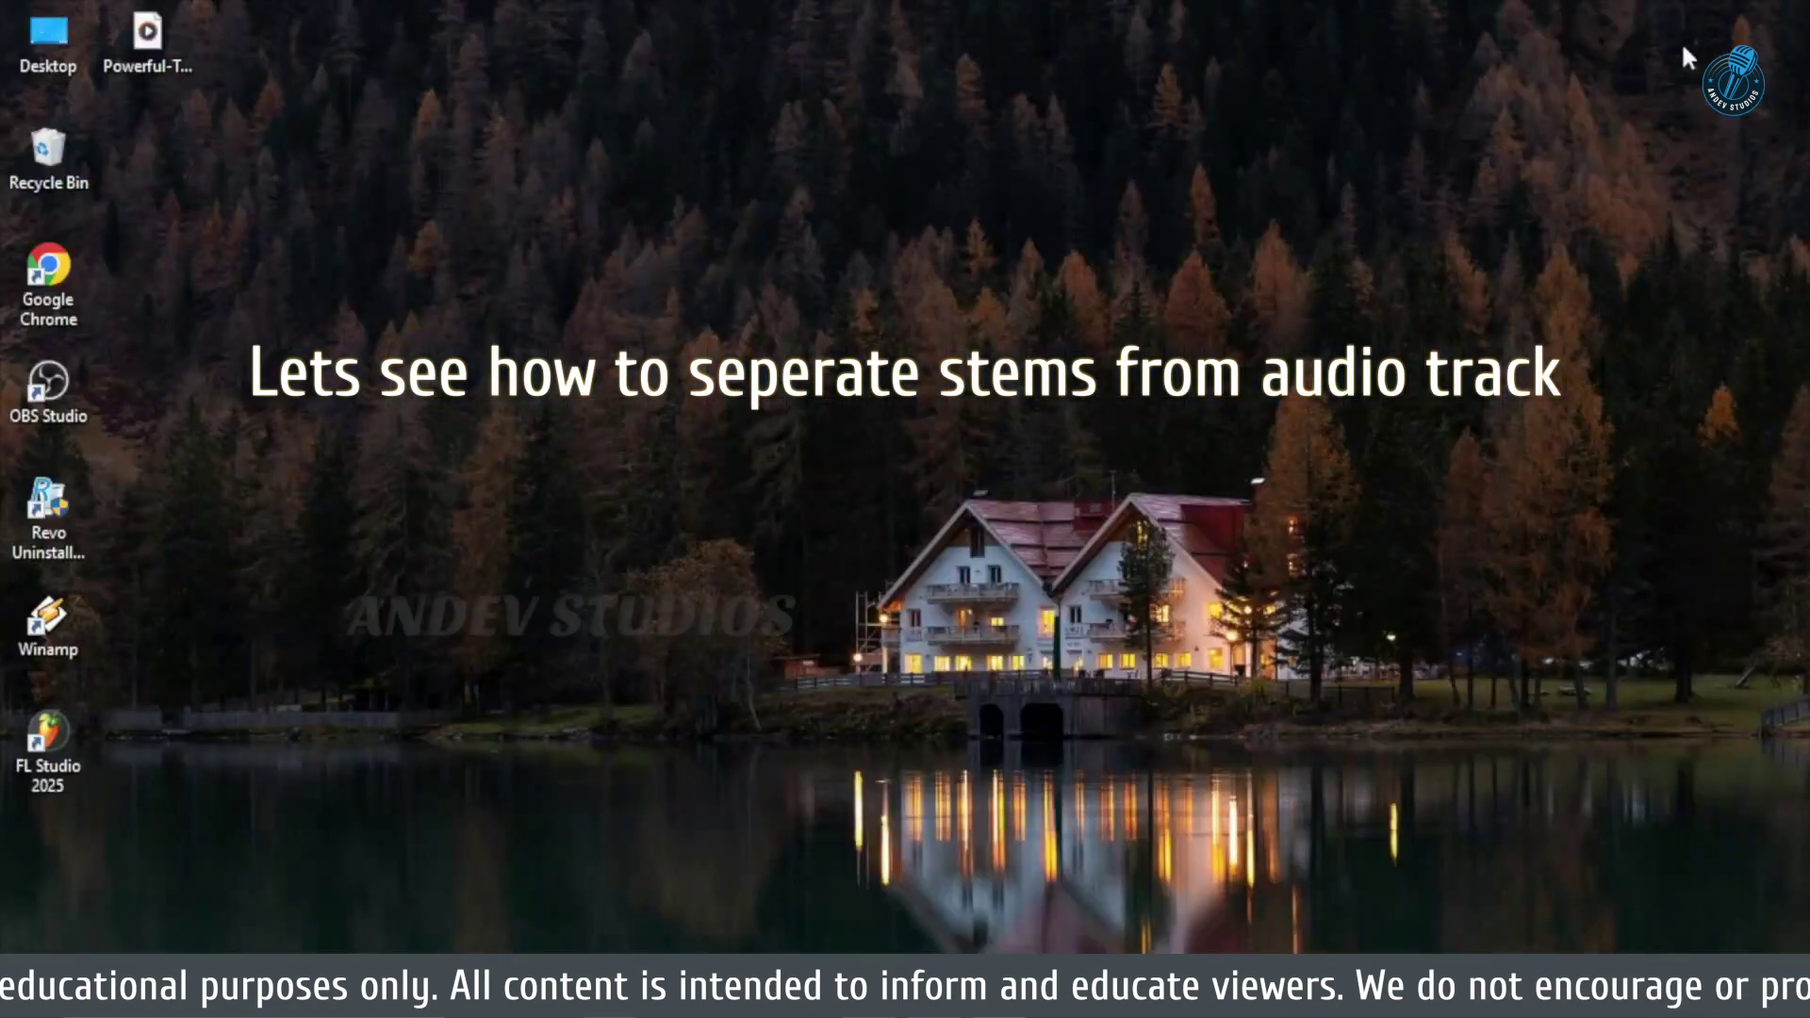
{"action": "left_click_drag", "start_coordinate": [844, 555], "coordinate": [1089, 162]}
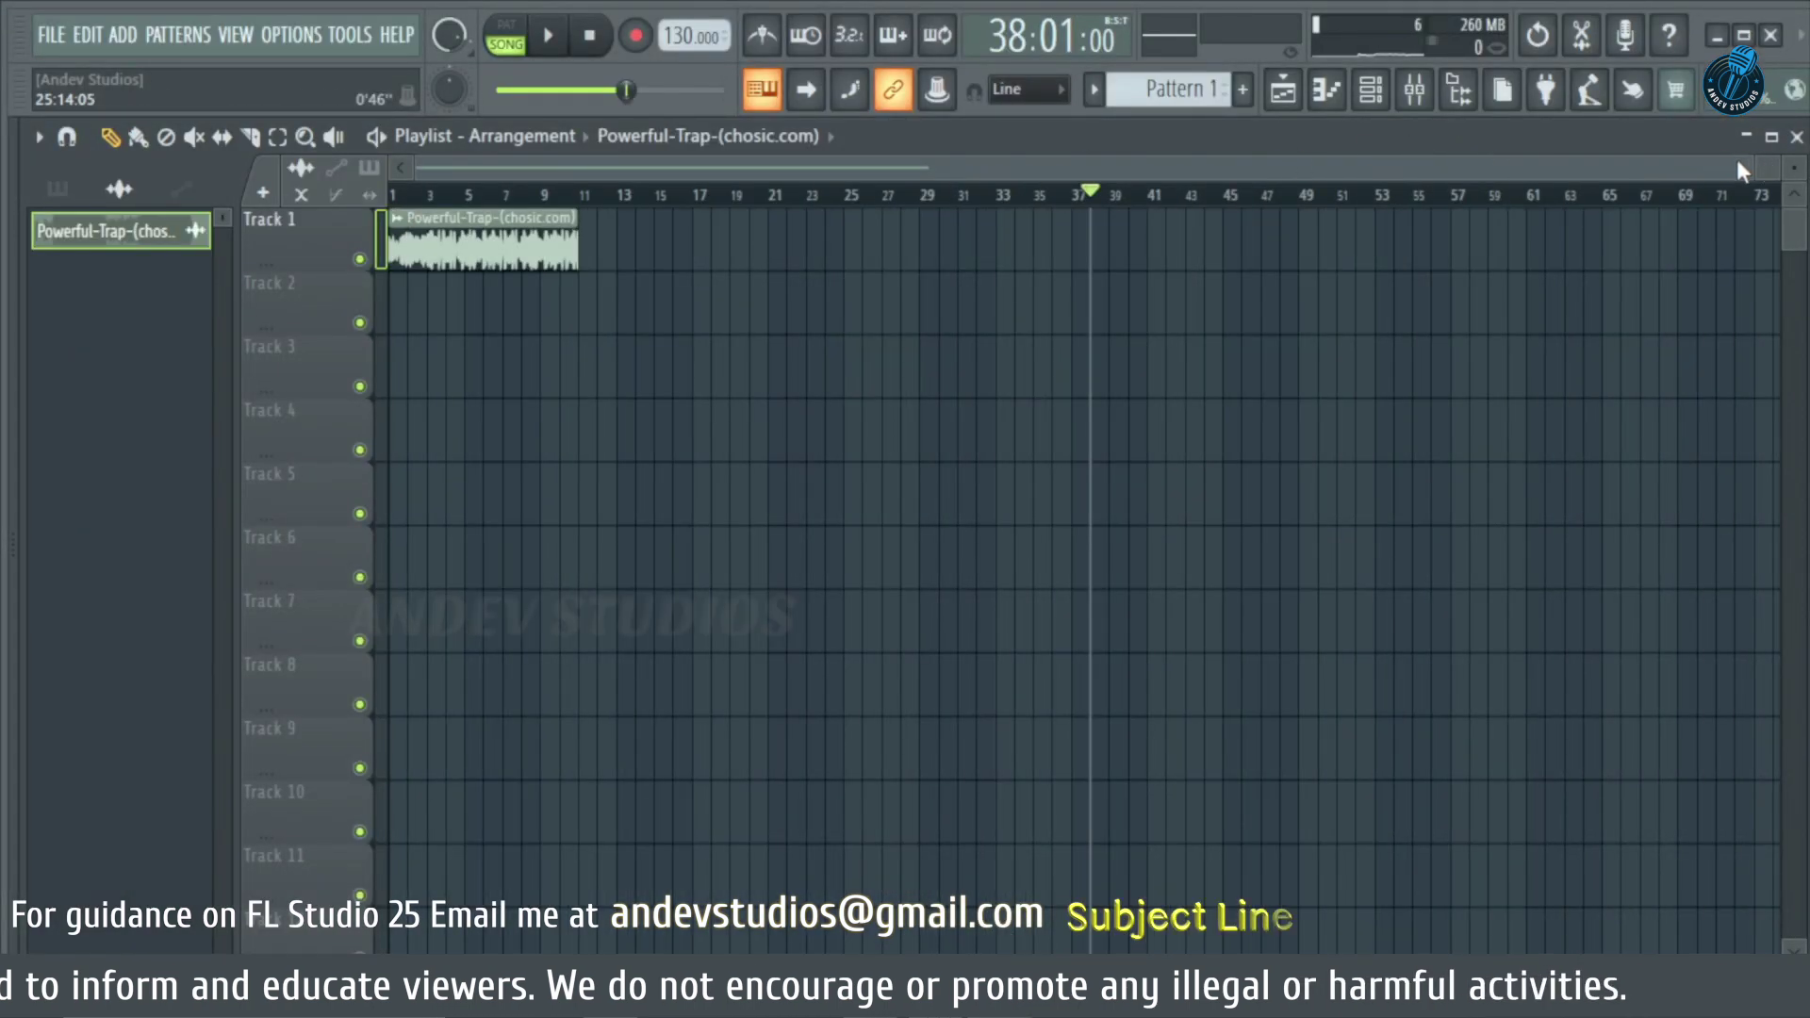
{"action": "left_click_drag", "start_coordinate": [1751, 161], "coordinate": [1240, 179]}
{"action": "left_click", "coordinate": [392, 222]}
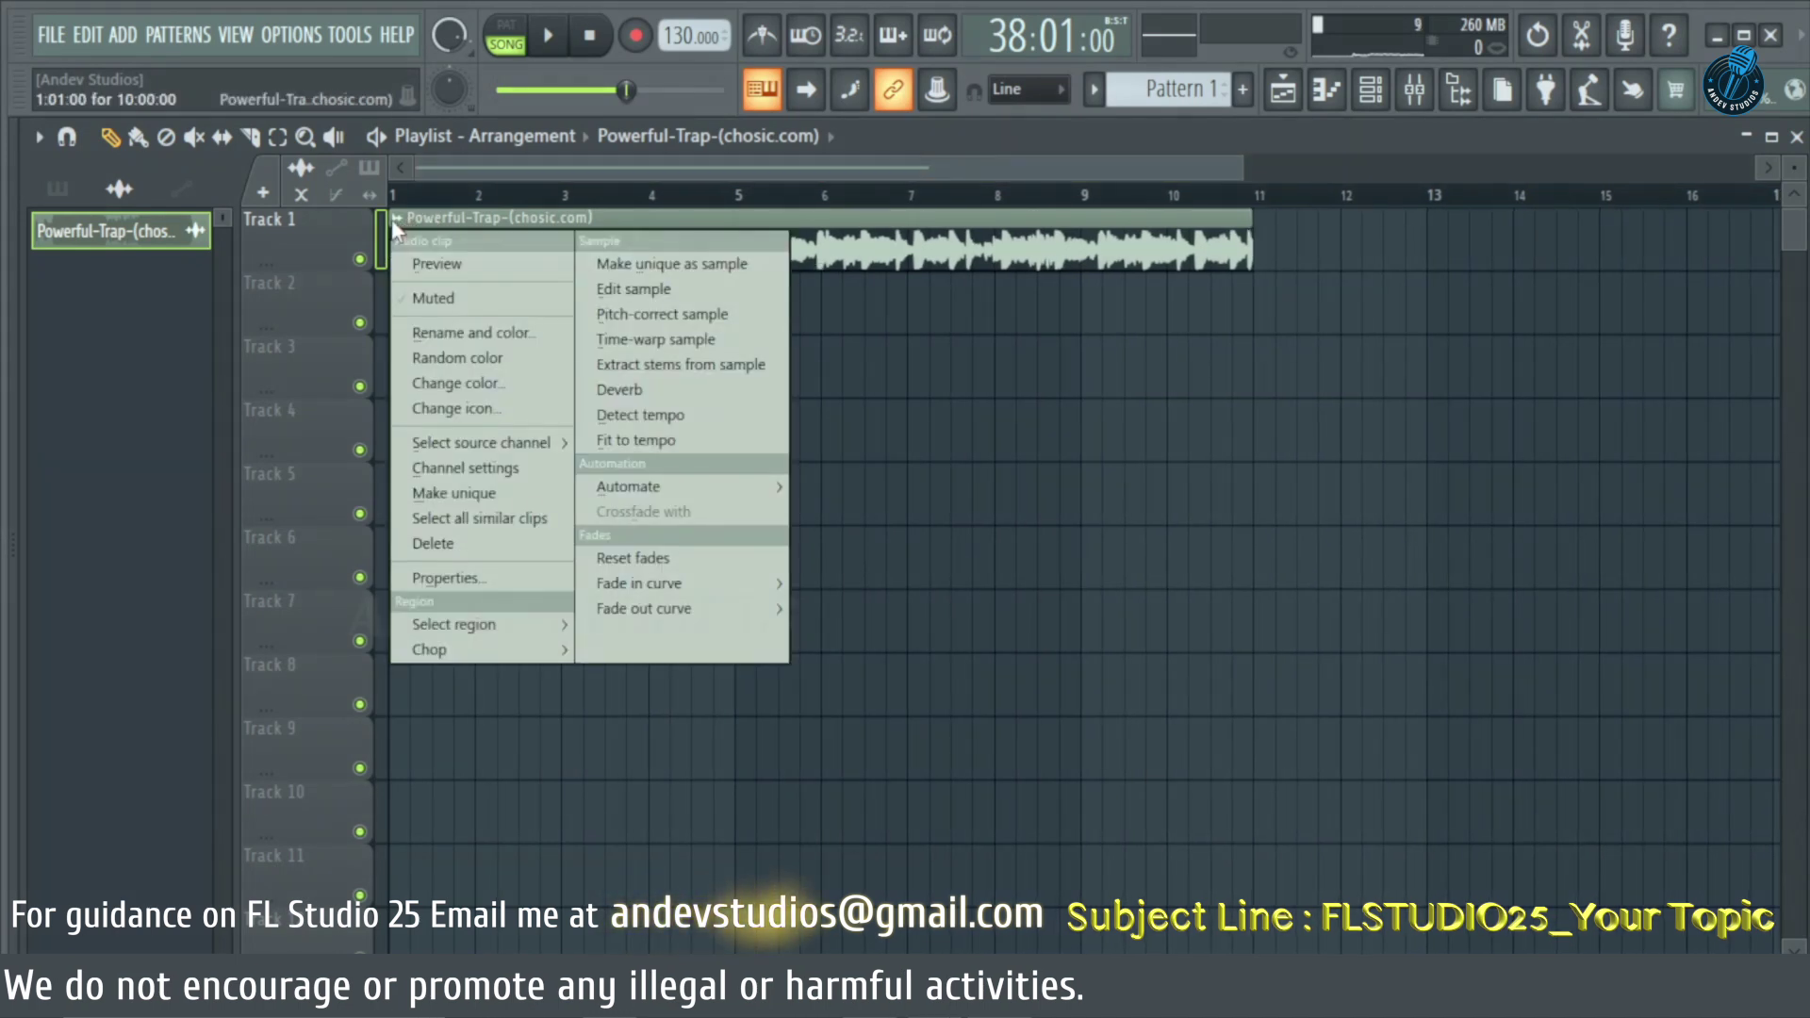
{"action": "left_click", "coordinate": [706, 366]}
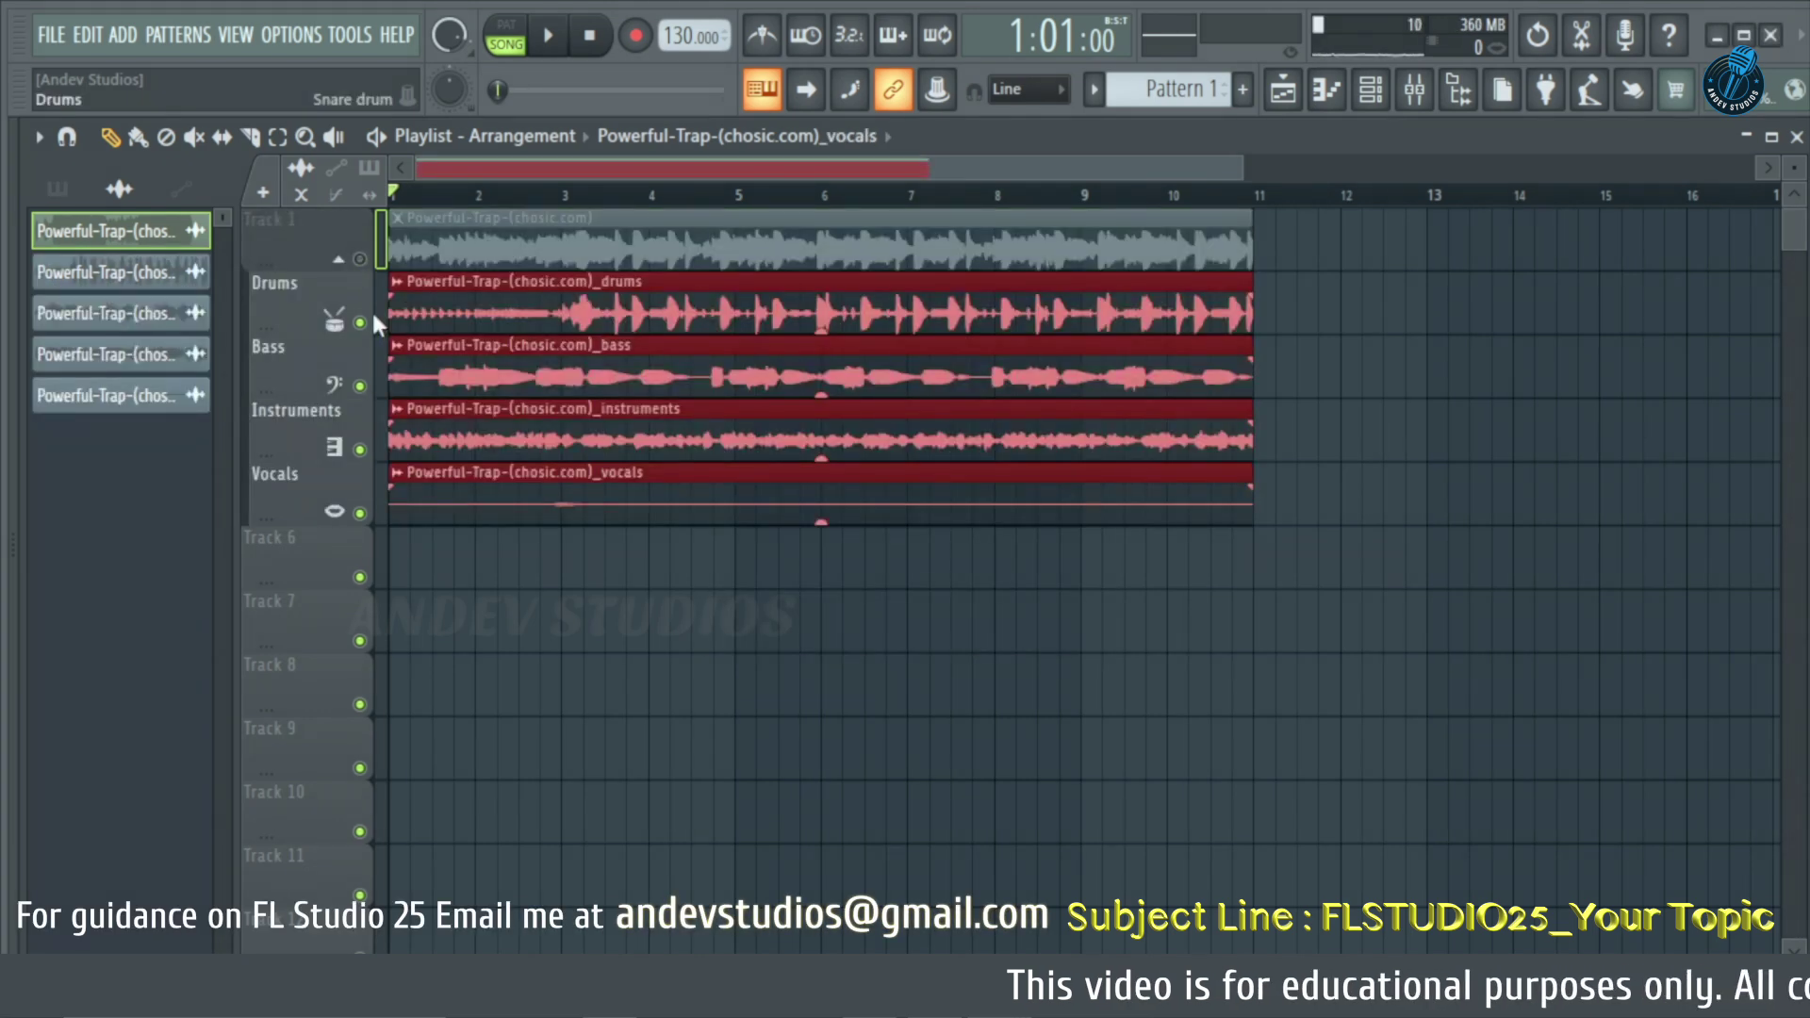
Play the song, soloing the Bass, then Instruments, then Drums stem in turn.
{"action": "key", "text": "space"}
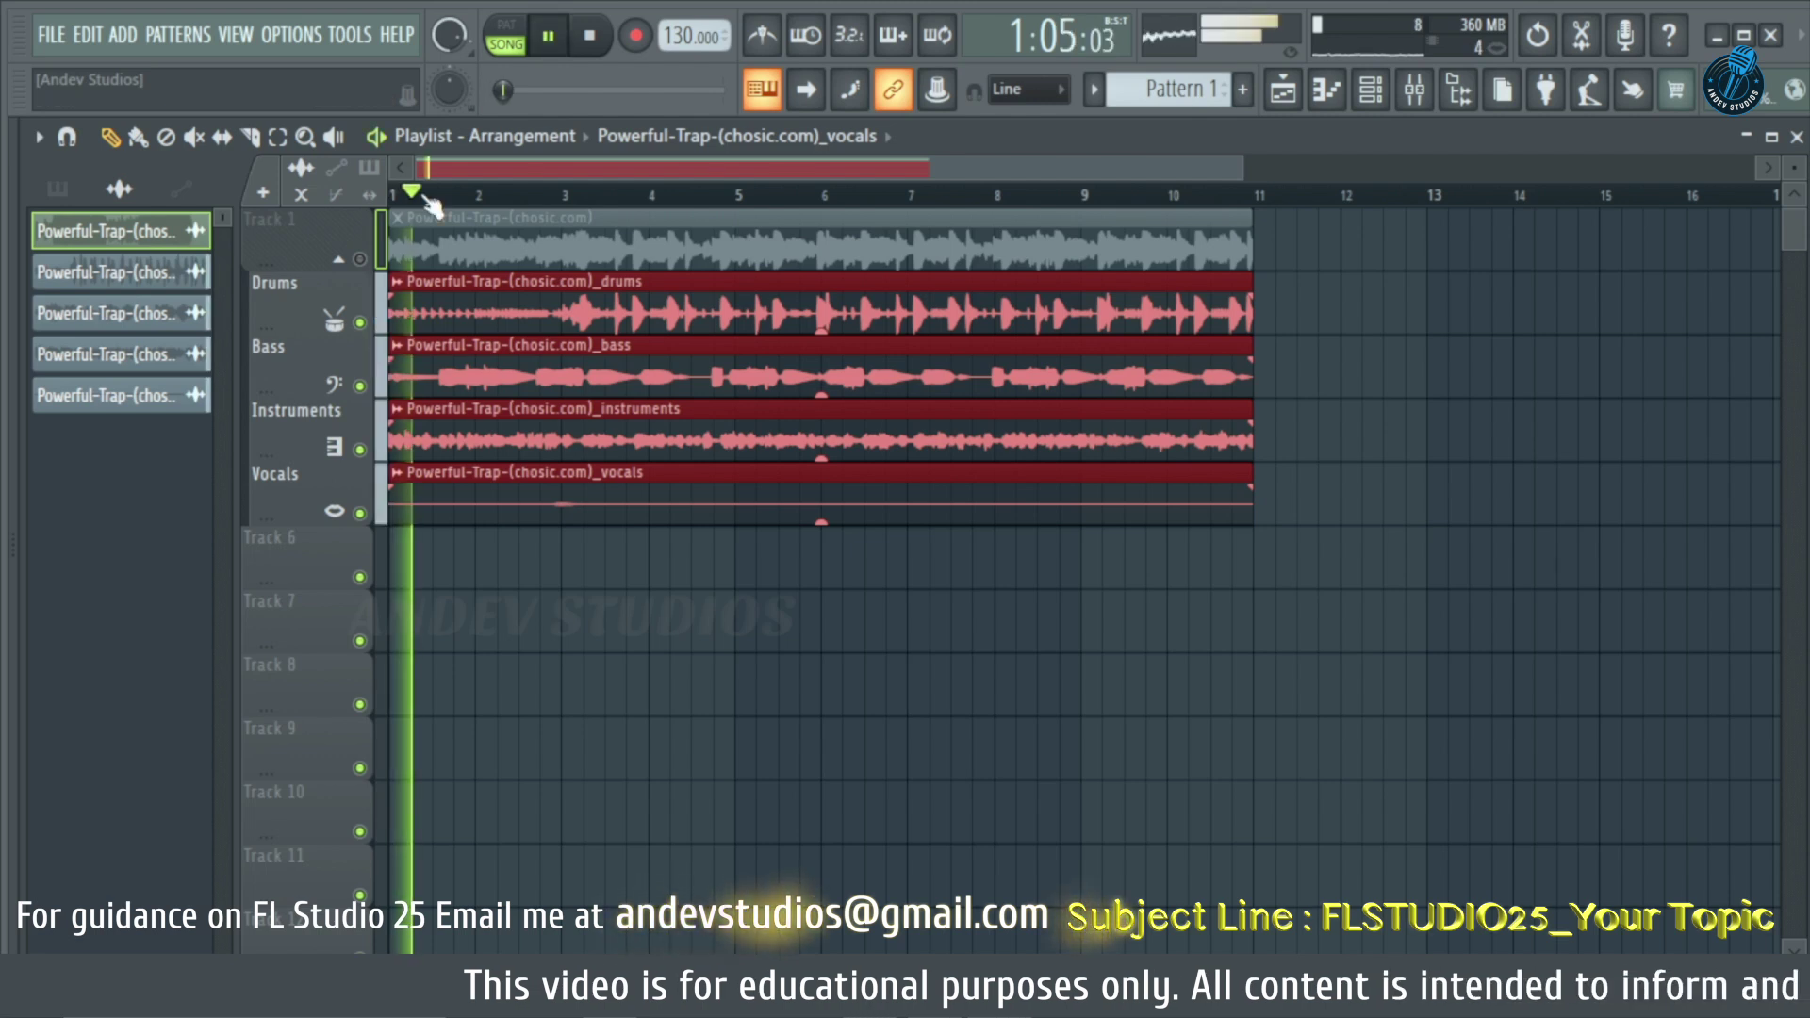
{"action": "left_click", "coordinate": [359, 385]}
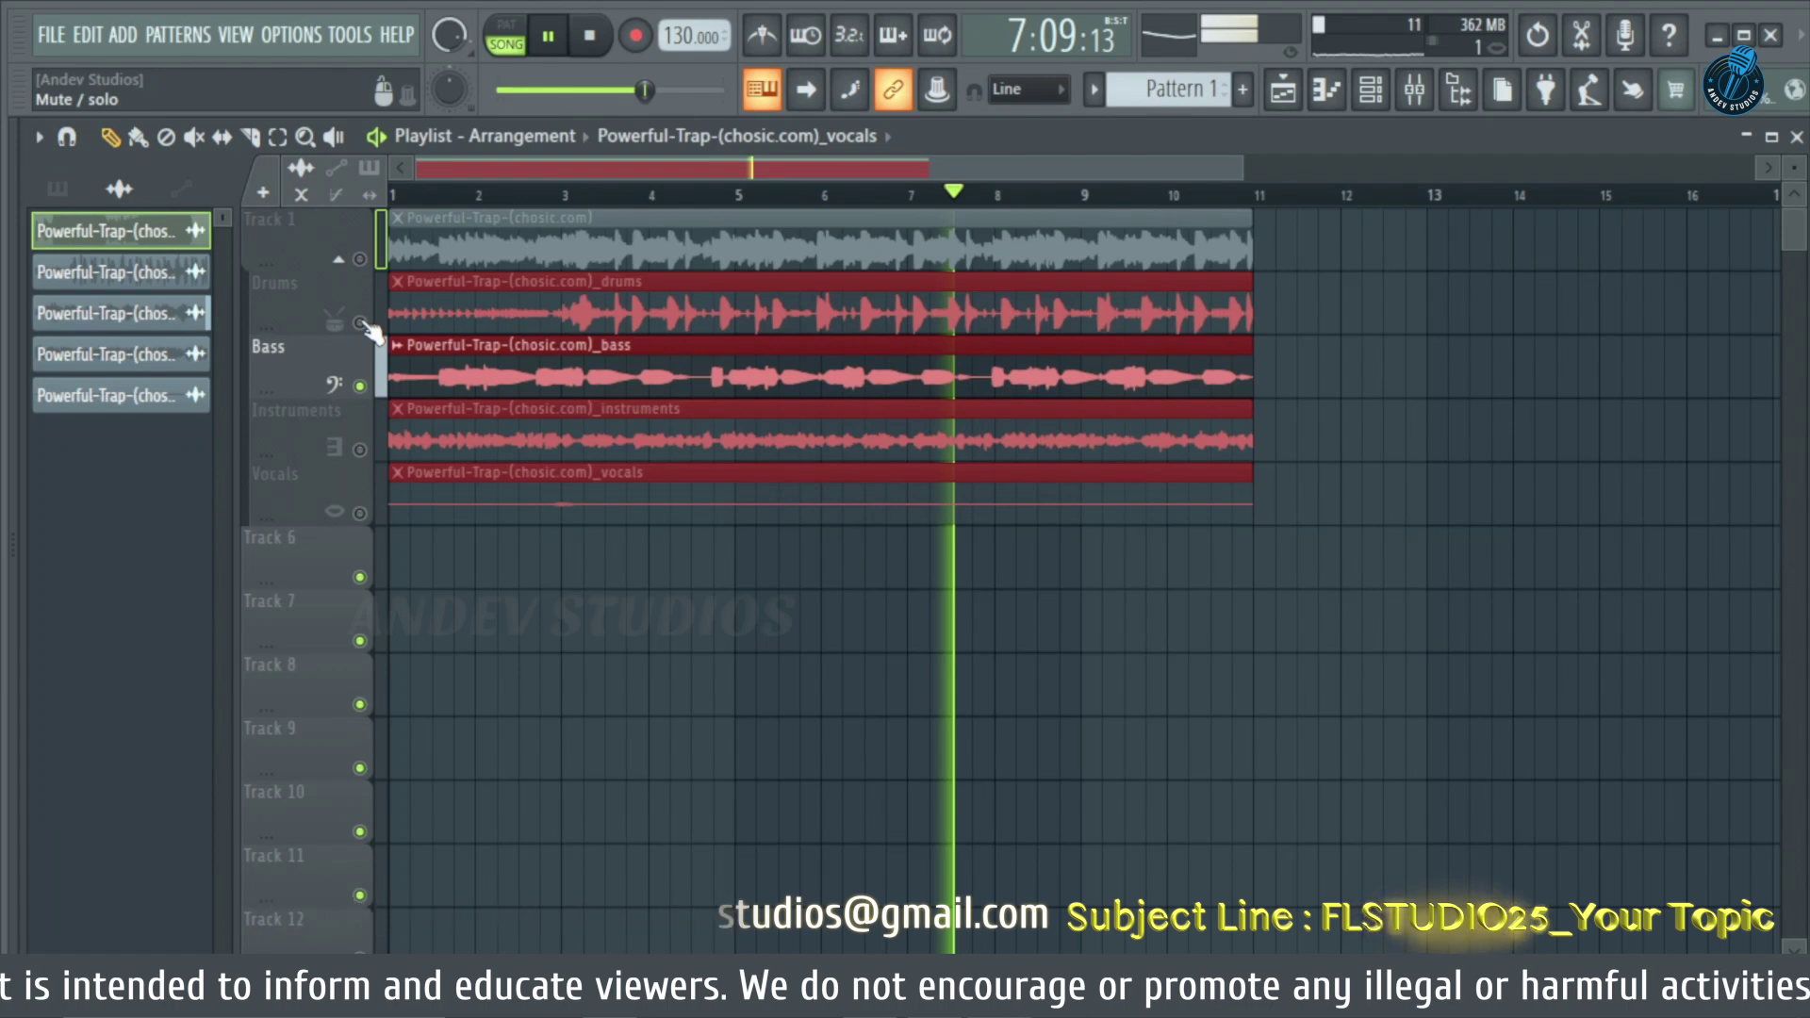
{"action": "key", "text": "space"}
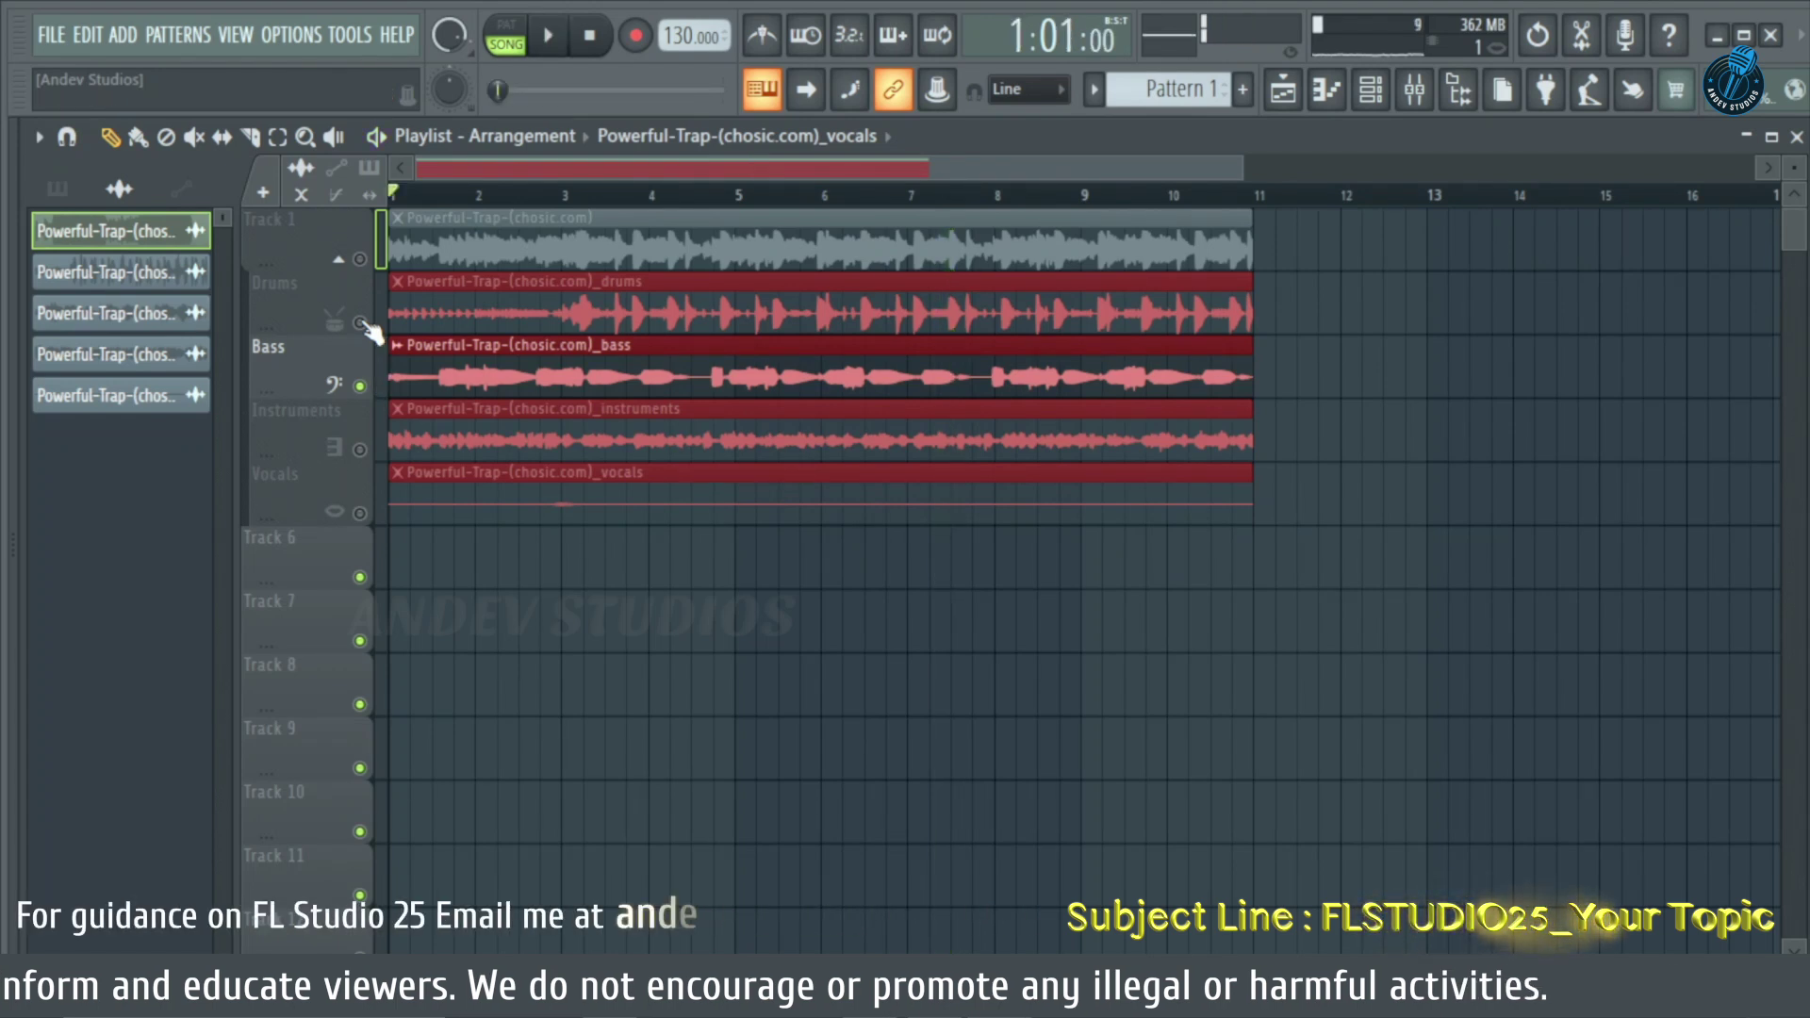
{"action": "key", "text": "space"}
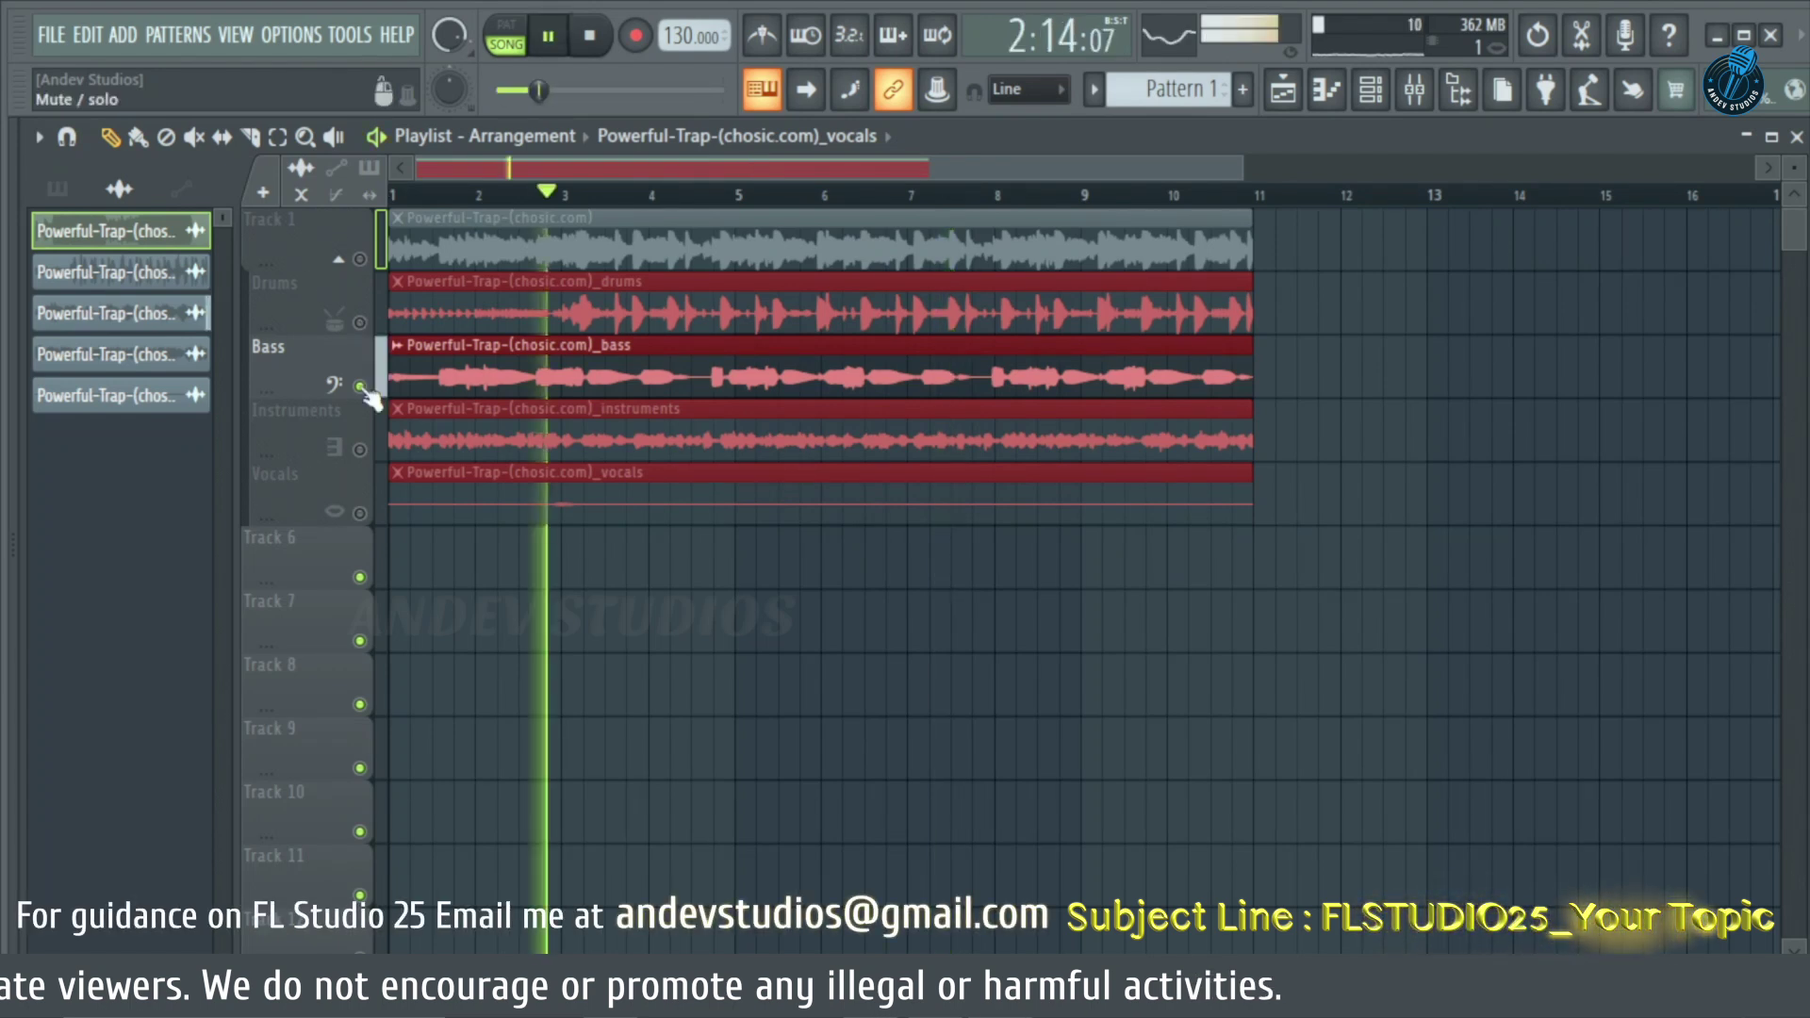
{"action": "left_click", "coordinate": [361, 387]}
{"action": "left_click", "coordinate": [360, 449]}
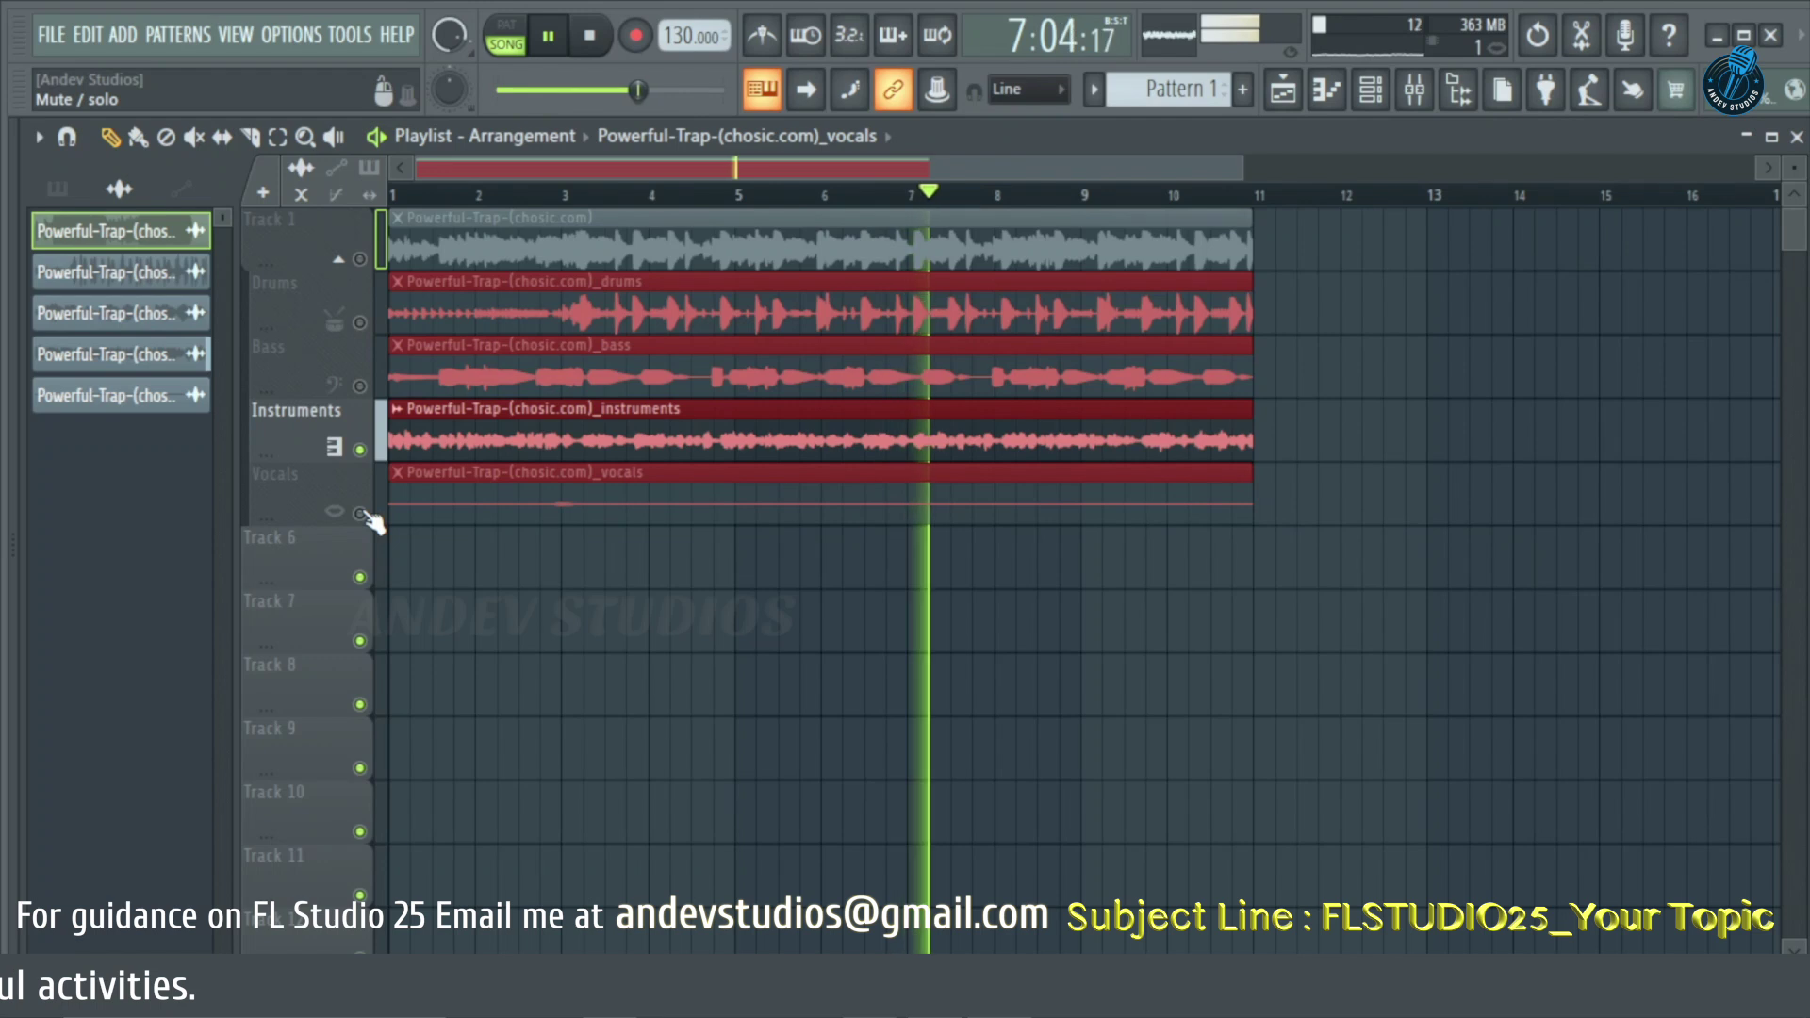
{"action": "left_click", "coordinate": [360, 450]}
{"action": "left_click", "coordinate": [361, 323]}
{"action": "key", "text": "space"}
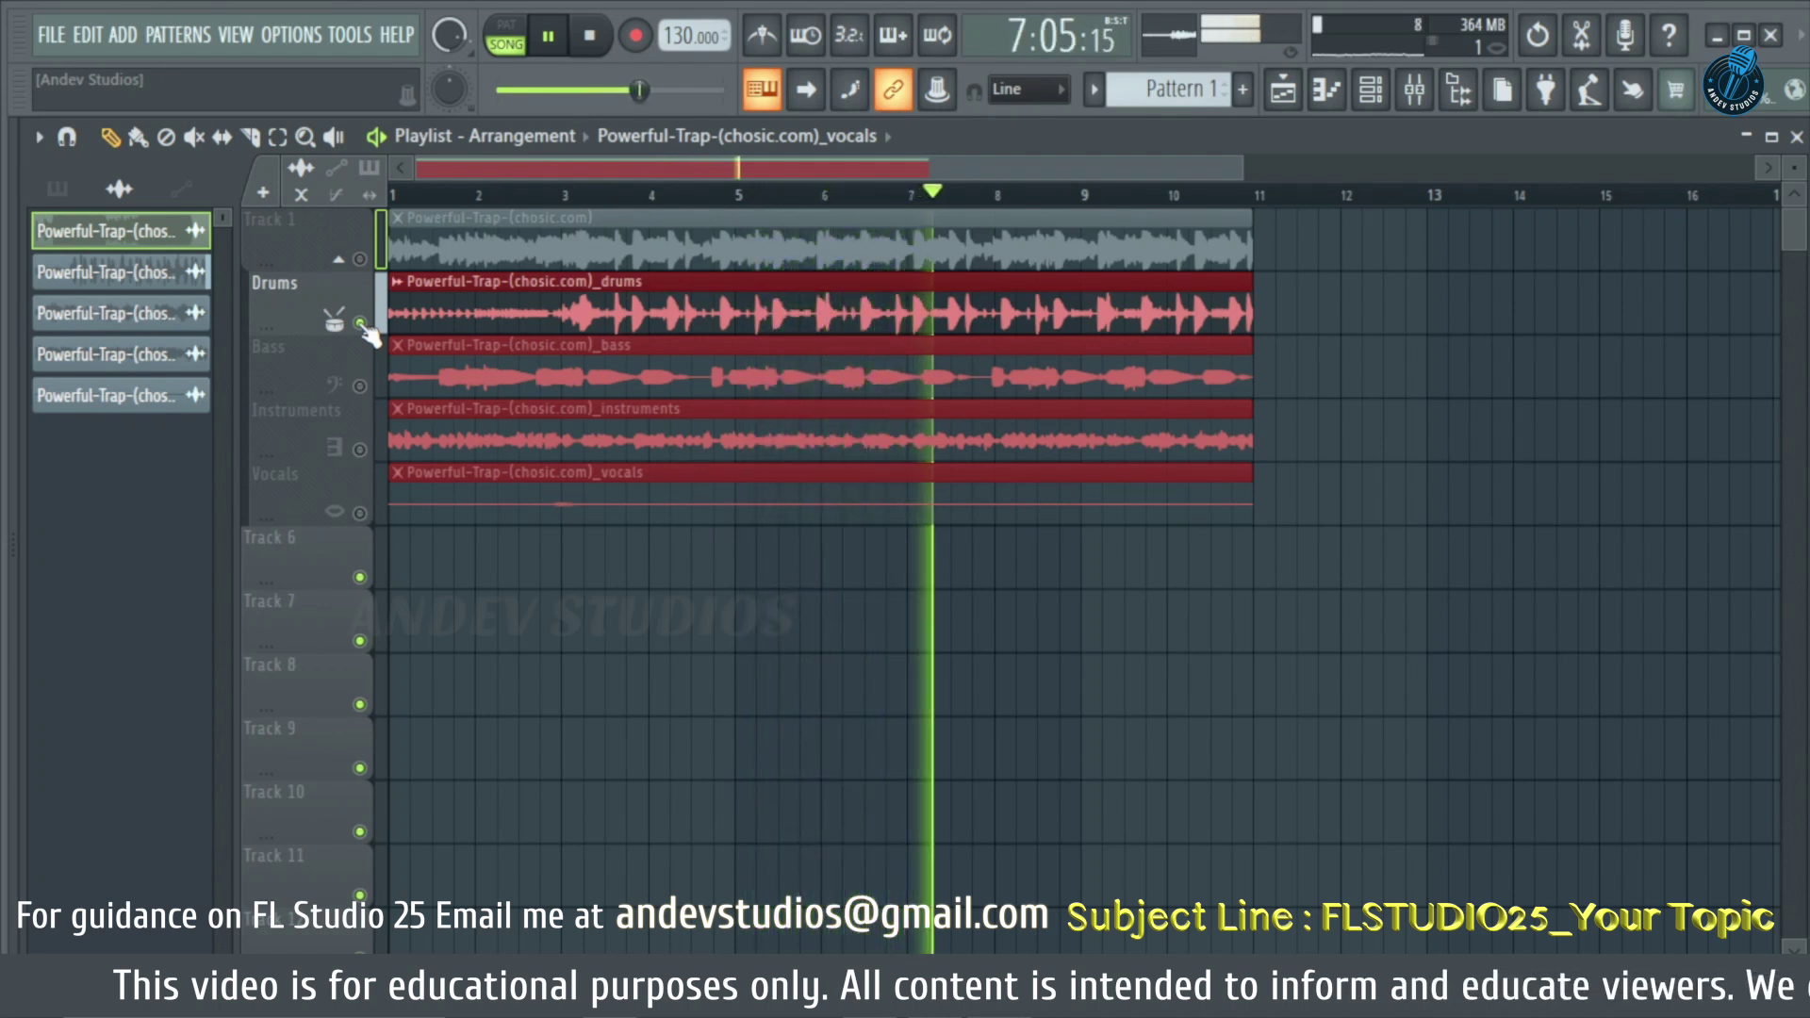
Solo the Bass stem again, then leave only the Instruments stem unmuted.
{"action": "left_click", "coordinate": [359, 385]}
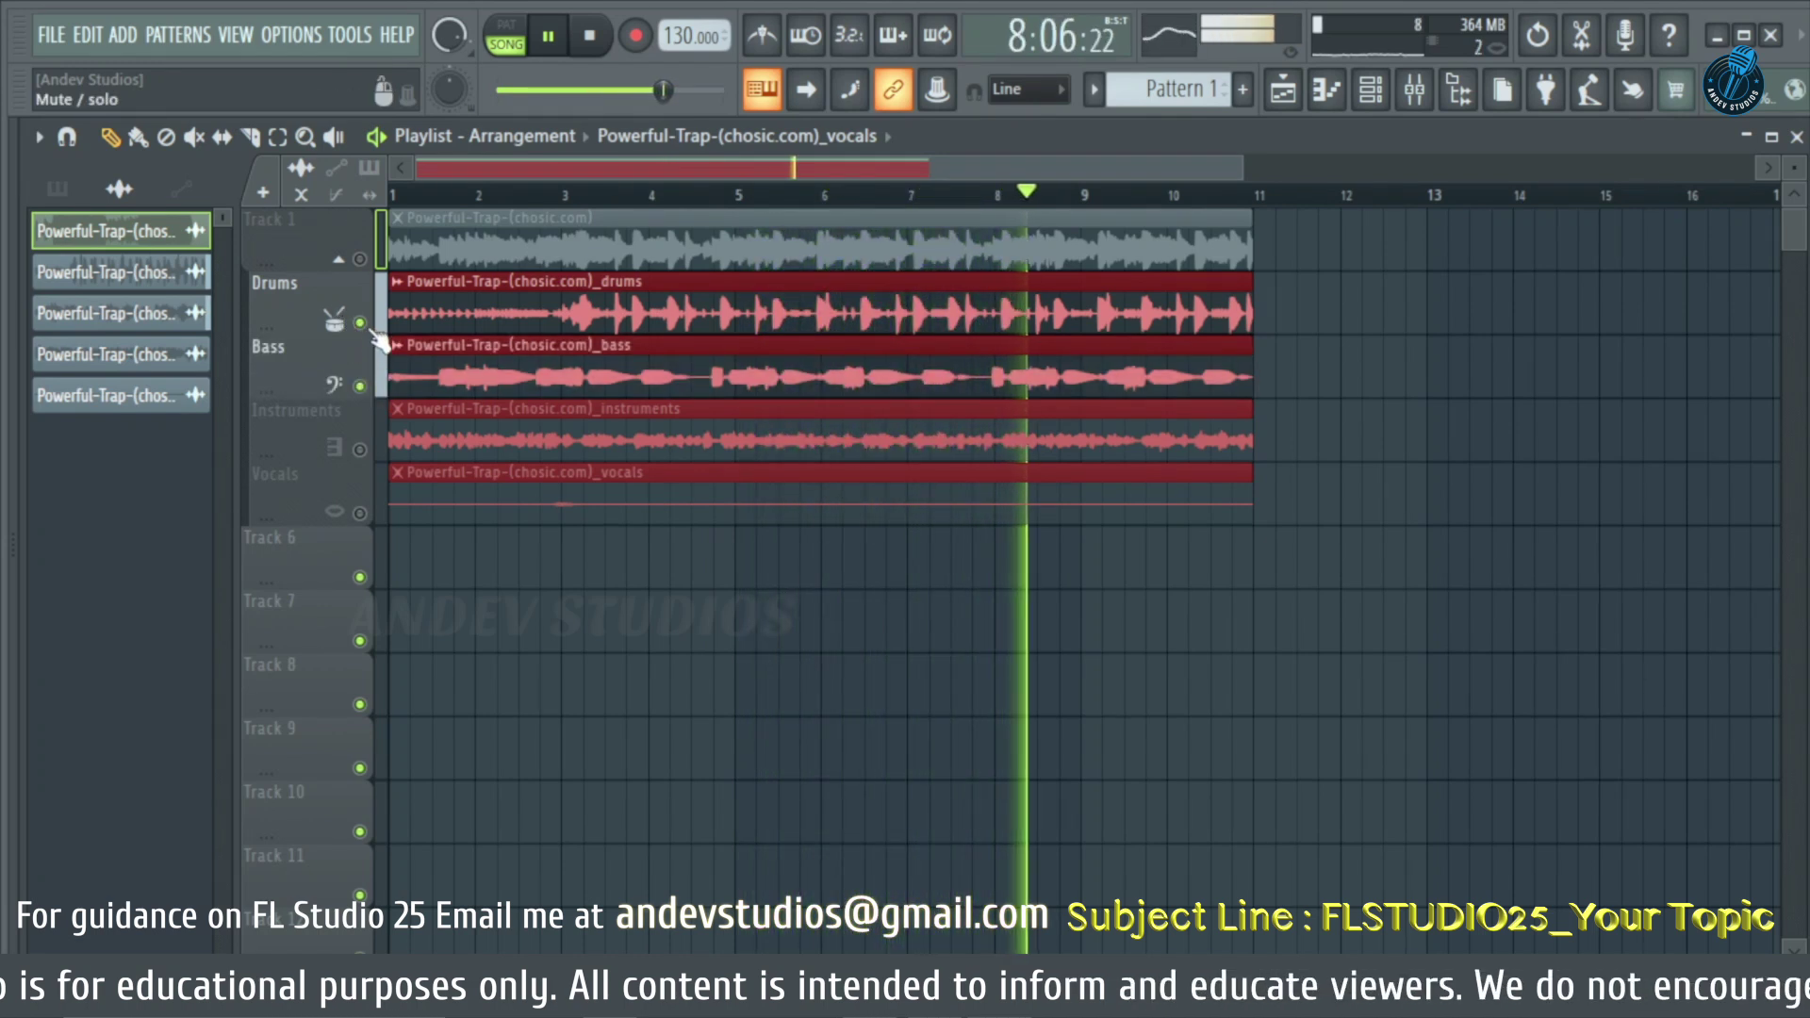
{"action": "left_click", "coordinate": [360, 323]}
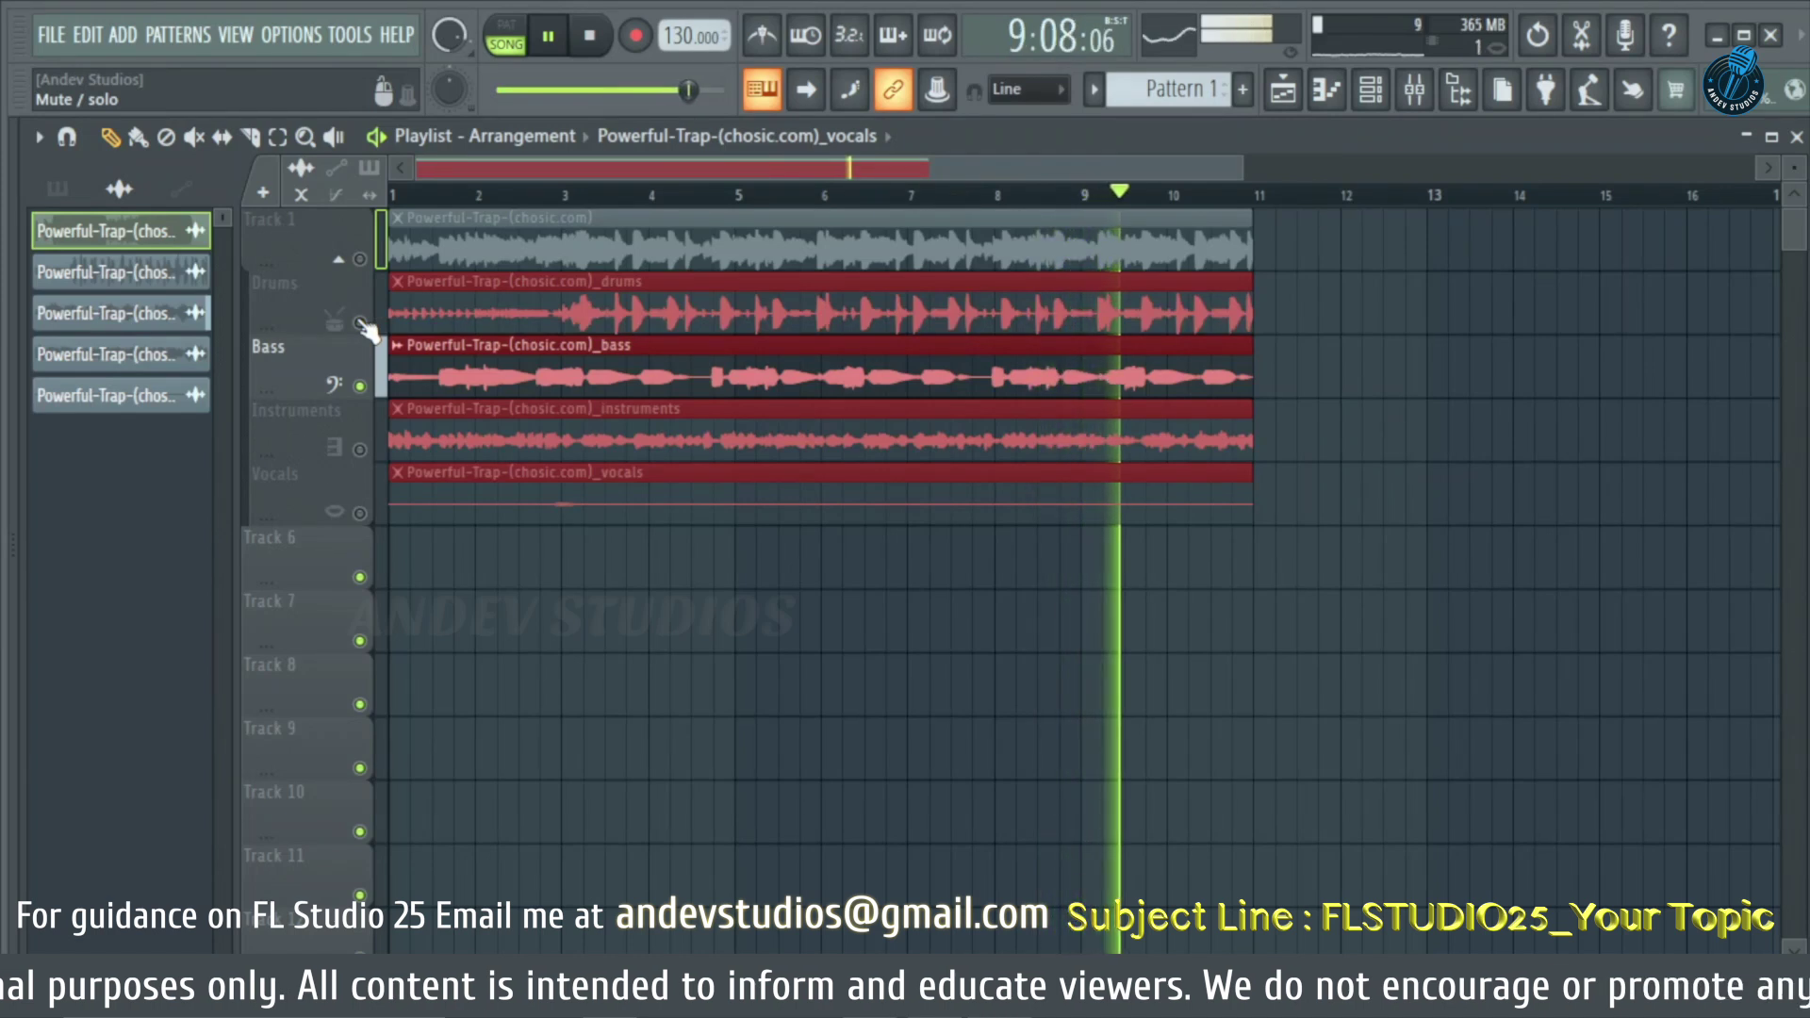
{"action": "key", "text": "space"}
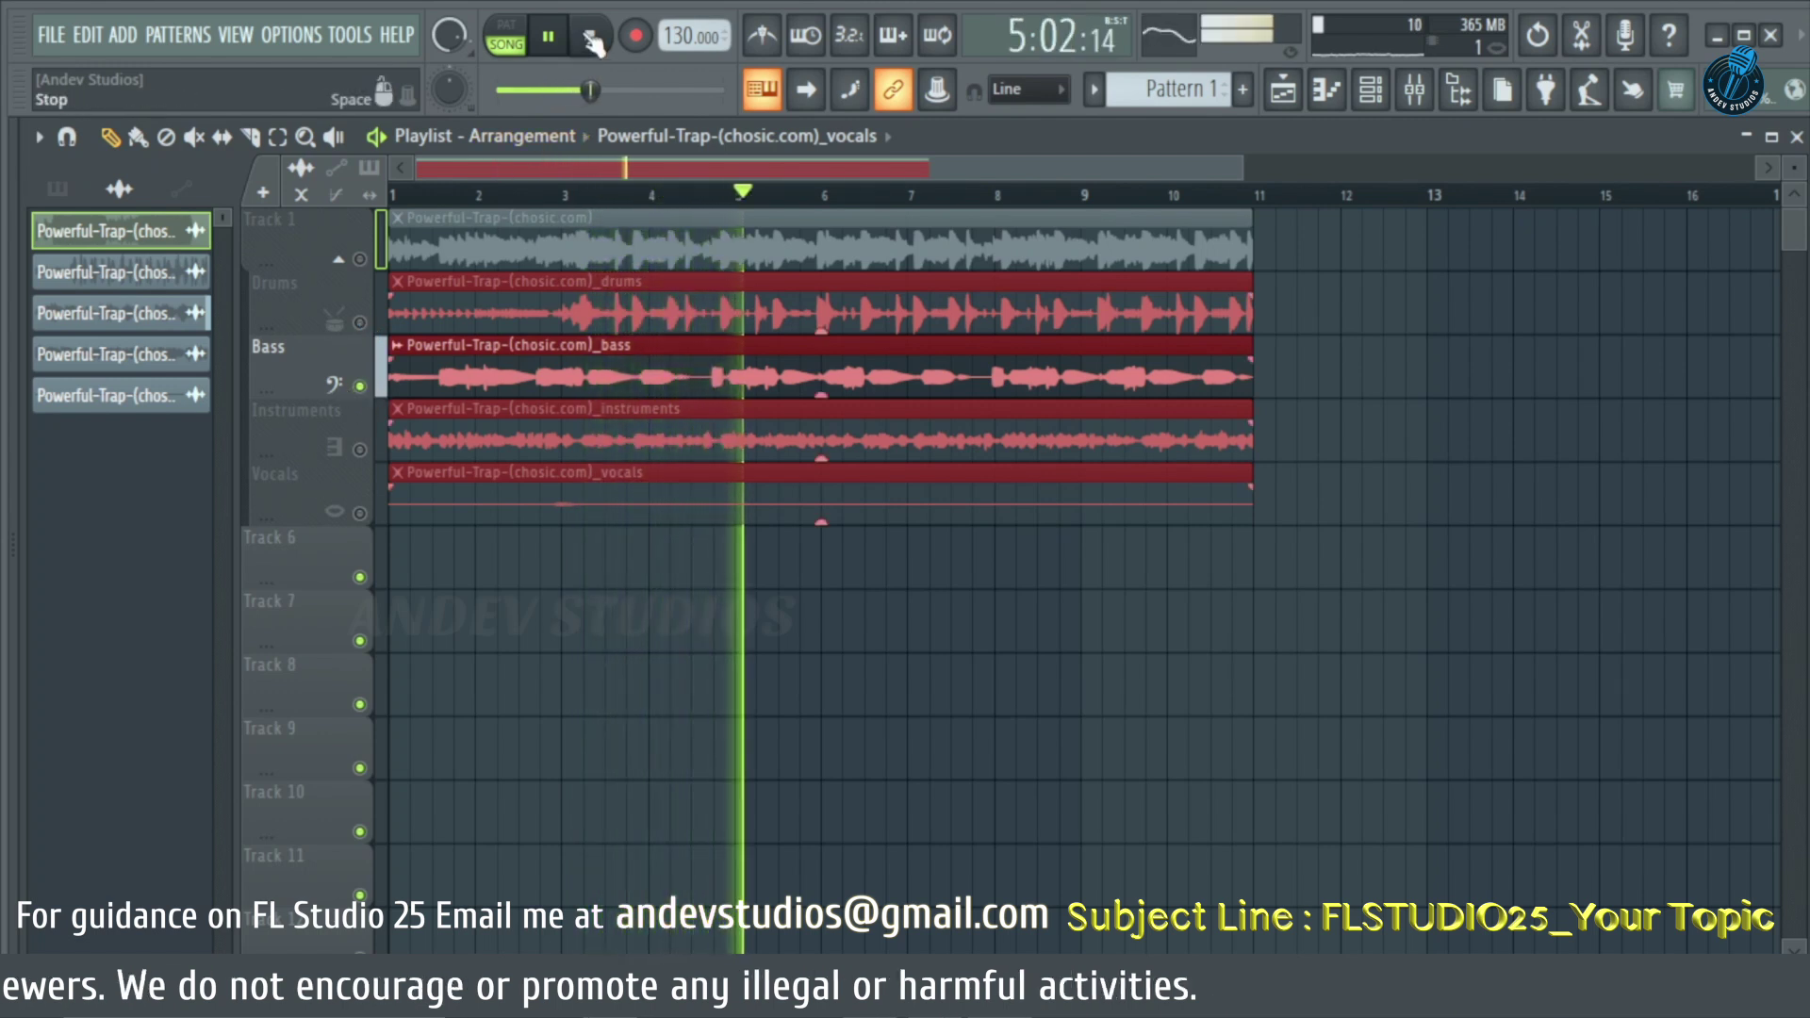
{"action": "left_click", "coordinate": [360, 450]}
{"action": "left_click", "coordinate": [361, 387]}
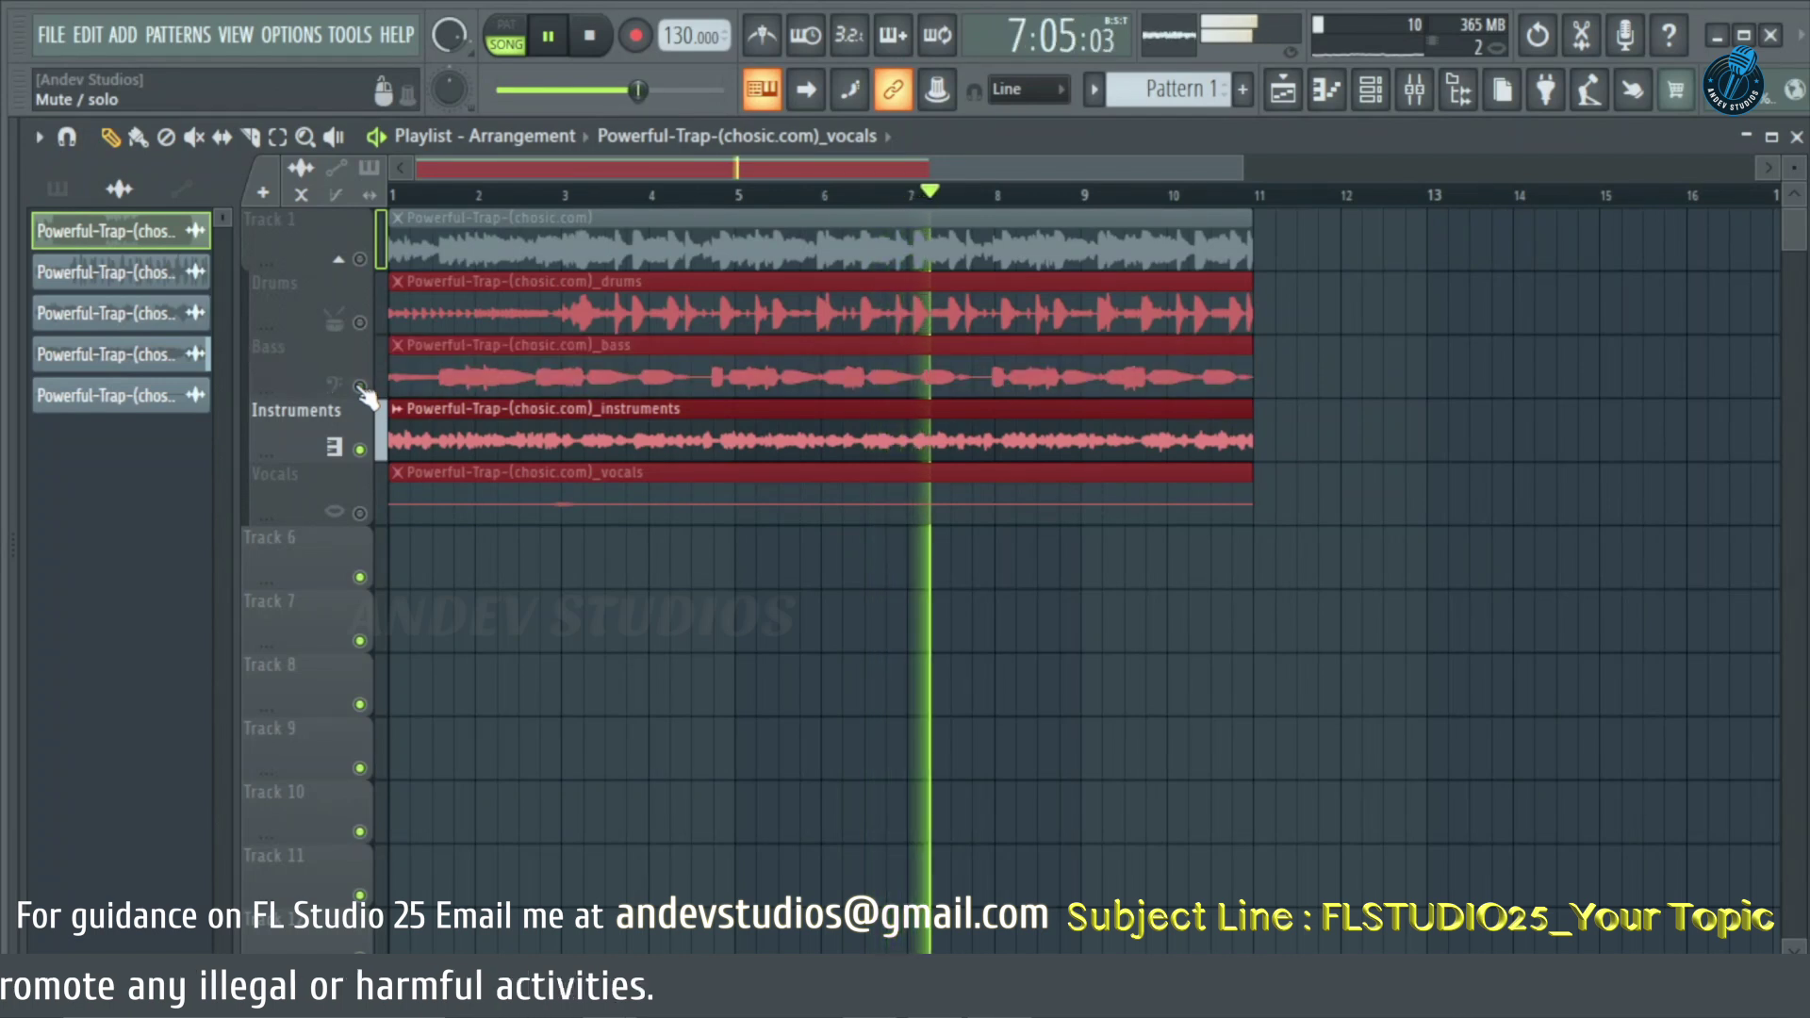
{"action": "left_click", "coordinate": [360, 323]}
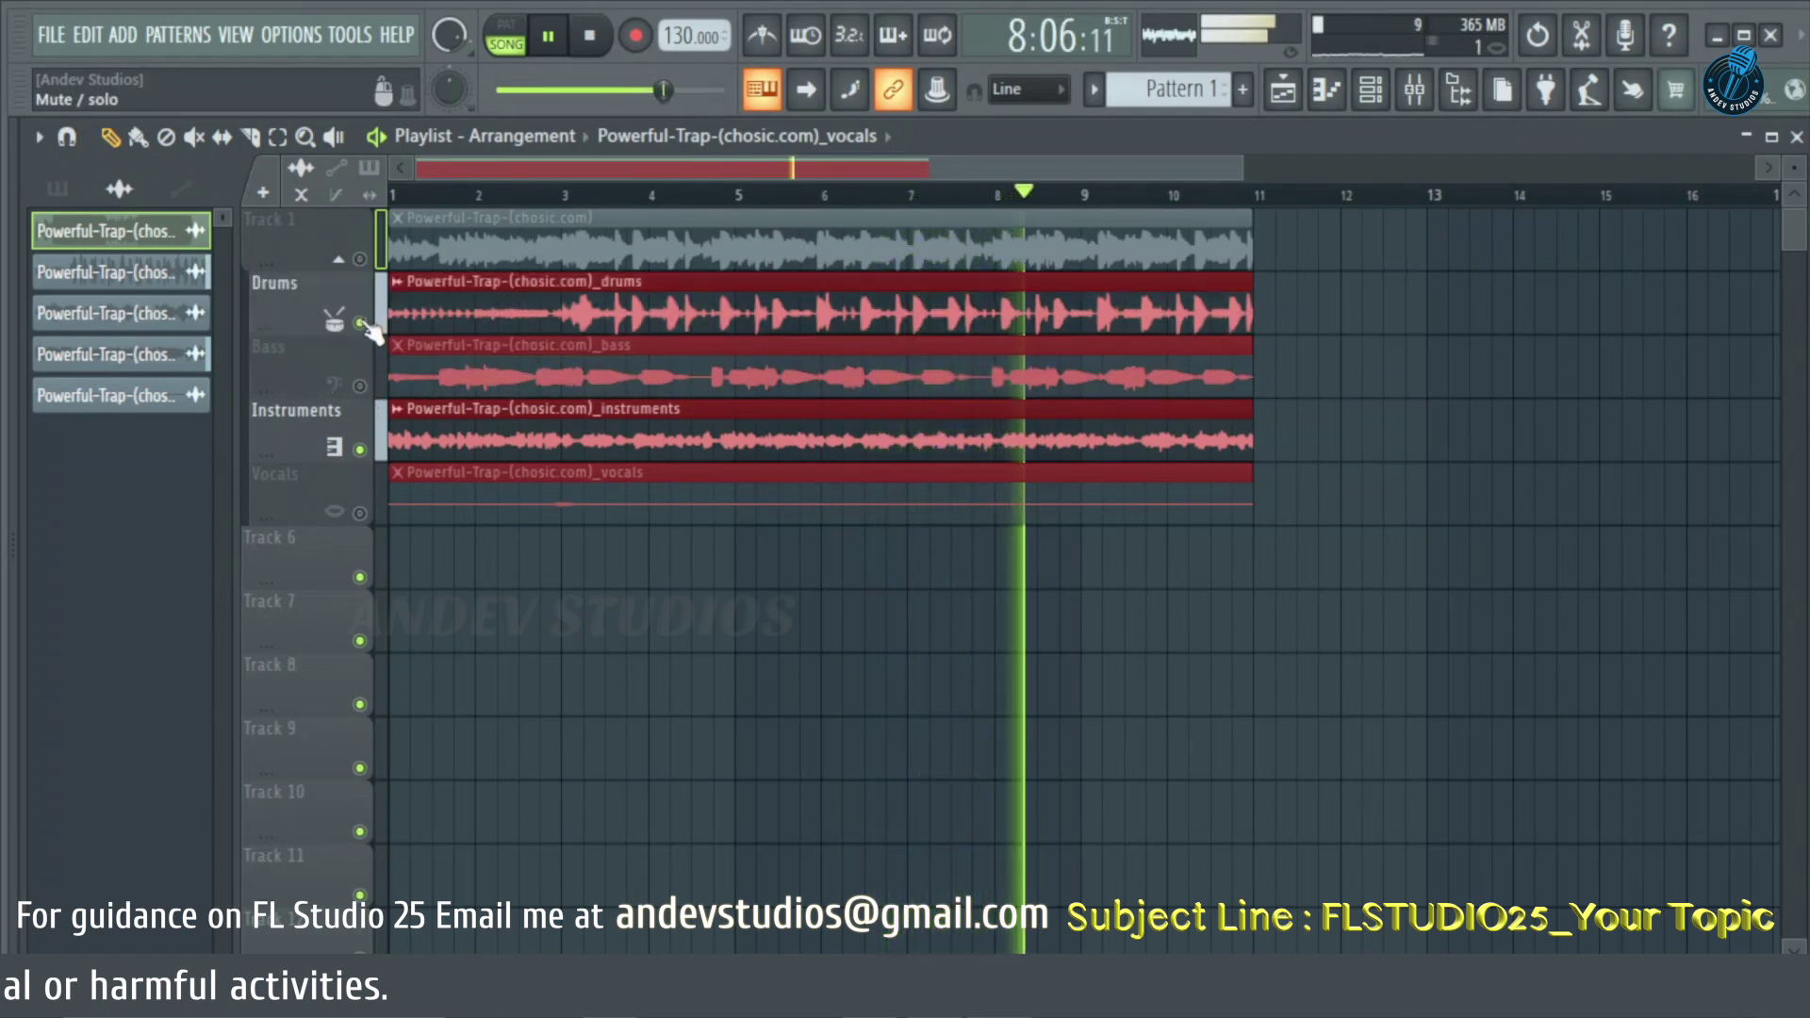
{"action": "left_click", "coordinate": [360, 324]}
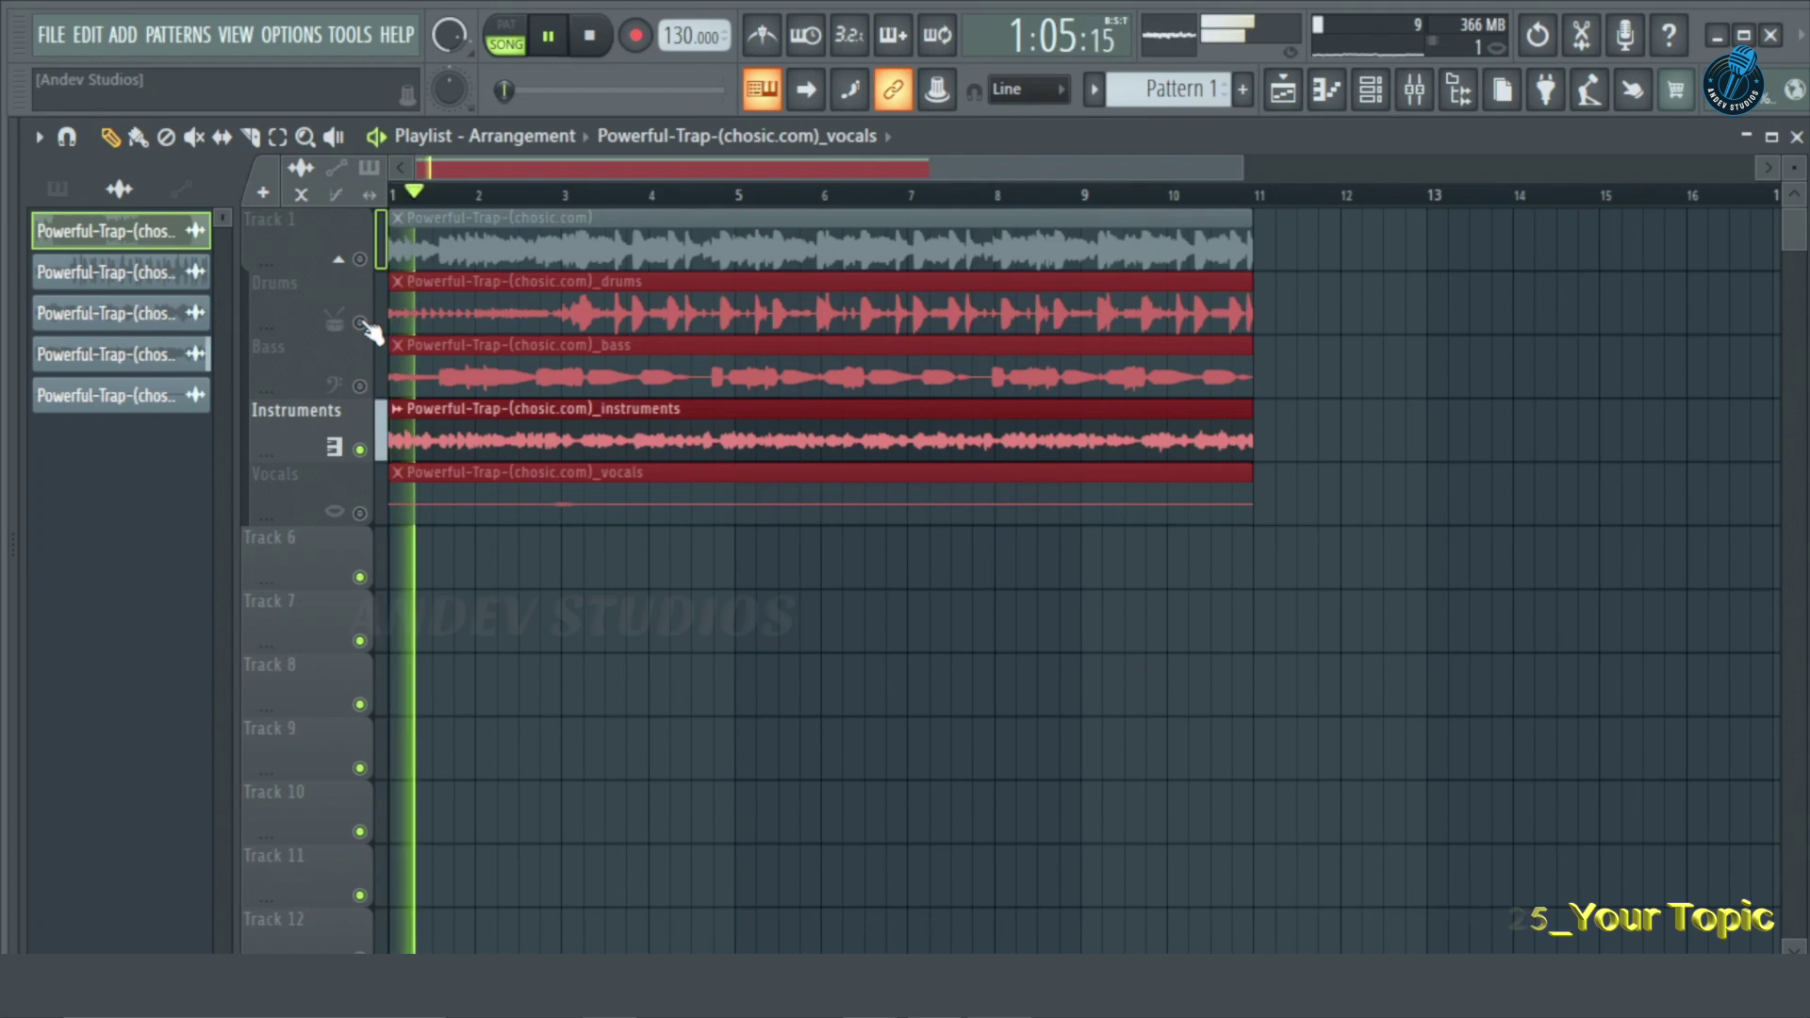
Toggle the Drums stem on and off against the Instruments track, ending with Drums unmuted.
{"action": "left_click", "coordinate": [360, 324]}
{"action": "left_click", "coordinate": [360, 323]}
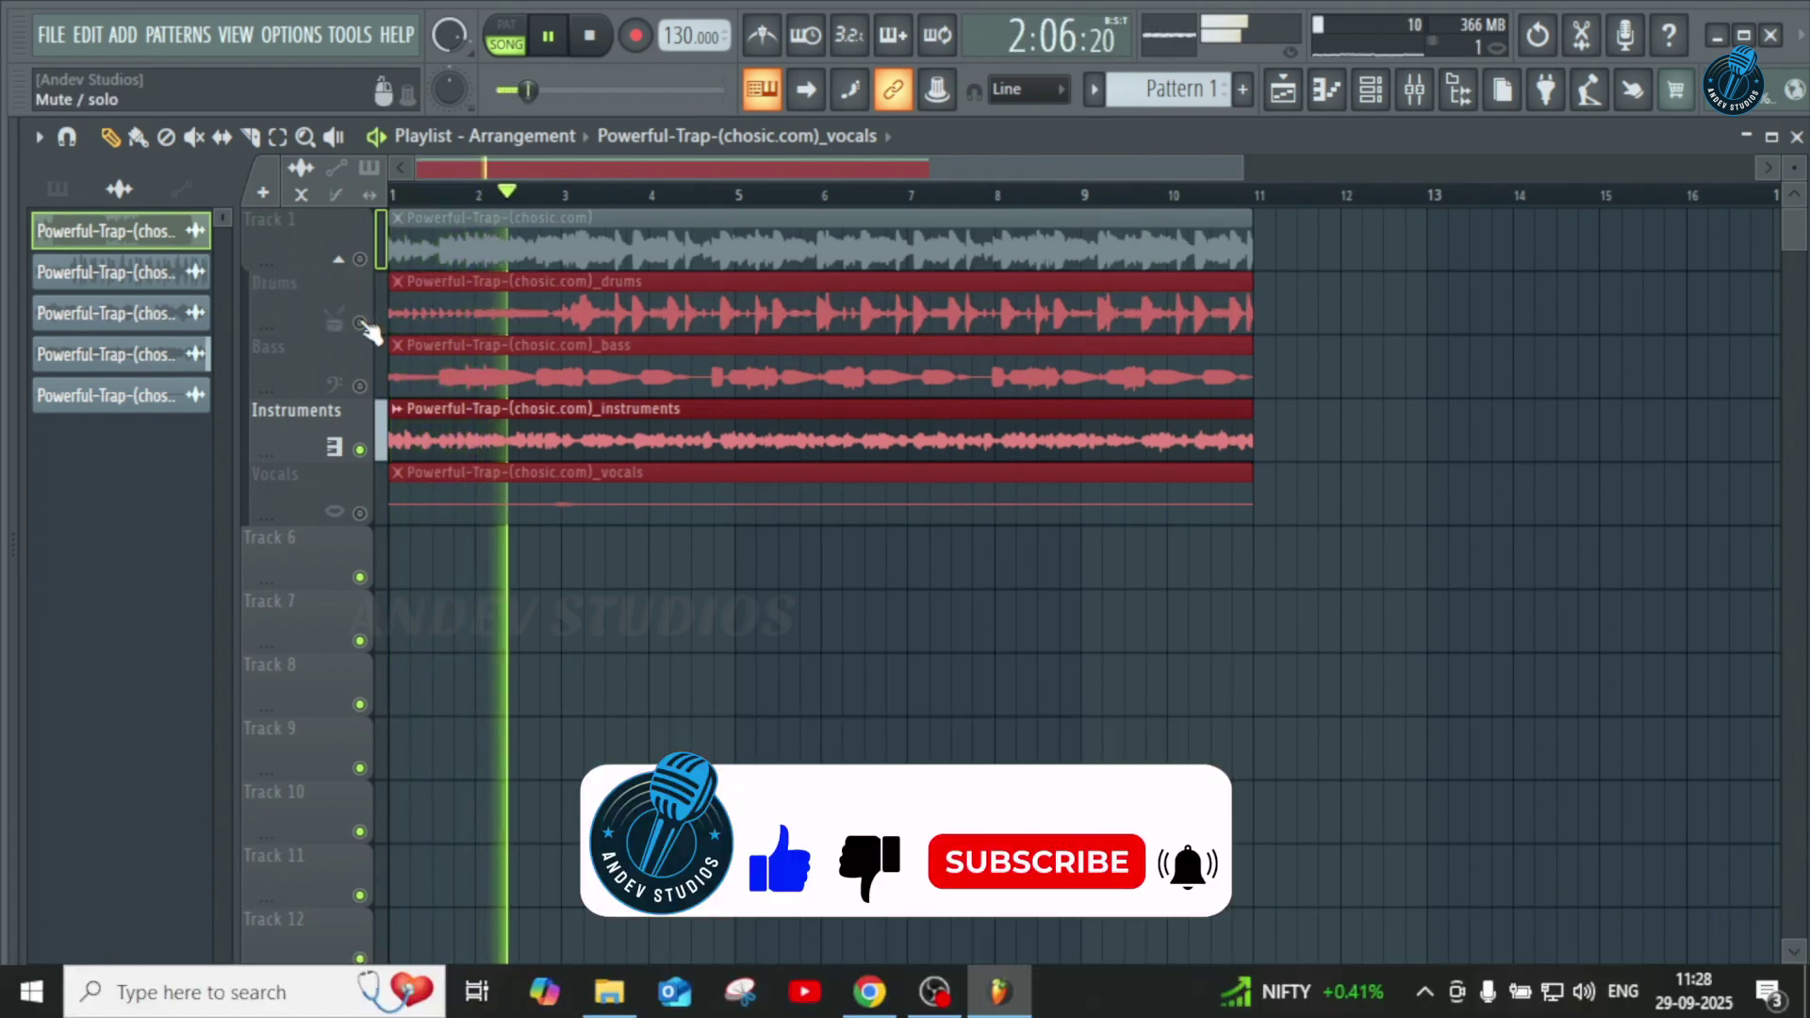
{"action": "left_click", "coordinate": [360, 324]}
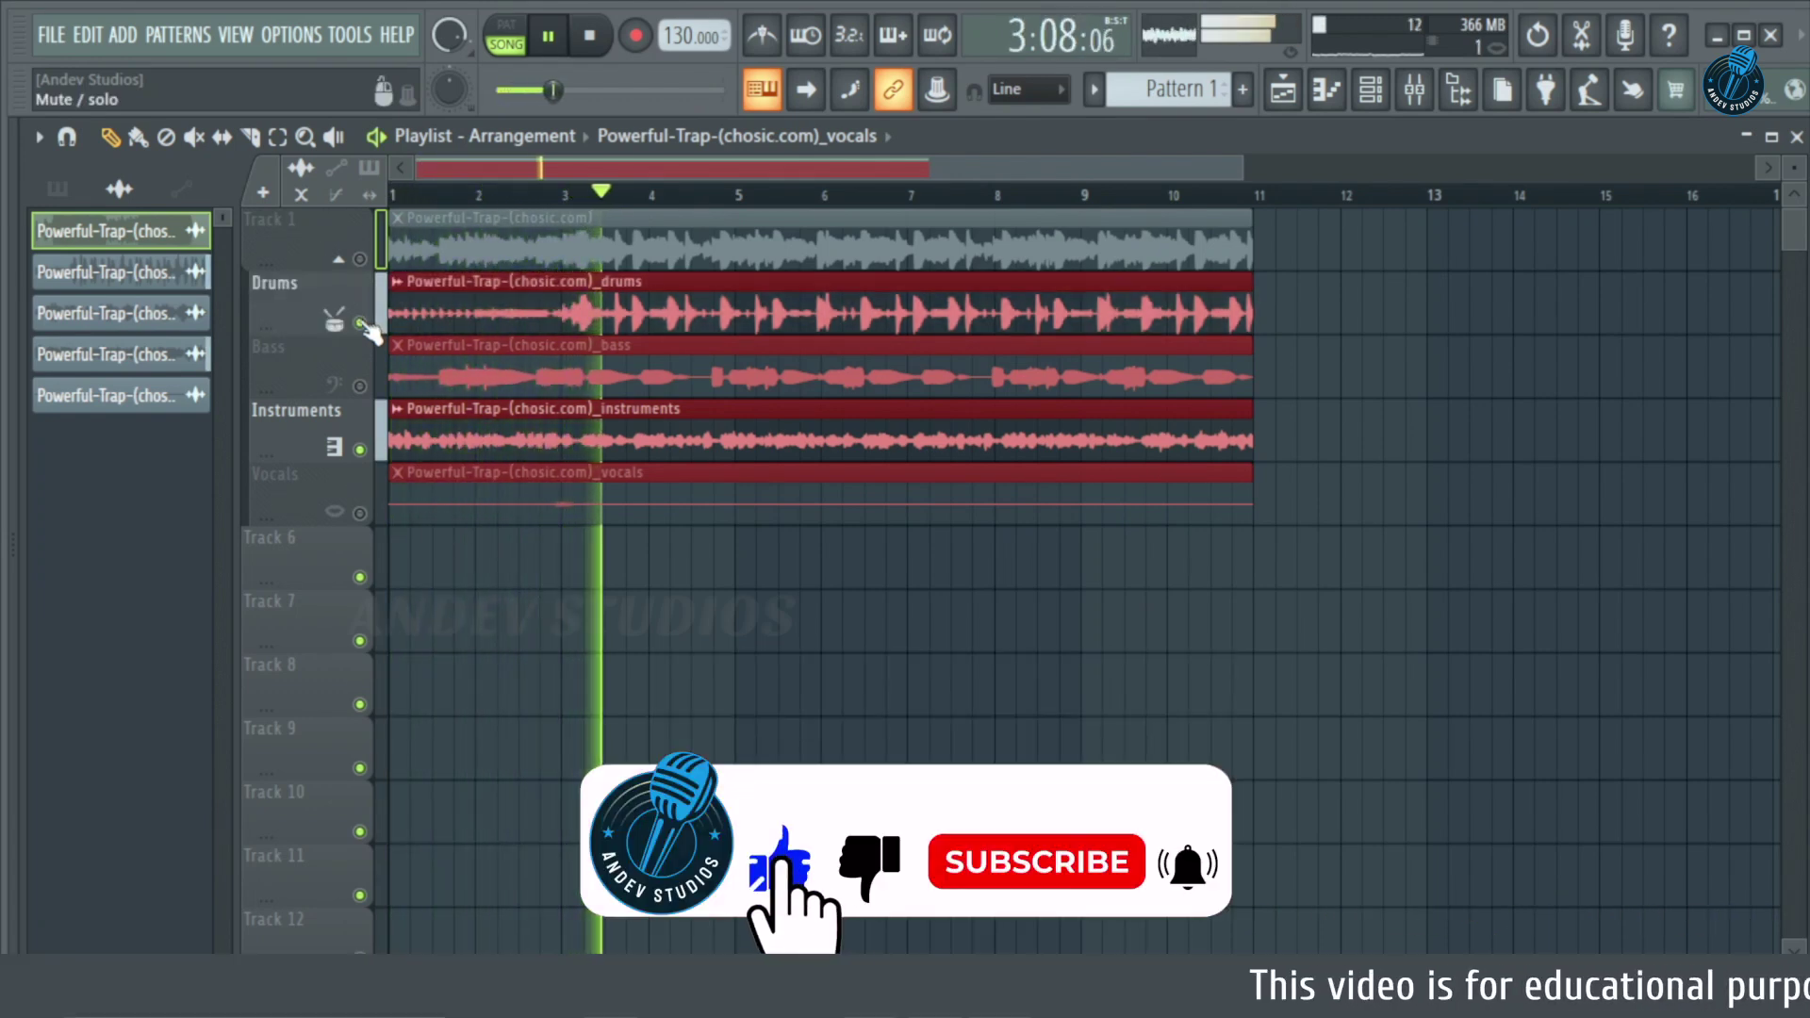
{"action": "left_click", "coordinate": [360, 323]}
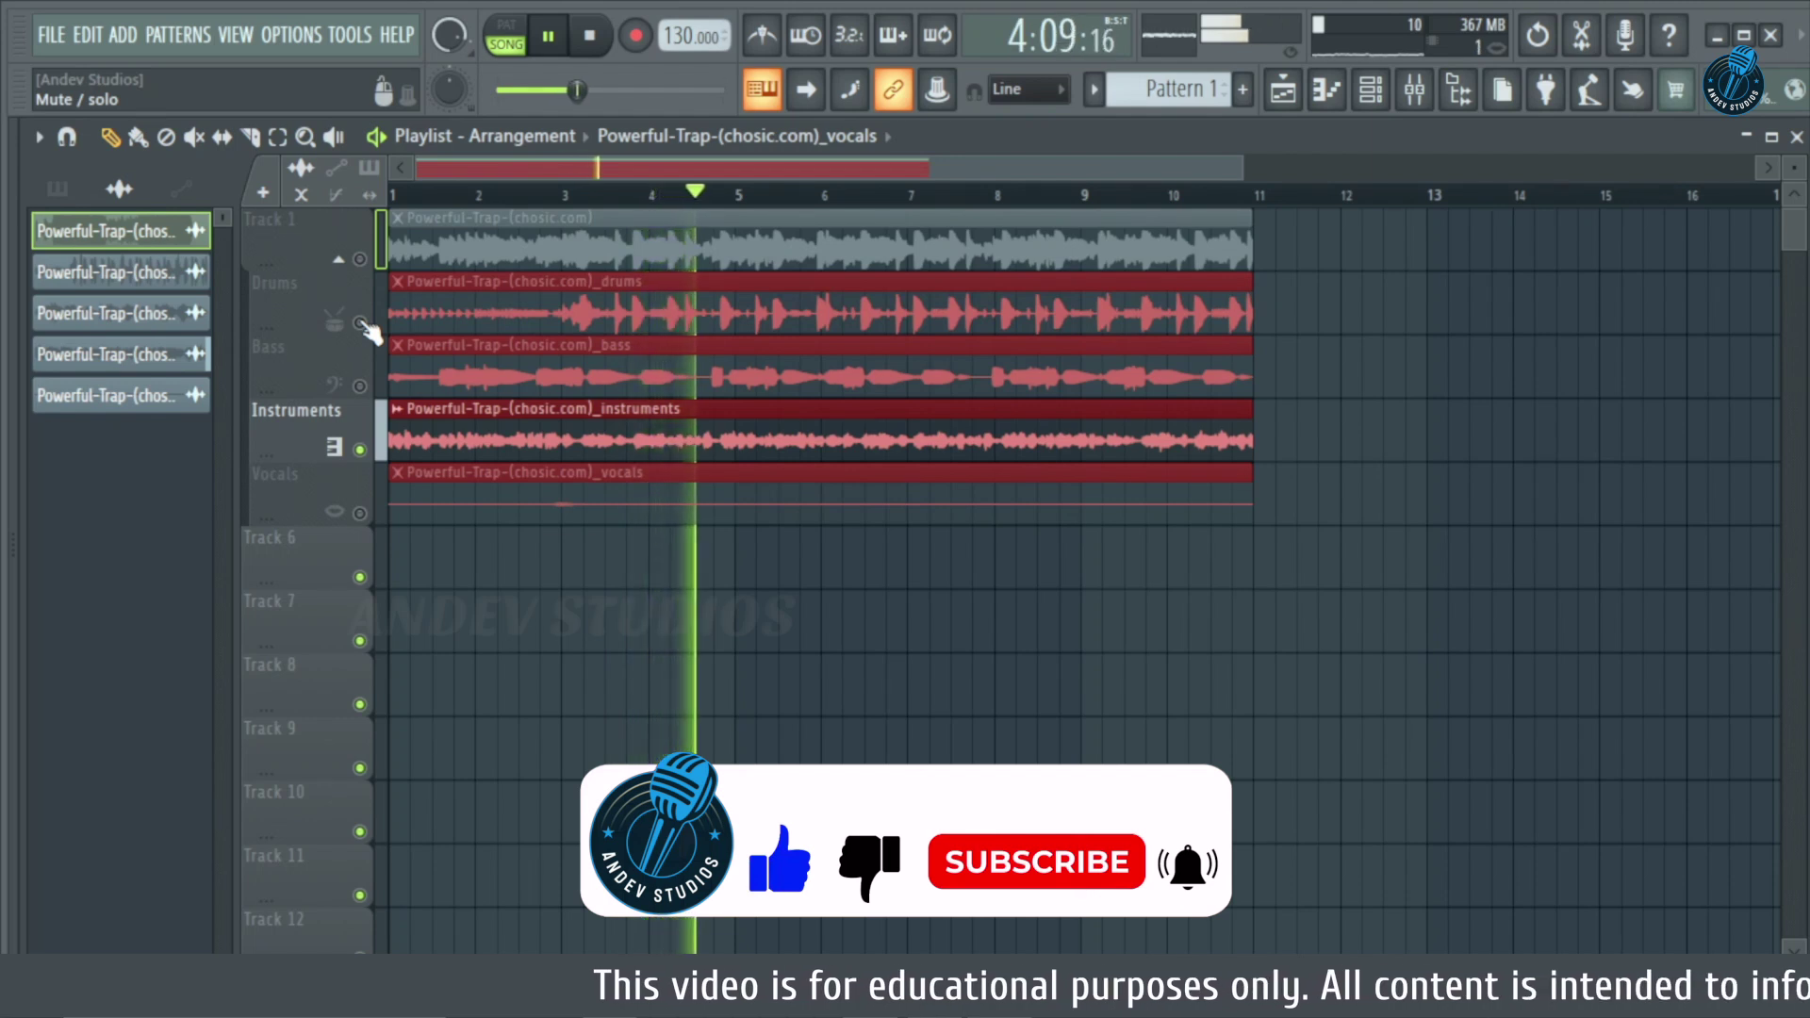
{"action": "left_click", "coordinate": [360, 323]}
{"action": "left_click", "coordinate": [360, 323]}
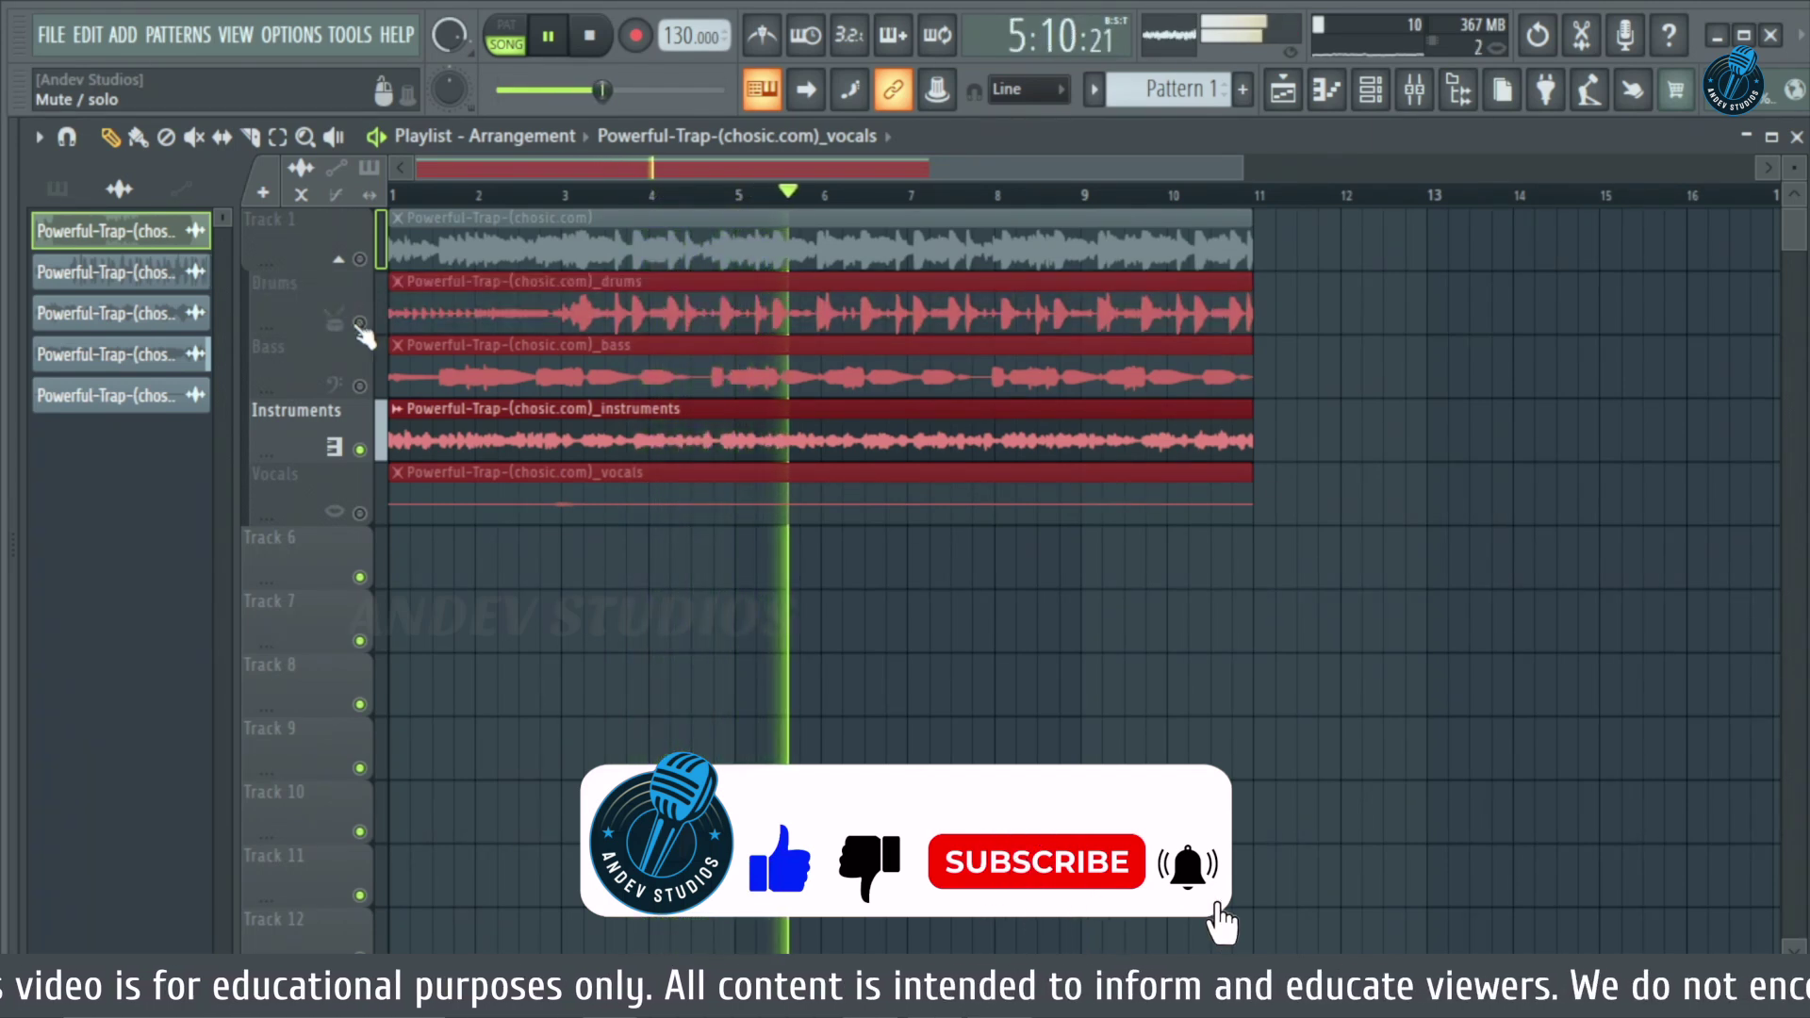
{"action": "left_click", "coordinate": [360, 324]}
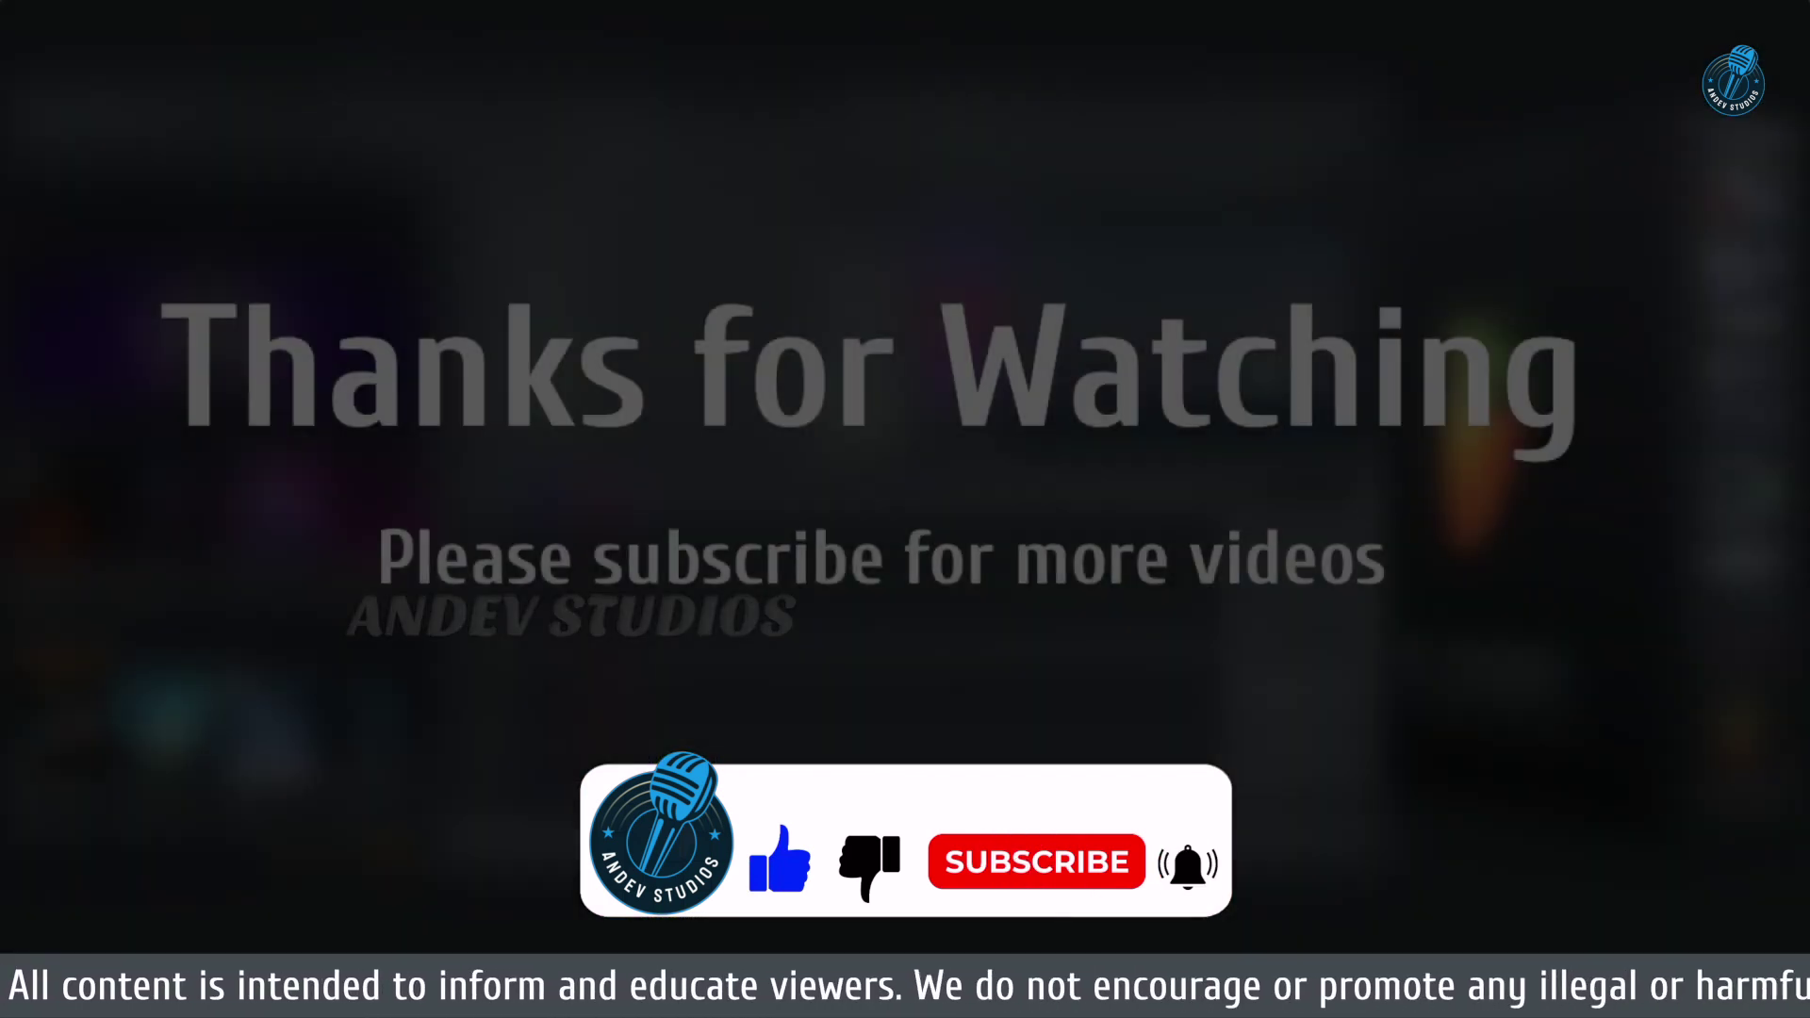